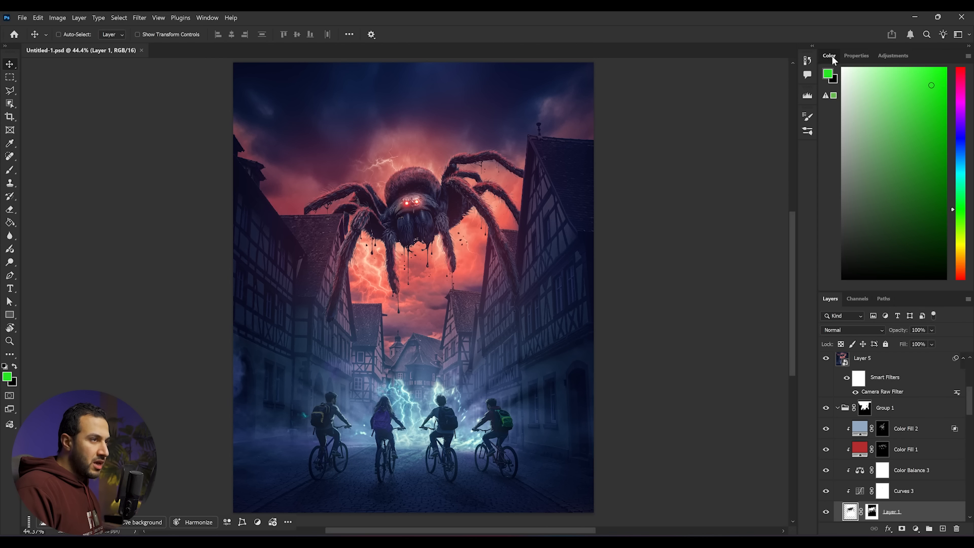
- Solo the bottom stormy sky photo layer so every other layer is hidden
scroll(867, 256, "down", 5)
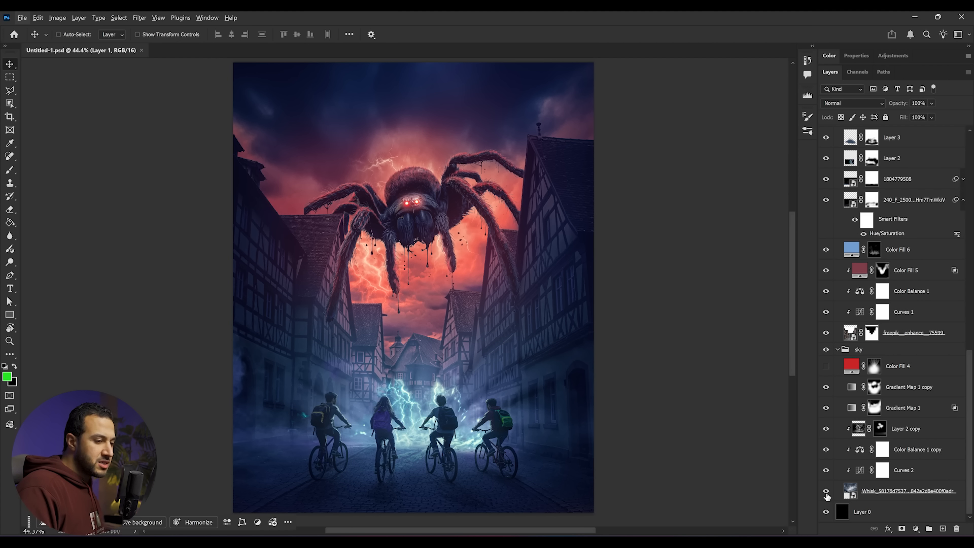
left_click(827, 492)
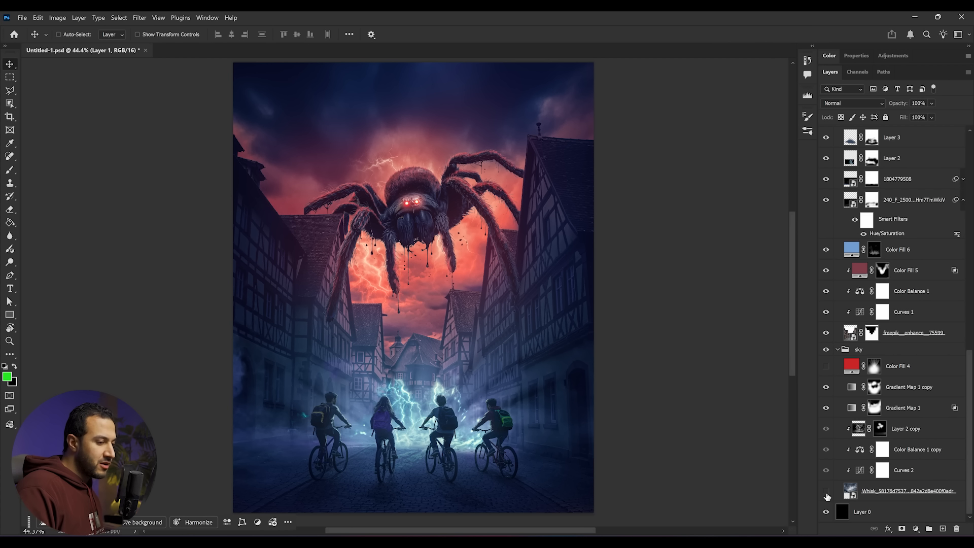
left_click(827, 492, "alt")
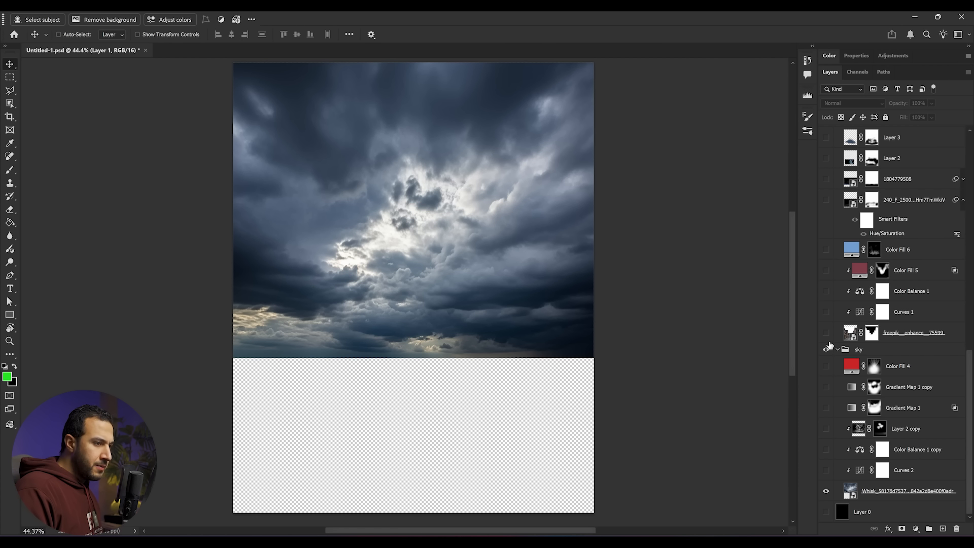
- Turn on the street buildings photo along with the Curves and Color Balance adjustments for the sky and buildings
left_click(826, 332)
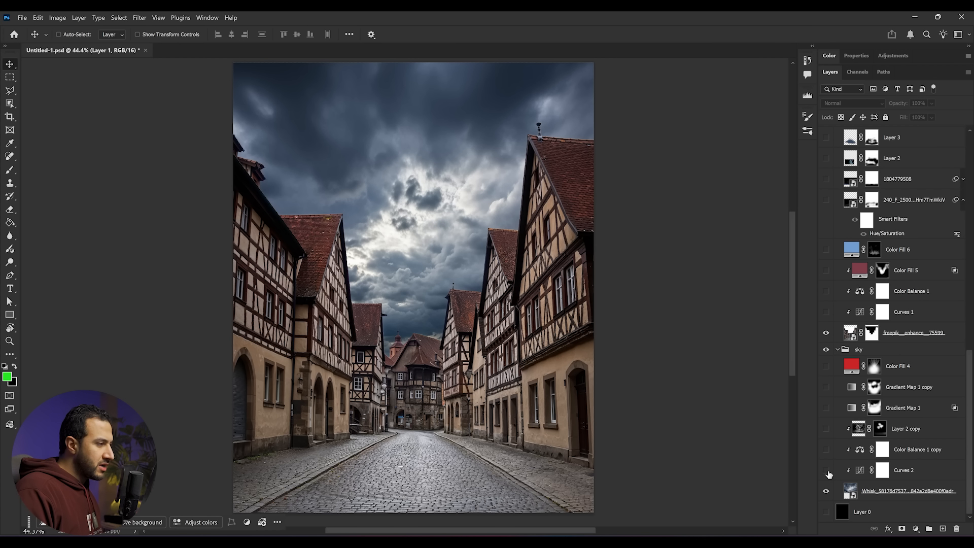
left_click(826, 470)
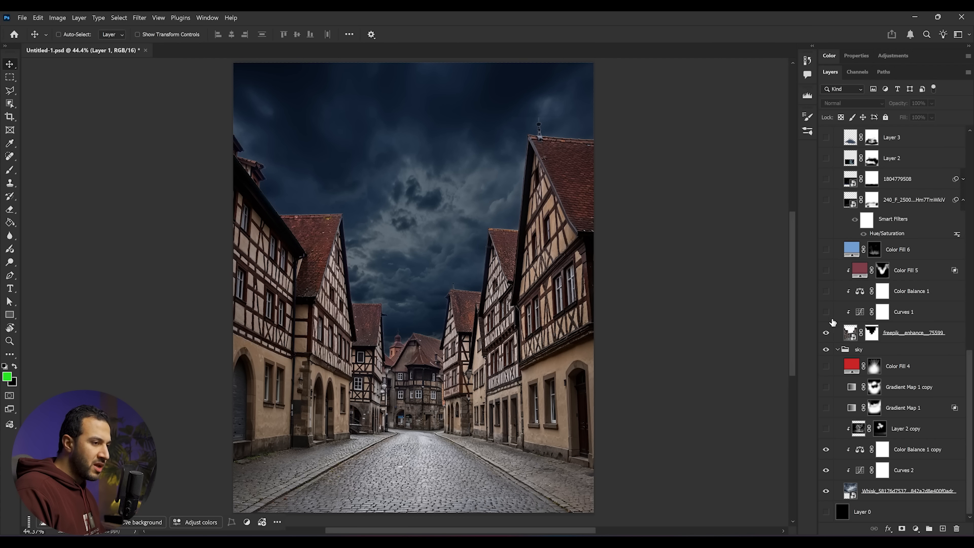
left_click(826, 312)
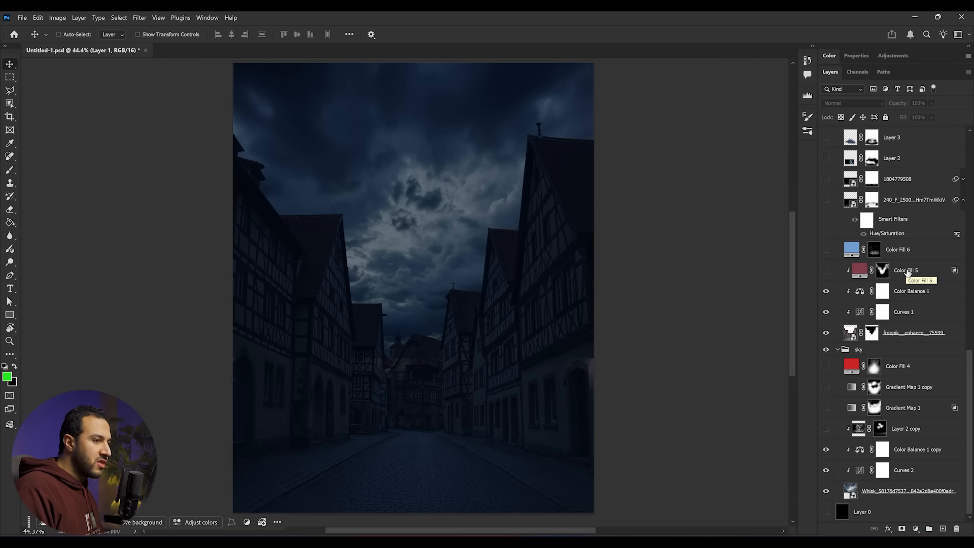
- Reveal both Topaz Gigapixel cyclist layers and the Color Balance 2 adjustment in the guys group
scroll(909, 284, "up", 5)
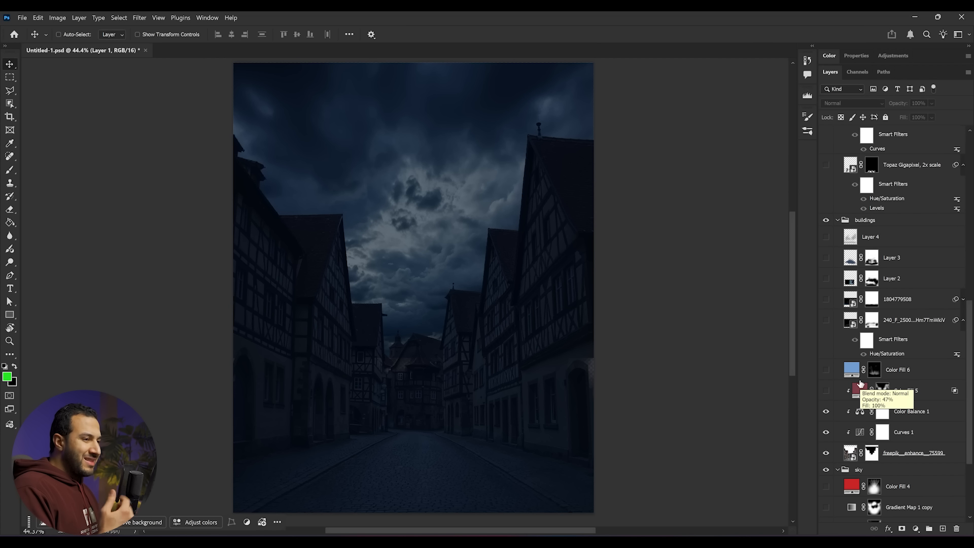
scroll(873, 365, "up", 5)
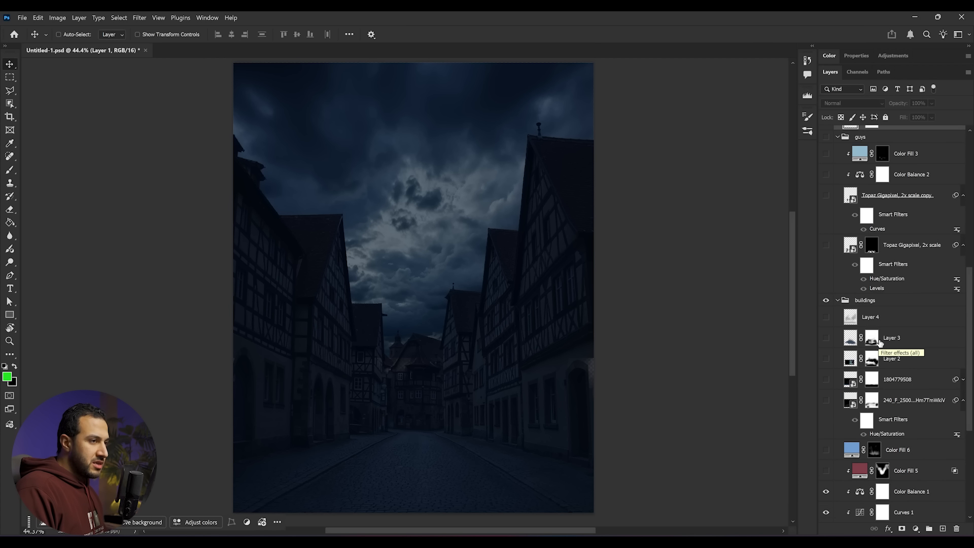
left_click(837, 236)
left_click(826, 235)
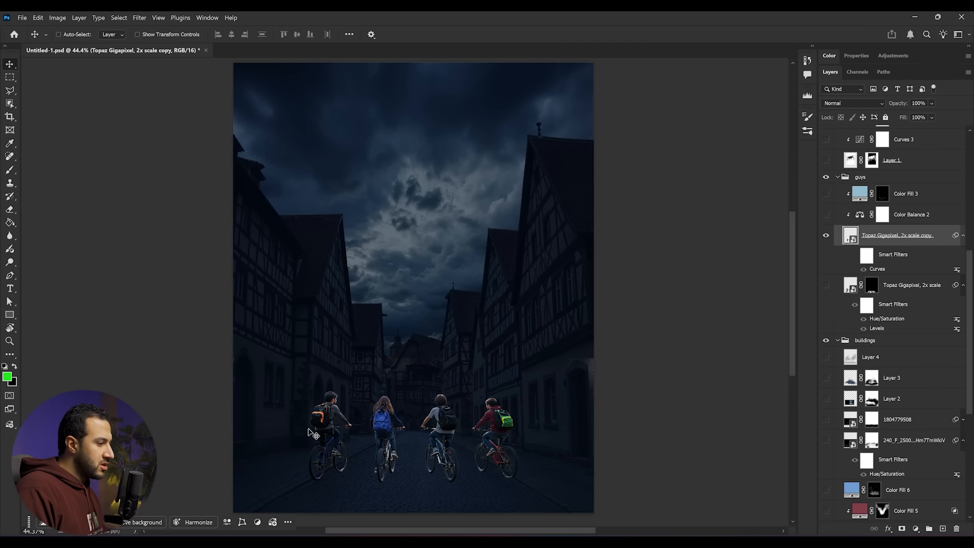
left_click(855, 256)
left_click(826, 214)
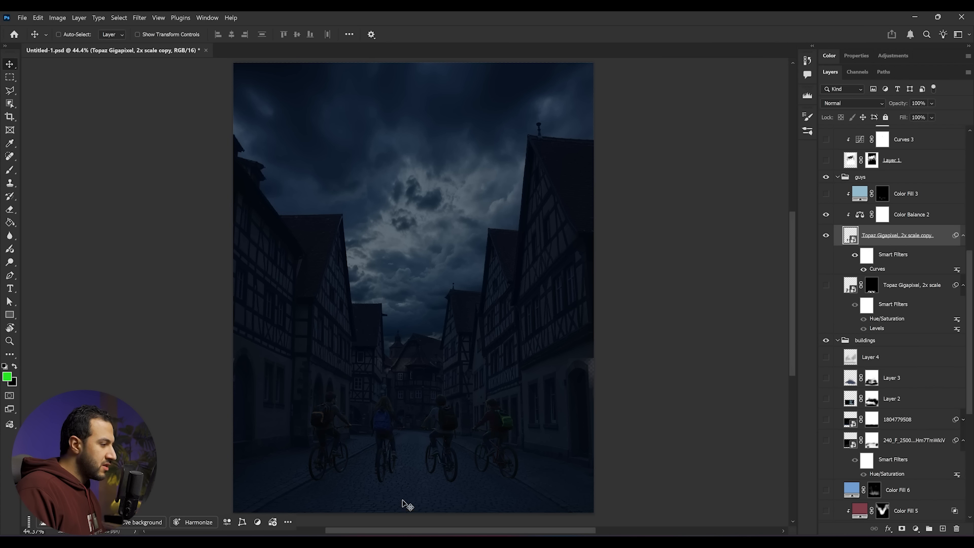
left_click(826, 285)
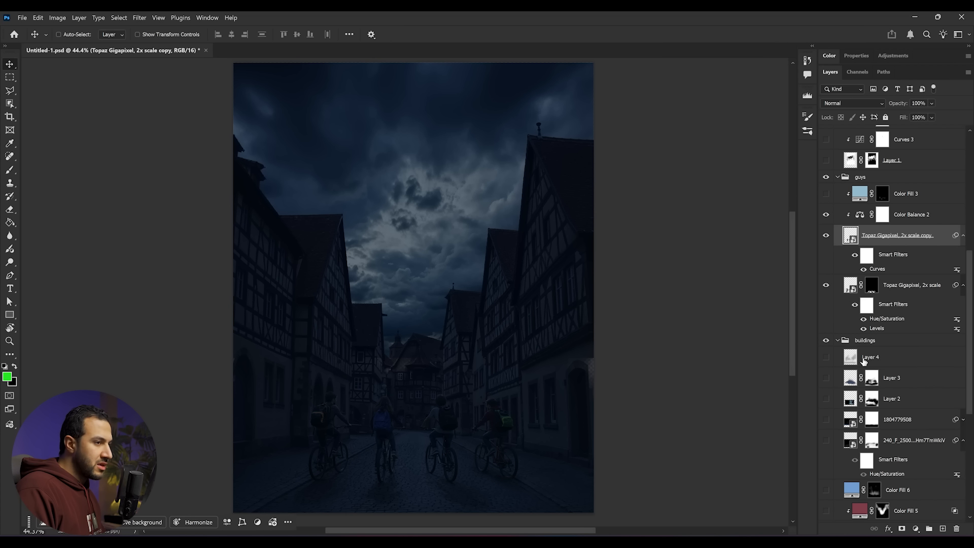
- Turn on the spider layer (Layer 1) together with its Curves 3 and Color Balance 3 adjustments
scroll(864, 361, "up", 5)
left_click(827, 282)
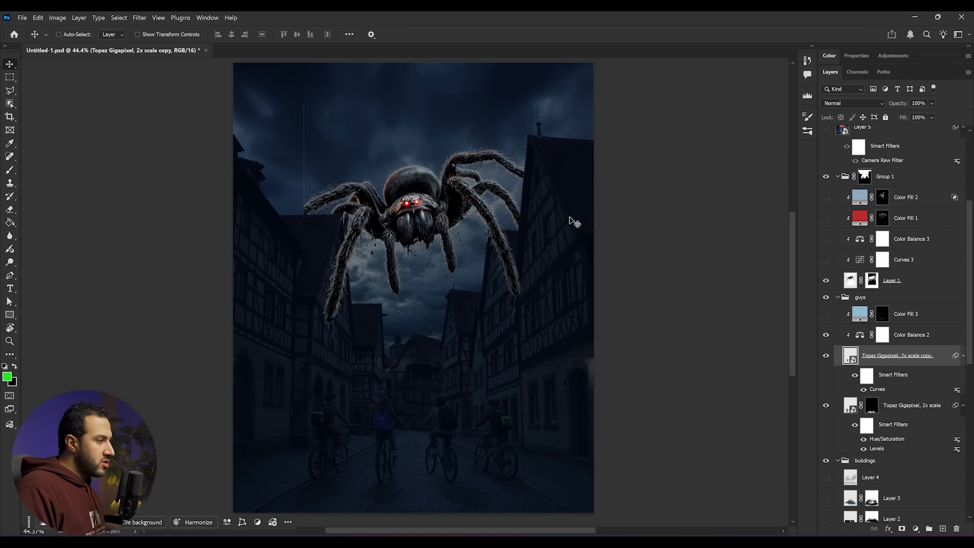
left_click(825, 261)
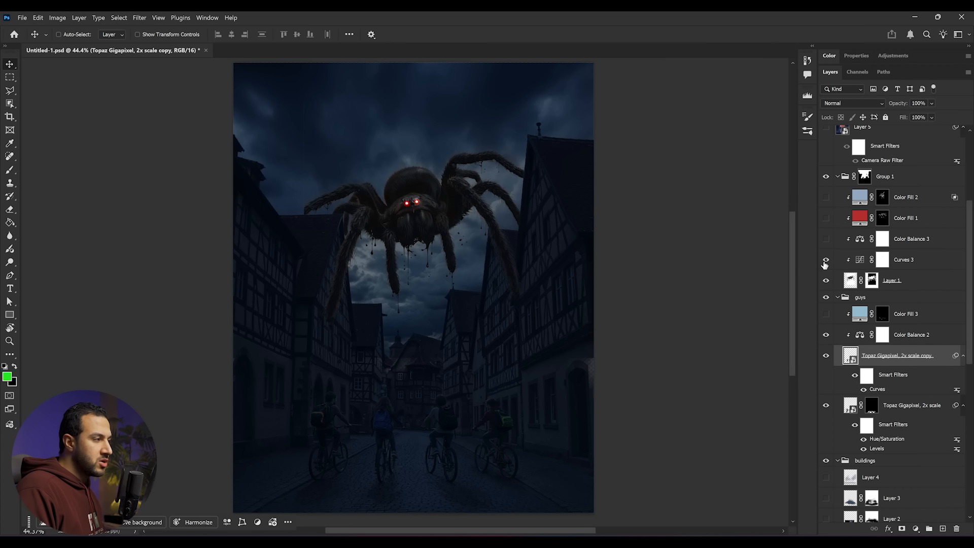
left_click(827, 239)
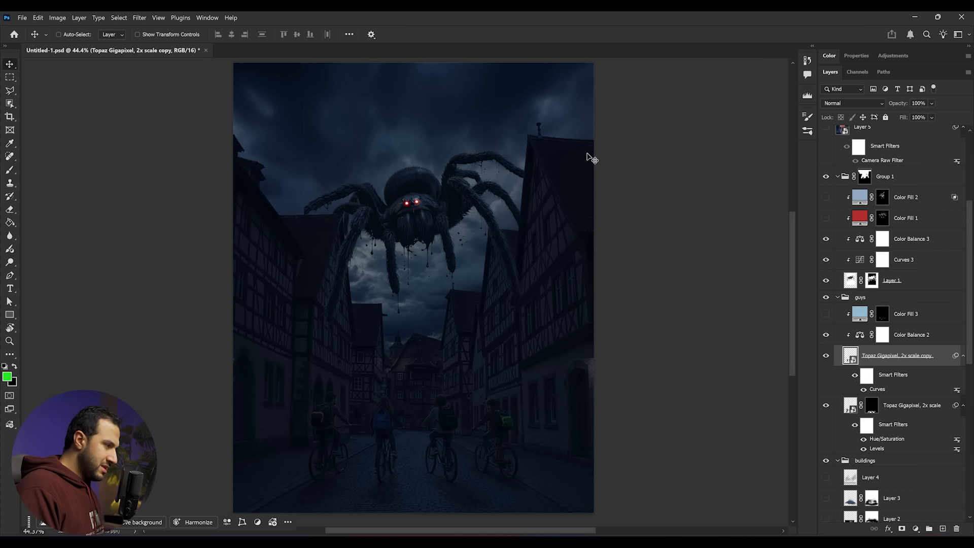
- Enable Gradient Map 1 and Gradient Map 1 copy in the sky group to tint the sky red
scroll(848, 455, "down", 8)
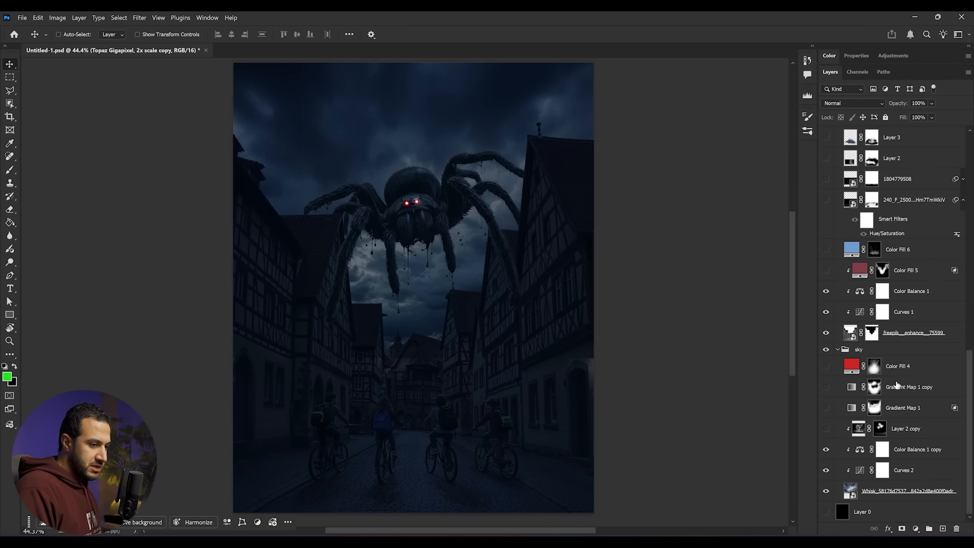
left_click(826, 408)
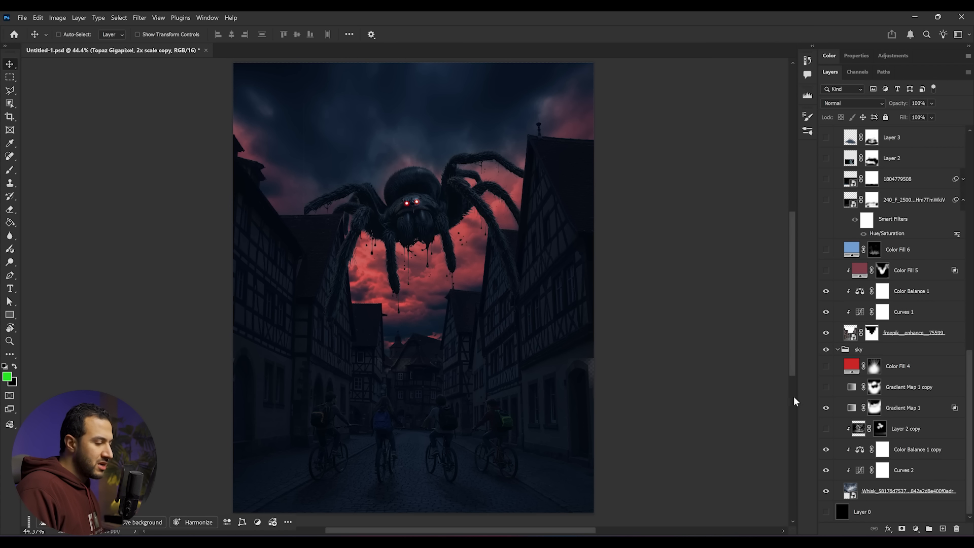
left_click(826, 388)
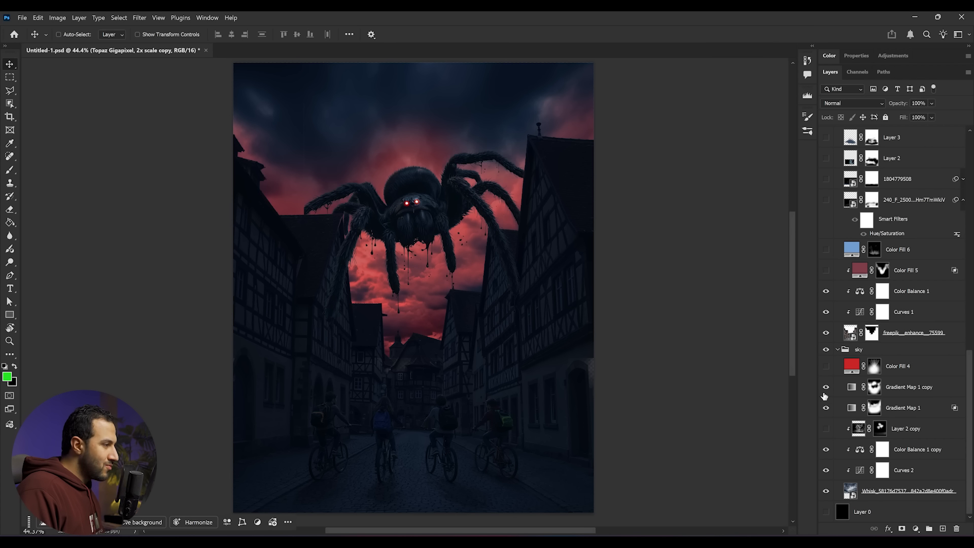
- Enable the red Color Fill 1 on the spider and toggle it off and on to compare it up close
scroll(842, 413, "up", 3)
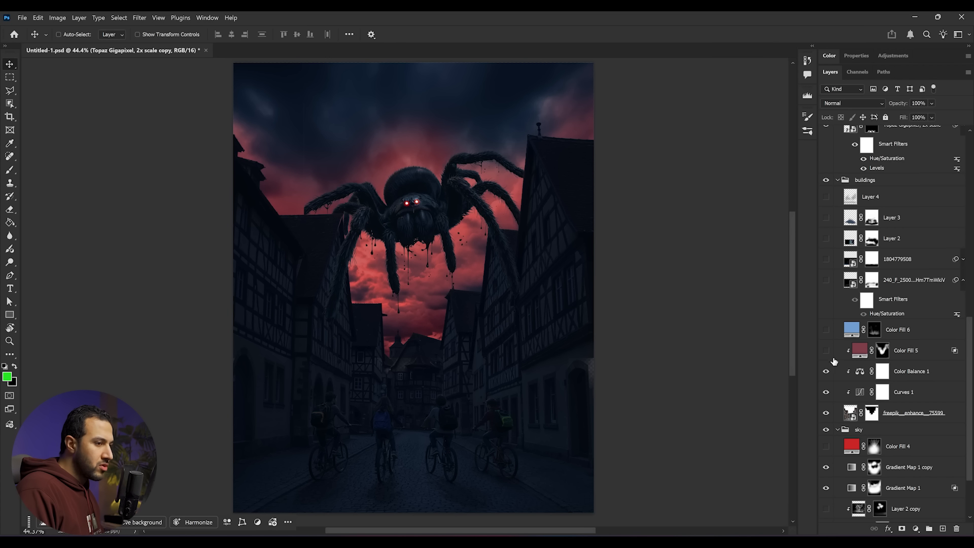
scroll(842, 228, "up", 5)
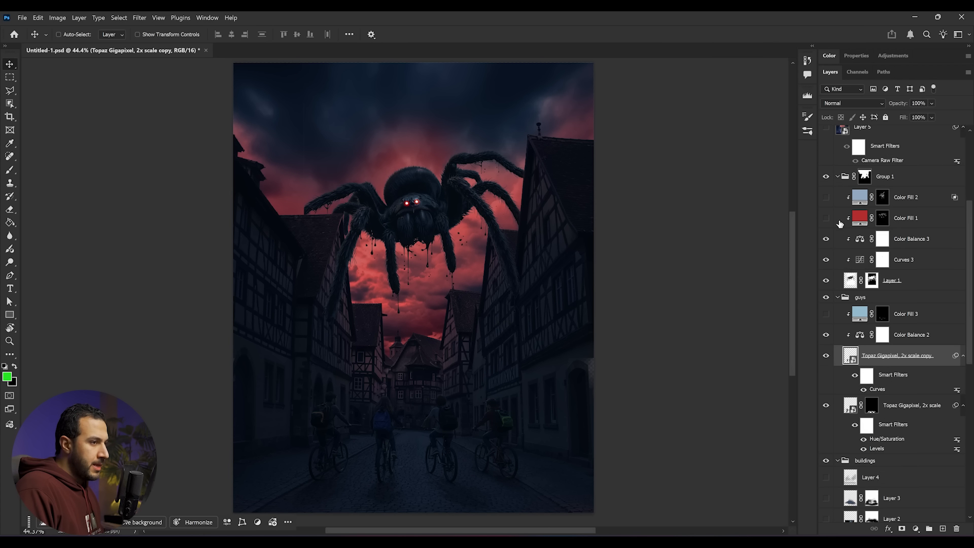
left_click(826, 218)
scroll(401, 185, "up", 5)
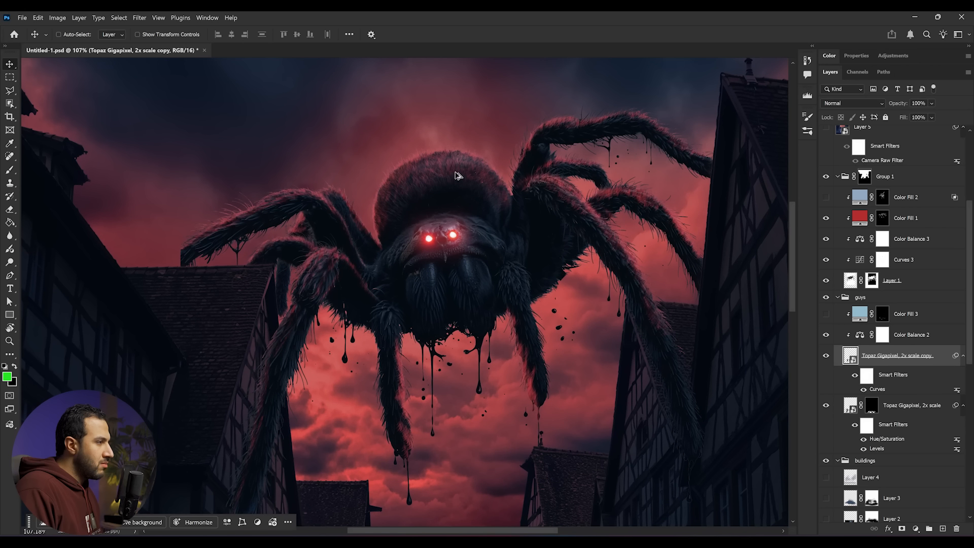
left_click(826, 218)
left_click(826, 218)
scroll(578, 325, "down", 6)
scroll(583, 358, "up", 3)
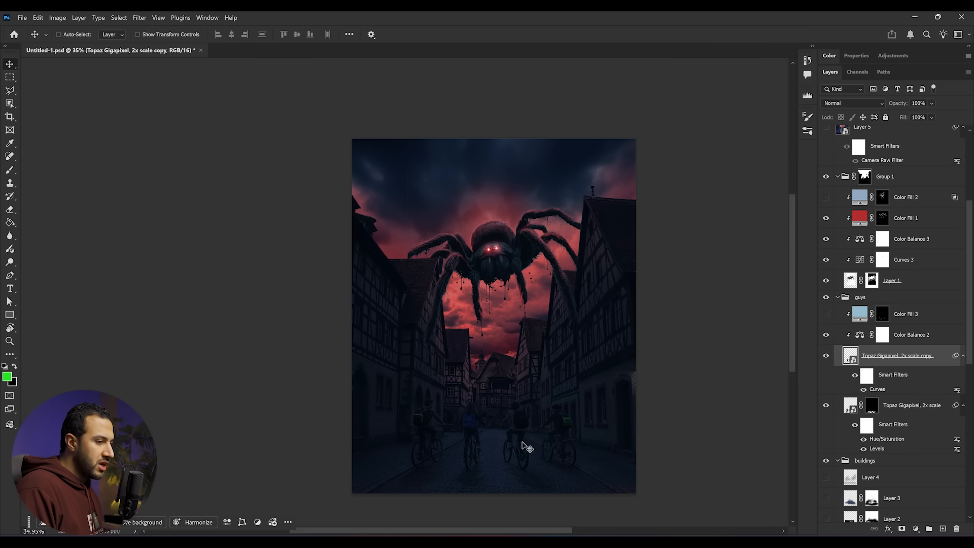
- Turn on the 240_F fog layer in the buildings group to add mist around the cyclists
scroll(873, 413, "down", 6)
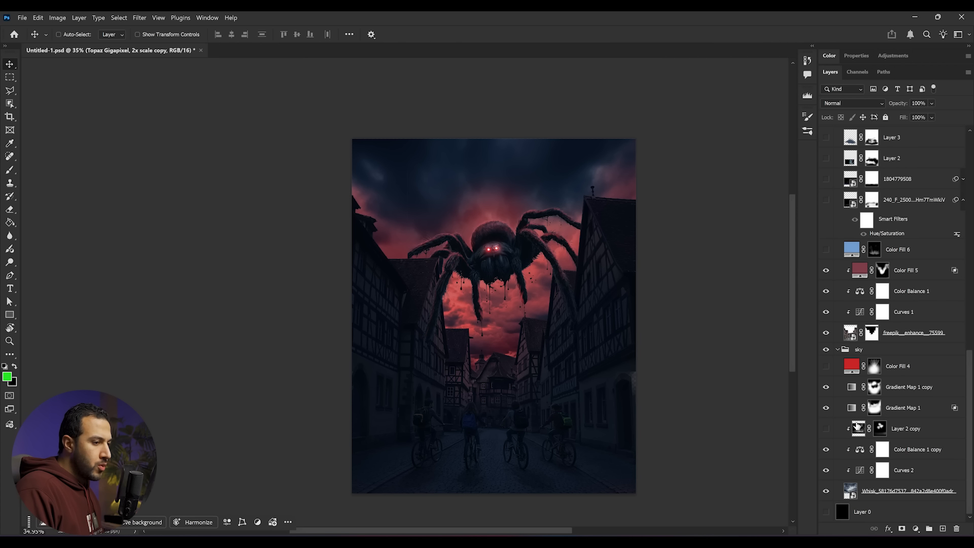
scroll(853, 400, "up", 4)
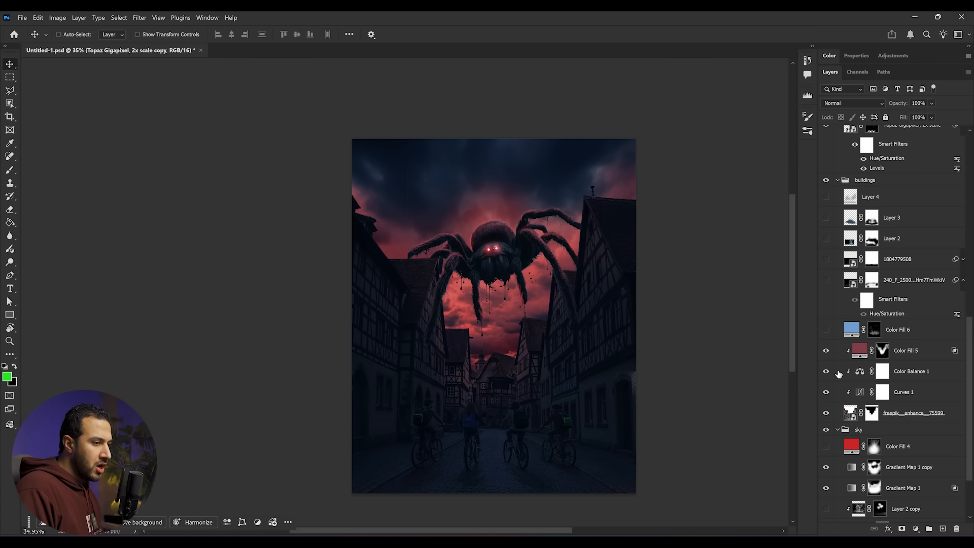
left_click(826, 280)
scroll(504, 463, "up", 5)
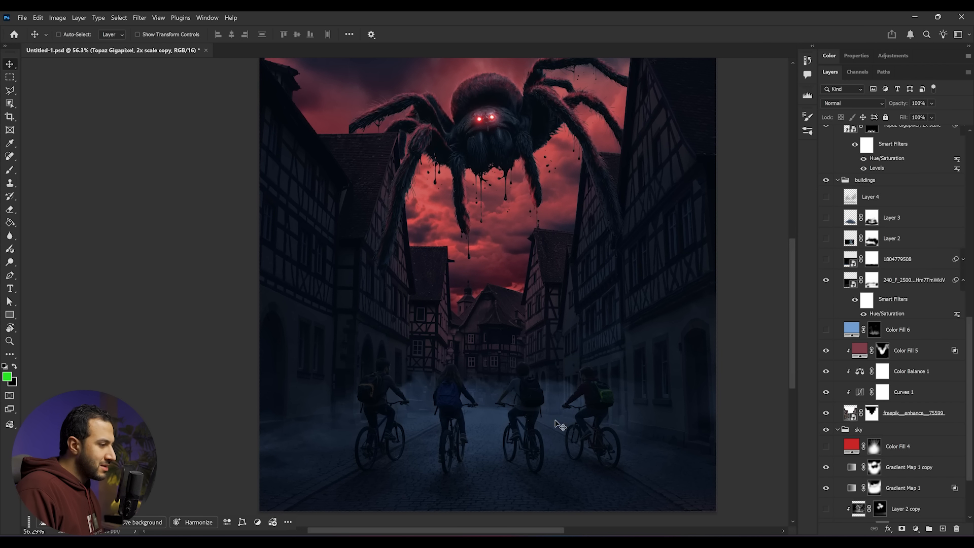
scroll(491, 431, "down", 2)
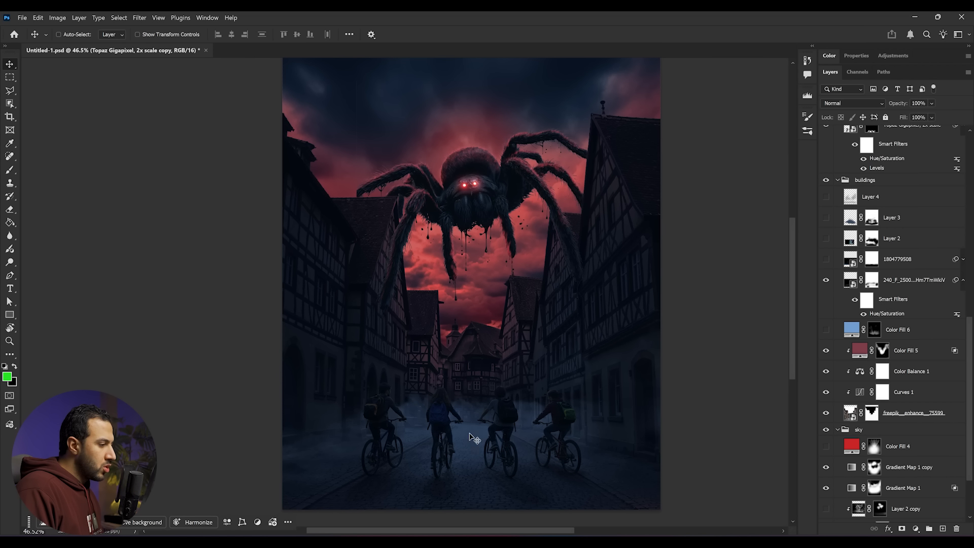
left_click(824, 260)
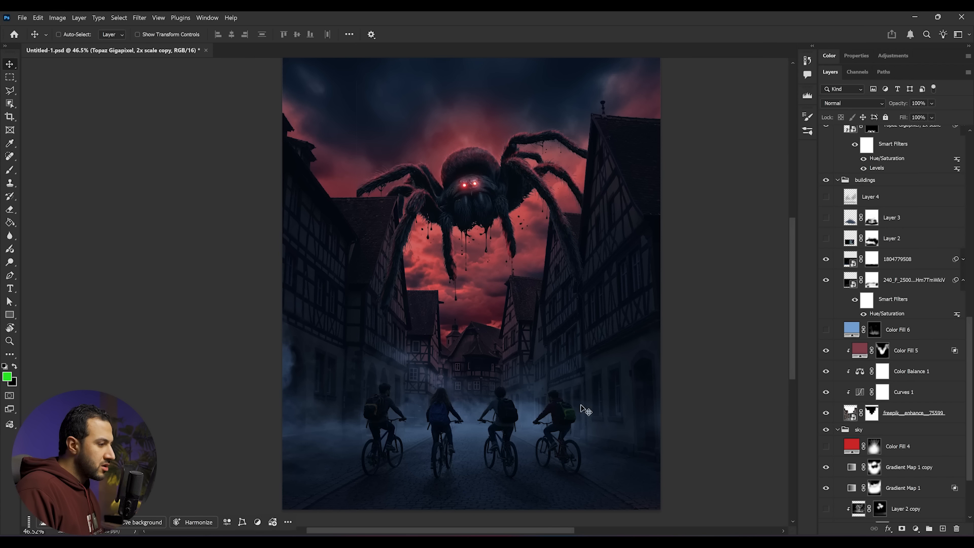
left_click(827, 238)
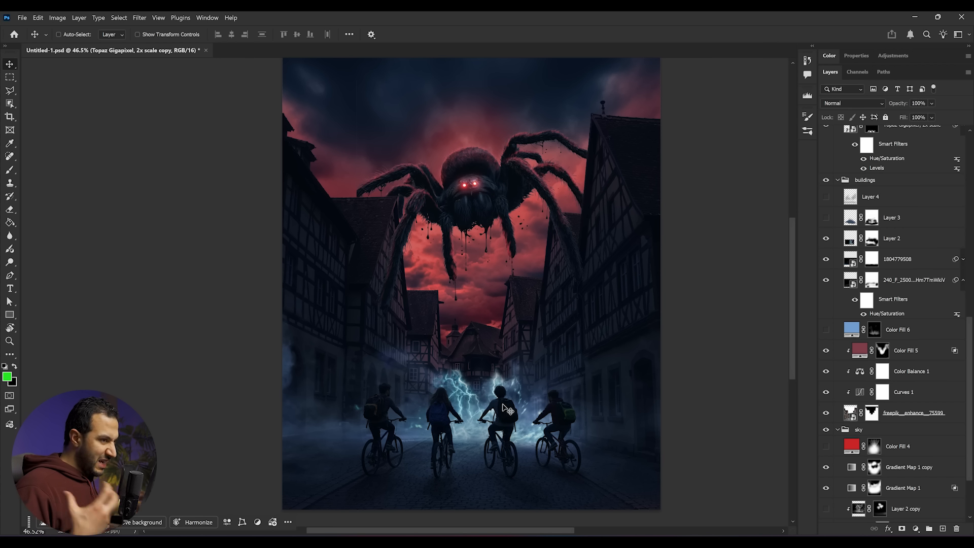
left_click(827, 217)
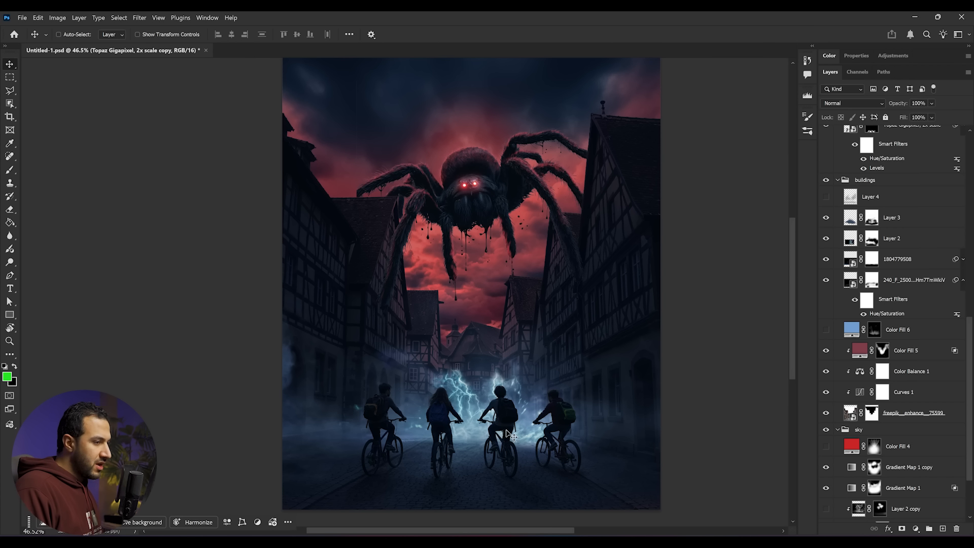
left_click(826, 198)
- Turn on the Color Fill 6 layer in the buildings group
scroll(896, 450, "down", 2)
left_click(827, 289)
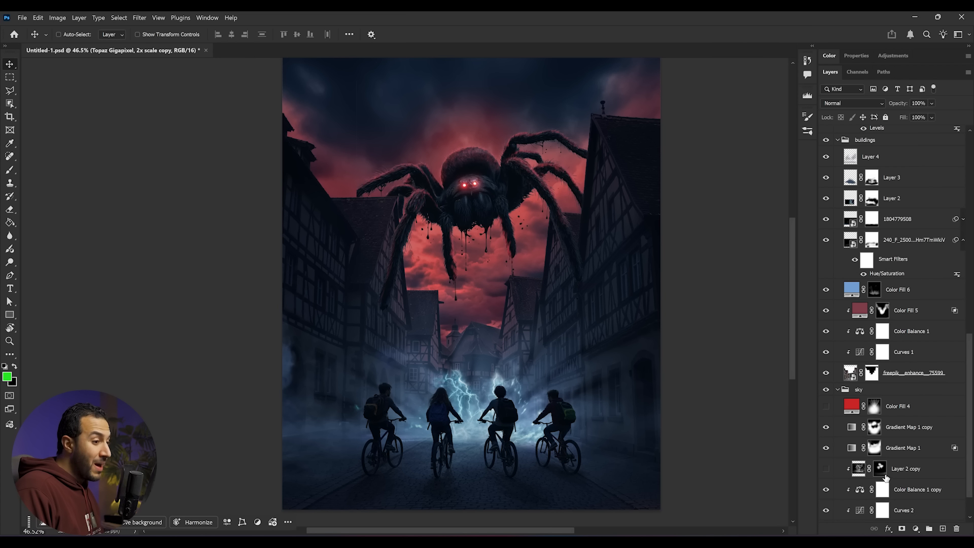
scroll(480, 442, "down", 1)
scroll(480, 441, "up", 8)
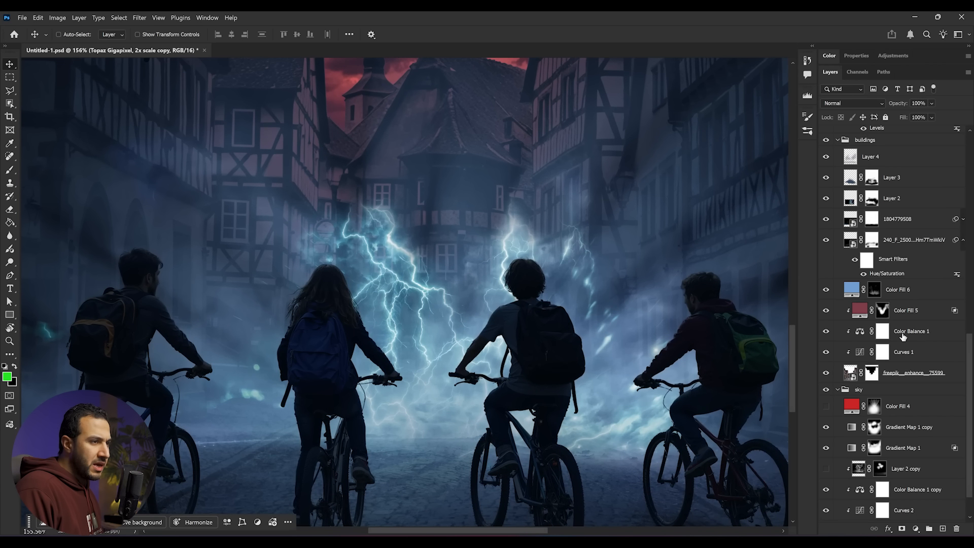
- Enable Color Fill 3 in the guys group to tint the cyclists
scroll(928, 339, "up", 5)
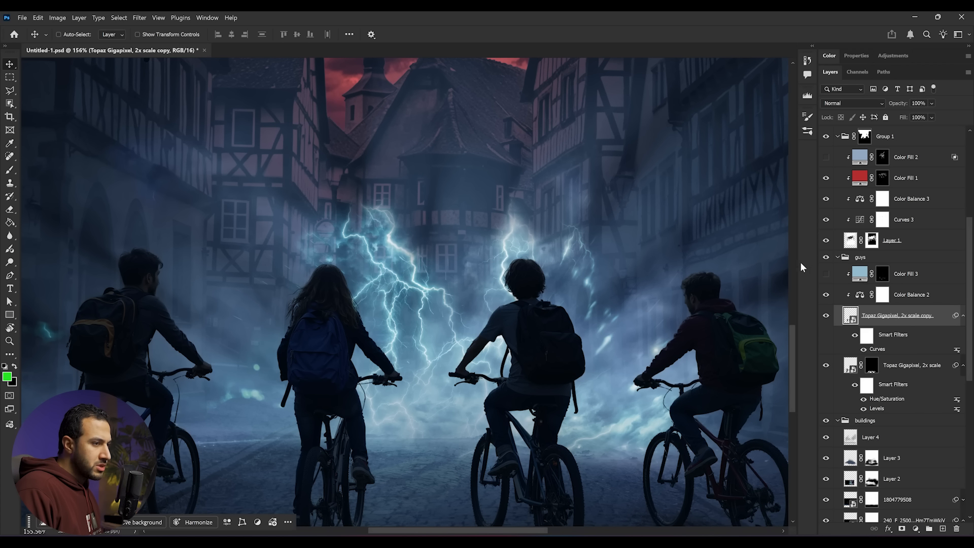
left_click(825, 275)
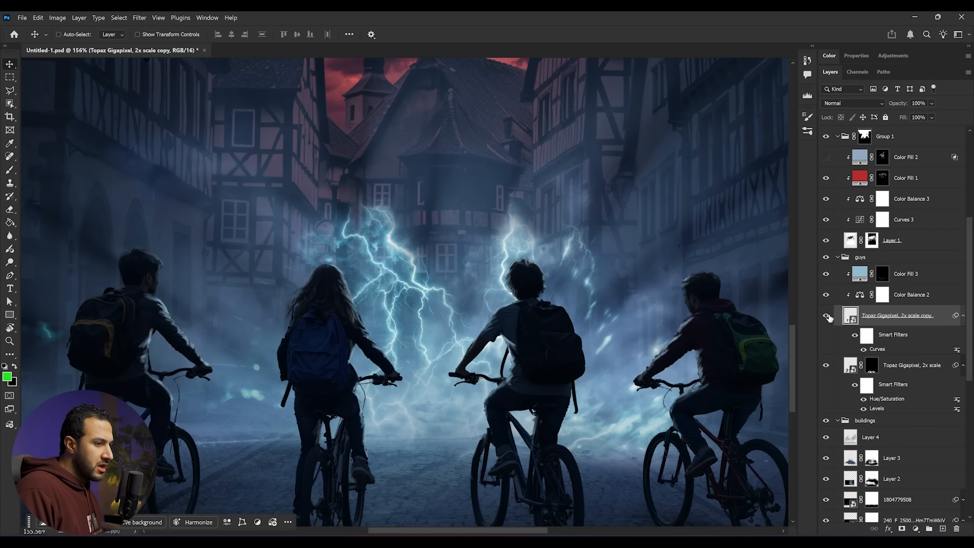
scroll(721, 408, "down", 8)
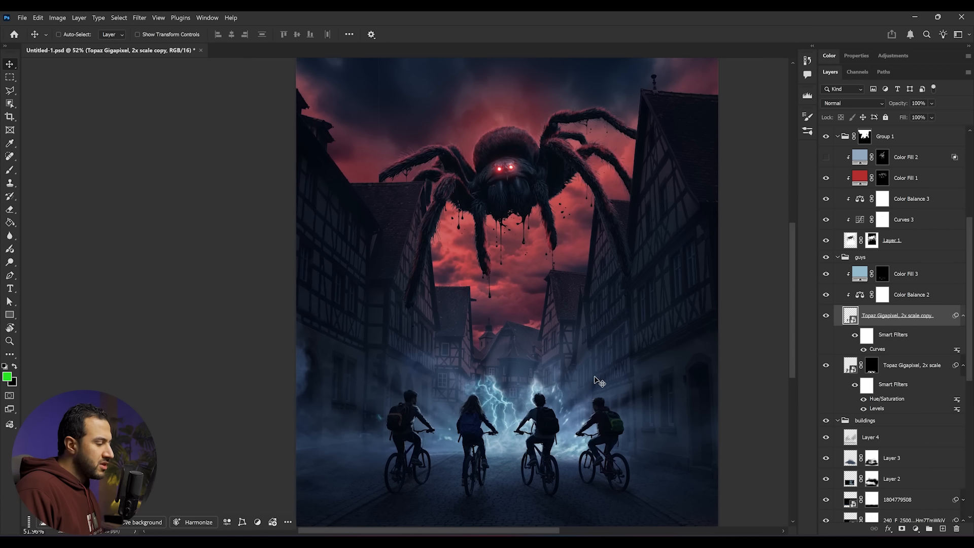
scroll(598, 381, "up", 1)
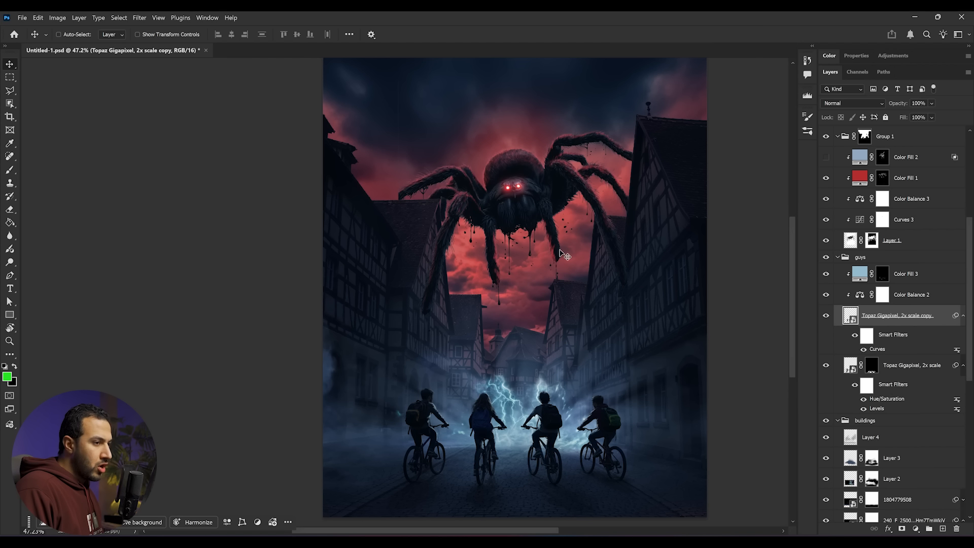
scroll(901, 351, "down", 5)
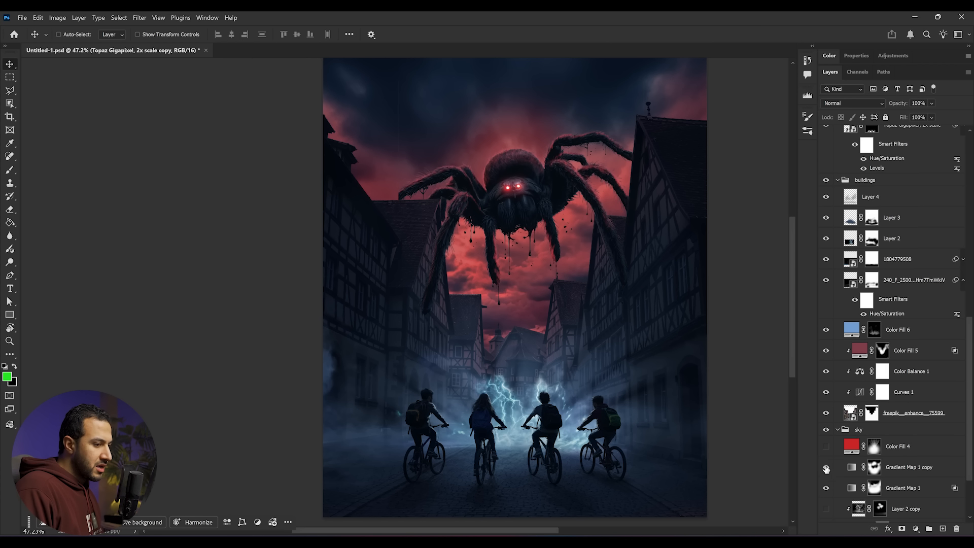
- Turn on Layer 5 with its Camera Raw Filter to warm up the sky and scene
scroll(819, 465, "down", 1)
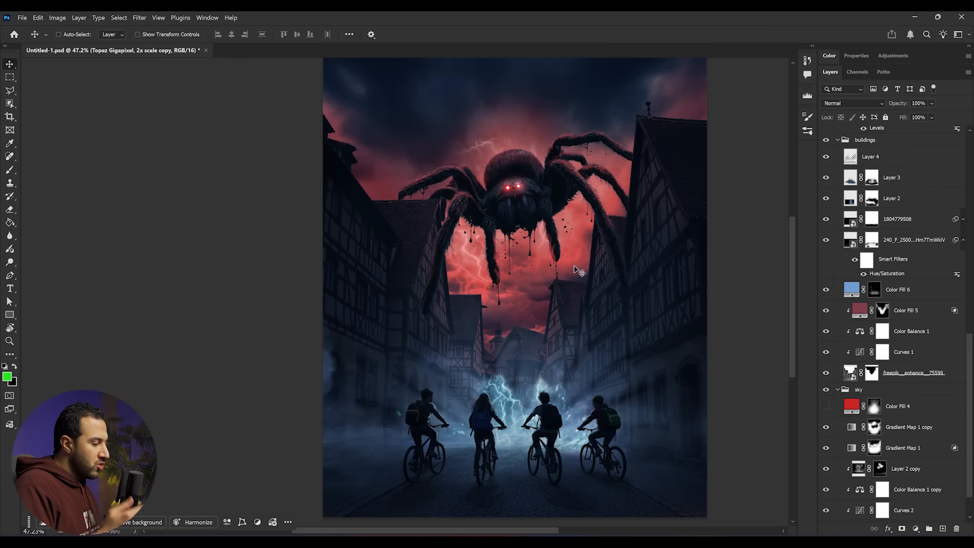
scroll(859, 369, "up", 1)
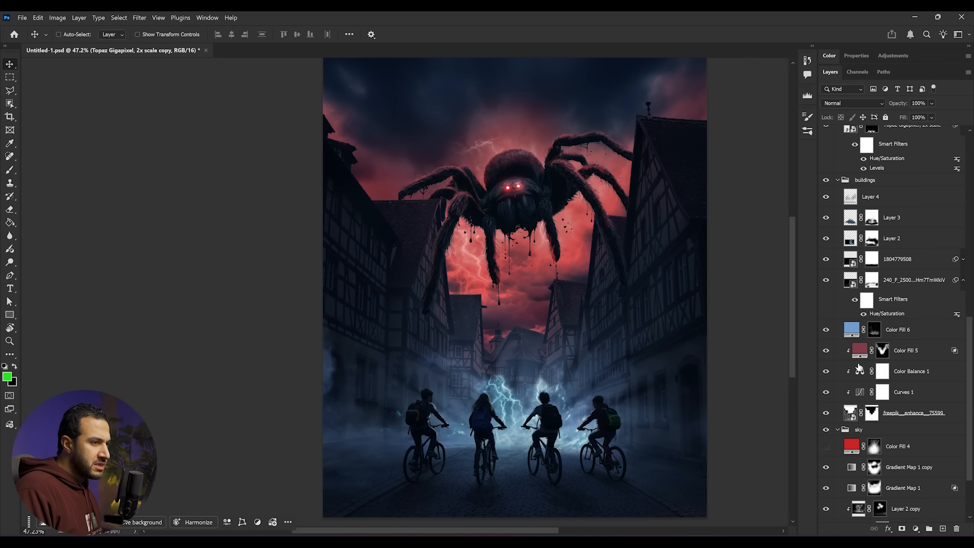
scroll(859, 369, "up", 8)
scroll(533, 312, "down", 1)
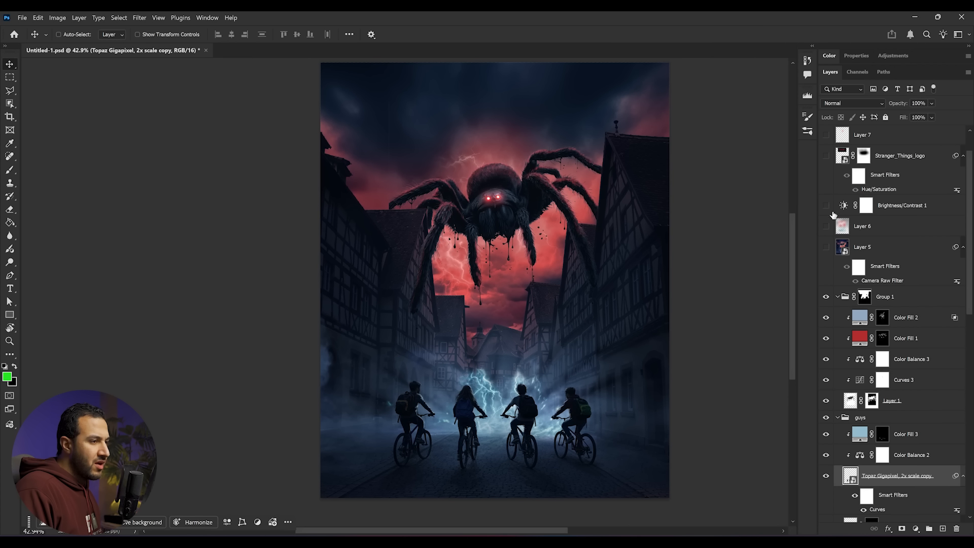
left_click(826, 248)
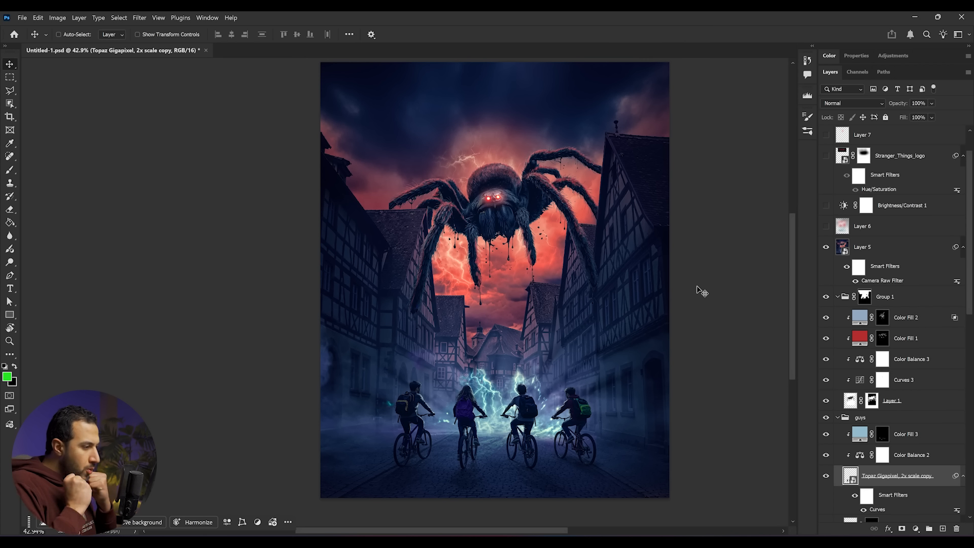
- Enable Layer 6 and lower its opacity to 28%
scroll(555, 283, "down", 1)
scroll(556, 282, "up", 1)
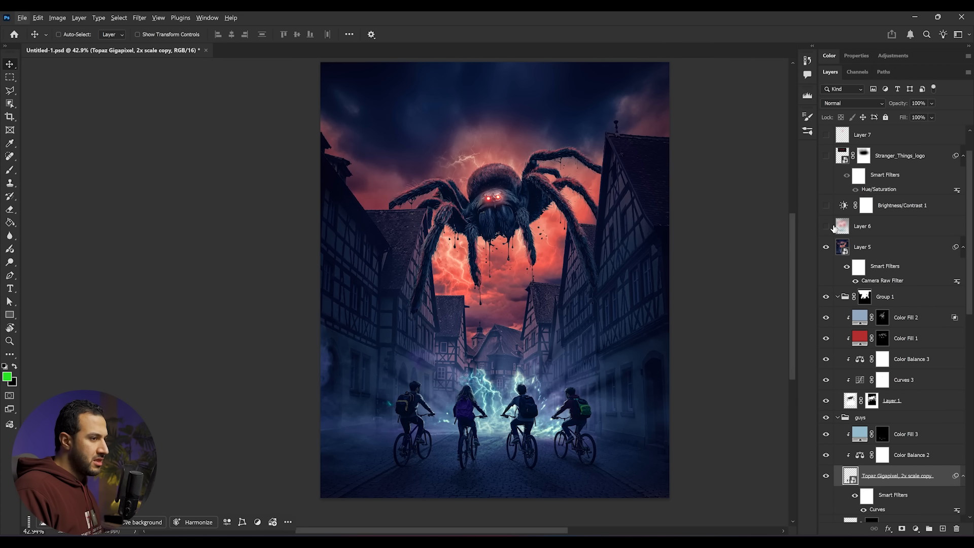
left_click(826, 226)
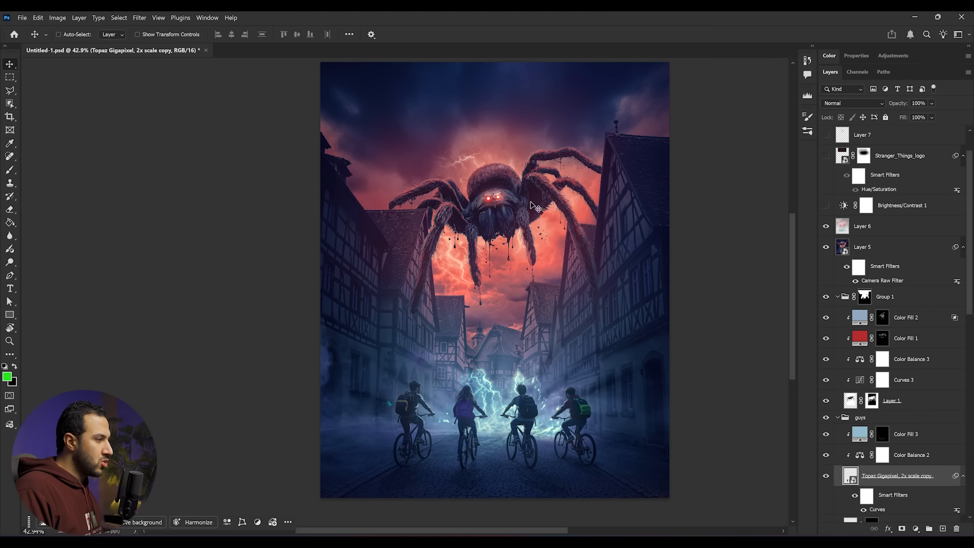
left_click(901, 229)
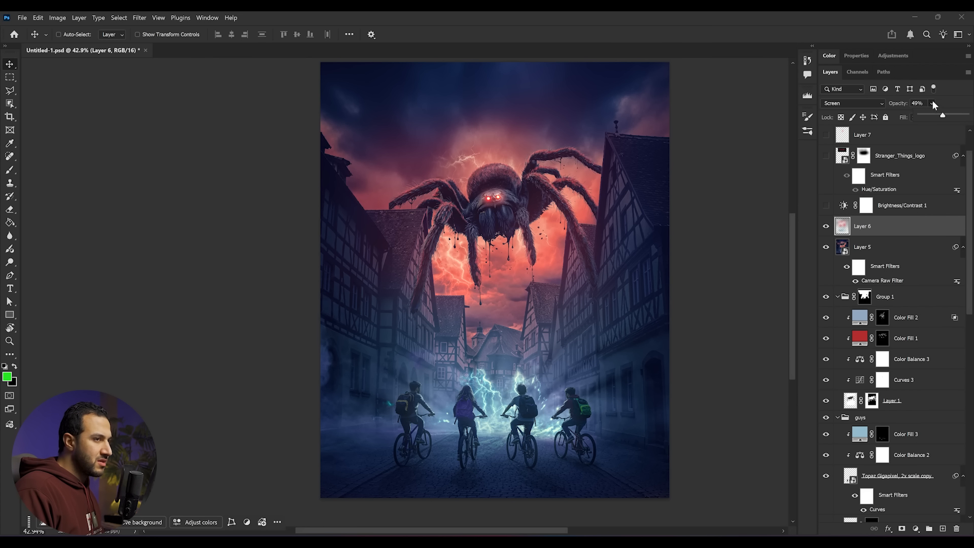
left_click_drag(936, 117, 933, 115)
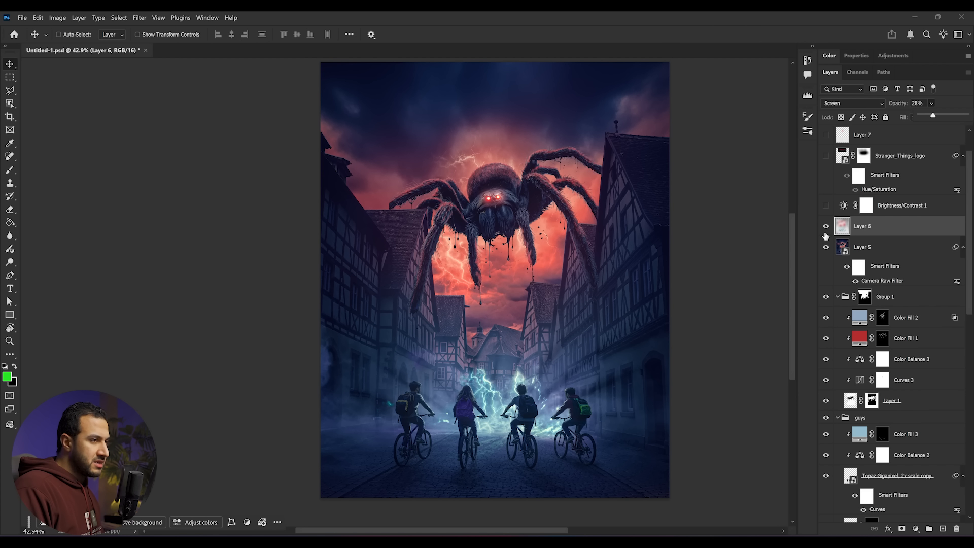
- Create a new 2250 × 4000 px, 300 ppi, 16-bit RGB document
scroll(828, 239, "up", 2)
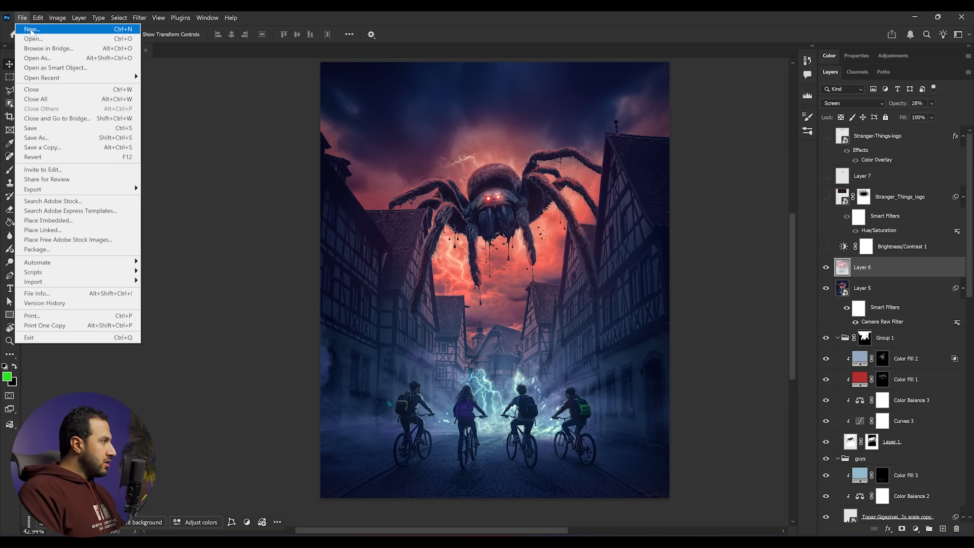
left_click(31, 31)
left_click(325, 201)
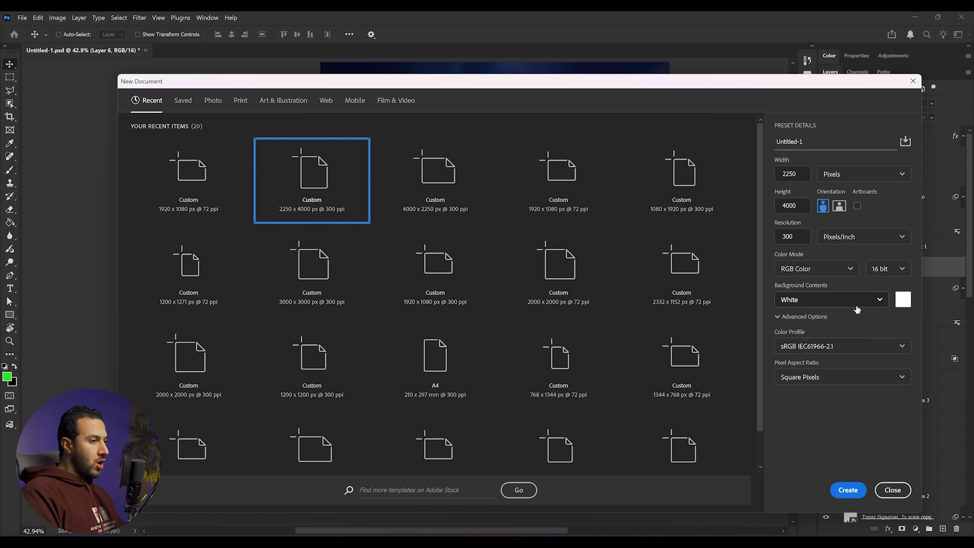
left_click(883, 272)
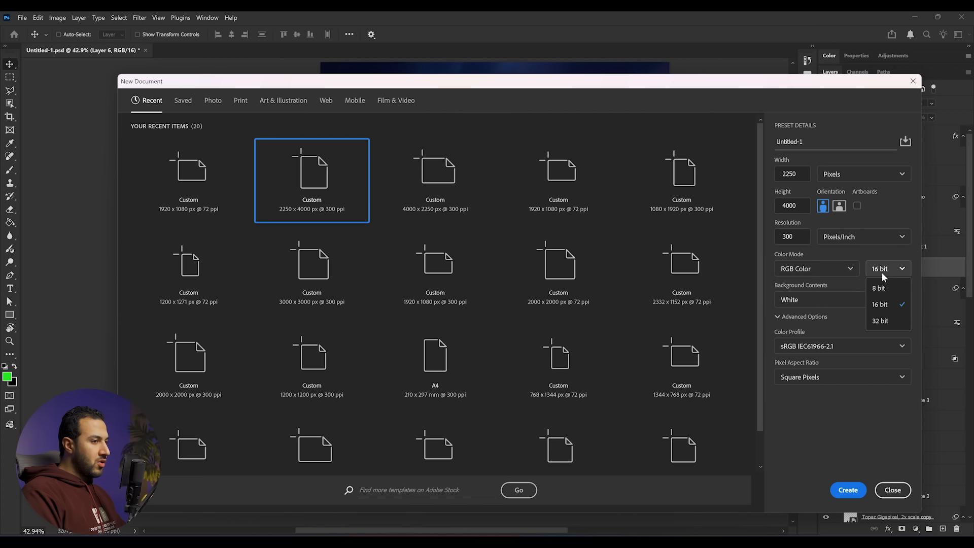
left_click(880, 305)
left_click(846, 491)
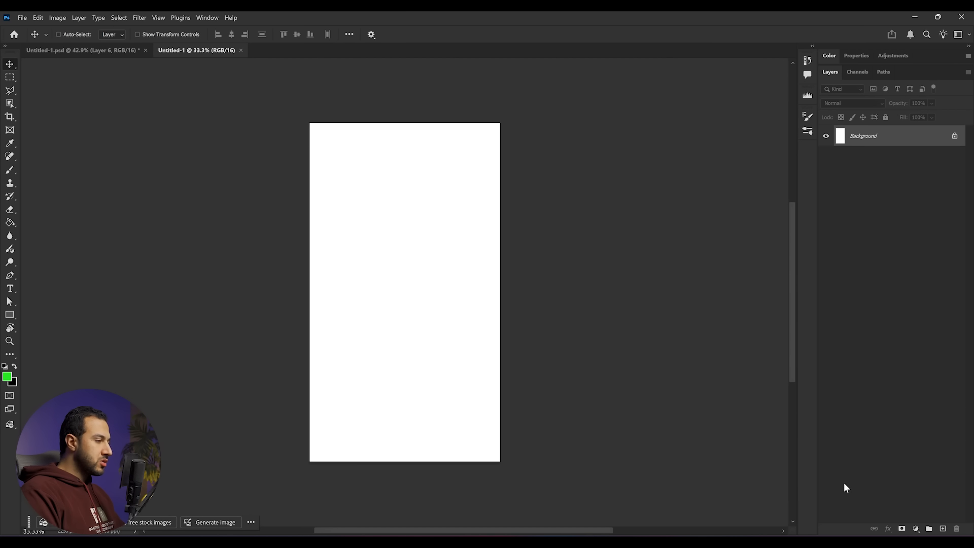
- Widen the canvas to the right with the Crop tool
scroll(417, 339, "up", 1)
scroll(417, 339, "up", 1)
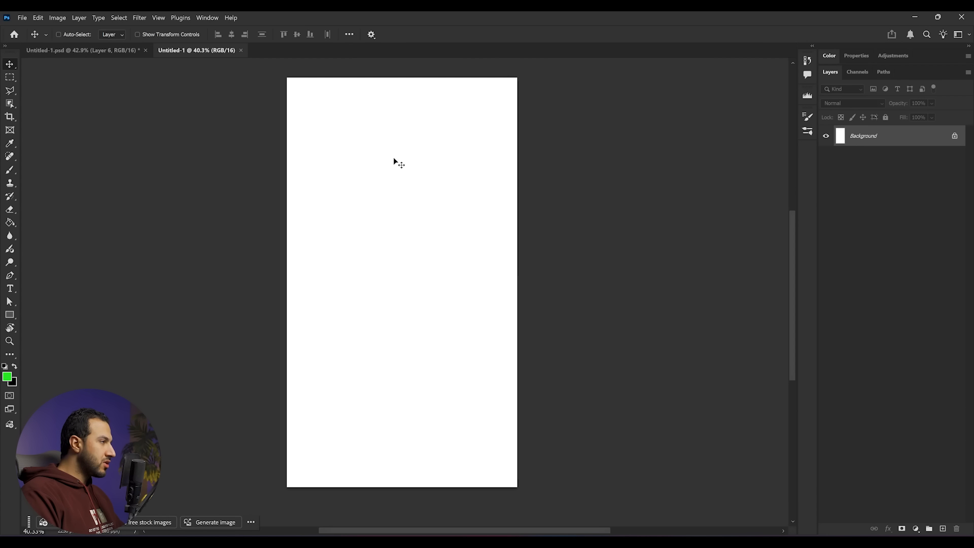
key("c")
left_click_drag(521, 277, 553, 278)
key("Return")
- Reset to default colours and fill the base layer with black
key("b")
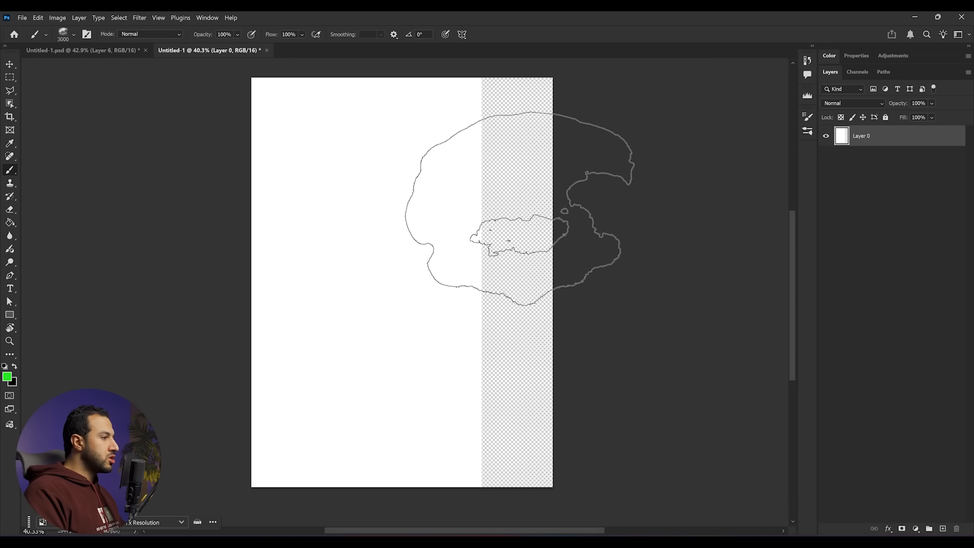
key("d")
key("alt+BackSpace")
- Import the freepik__enhance__75599 street image and the Whisk storm-sky image into the document
scroll(373, 265, "up", 1)
scroll(375, 270, "down", 1)
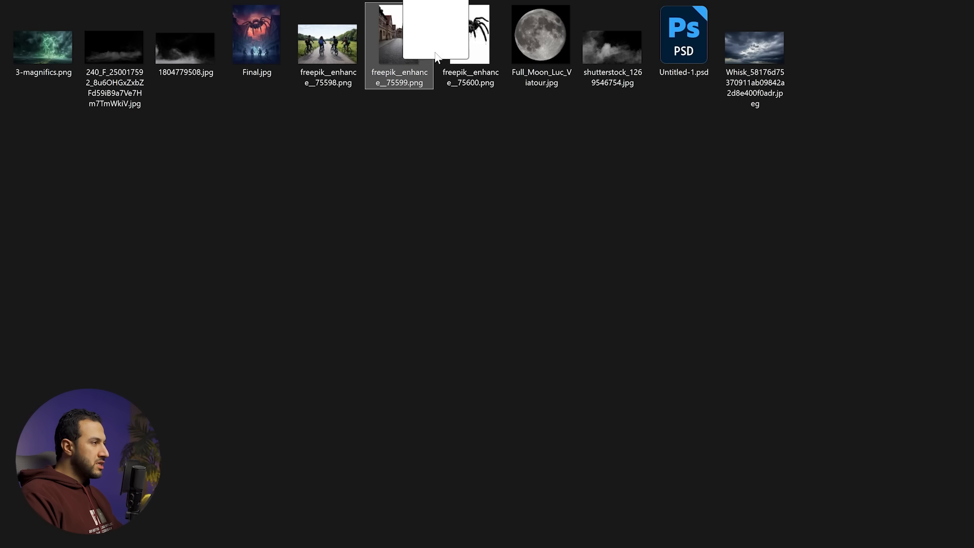
left_click_drag(399, 40, 5, 543)
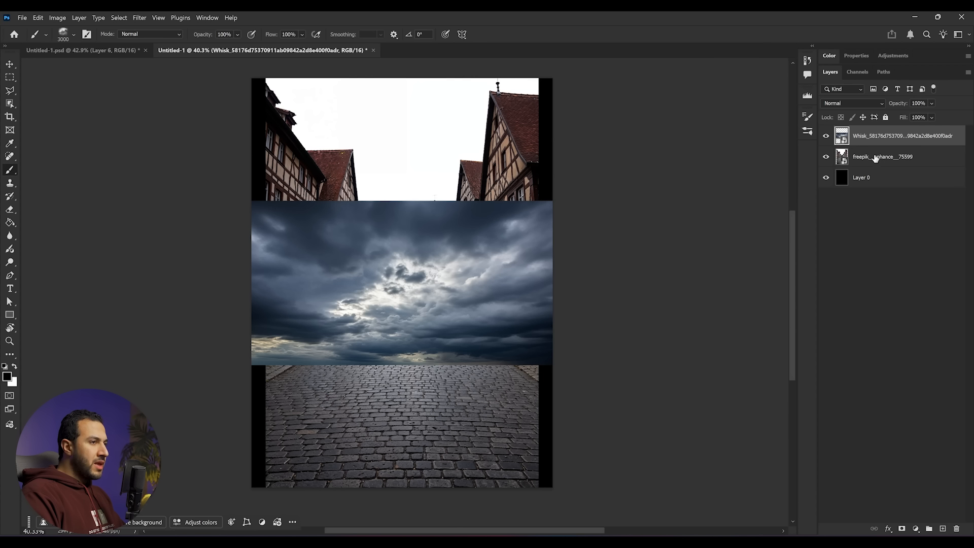
- Hide the sky image and scale the street photo slightly narrower to fit the canvas
left_click(826, 136)
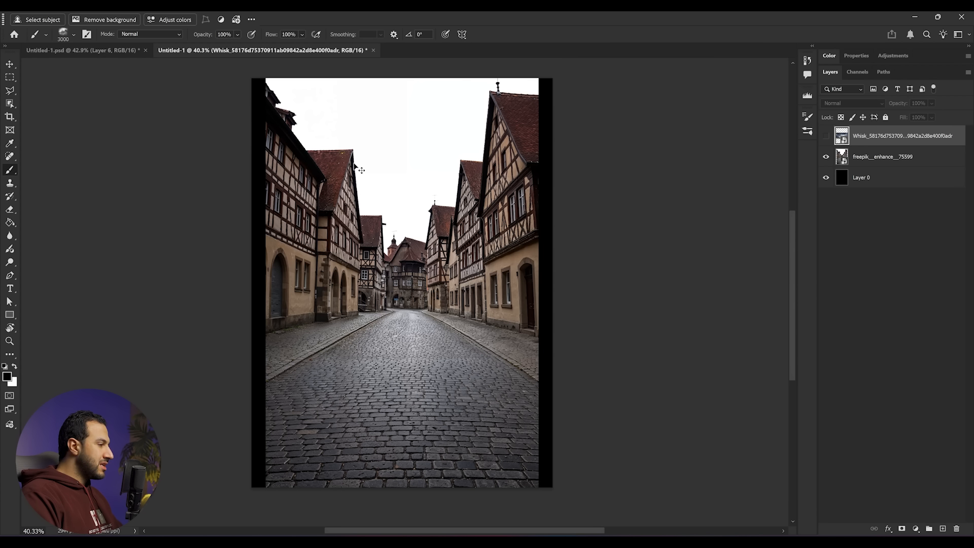
left_click(883, 161)
key("ctrl+t")
left_click_drag(539, 283, 526, 282)
key("Return")
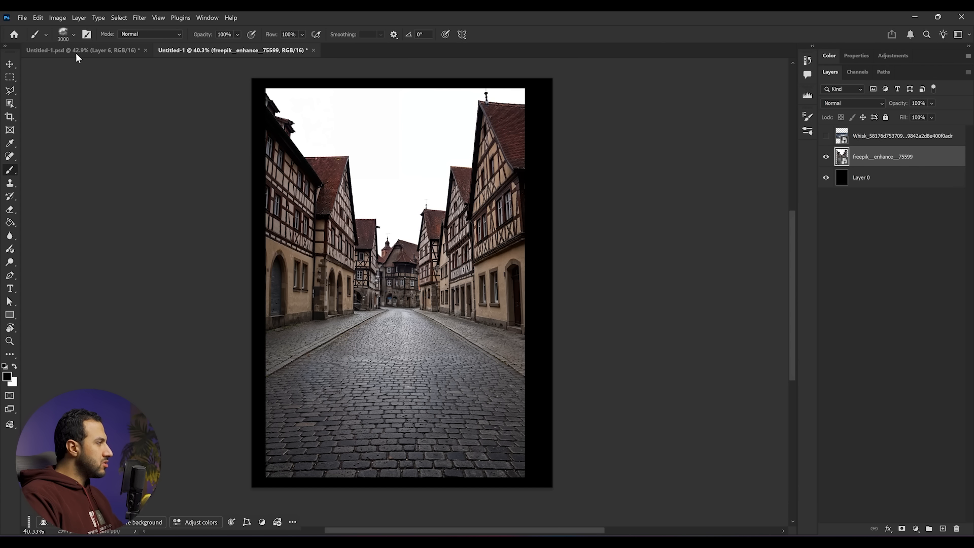
- Select the white sky of the street photo with the Object Selection Tool and mask it out
left_click(11, 104)
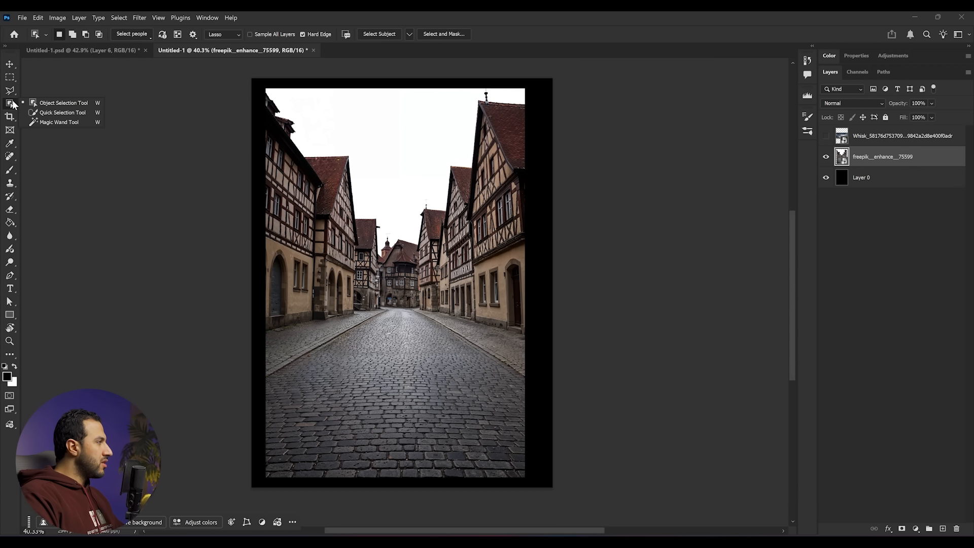
left_click(56, 101)
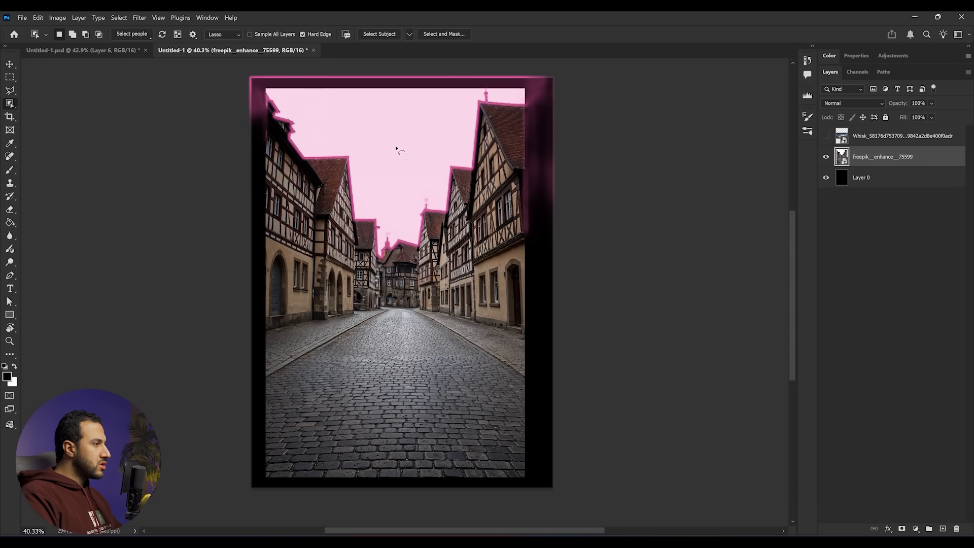
left_click(444, 192)
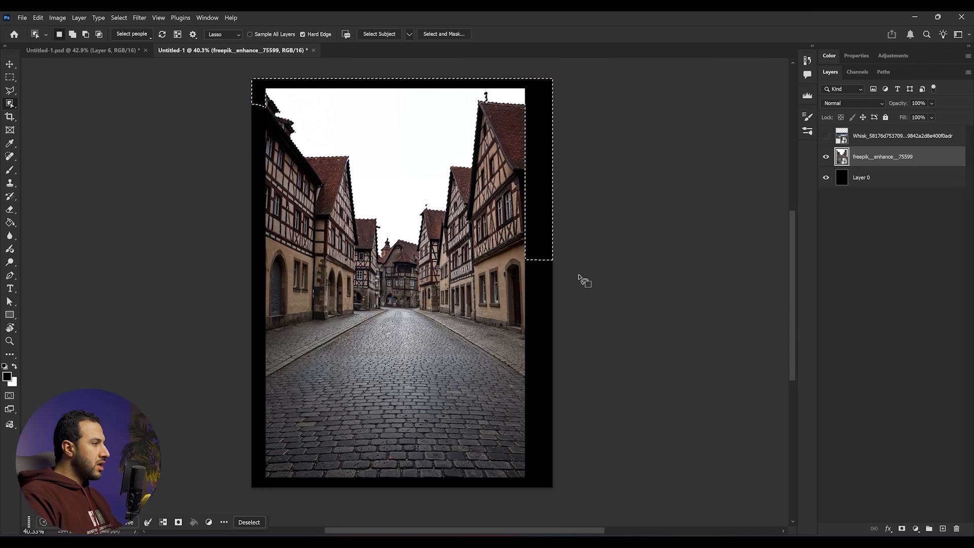
left_click(903, 529, "alt")
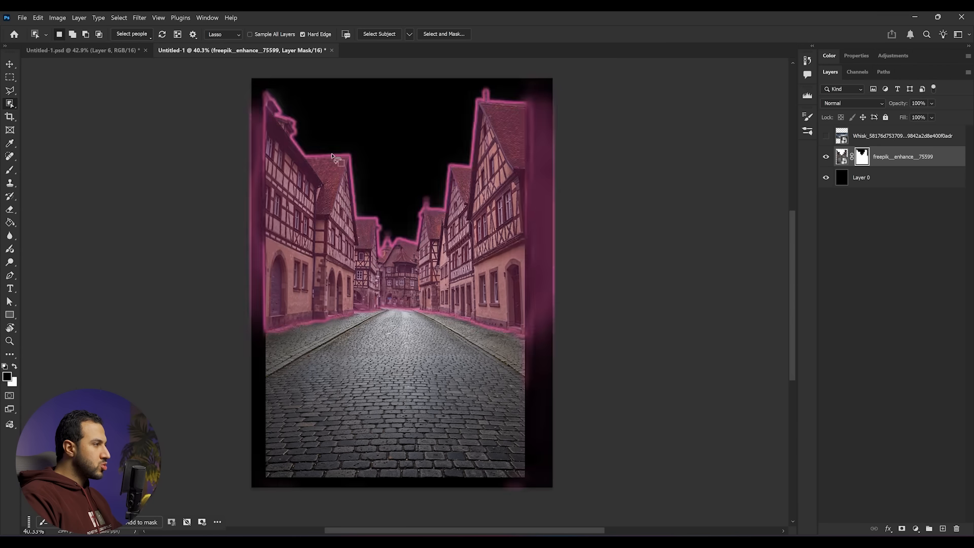
- Pick the Brush tool with a soft round 3000 px brush at 0% hardness
left_click(9, 171)
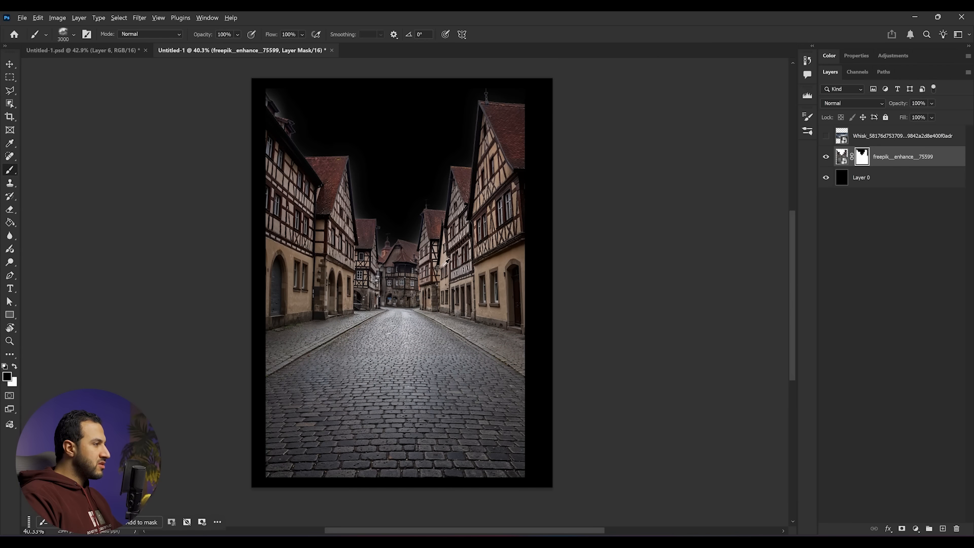
scroll(424, 254, "up", 17)
scroll(429, 224, "up", 5)
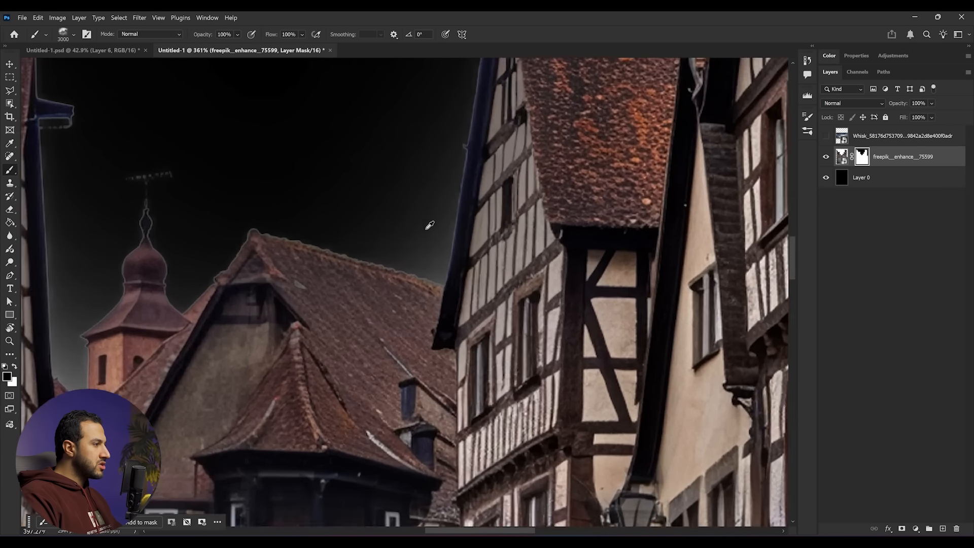
scroll(456, 211, "down", 2)
scroll(415, 214, "down", 10)
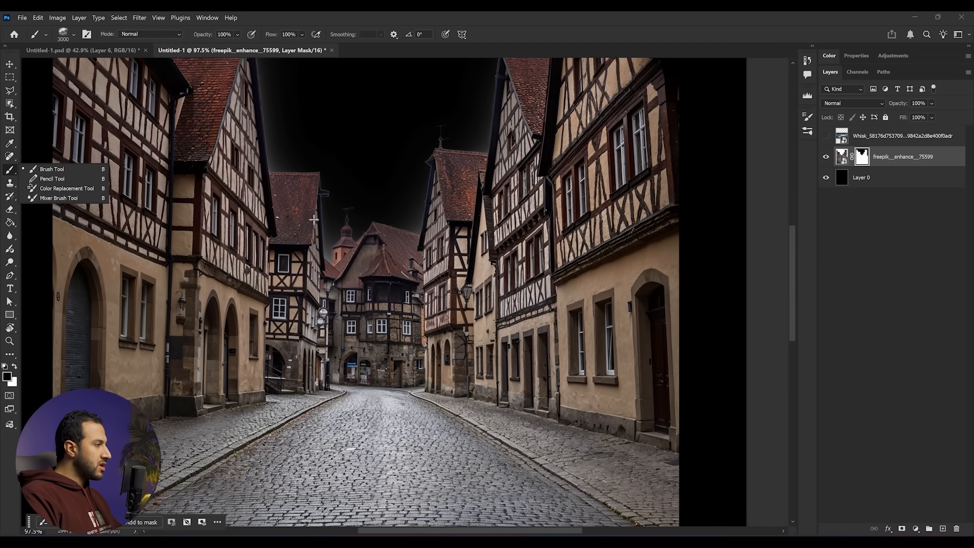
right_click(326, 229)
left_click(330, 304)
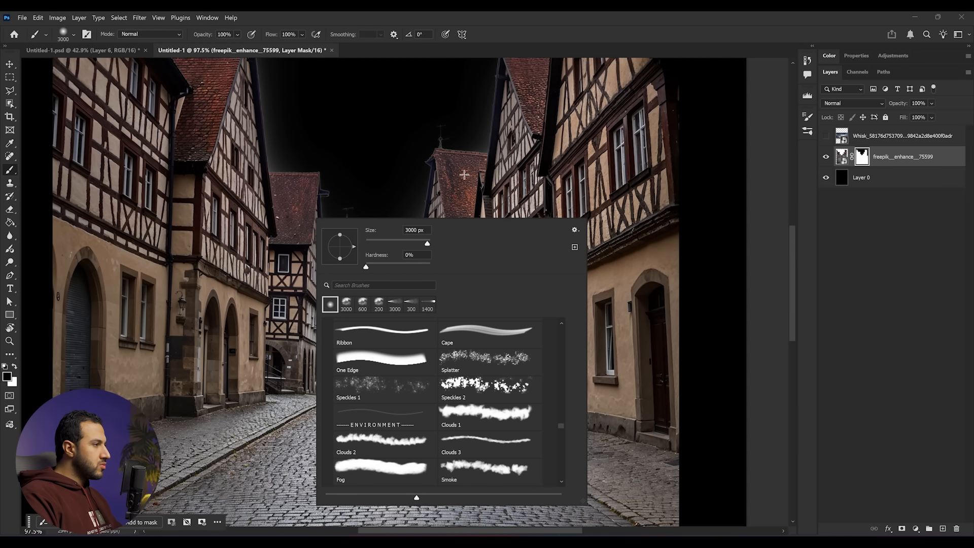
key("Return")
- Set the brush blending mode to Overlay
scroll(446, 303, "down", 4)
scroll(447, 303, "up", 1)
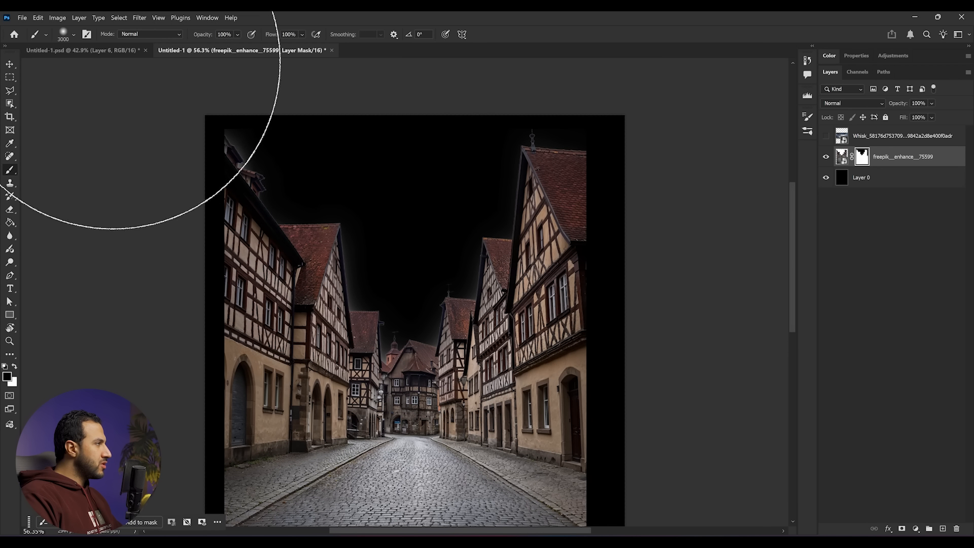
left_click(142, 34)
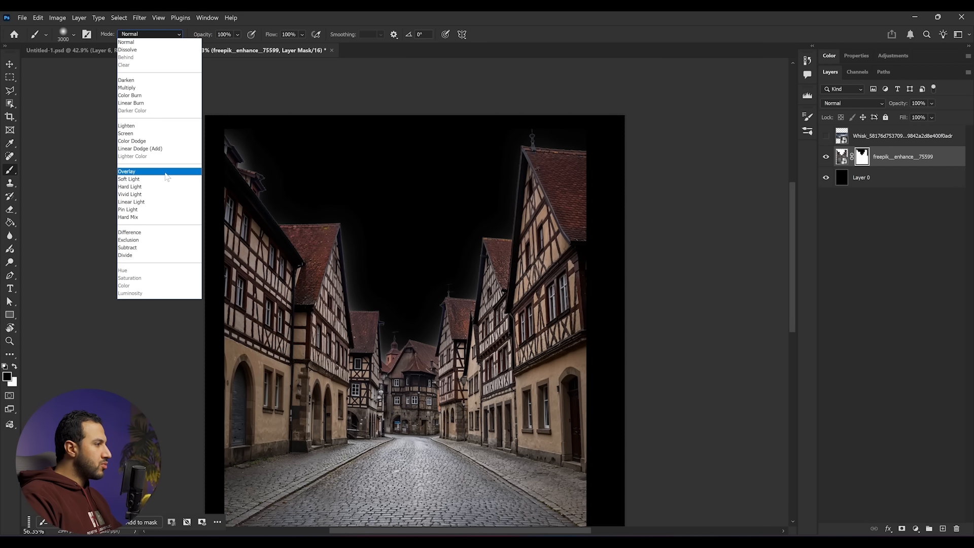
left_click(152, 172)
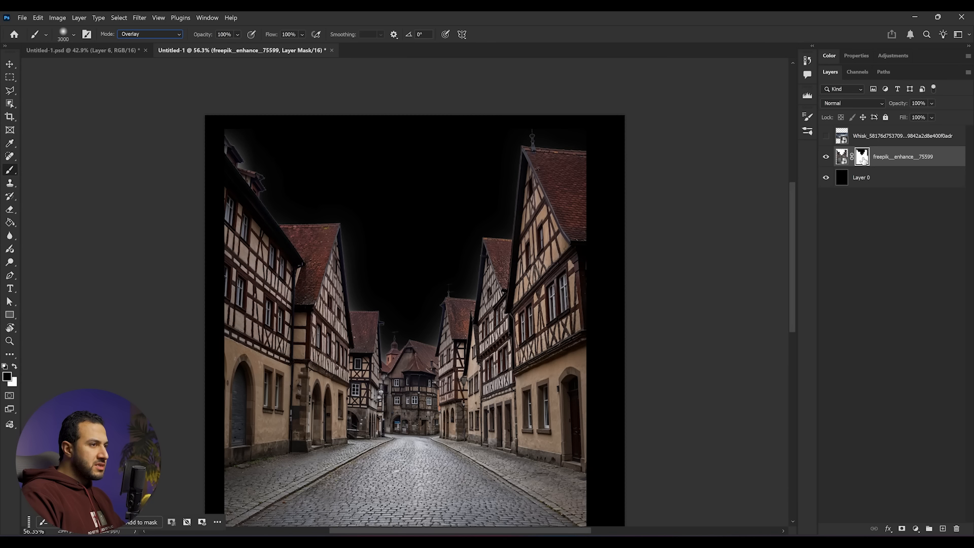
- Shrink the brush and paint over the right-hand rooftop edges on the street layer's mask
key("bracketleft")
key("bracketleft")
key("bracketleft")
key("bracketleft")
key("bracketleft")
key("bracketleft")
key("bracketleft")
key("bracketleft")
key("bracketleft")
key("bracketleft")
key("bracketleft")
key("bracketleft")
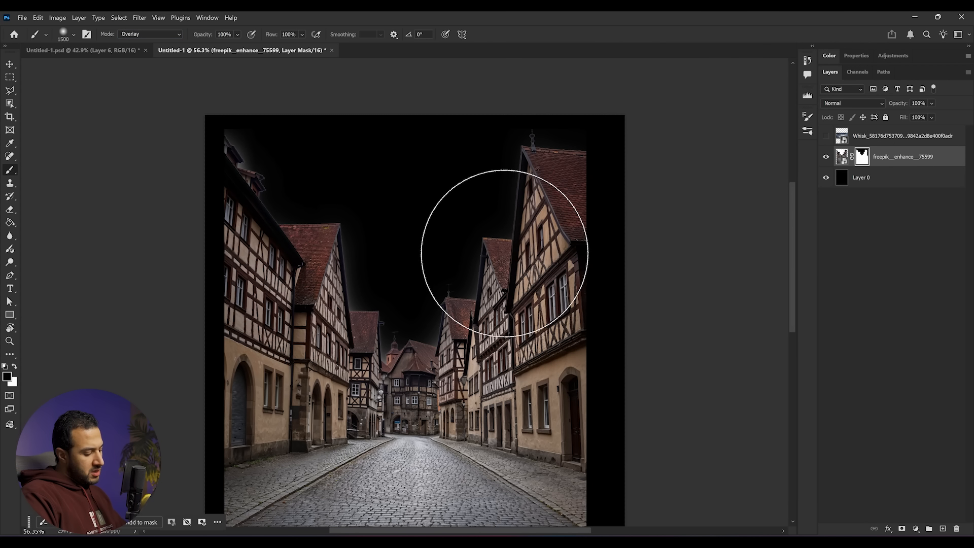
key("bracketleft")
key("bracketleft")
key("bracketleft")
mouse_move(507, 188)
left_mouse_down()
mouse_move(504, 228)
mouse_move(496, 221)
mouse_move(471, 243)
mouse_move(458, 299)
mouse_move(462, 281)
mouse_move(435, 295)
mouse_move(426, 329)
mouse_move(388, 337)
left_mouse_up()
- Reduce the brush to 200 px and dab the mask along the central rooftops
scroll(393, 331, "up", 5)
key("bracketleft")
key("bracketleft")
key("bracketleft")
key("bracketleft")
key("bracketleft")
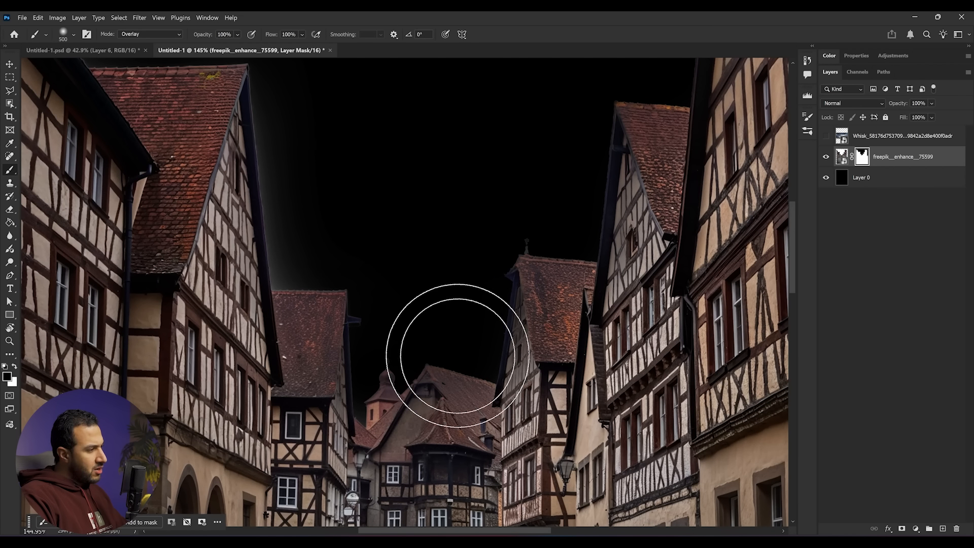
left_click(499, 313)
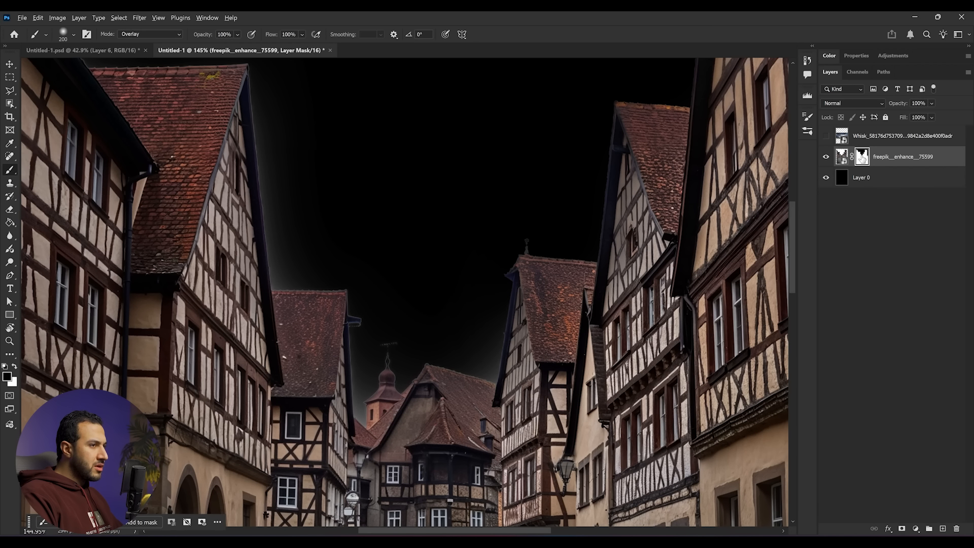
- View the street layer's mask and paint along the central rooftops and spire edges to refine it
left_click(861, 161, "alt")
scroll(534, 337, "up", 3)
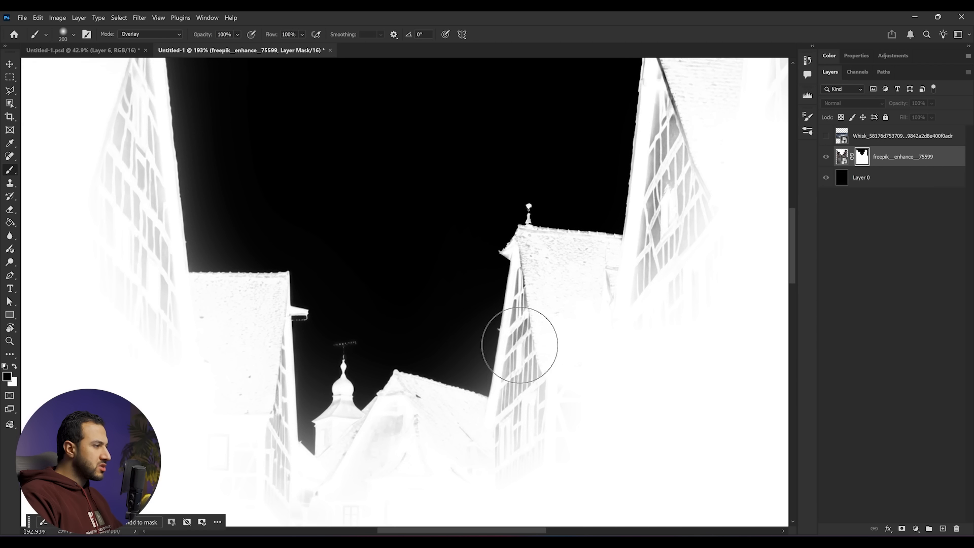
mouse_move(459, 352)
left_mouse_down()
mouse_move(392, 340)
mouse_move(352, 365)
mouse_move(318, 362)
left_mouse_up()
scroll(350, 366, "down", 3)
scroll(350, 367, "up", 3)
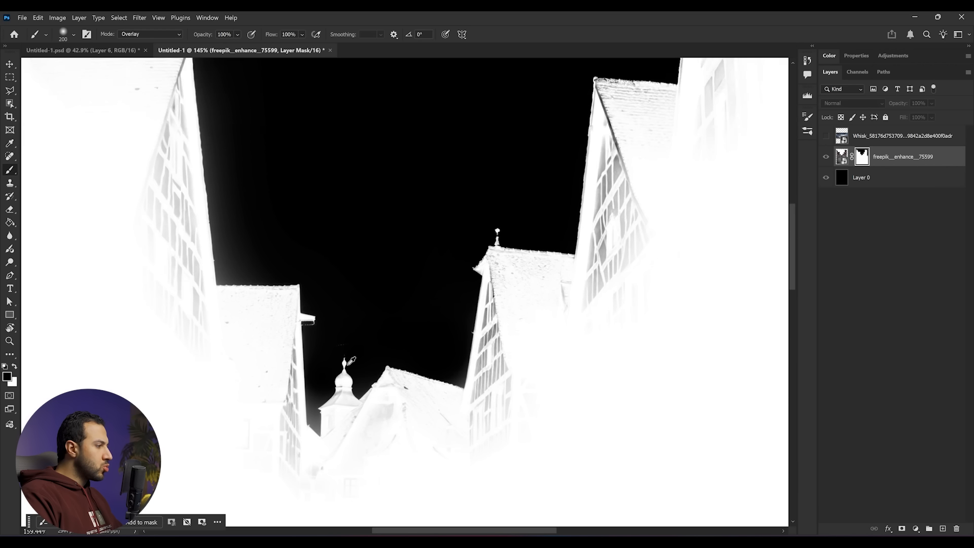
left_click_drag(375, 375, 388, 336)
key("x")
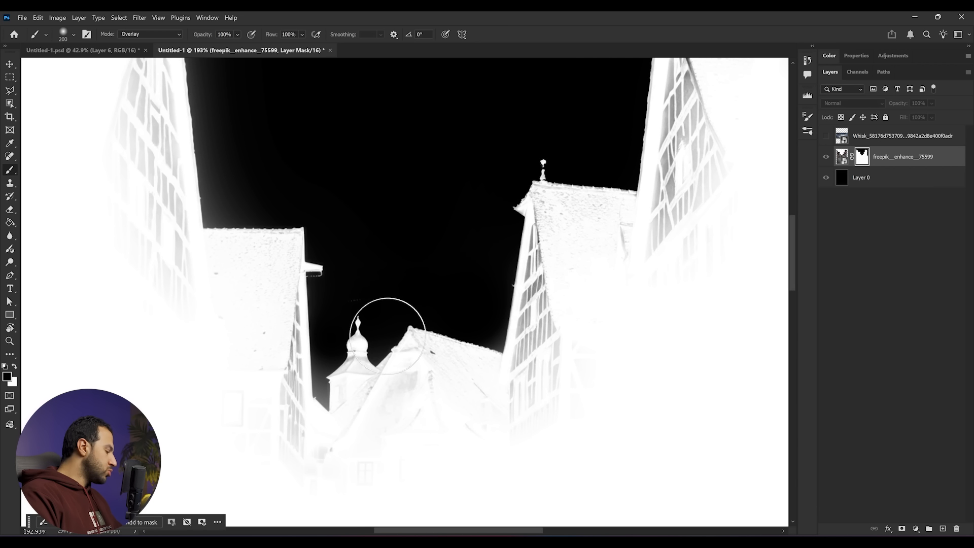
mouse_move(261, 403)
left_mouse_down()
mouse_move(254, 426)
mouse_move(272, 411)
mouse_move(264, 407)
mouse_move(274, 420)
left_mouse_up()
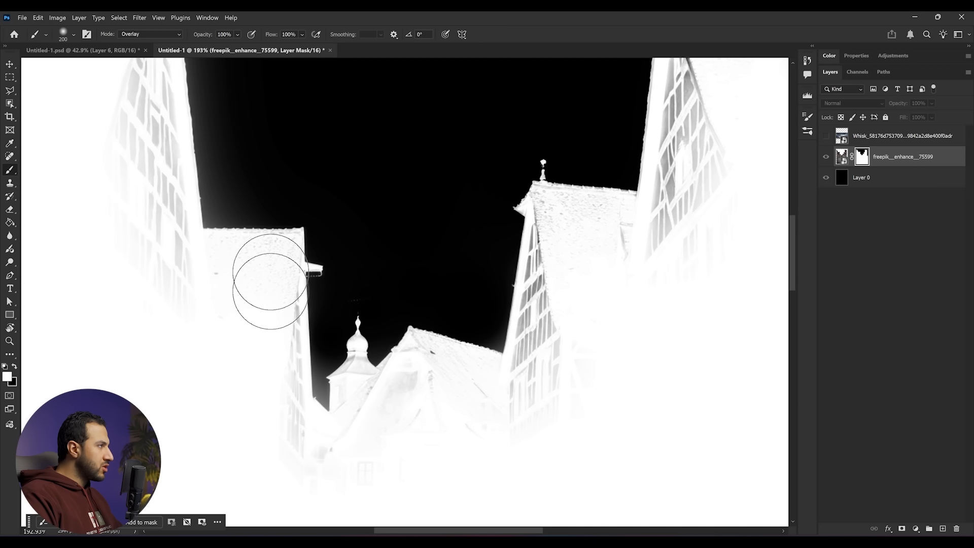
- Lower the brush flow to 45% and paint over the left-hand rooftop on the mask
scroll(316, 382, "up", 5)
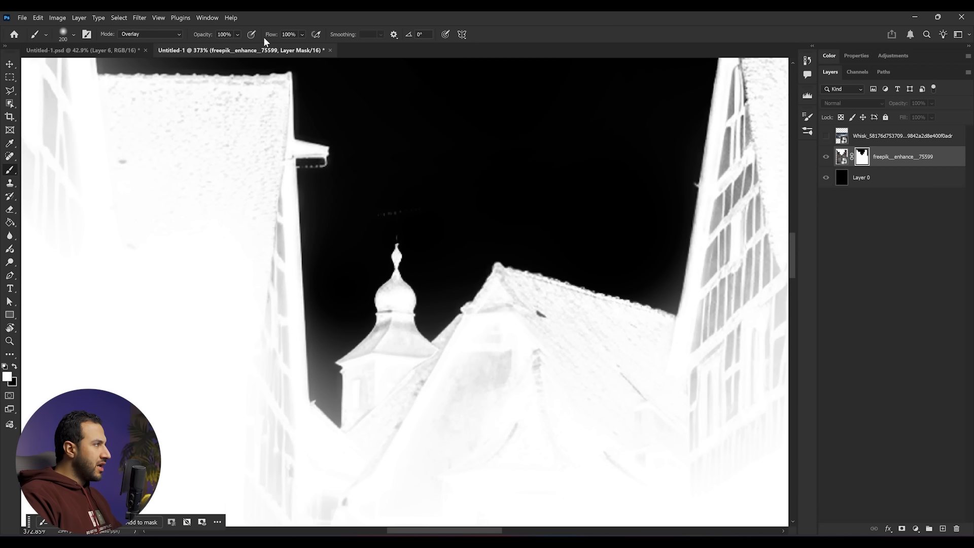
left_click(302, 35)
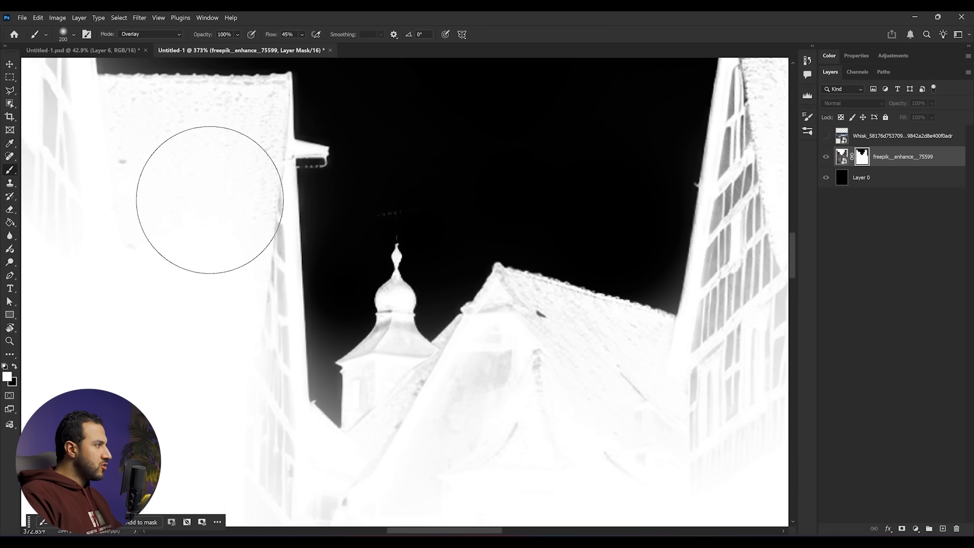
left_click_drag(243, 196, 257, 242)
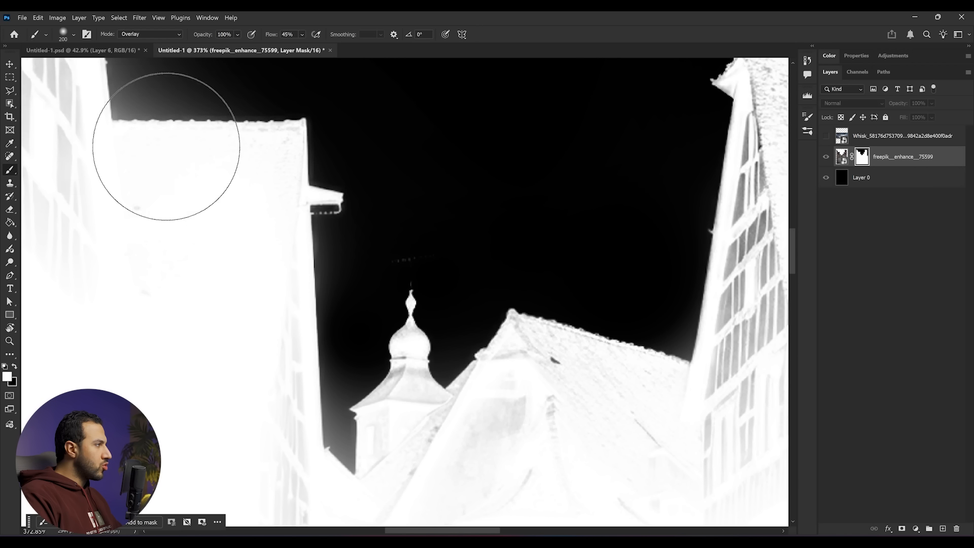
- Keep painting the mask in black and white around the rooftops and sky edges, then return to the composite view
scroll(213, 203, "down", 5)
key("x")
mouse_move(197, 163)
left_mouse_down()
mouse_move(264, 192)
mouse_move(254, 292)
mouse_move(361, 230)
left_mouse_up()
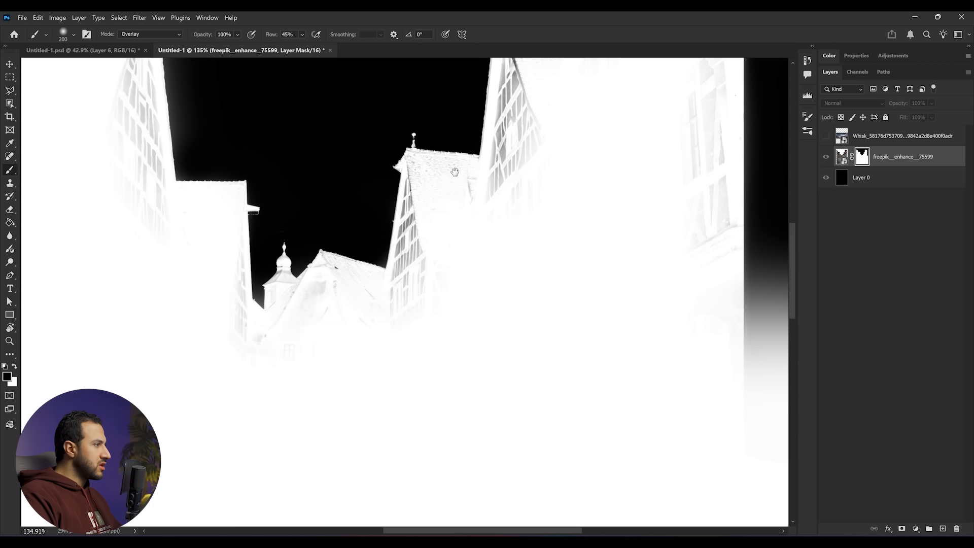
left_click_drag(463, 161, 383, 319)
mouse_move(401, 201)
left_mouse_down()
mouse_move(396, 302)
mouse_move(402, 269)
left_mouse_up()
key("x")
mouse_move(427, 363)
left_mouse_down()
mouse_move(436, 311)
mouse_move(466, 342)
mouse_move(441, 234)
mouse_move(632, 231)
left_mouse_up()
left_click_drag(528, 127, 474, 265)
left_click_drag(467, 132, 604, 243)
left_click_drag(383, 492, 494, 272)
left_click_drag(429, 307, 352, 386)
key("x")
left_click_drag(328, 431, 521, 317)
mouse_move(437, 315)
left_mouse_down()
mouse_move(474, 292)
mouse_move(525, 408)
left_mouse_up()
key("x")
left_click_drag(376, 325, 354, 159)
left_click_drag(292, 199, 296, 404)
key("x")
left_click_drag(148, 122, 309, 245)
key("x")
left_click_drag(375, 401, 362, 246)
key("x")
left_click_drag(416, 385, 409, 345)
left_click_drag(541, 439, 479, 443)
key("ctrl+2")
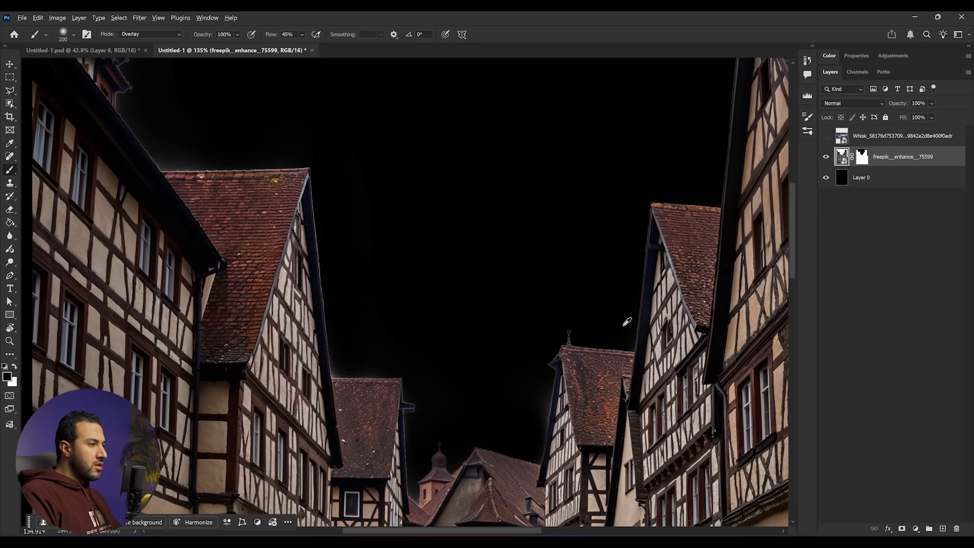
- Free-transform the street layer to move it down within the canvas
scroll(629, 323, "down", 8)
left_click_drag(583, 316, 486, 206)
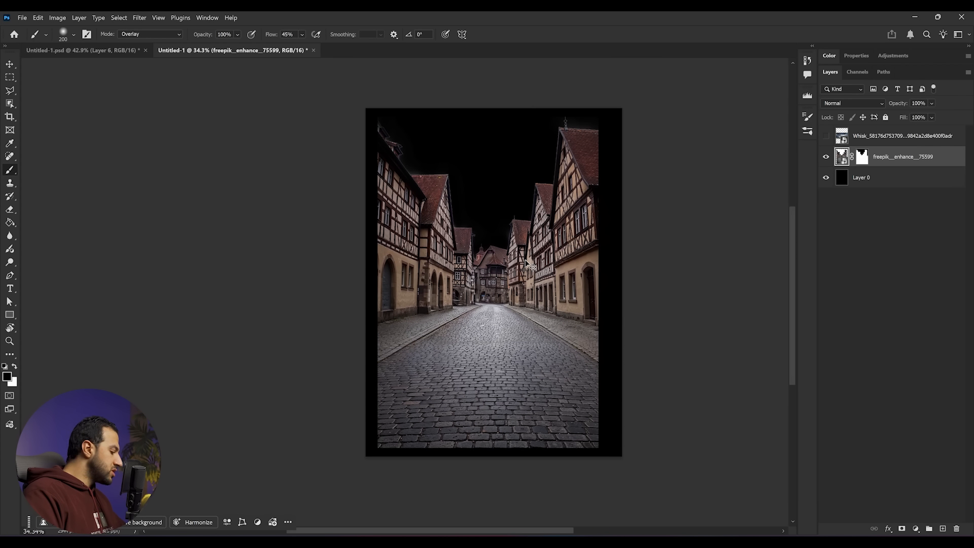
key("ctrl+t")
mouse_move(598, 298)
left_mouse_down()
mouse_move(630, 289)
mouse_move(593, 375)
mouse_move(591, 364)
left_mouse_up()
key("Return")
key("b")
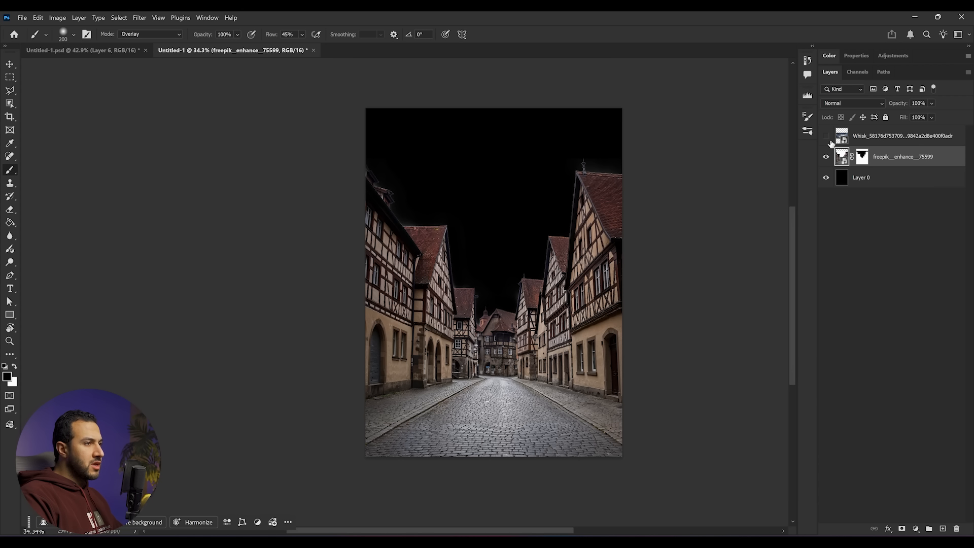
- Show the sky image layer, move it beneath the street layer and transform it to fill the sky area
left_click(827, 136)
left_click_drag(894, 141, 891, 174)
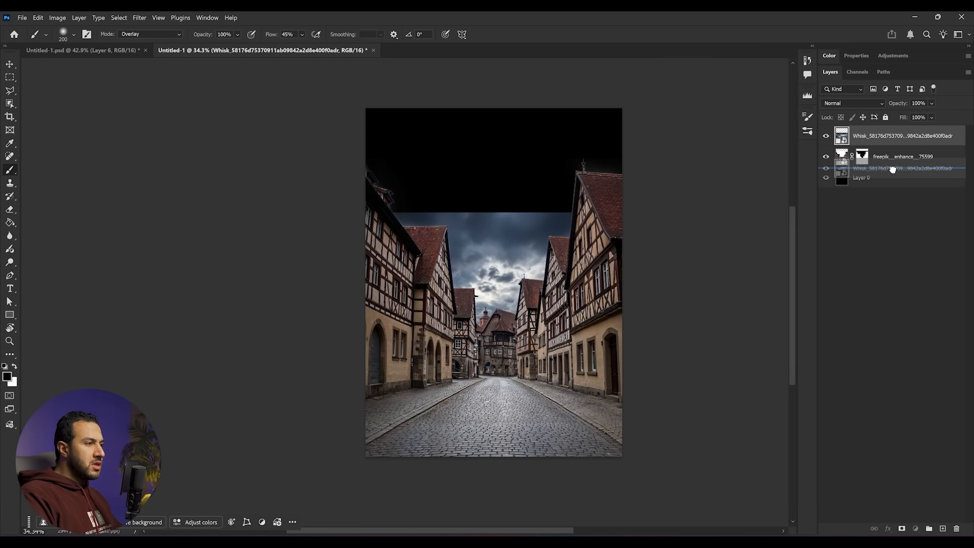
key("ctrl+t")
left_click_drag(528, 272, 505, 118)
left_click_drag(494, 250, 494, 330)
key("Return")
key("b")
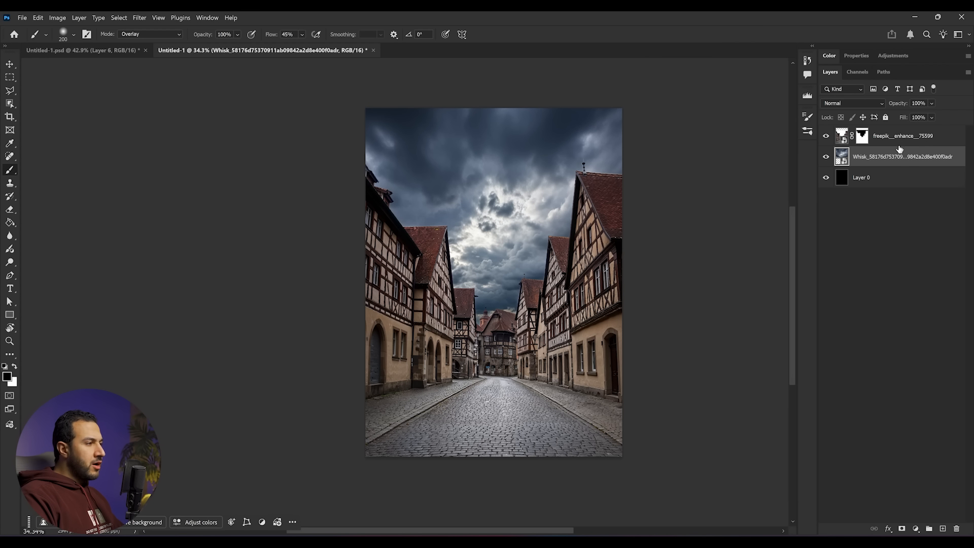
- Add a Curves adjustment clipped to the sky layer and darken it by lowering the highlight point
scroll(520, 320, "up", 2)
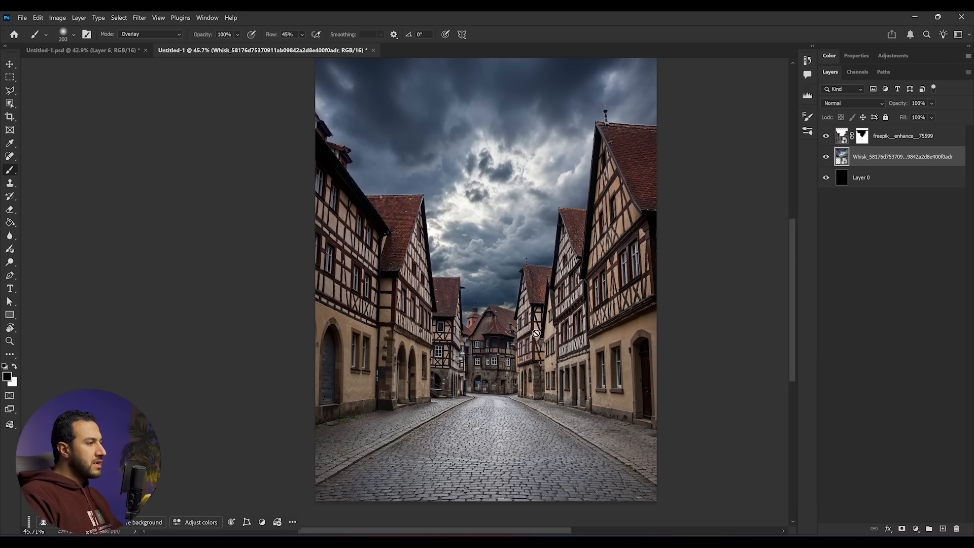
scroll(539, 328, "up", 3)
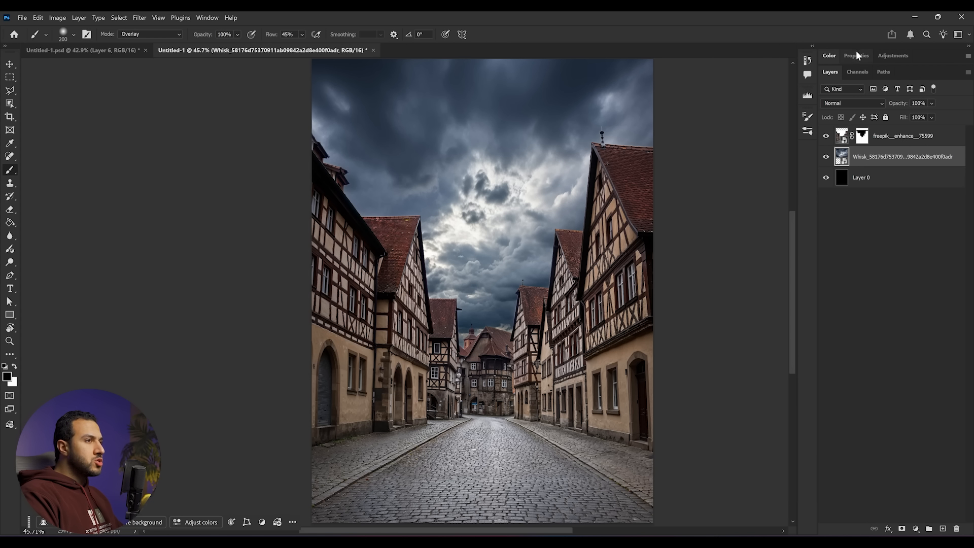
left_click(893, 55)
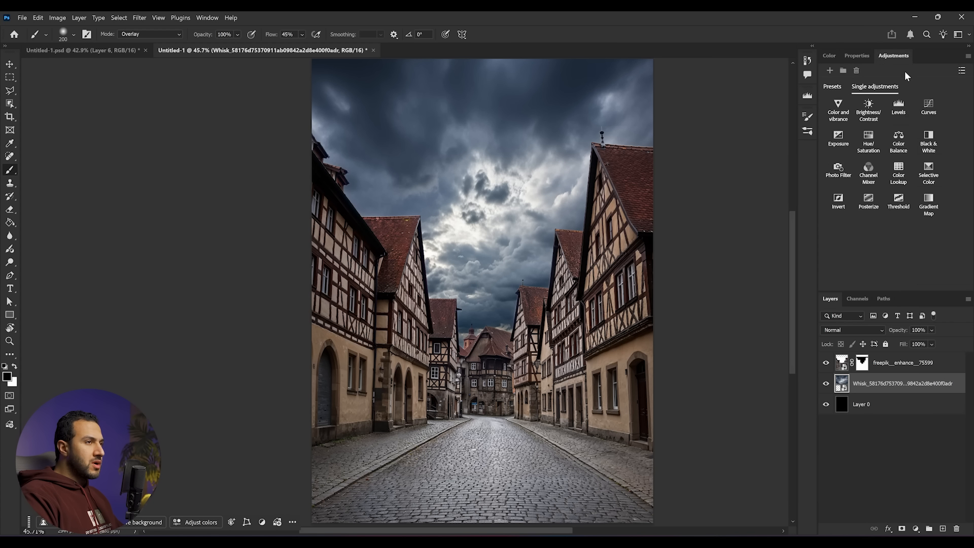
left_click(929, 109)
left_click(928, 390, "alt")
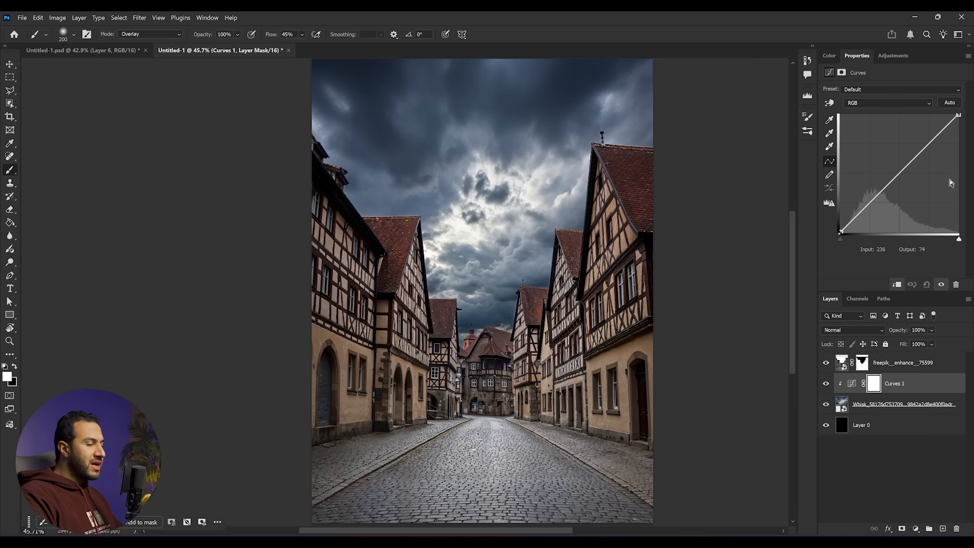
left_click_drag(960, 116, 971, 188)
- Add a clipped Color Balance adjustment to the sky with midtones cyan-red -20 and yellow-blue +24
left_click(893, 56)
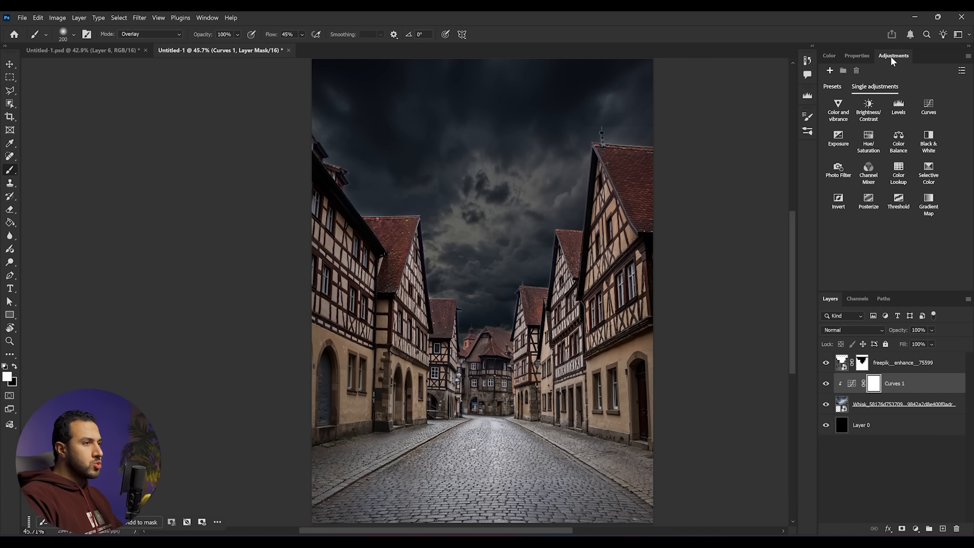
left_click(897, 136)
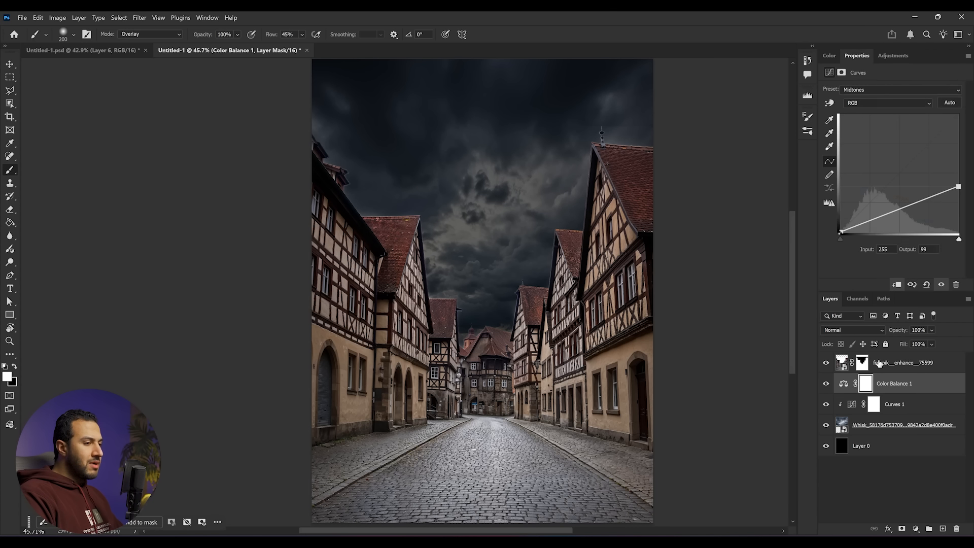
left_click(891, 390, "alt")
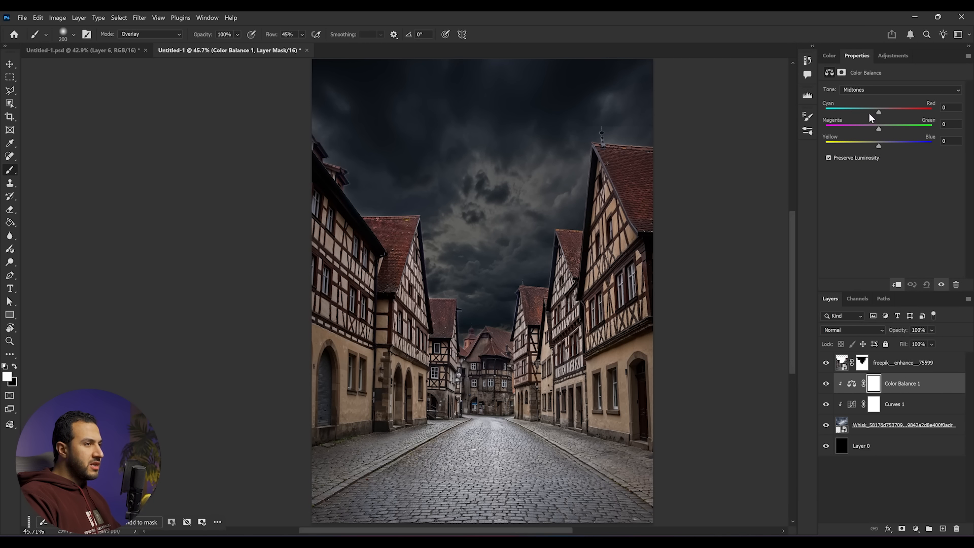
left_click_drag(875, 111, 870, 111)
left_click_drag(879, 146, 877, 127)
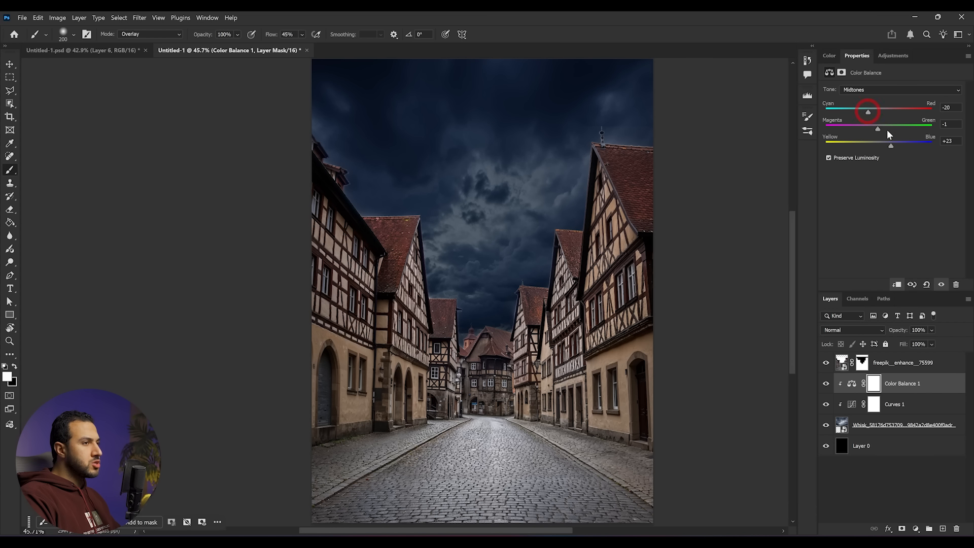
- Group the sky layer with its Curves and Color Balance adjustments and name the group sky
left_click(920, 361)
left_click(916, 382)
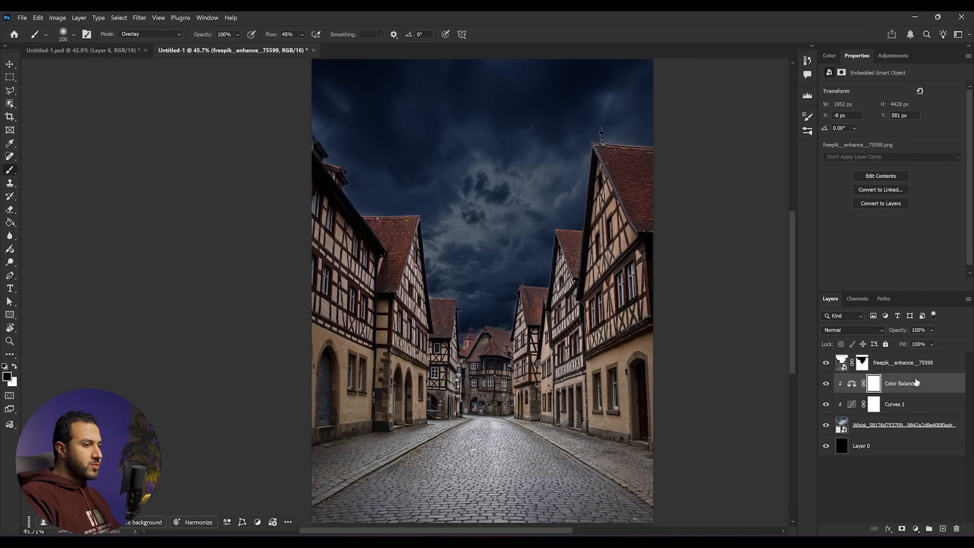
left_click(915, 423, "shift")
key("ctrl+shift+g")
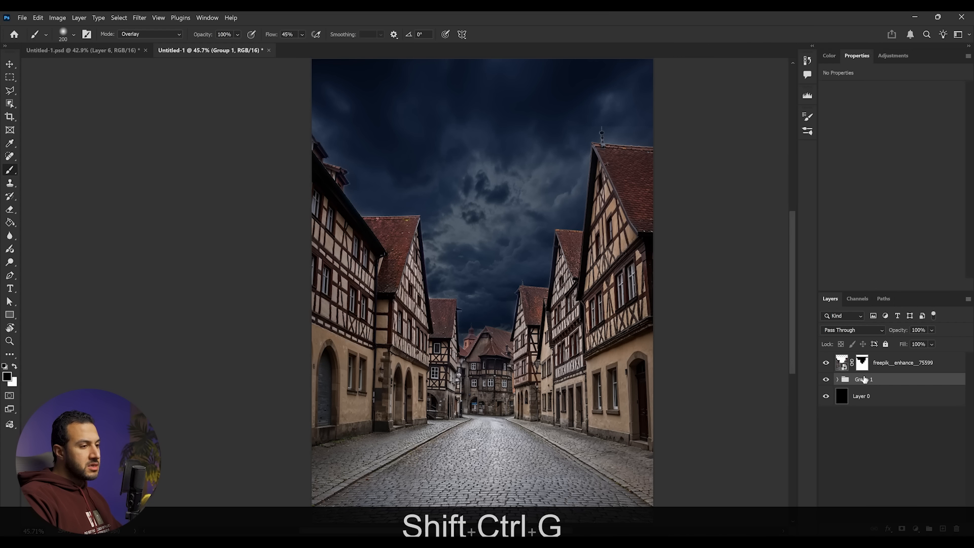
type("sky")
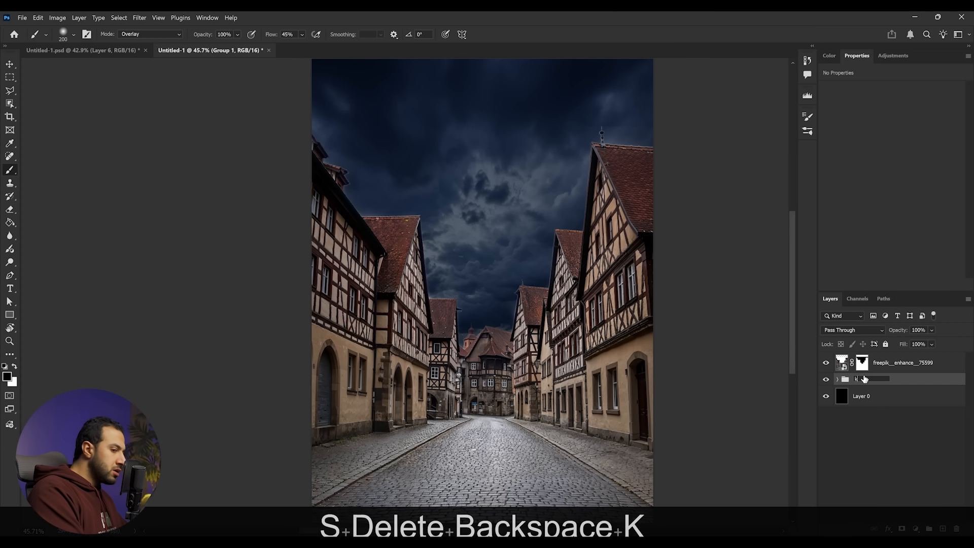
left_click(896, 369)
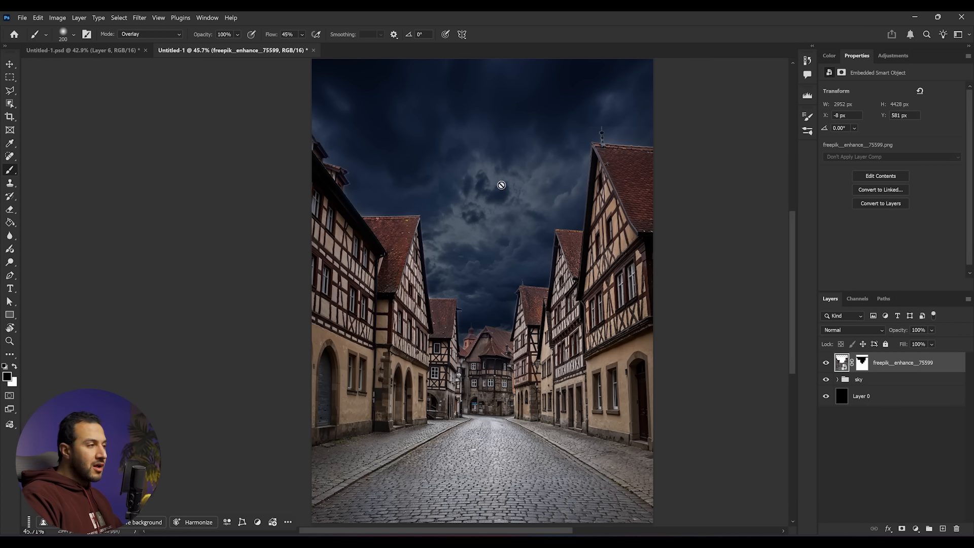
- Add a Curves adjustment clipped to the street layer and darken it by lowering the highlight point
left_click(895, 55)
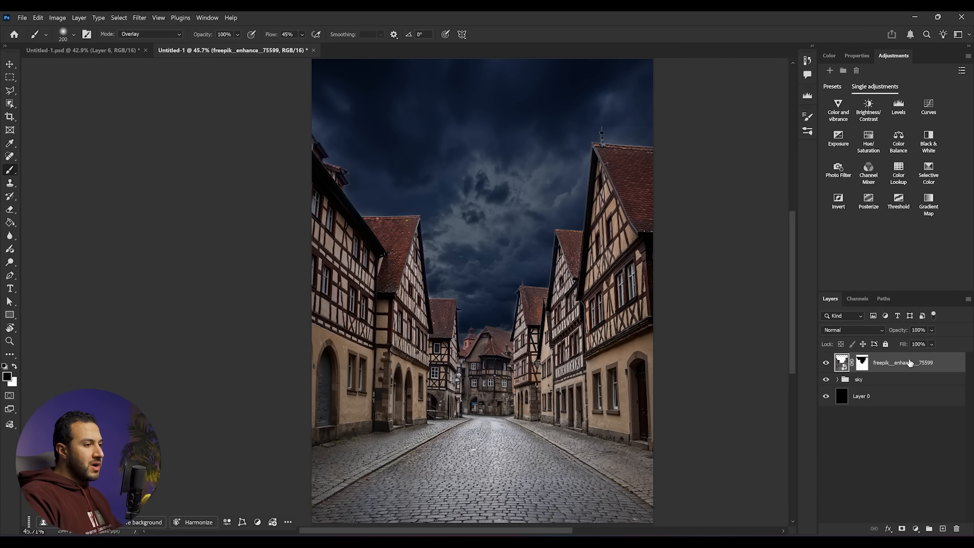
left_click(925, 117)
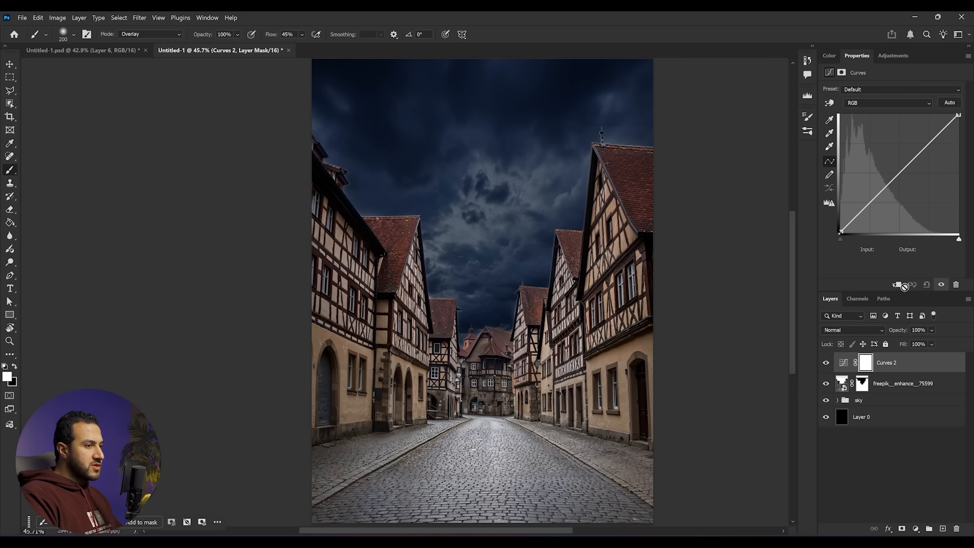
left_click(898, 285)
left_click_drag(956, 120, 972, 202)
- Add a clipped Color Balance adjustment to the street layer with midtones cyan-red -18 and yellow-blue +32
left_click(895, 57)
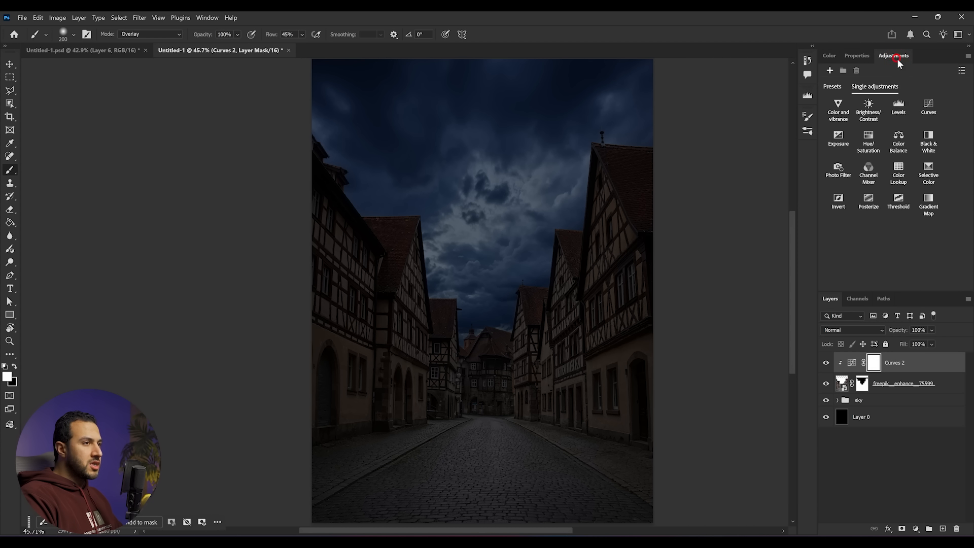
left_click(896, 142)
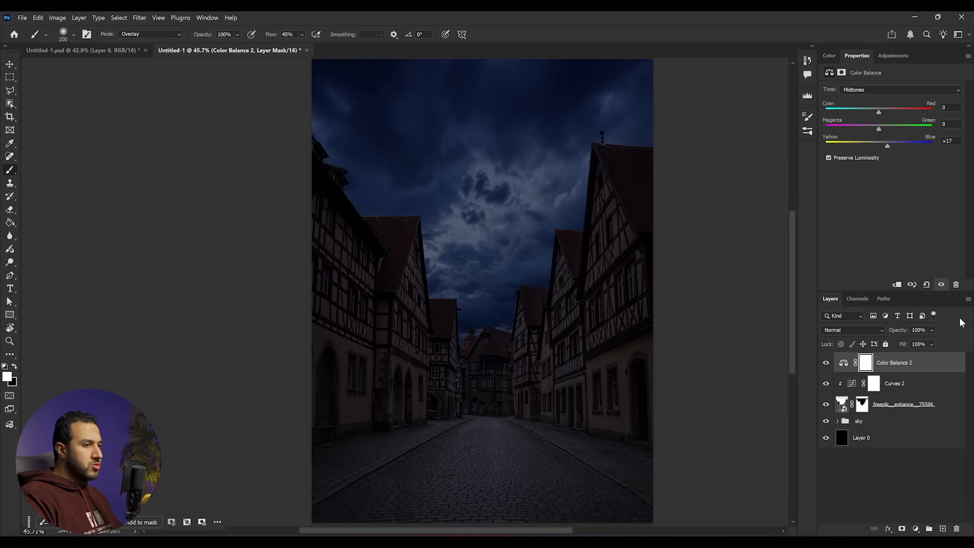
left_click(898, 285)
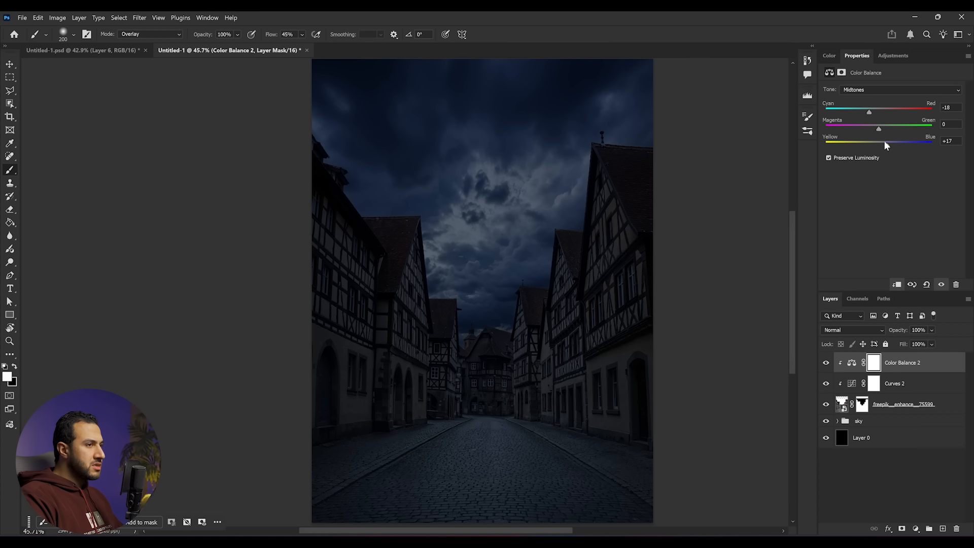
left_click_drag(895, 147, 896, 147)
scroll(523, 374, "down", 7)
scroll(548, 359, "up", 7)
left_click_drag(539, 361, 561, 311)
left_click_drag(563, 270, 557, 296)
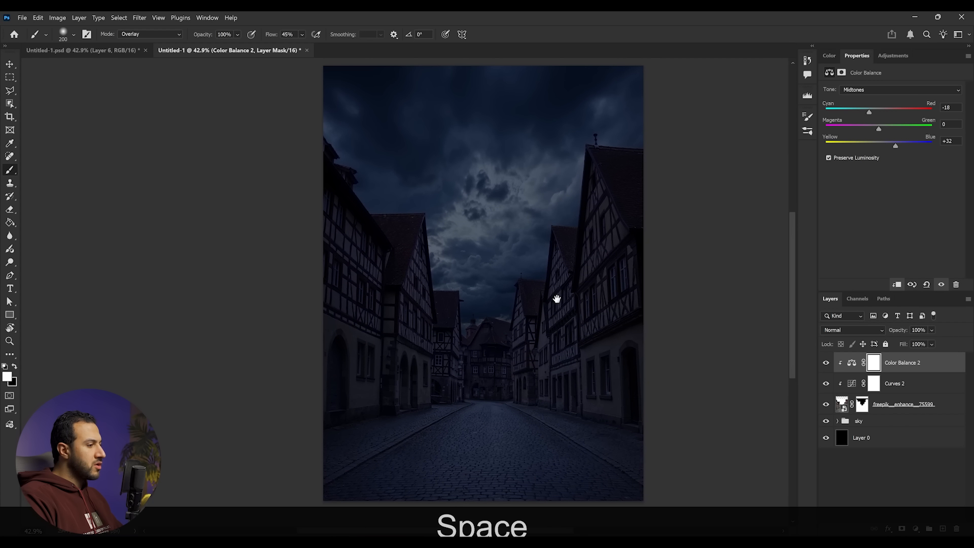
- Toggle the street adjustments' visibility to compare the before and after
left_click(826, 364)
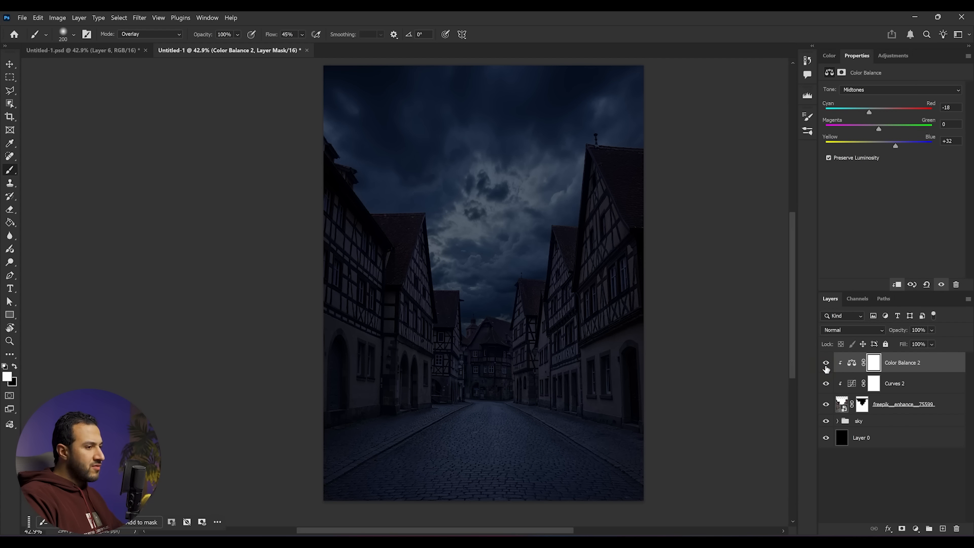
left_click_drag(827, 384, 828, 368)
left_click(827, 384)
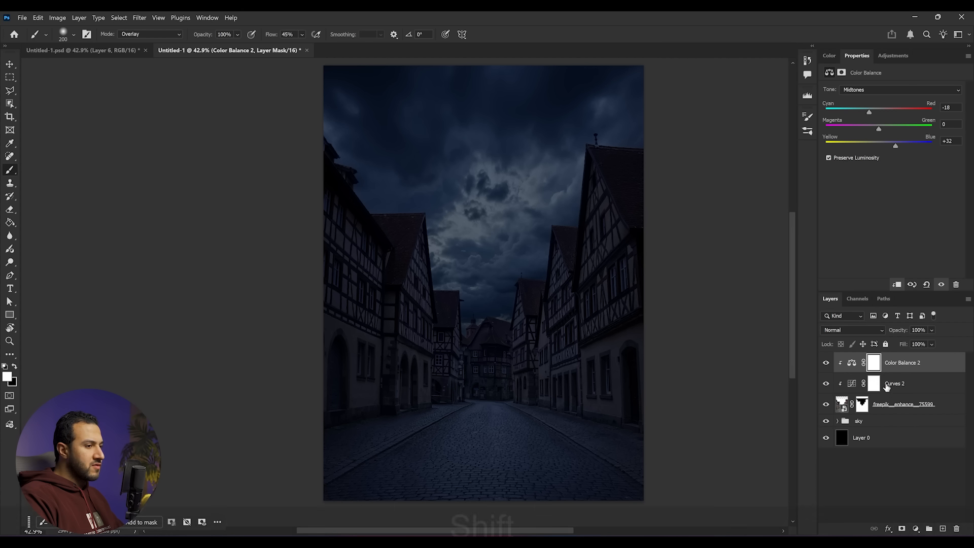
- Group the street layer with its Curves and Color Balance adjustments and name the group buildings
left_click(889, 384, "shift")
left_click(911, 405, "shift")
key("ctrl+shift+g")
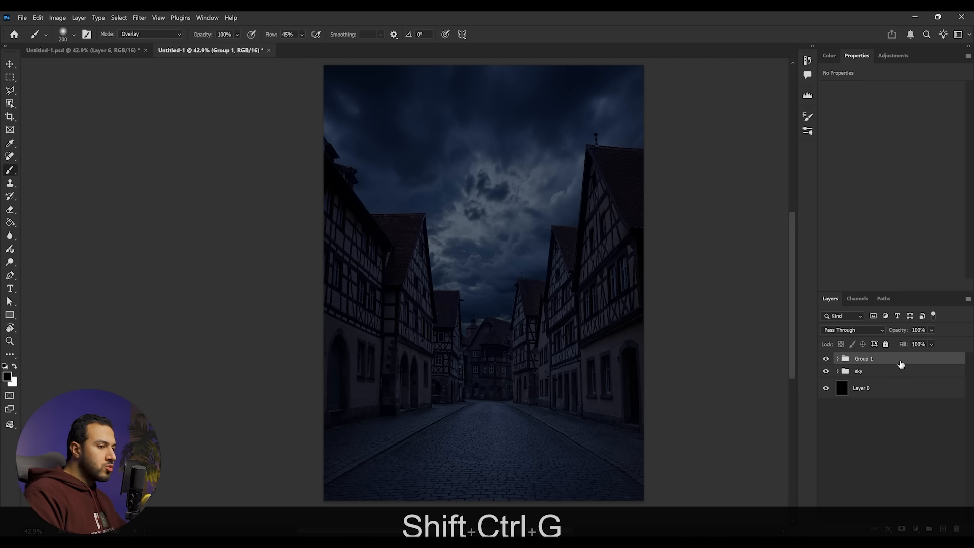
double_click(860, 364)
type("buildings")
left_click(854, 367)
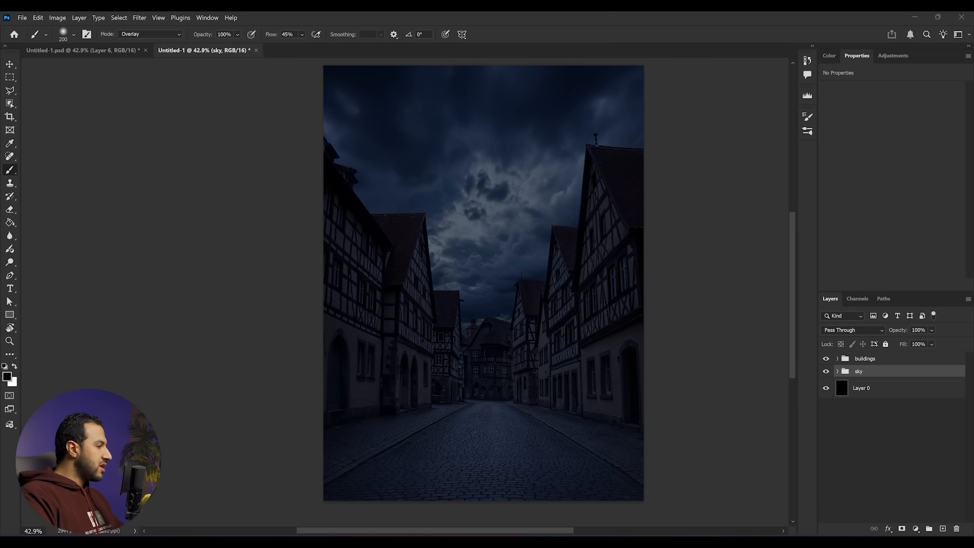
- Switch to the bike-ride photo and mask out the four cyclists using Object Selection's Select People
key("alt+Tab")
left_click_drag(399, 205, 301, 51)
scroll(350, 355, "up", 2)
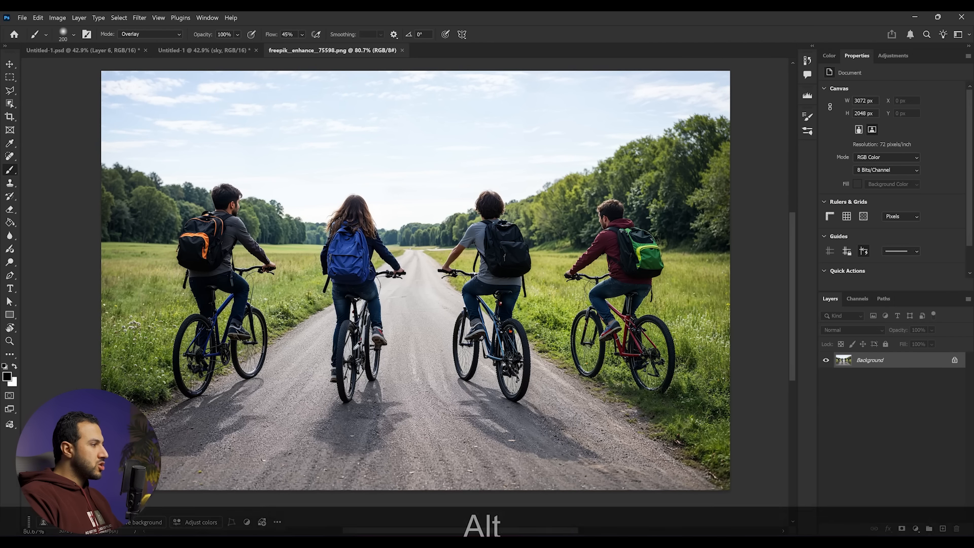
left_click(11, 103)
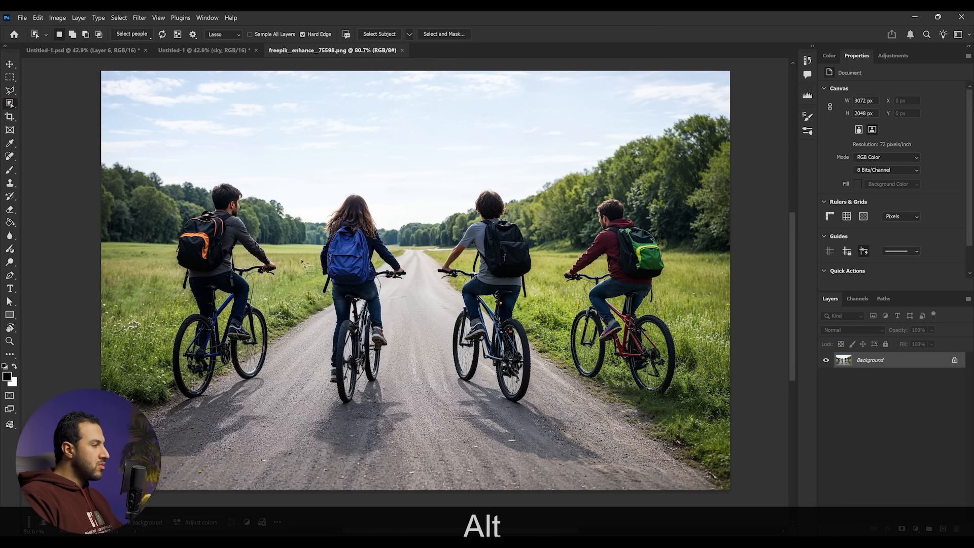
right_click(10, 103)
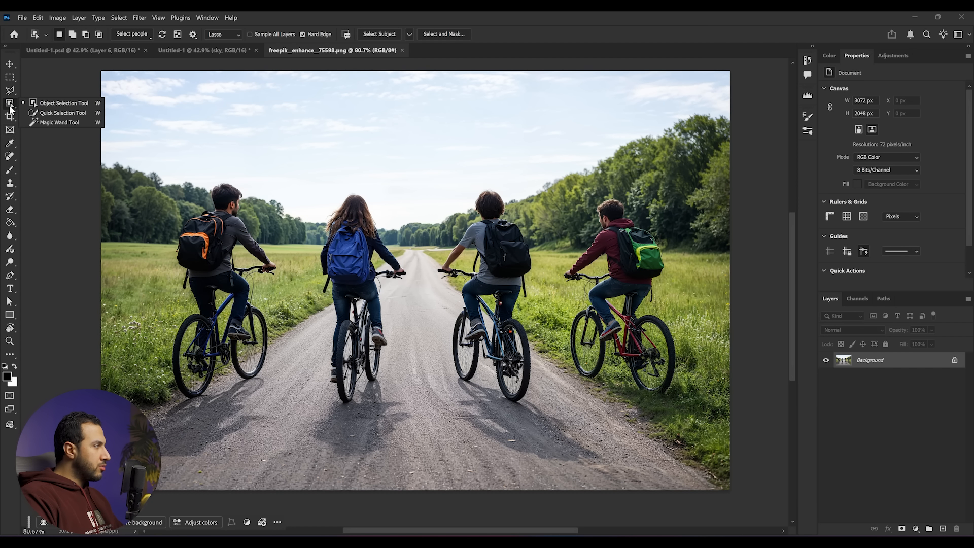
left_click(43, 104)
left_click(386, 34)
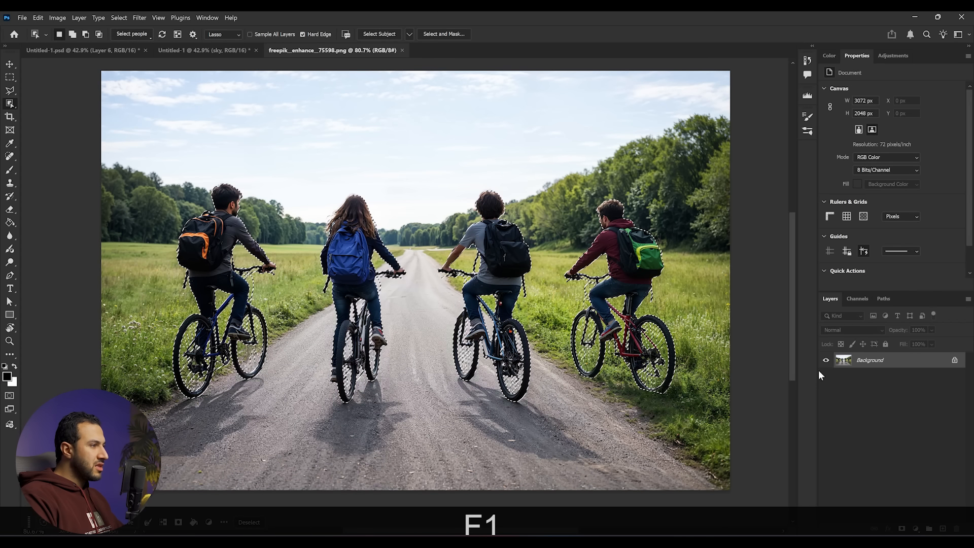
left_click(901, 529)
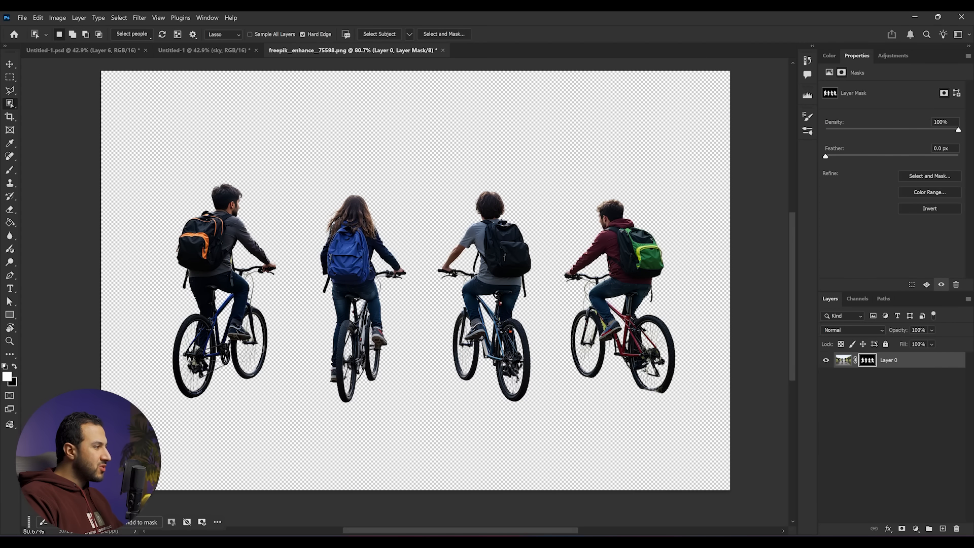
- Zoom in to inspect the mask edges around the cyclists and bikes
scroll(241, 345, "up", 6)
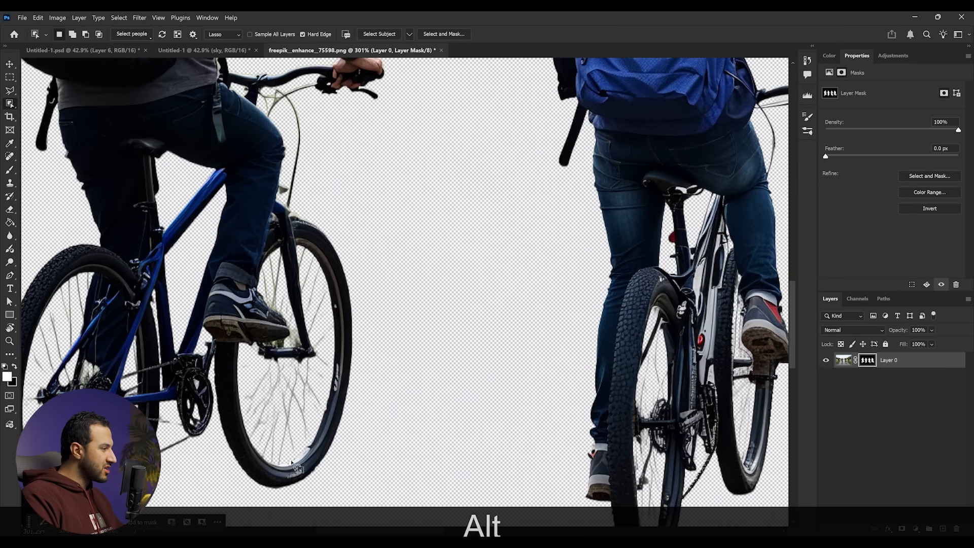
scroll(290, 396, "down", 4)
key("v")
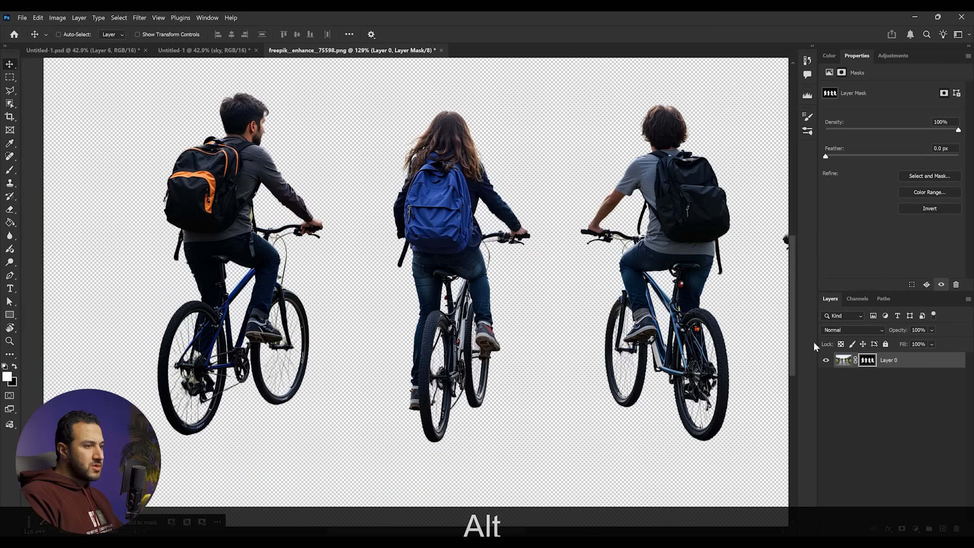
left_click(929, 367)
scroll(537, 354, "down", 5)
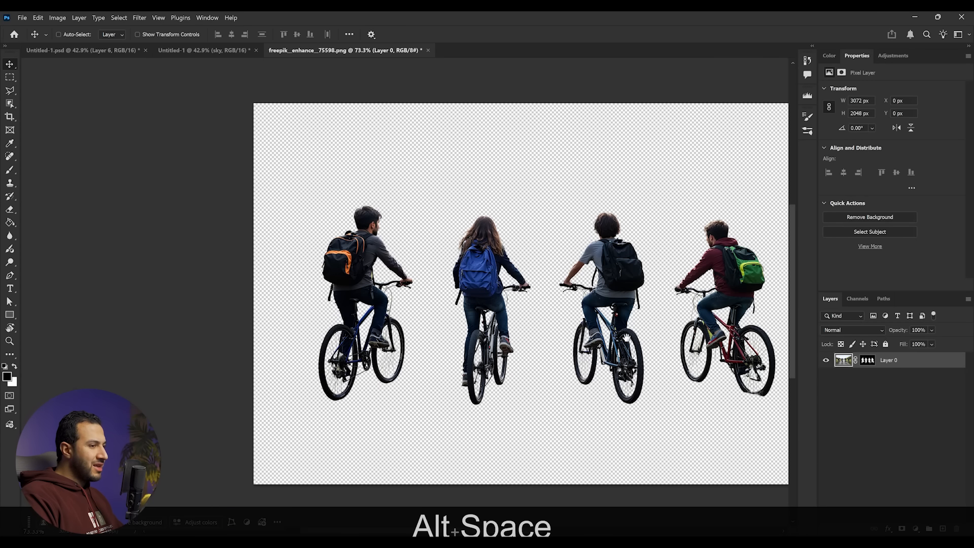
- Bring the masked cyclists layer into the street composite and move it to the top of the layer stack
left_click_drag(627, 337, 545, 301)
left_click(868, 360, "shift")
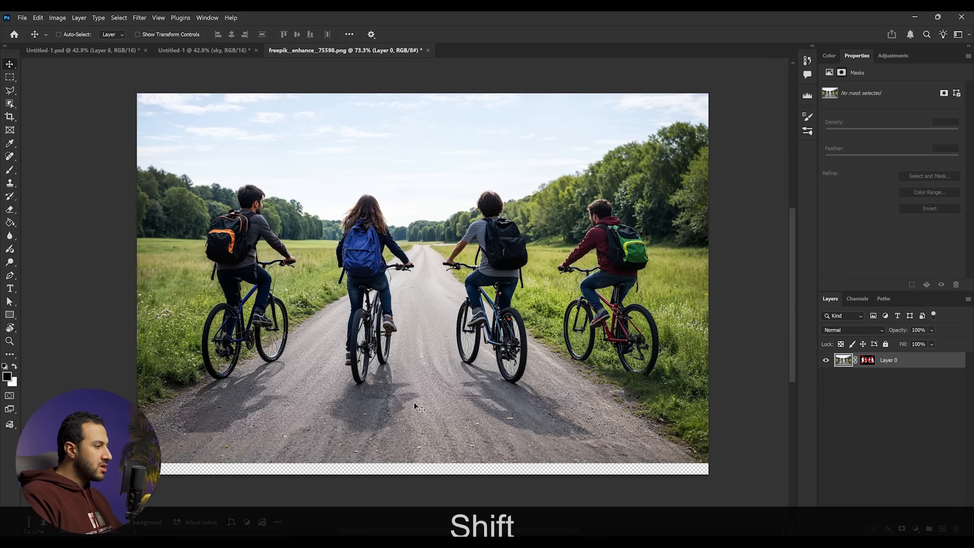
scroll(307, 411, "up", 2)
scroll(366, 420, "up", 1)
scroll(368, 419, "up", 2)
scroll(411, 217, "down", 4)
left_click_drag(367, 124, 387, 273)
scroll(388, 272, "down", 1)
left_click_drag(550, 334, 522, 394)
left_click(522, 226)
left_click_drag(522, 282, 488, 278)
key("ctrl+bracketright")
key("ctrl+t")
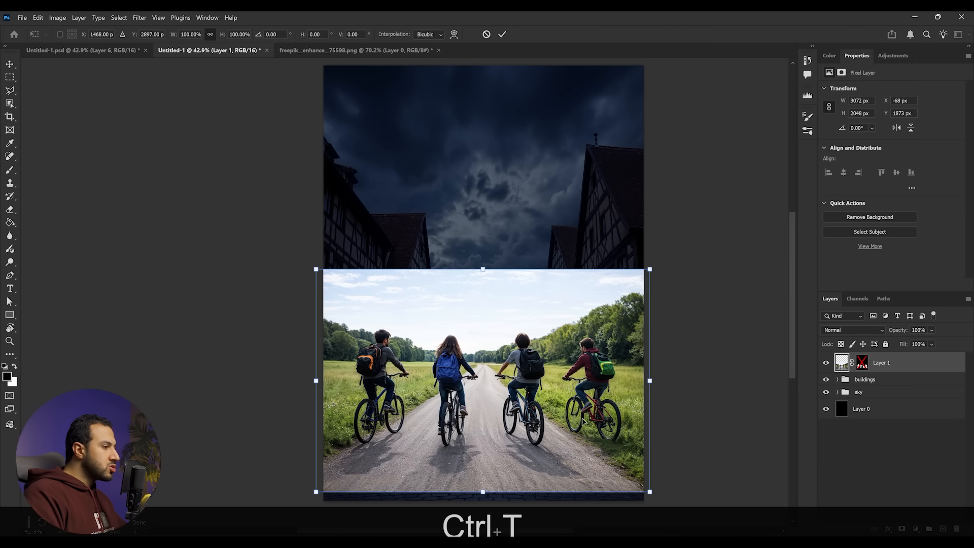
- Scale the cyclists down and position them on the cobbled street between the buildings
left_click_drag(652, 397, 595, 378)
left_click_drag(467, 356, 495, 401)
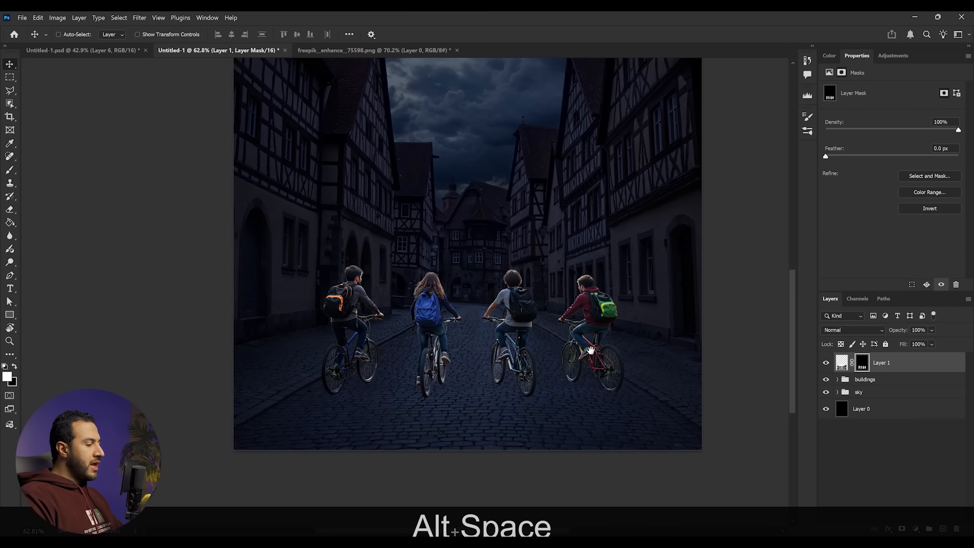
left_click_drag(589, 351, 583, 350)
scroll(579, 357, "up", 1)
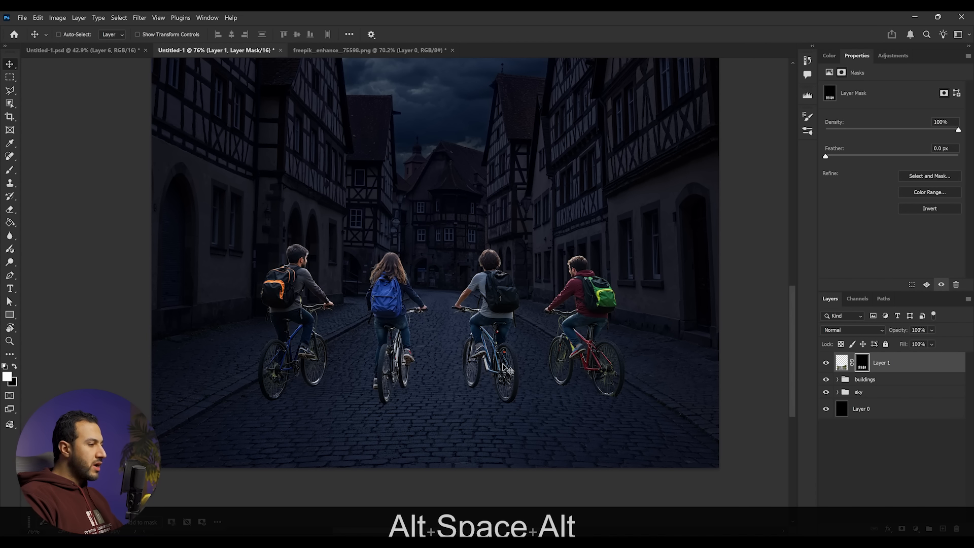
scroll(557, 352, "up", 1)
left_click_drag(559, 329, 539, 348)
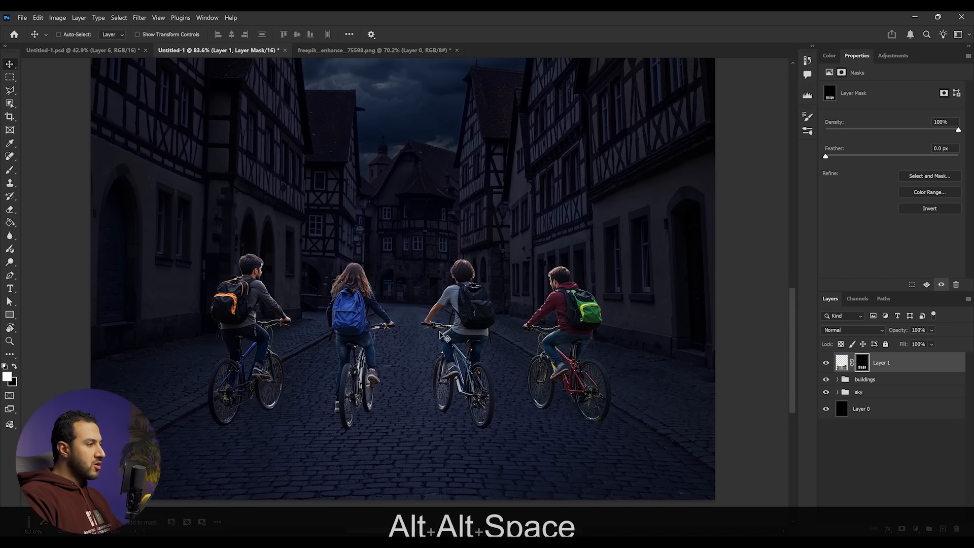
- Group the cyclists layer and name the group guys
key("ctrl+g")
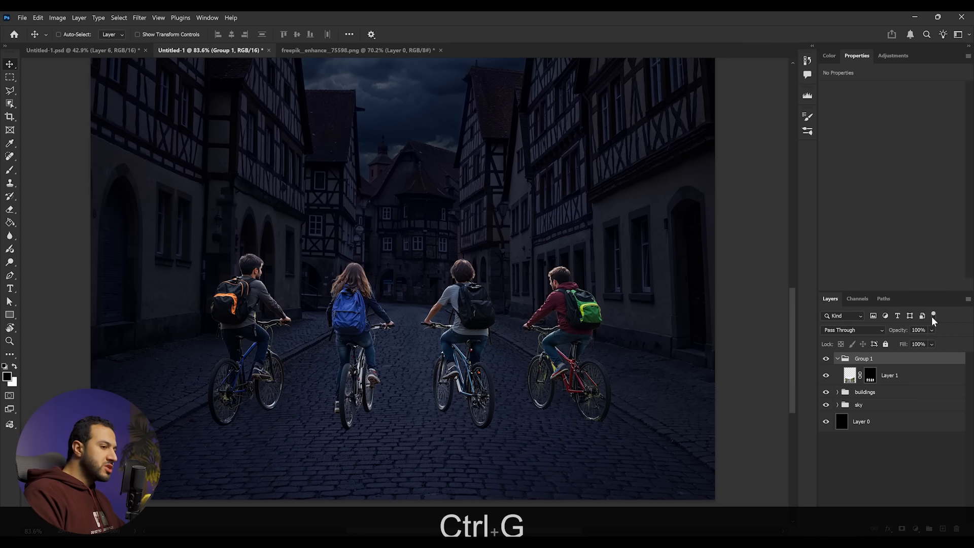
type("guys")
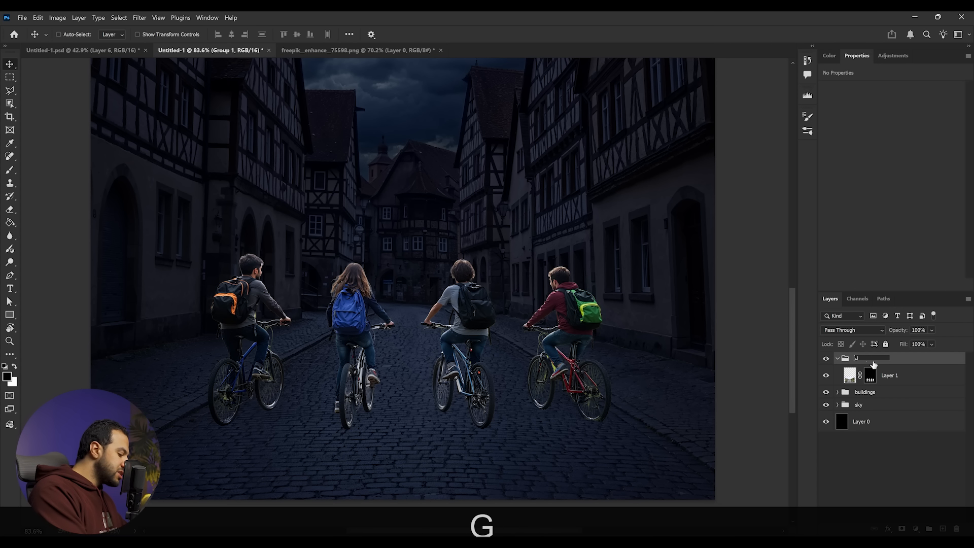
key("BackSpace")
key("BackSpace")
key("BackSpace")
key("BackSpace")
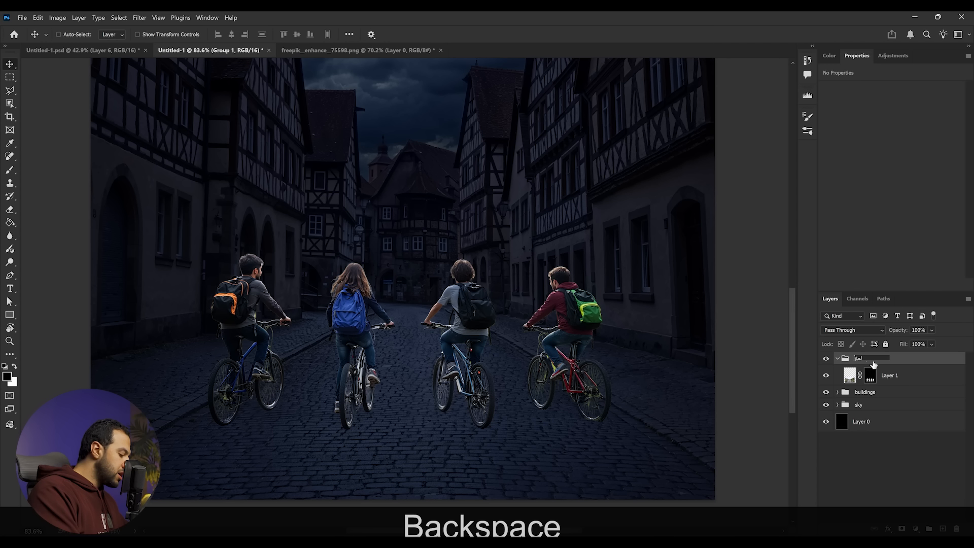
key("alt+shift")
type("guys")
- Add a Curves adjustment clipped to the cyclists layer and lower the highlight output to 95
left_click(899, 374)
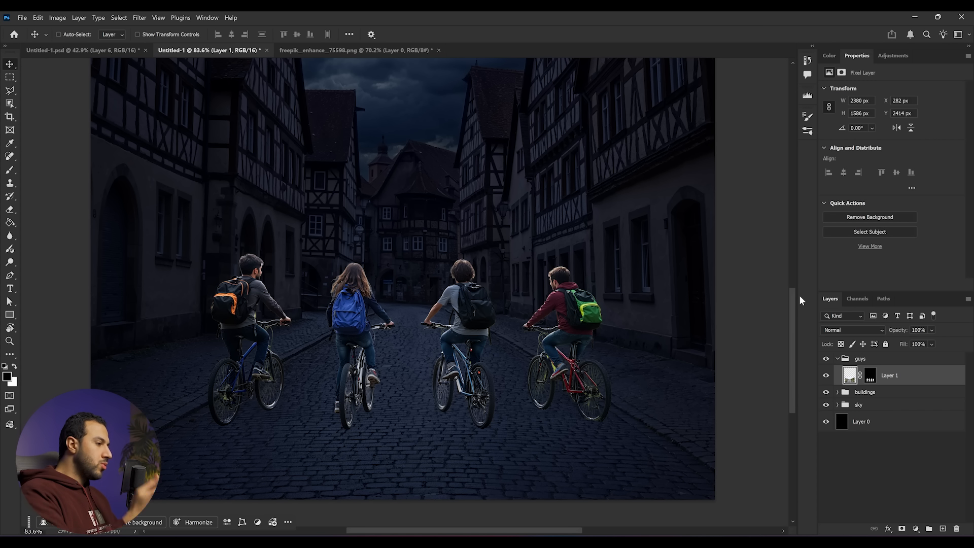
left_click(893, 55)
left_click(930, 105)
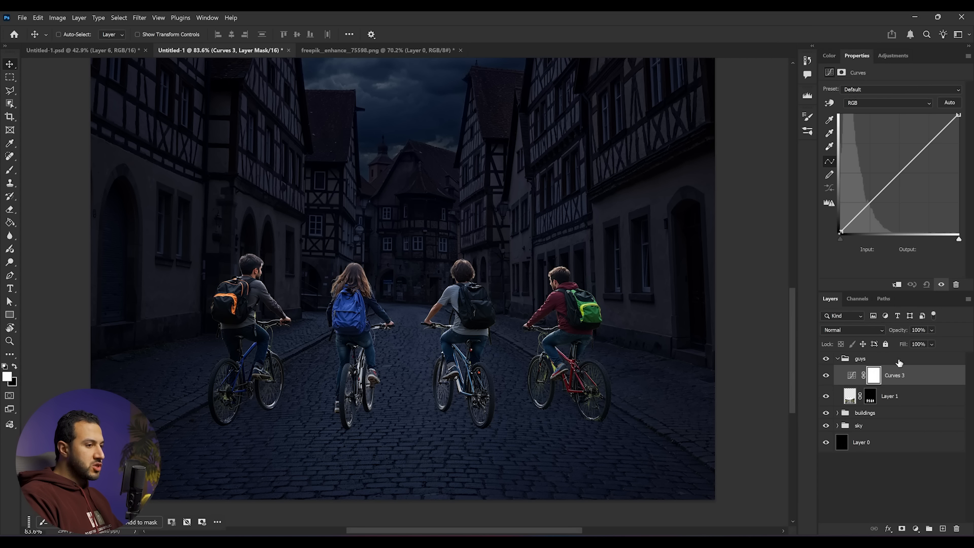
left_click(914, 383, "alt")
left_click_drag(960, 115, 971, 189)
- Raise the Curves shadow point slightly to an output of 5
scroll(587, 312, "up", 4)
left_click_drag(647, 318, 557, 259)
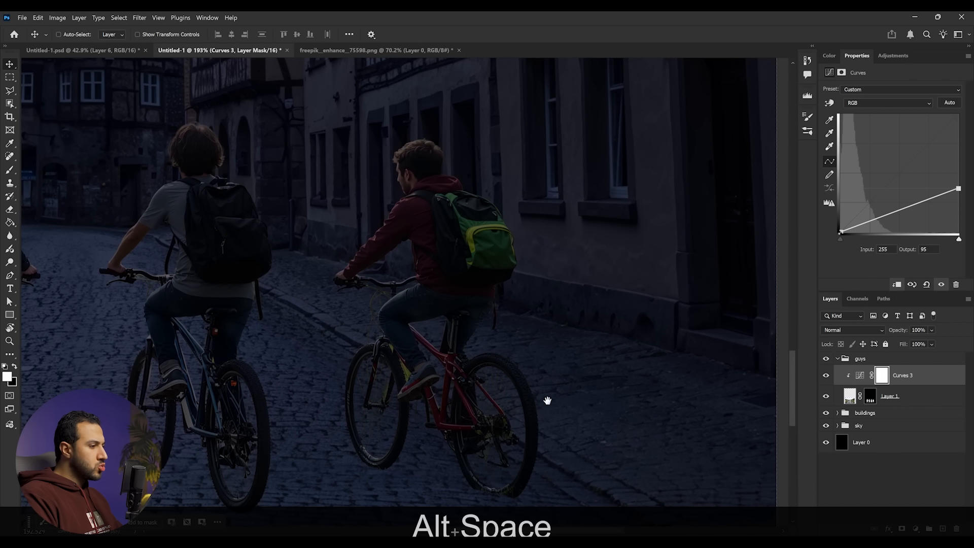
left_click_drag(638, 284, 568, 303)
scroll(387, 307, "up", 2)
left_click_drag(492, 301, 255, 282)
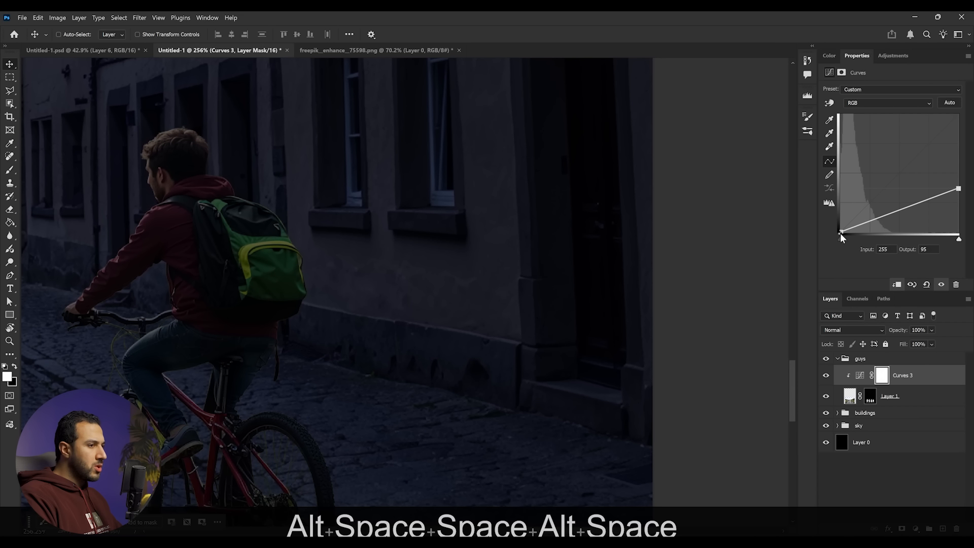
left_click_drag(840, 233, 841, 229)
scroll(238, 300, "down", 5, "alt")
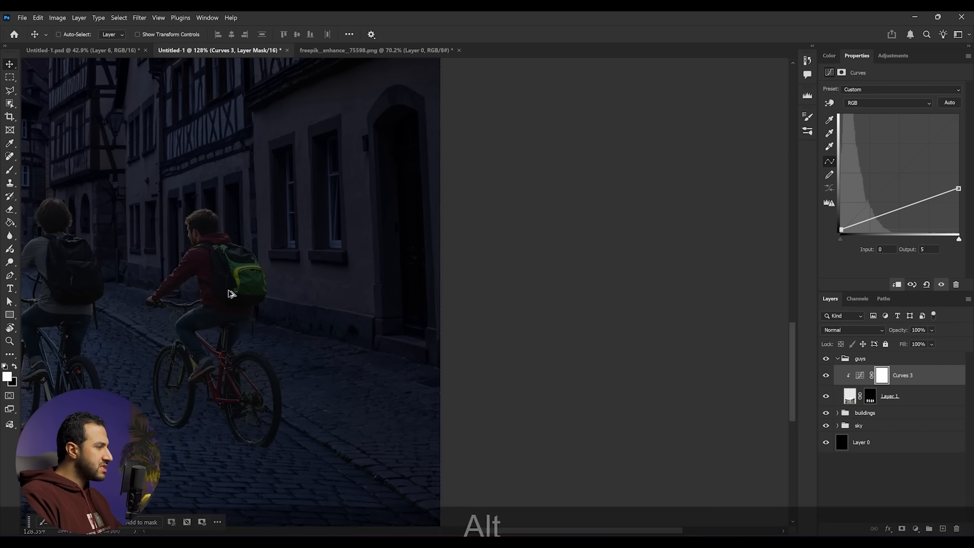
left_click_drag(222, 310, 588, 328)
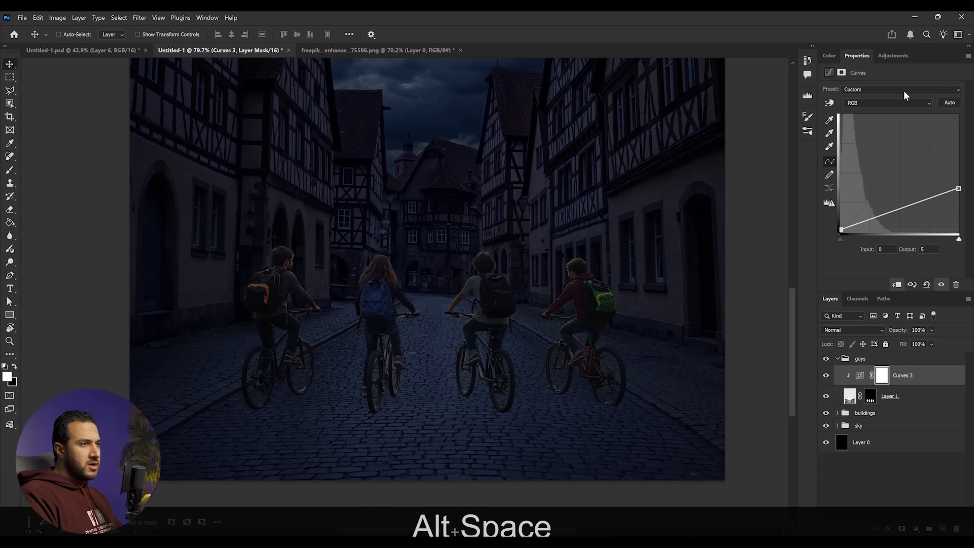
- Add a clipped Color Balance adjustment to the cyclists with midtones cyan-red -28 and yellow-blue +23
left_click(892, 56)
left_click(904, 146)
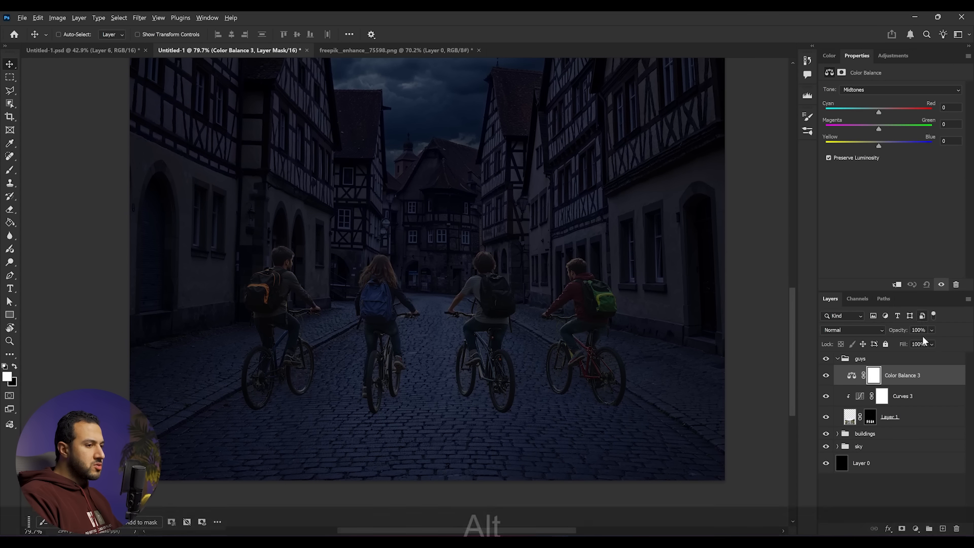
left_click(911, 384, "alt")
left_click_drag(618, 307, 571, 314)
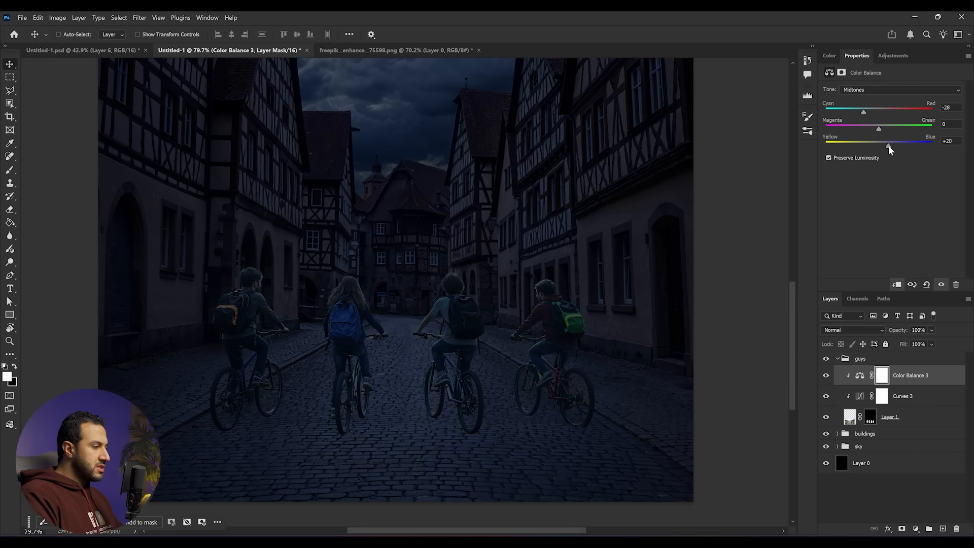
scroll(522, 325, "down", 5, "alt")
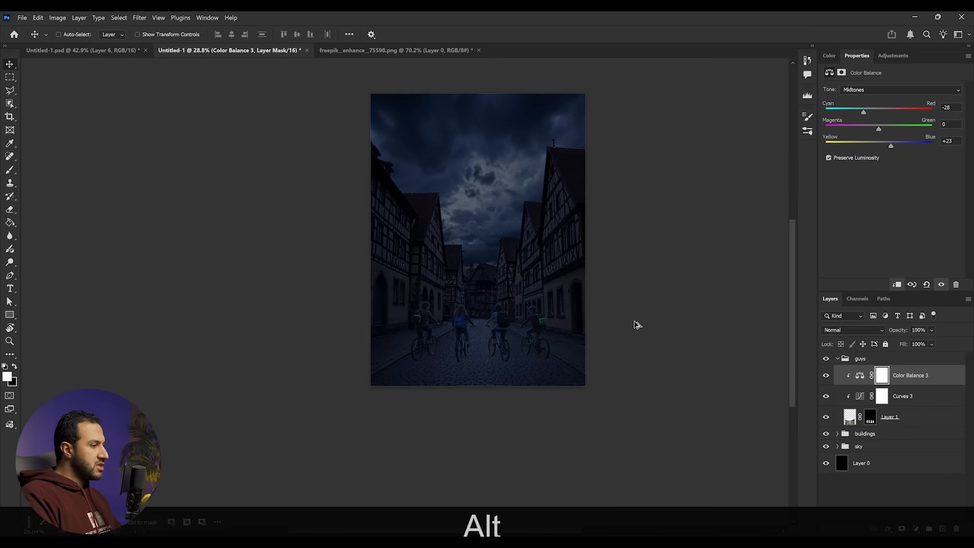
scroll(484, 354, "up", 6, "alt")
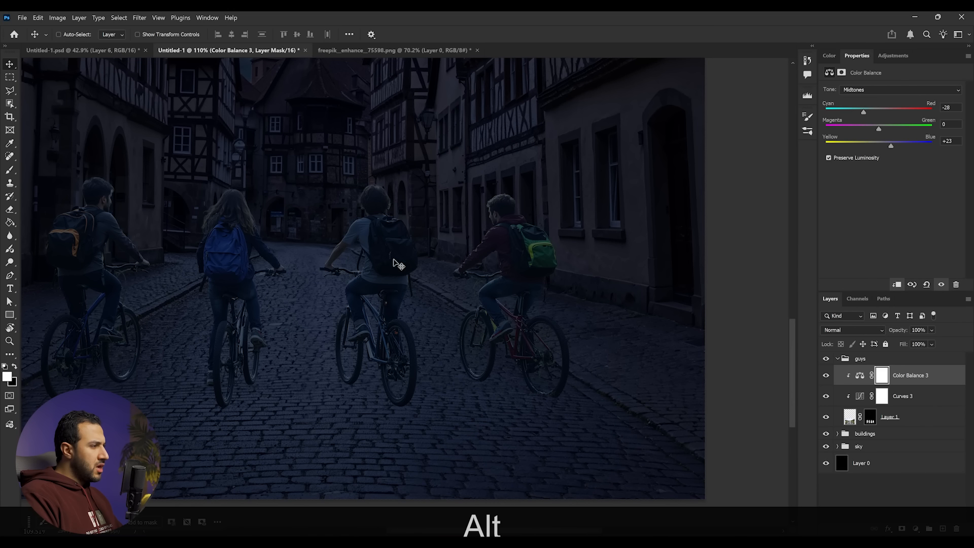
- Set the cyclists' Curves shadow output to 2
left_click(908, 401)
scroll(528, 310, "up", 3, "alt")
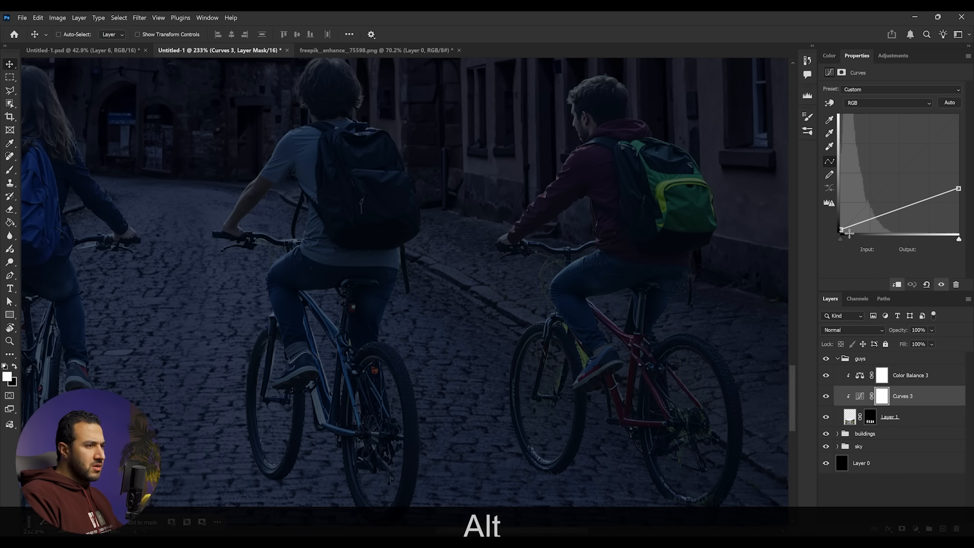
left_click_drag(841, 229, 839, 230)
scroll(487, 420, "down", 5)
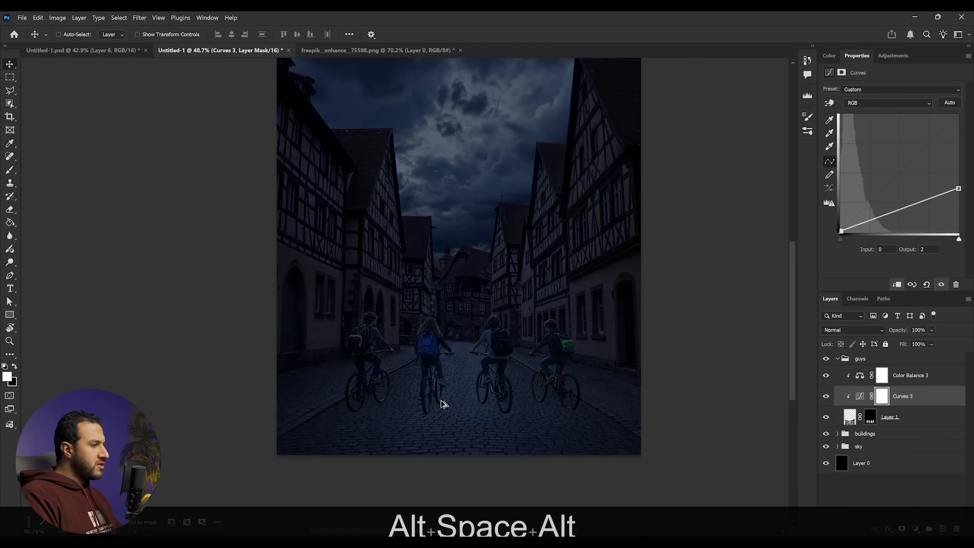
scroll(532, 438, "up", 4)
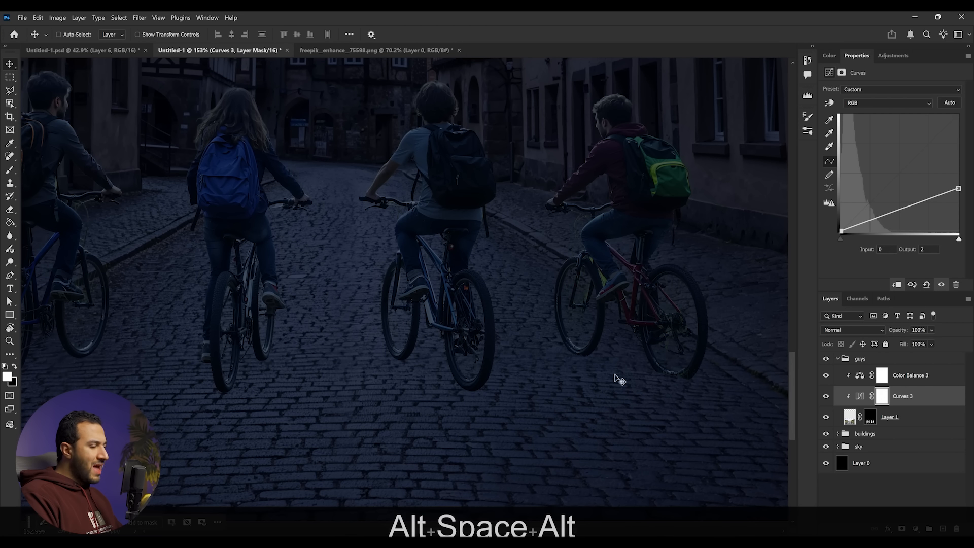
scroll(461, 377, "down", 5)
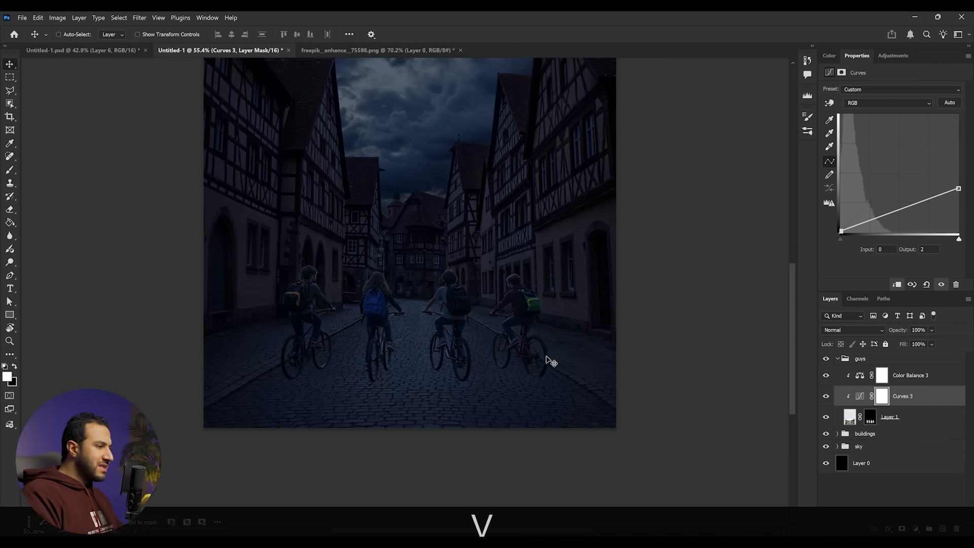
scroll(463, 352, "up", 2)
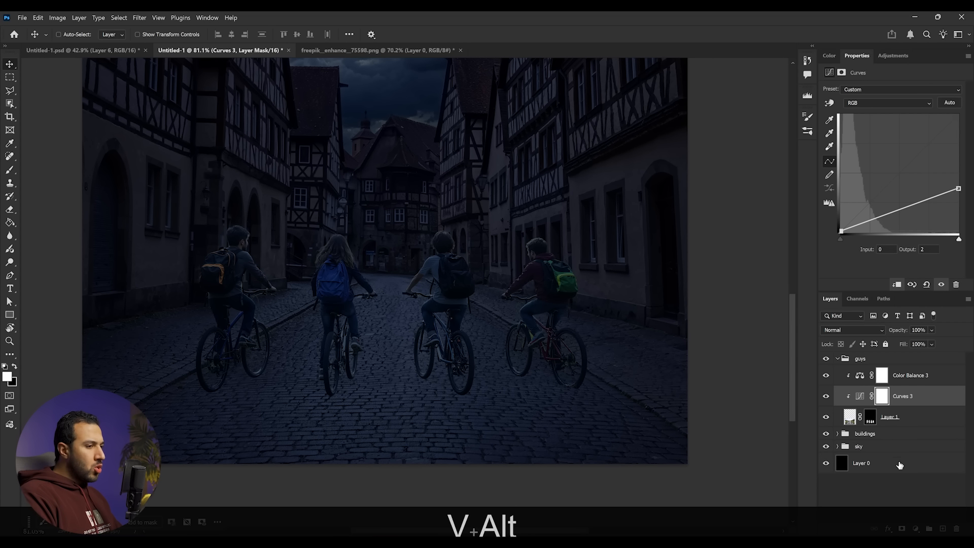
- Toggle the cyclists' layer mask off and on to compare, and duplicate the cyclists layer
left_click(922, 415)
left_click(870, 417, "shift")
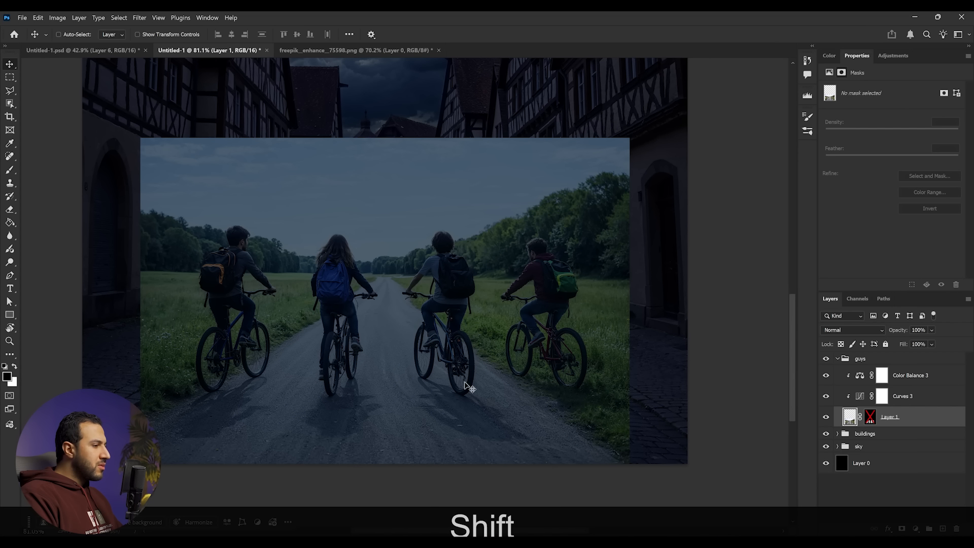
scroll(459, 421, "down", 5)
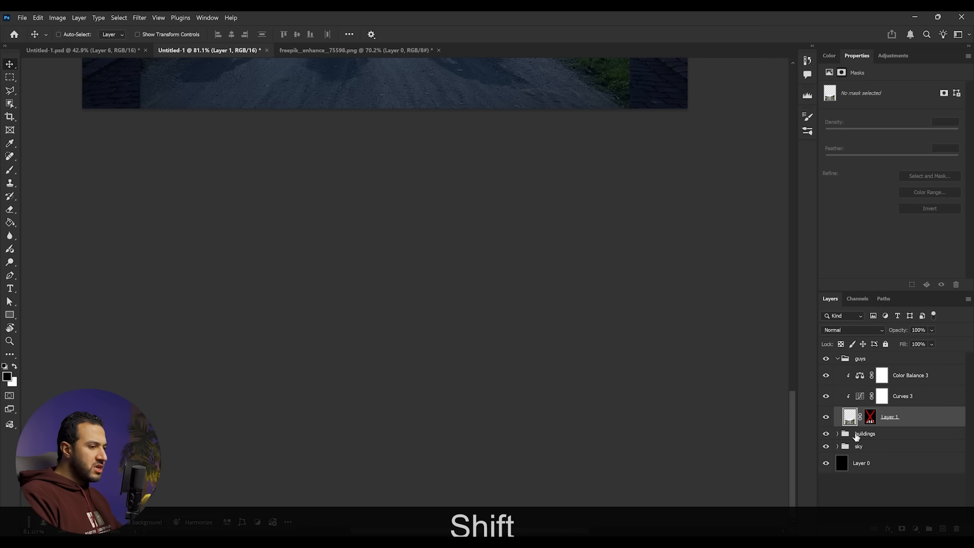
left_click(872, 420, "shift")
left_click_drag(483, 187, 487, 414)
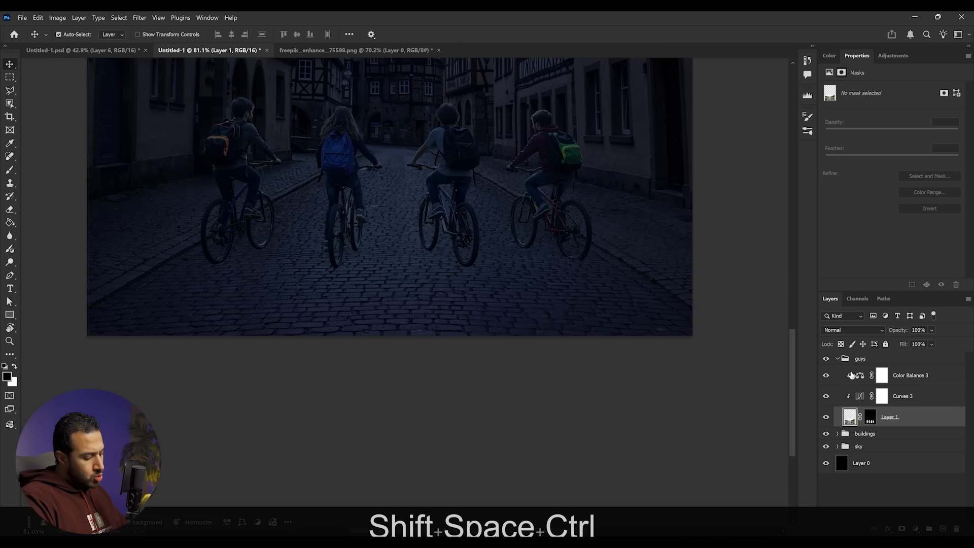
key("ctrl+j")
left_click_drag(565, 247, 590, 393)
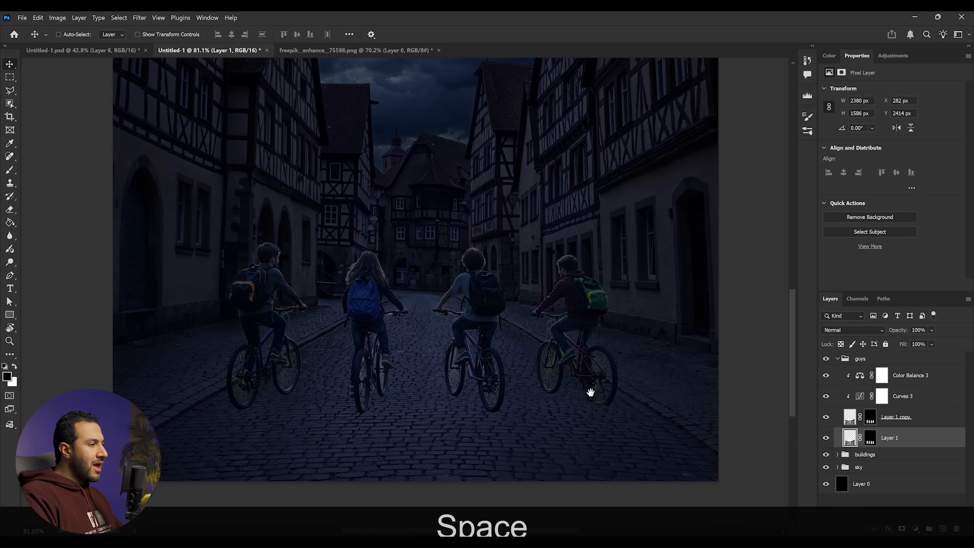
- Set the original cyclists layer's blend mode to Multiply
left_click(873, 331)
left_click(842, 291)
key("shift")
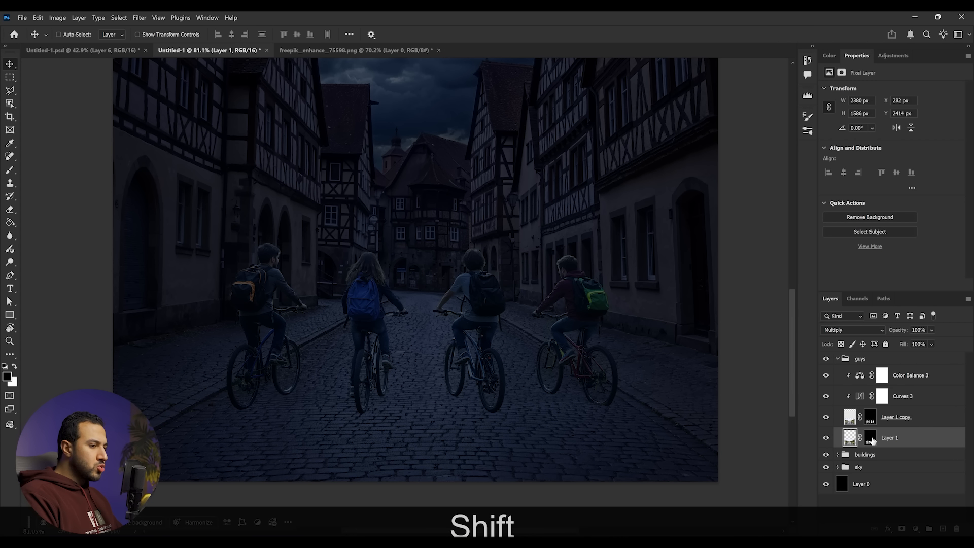
- Fill the cyclists layer's mask entirely with white to reveal the whole layer
left_click(871, 439)
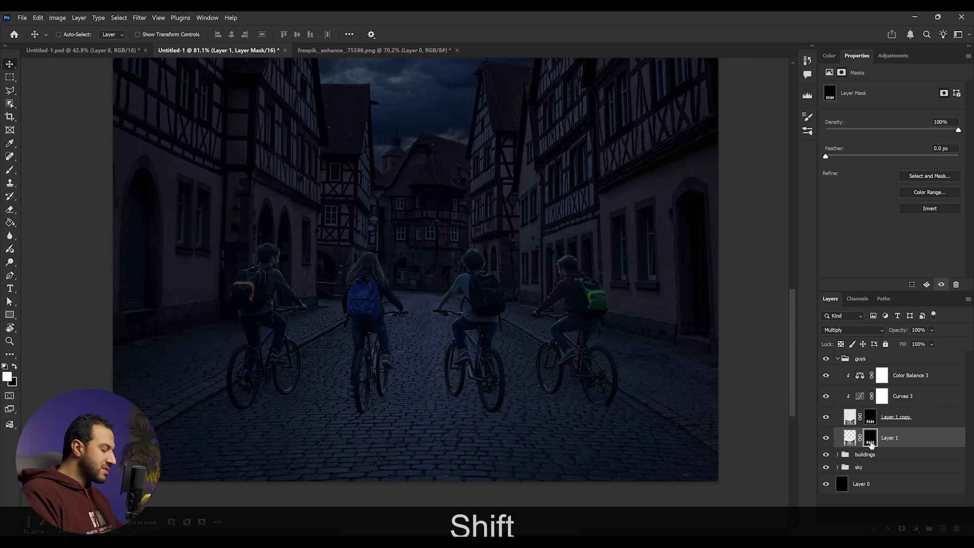
key("ctrl+a")
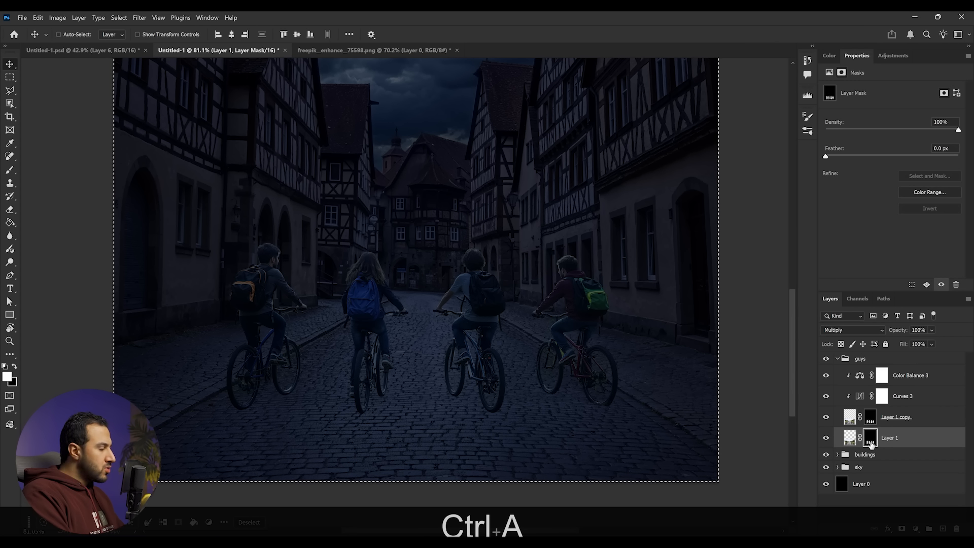
key("alt+BackSpace")
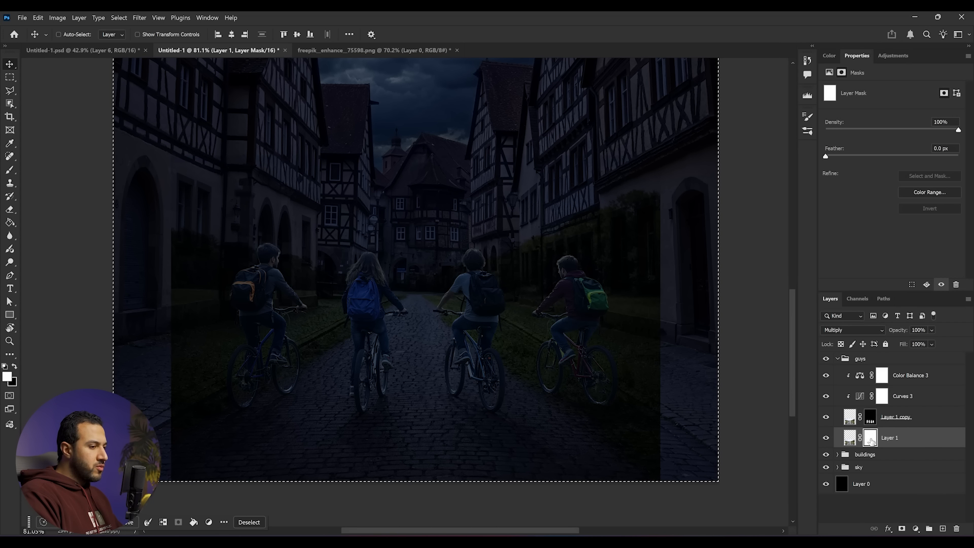
key("ctrl+d")
left_click(842, 330)
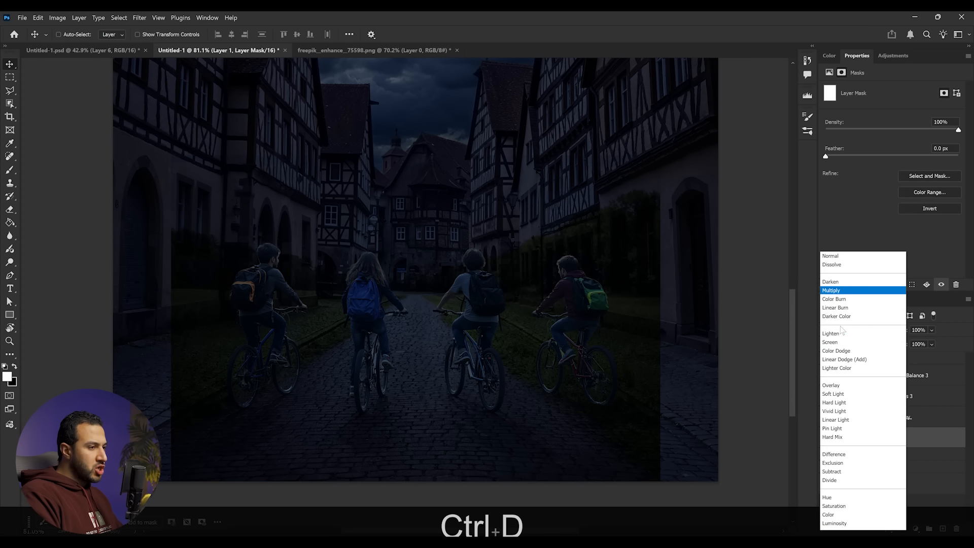
left_click(830, 255)
left_click_drag(502, 381, 504, 358)
key("ctrl+z")
left_click(852, 330)
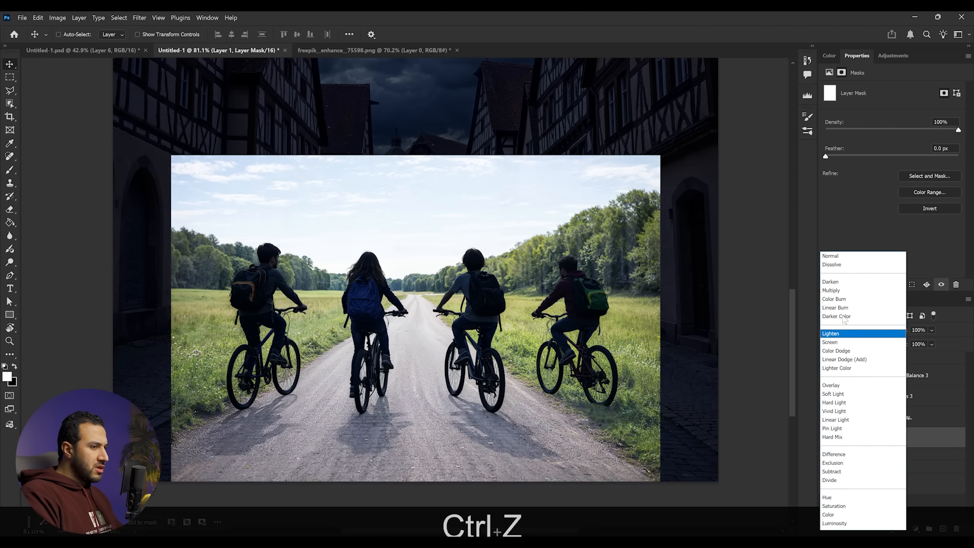
left_click(832, 291)
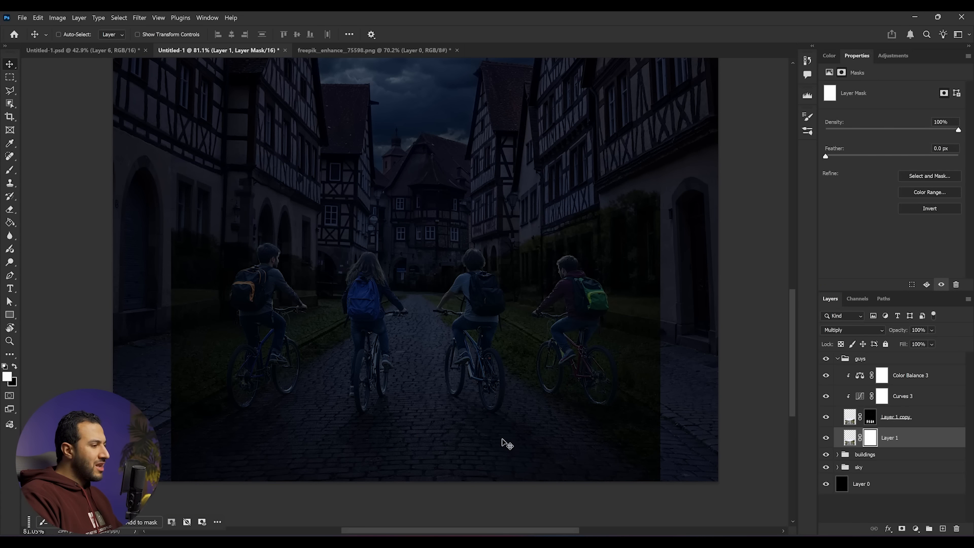
- Apply Levels to the cyclists layer with midtones 0.9 and white input 173
left_click_drag(523, 395, 527, 346)
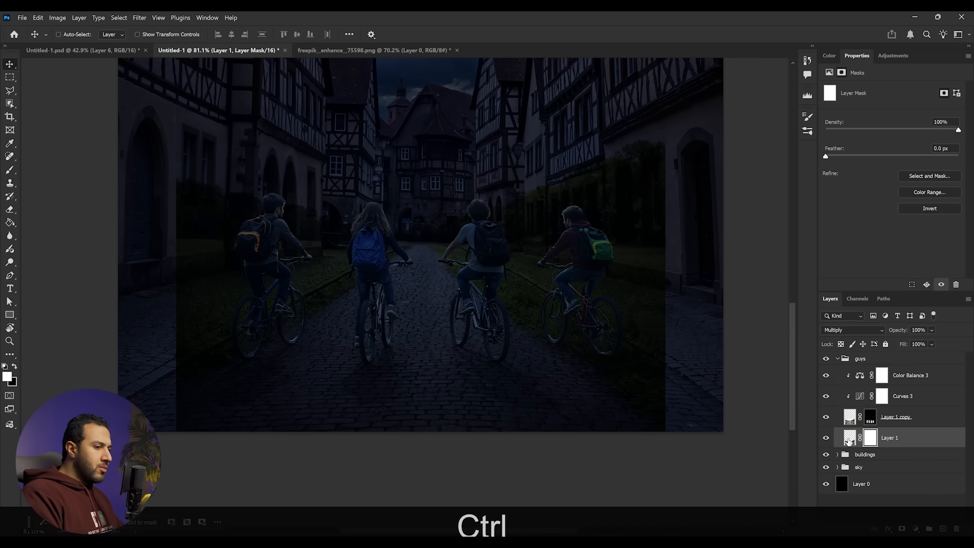
left_click(850, 441, "ctrl")
double_click(851, 441)
key("Escape")
key("ctrl+l")
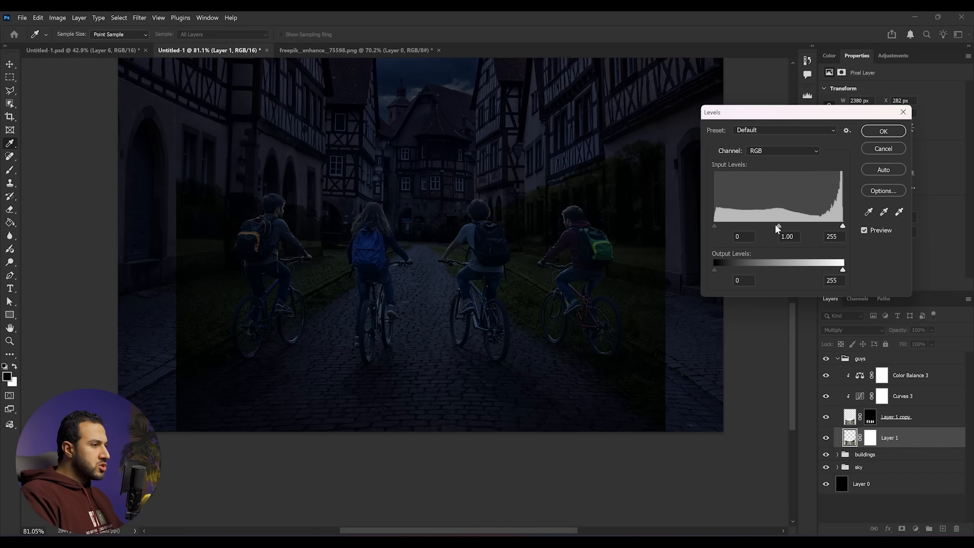
left_click_drag(774, 225, 763, 226)
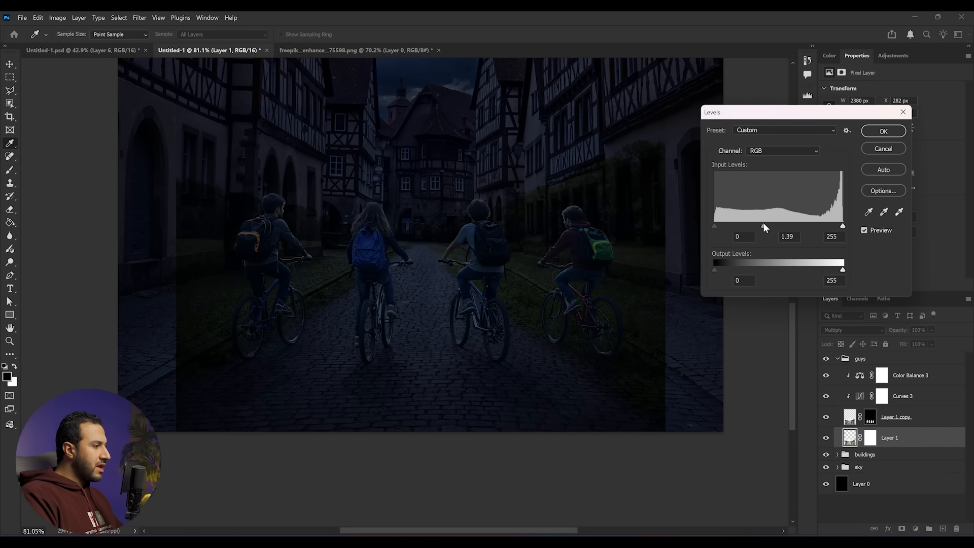
key("alt")
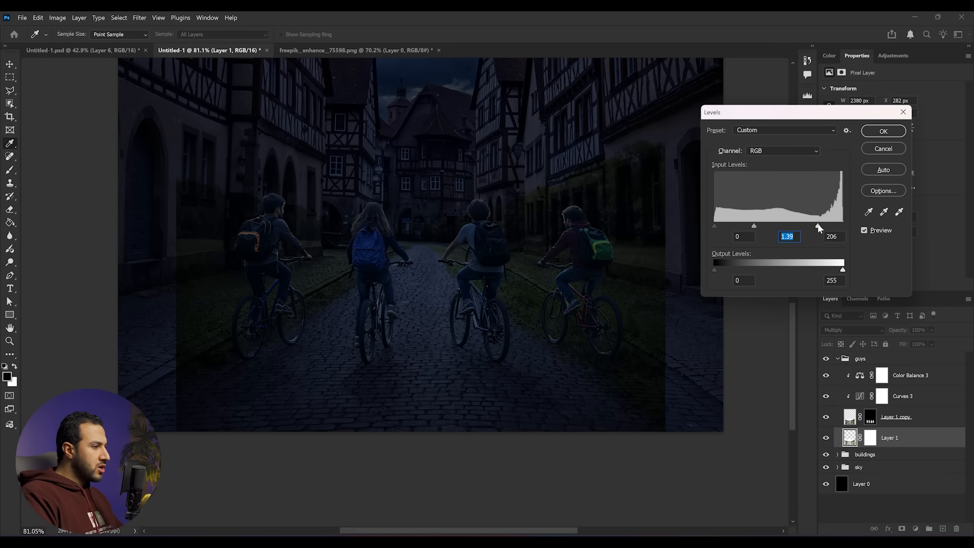
left_click_drag(804, 226, 802, 226)
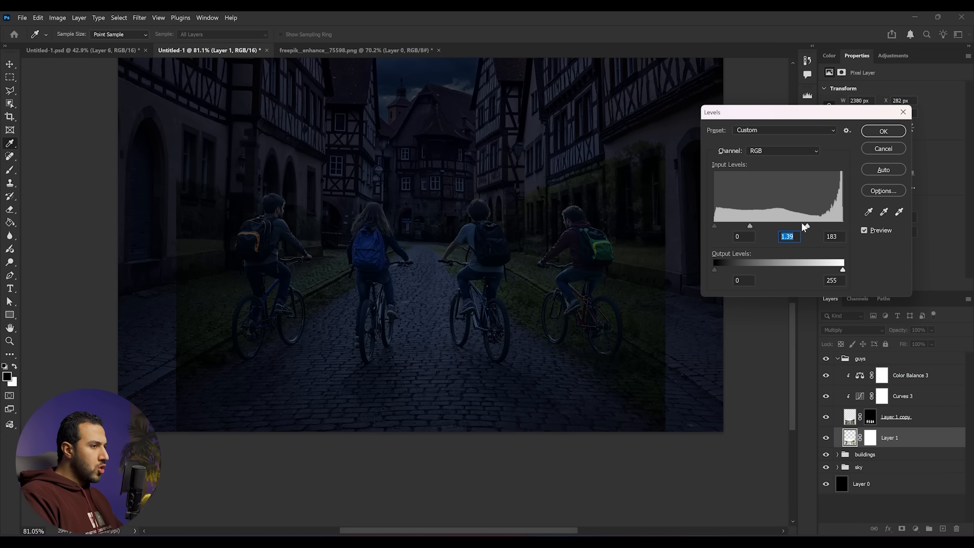
left_click(763, 228)
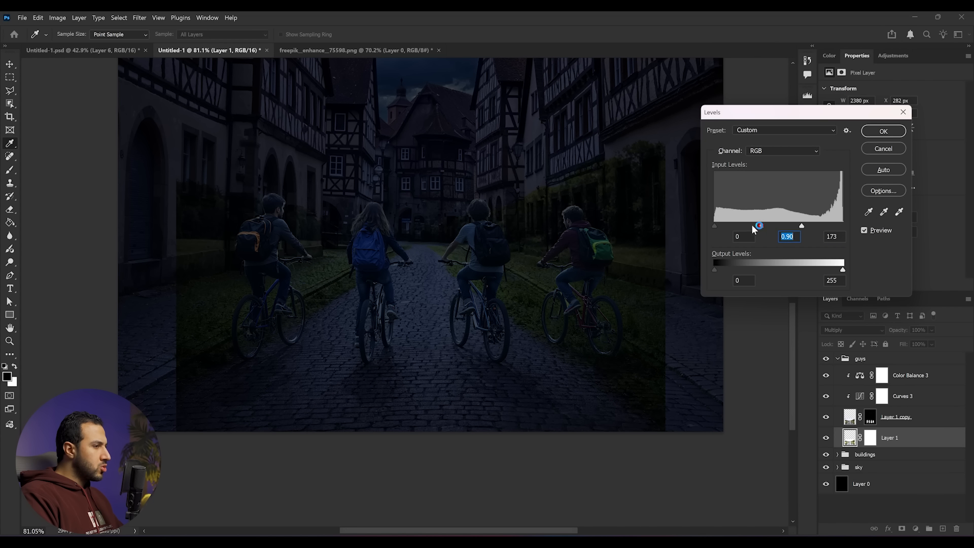
left_click_drag(725, 226, 739, 227)
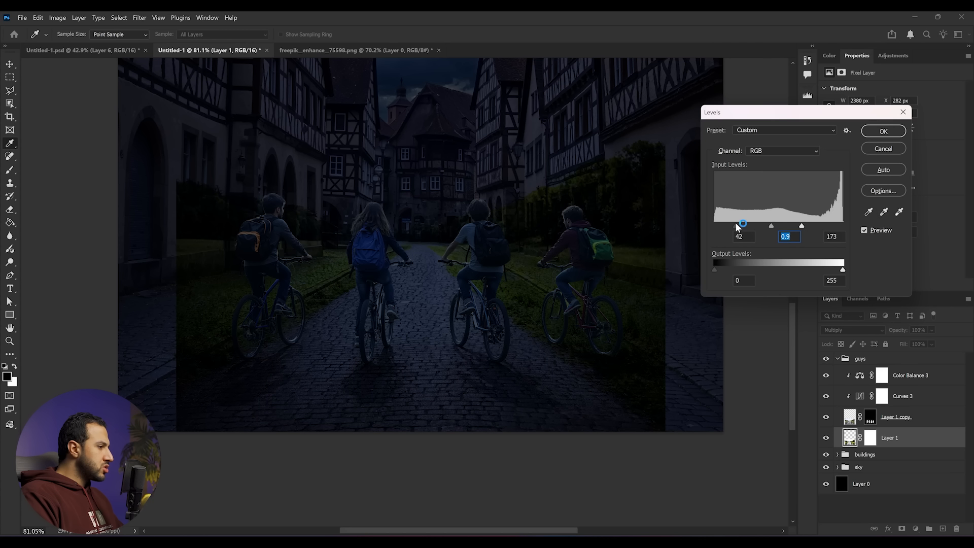
left_click(713, 224)
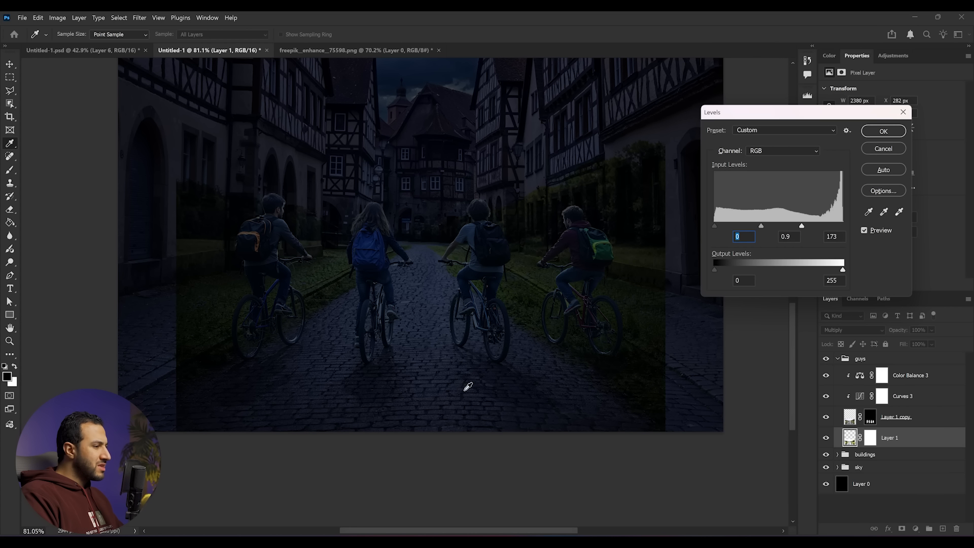
left_click(884, 131)
- Invert the cyclists layer's mask to hide the multiplied layer
left_click(871, 439)
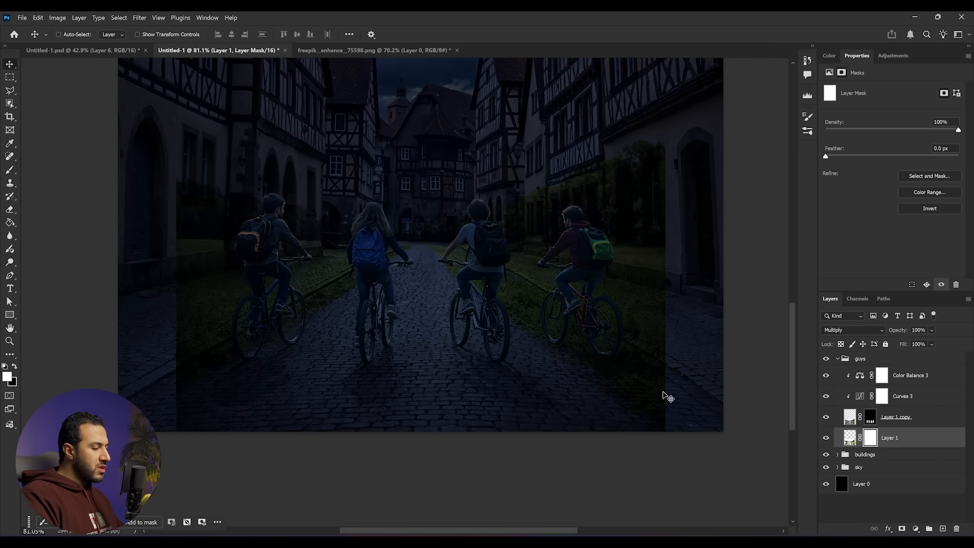
key("ctrl")
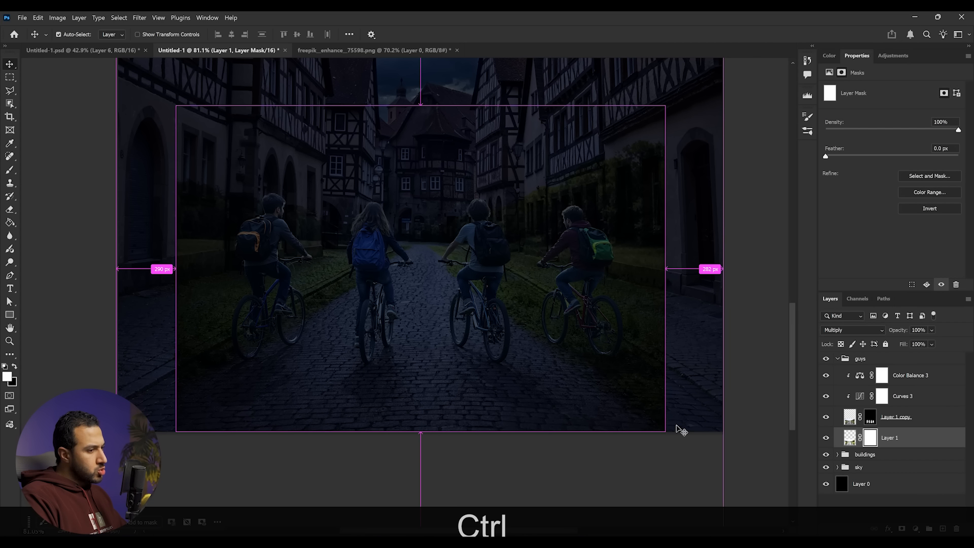
key("ctrl+i")
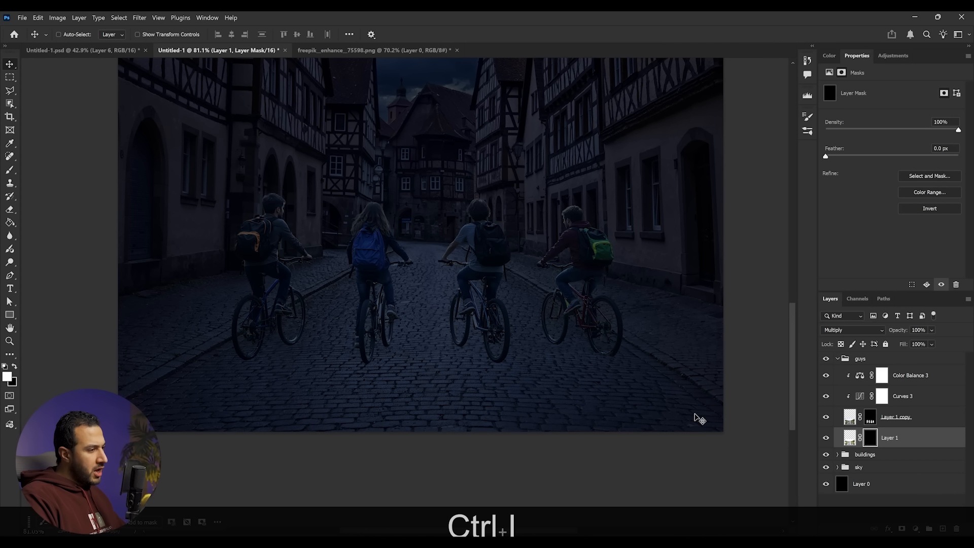
- Paint white on the mask with a Normal-mode brush to reveal a shadow beneath the left cyclist
left_click(10, 171)
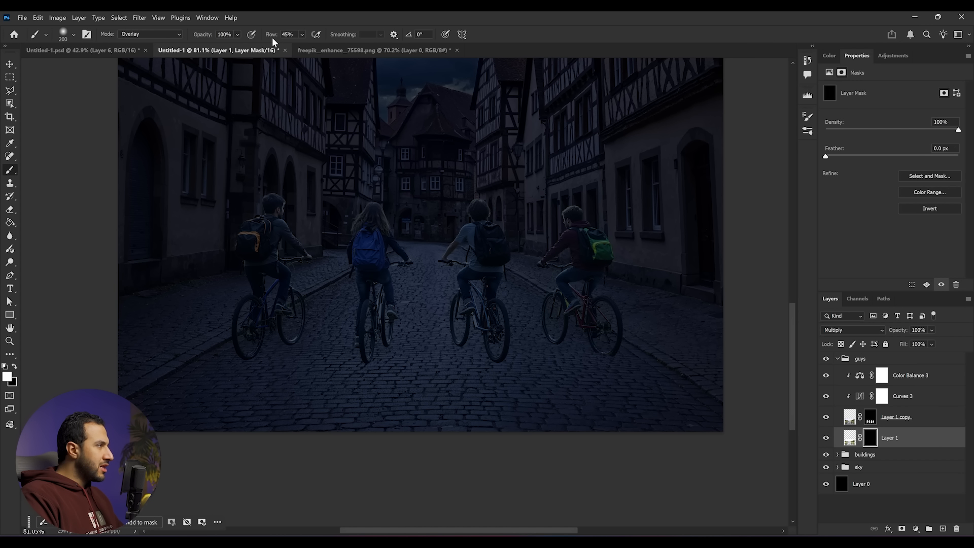
left_click(152, 34)
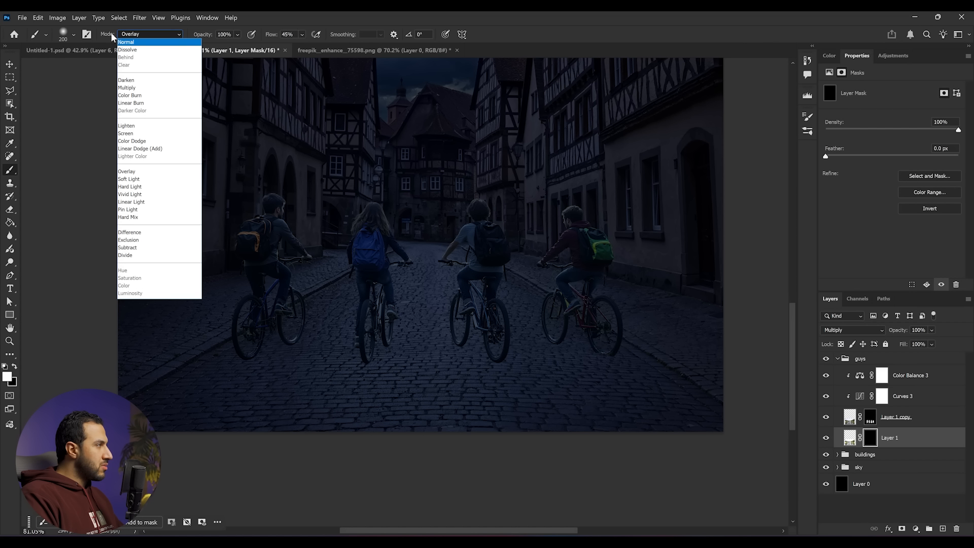
left_click(127, 43)
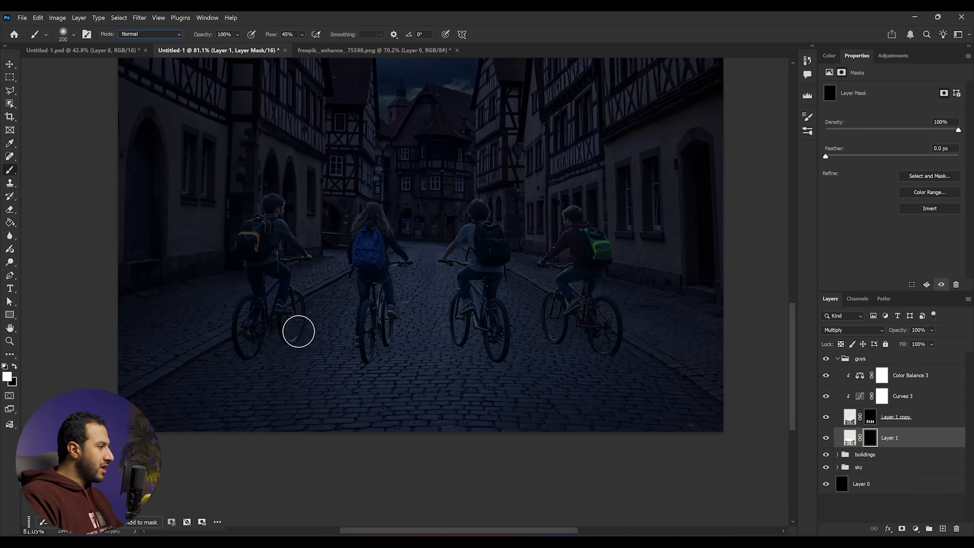
key("x")
left_click(284, 339)
key("x")
mouse_move(281, 338)
left_mouse_down()
mouse_move(256, 367)
mouse_move(289, 341)
left_mouse_up()
left_click_drag(279, 351, 167, 406)
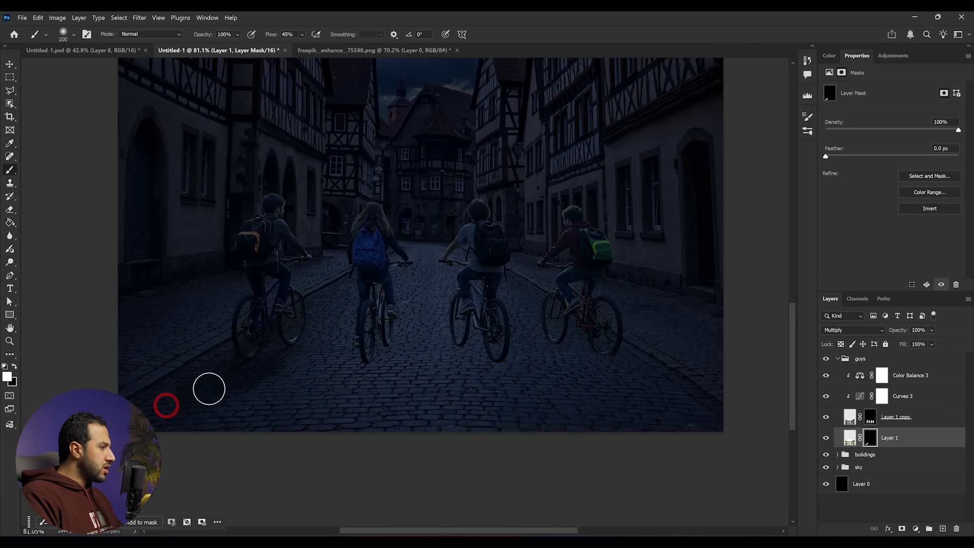
- Continue painting the mask to add shadows beneath the middle and right cyclists
key("x")
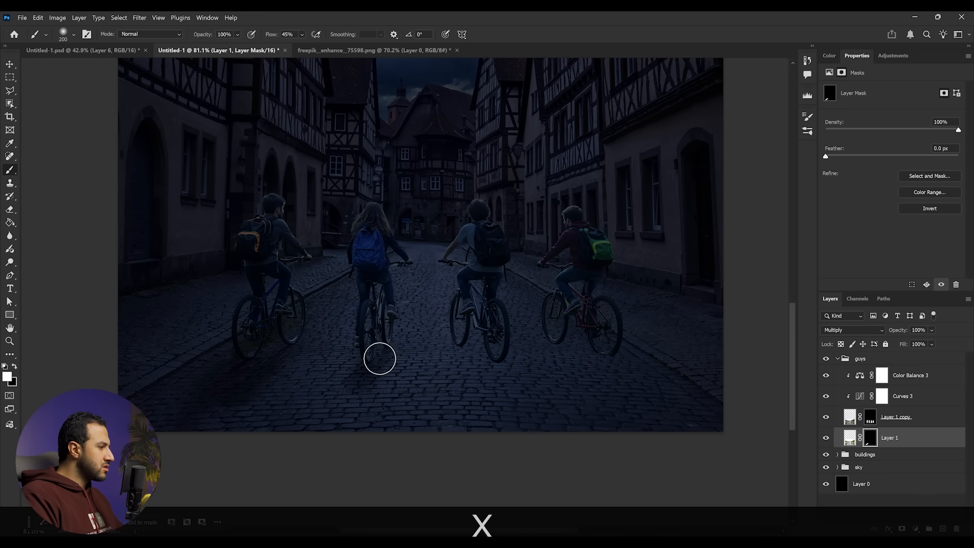
left_click_drag(395, 335, 376, 401)
left_click_drag(561, 344, 657, 395)
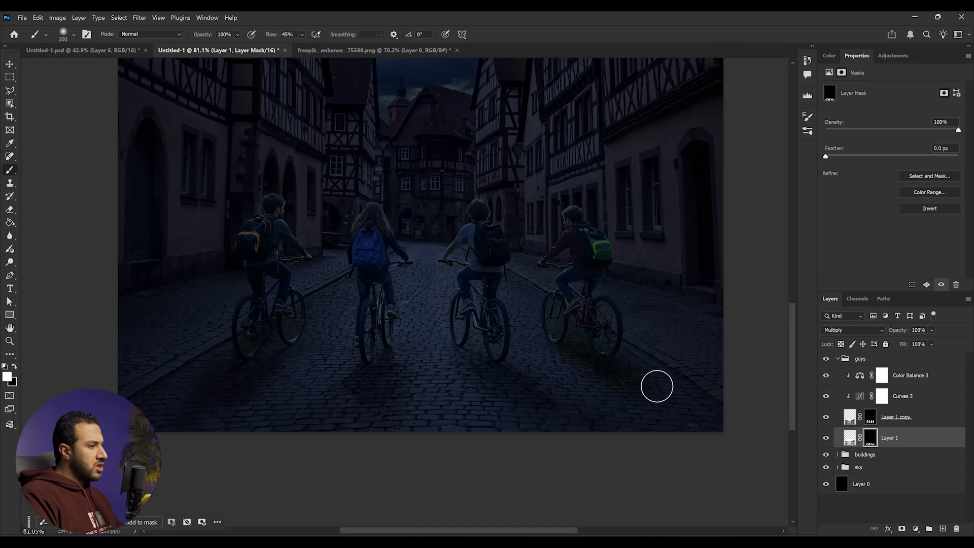
key("x")
key("x")
left_click(527, 336)
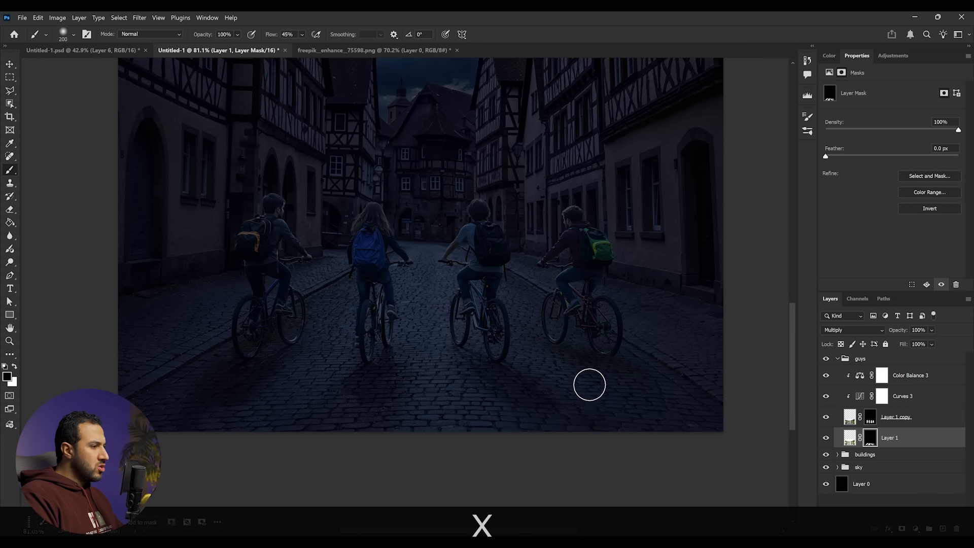
- Enlarge the brush to 400 px and paint more shadow on the mask below the right cyclist
scroll(623, 376, "down", 3)
scroll(609, 381, "up", 1)
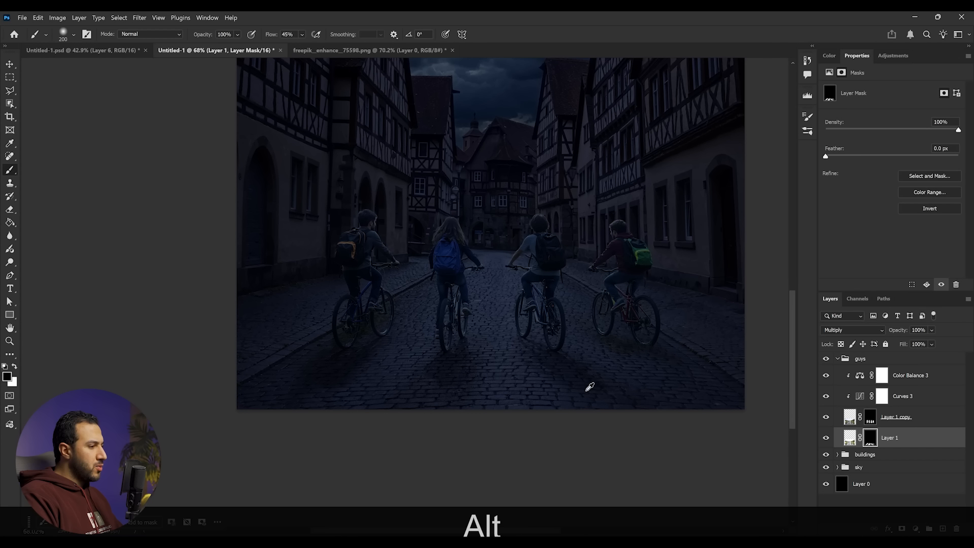
key("]")
key("]")
key("]")
key("x")
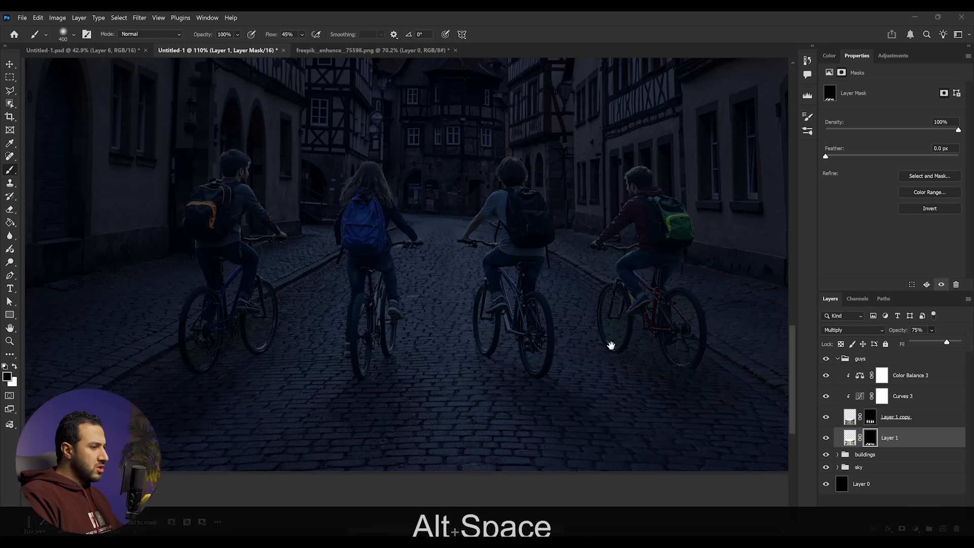
left_click_drag(611, 341, 689, 386)
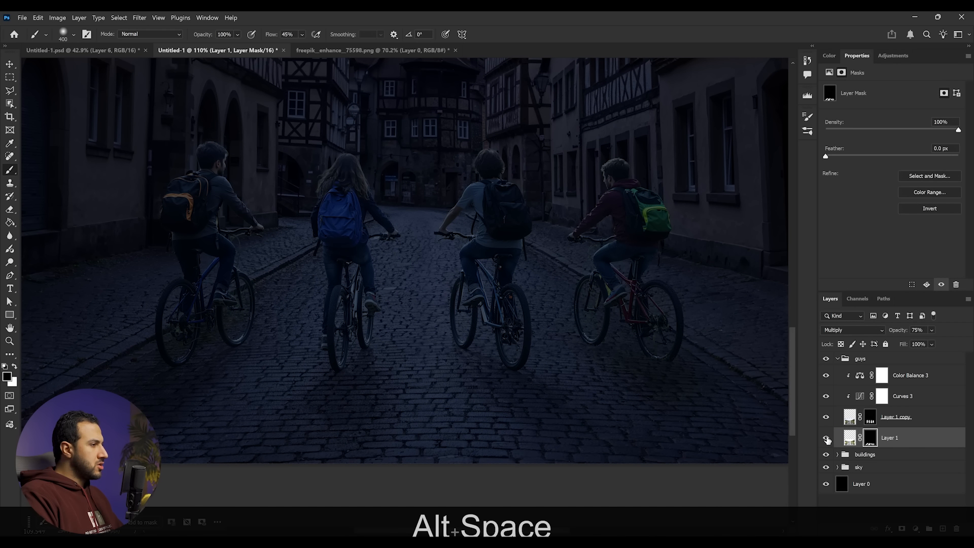
scroll(671, 385, "down", 5)
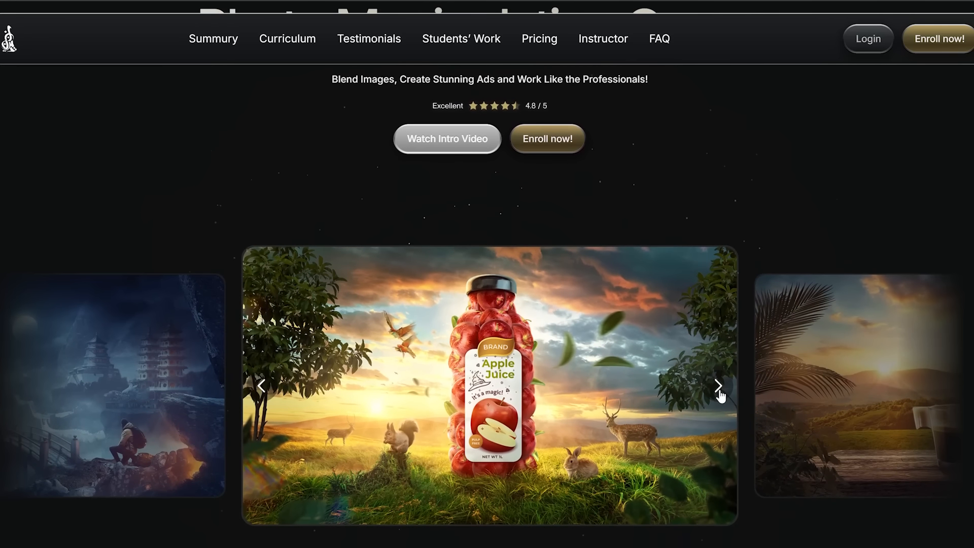
- Browse the showcase image carousel on the course website
left_click(718, 384)
left_click(719, 386)
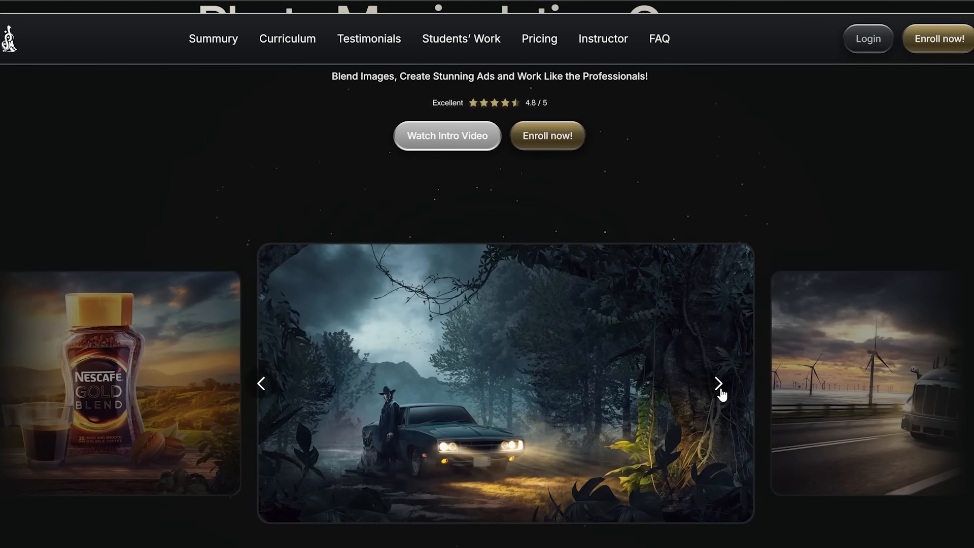
left_click(719, 385)
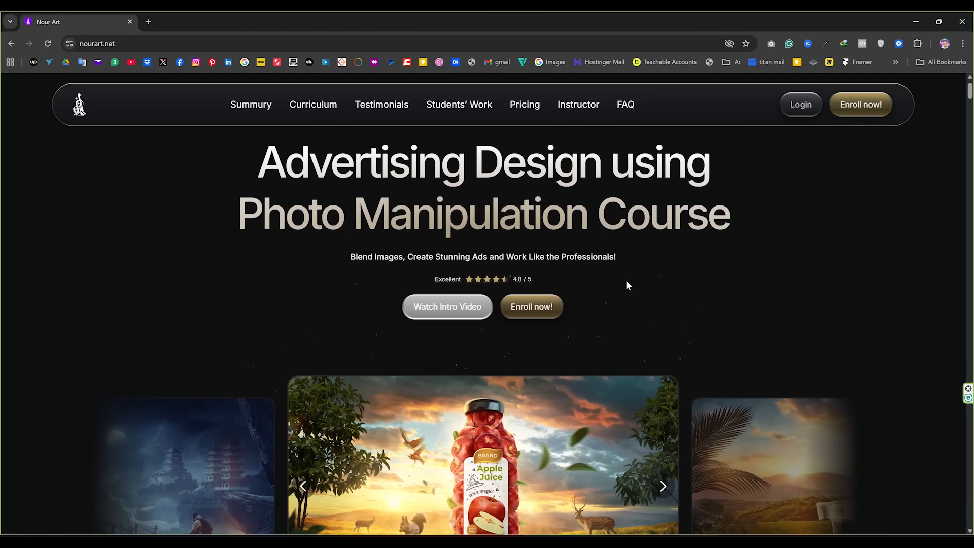
scroll(624, 276, "down", 3)
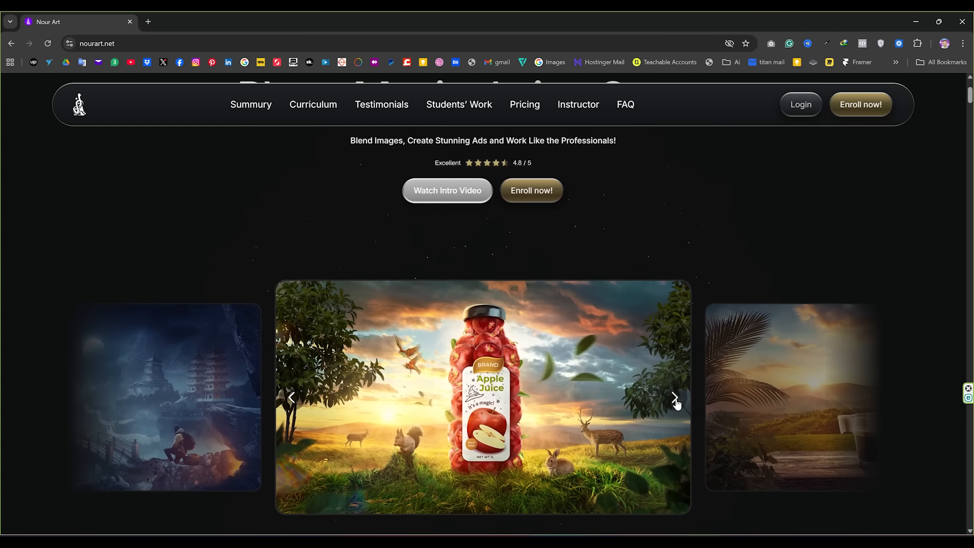
left_click(676, 399)
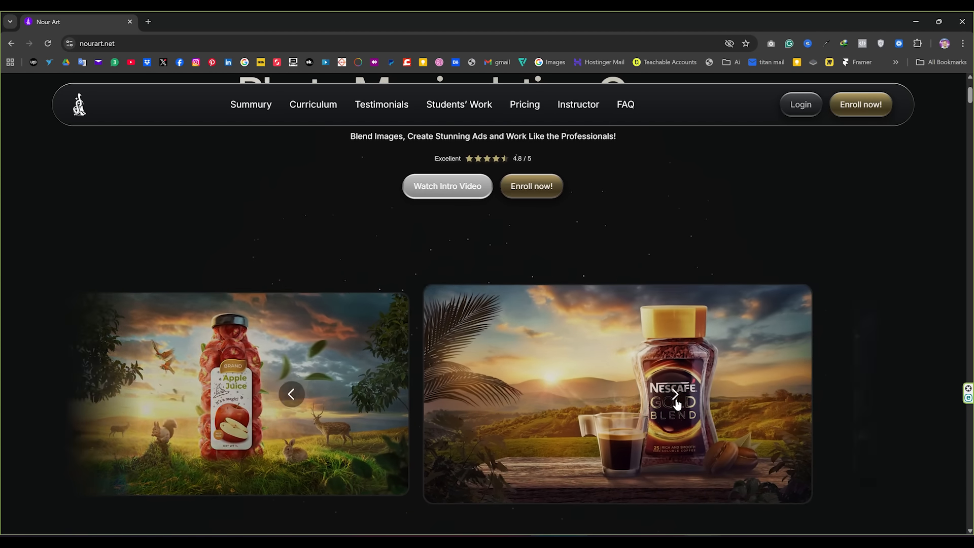
left_click(675, 399)
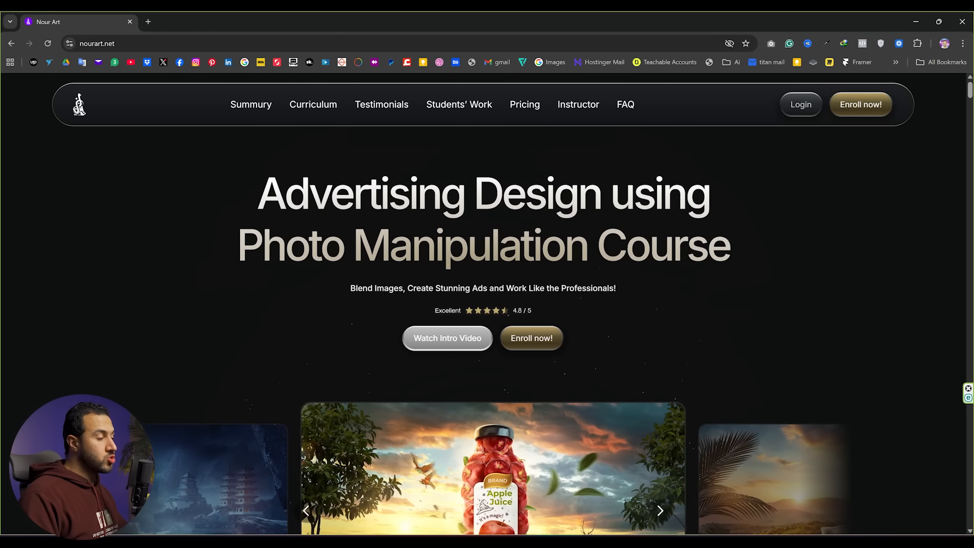
scroll(624, 276, "down", 3)
scroll(664, 374, "down", 3)
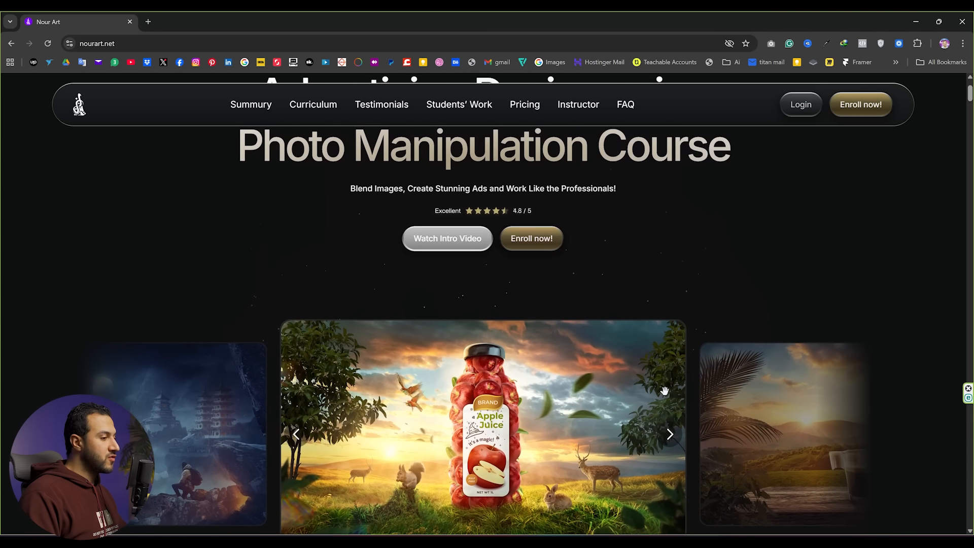
left_click(675, 399)
left_click(676, 399)
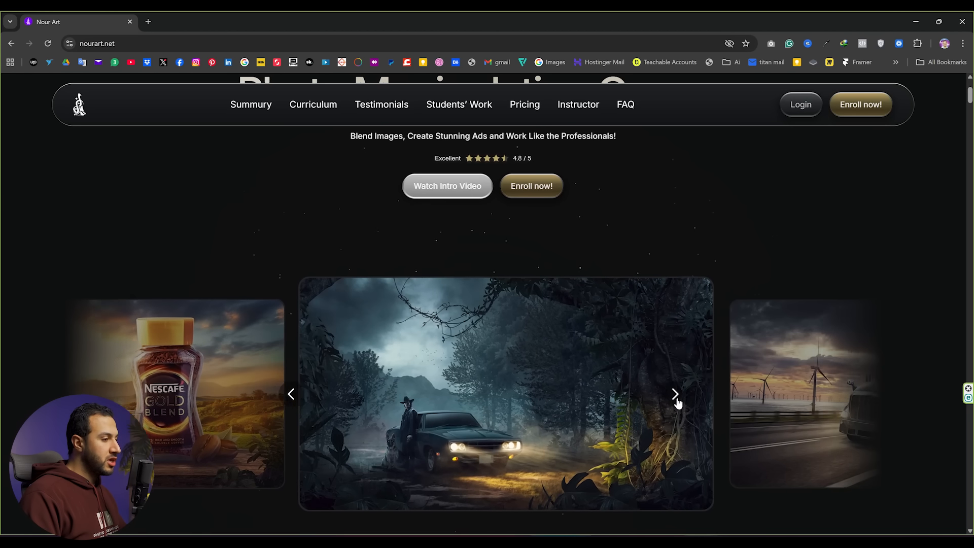
- Continue browsing the showcase carousel to view more student projects on the course website
left_click(676, 399)
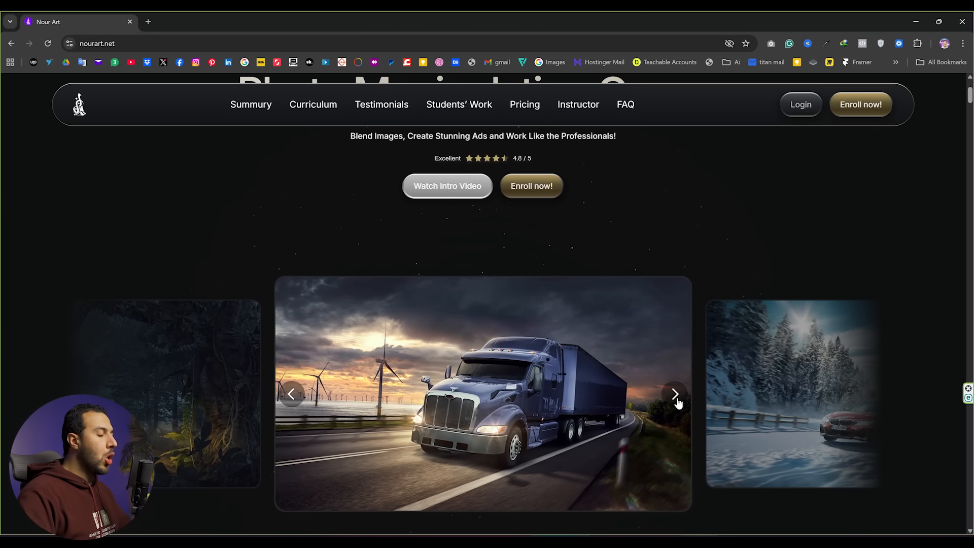
left_click(676, 399)
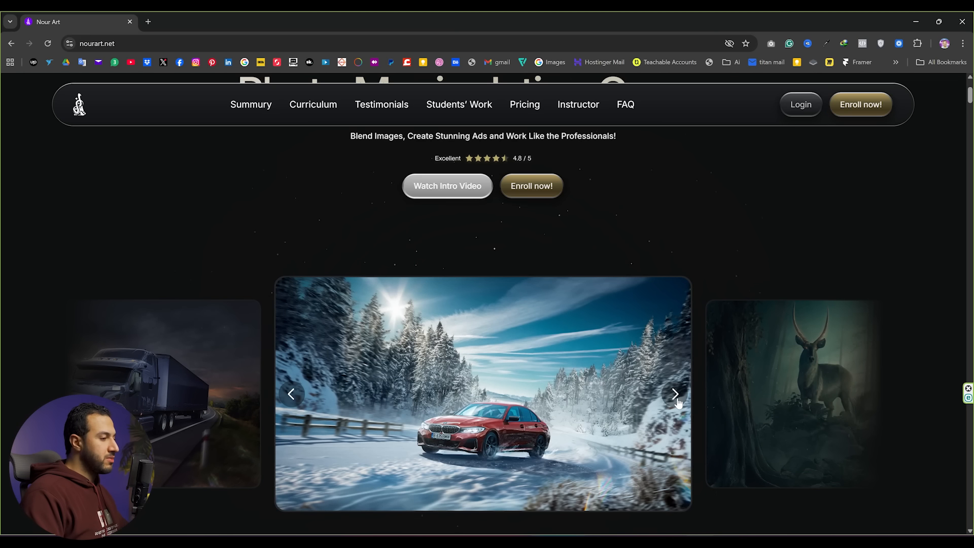
left_click(676, 399)
left_click(676, 399)
left_click(677, 399)
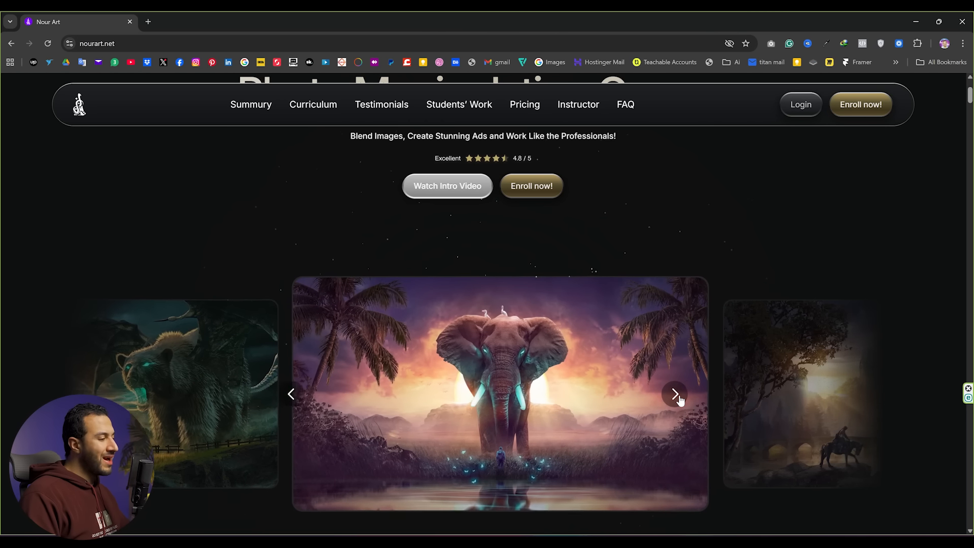
left_click(678, 399)
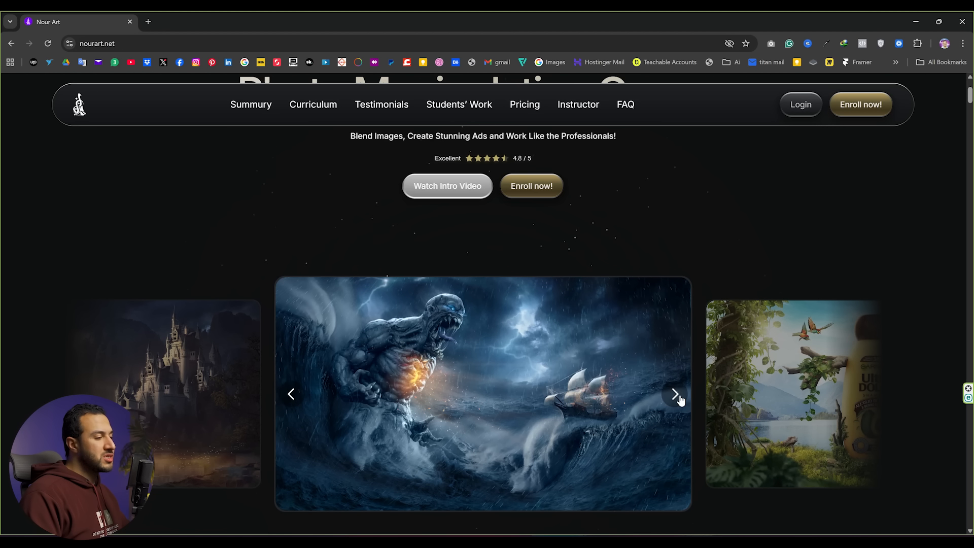
left_click(678, 400)
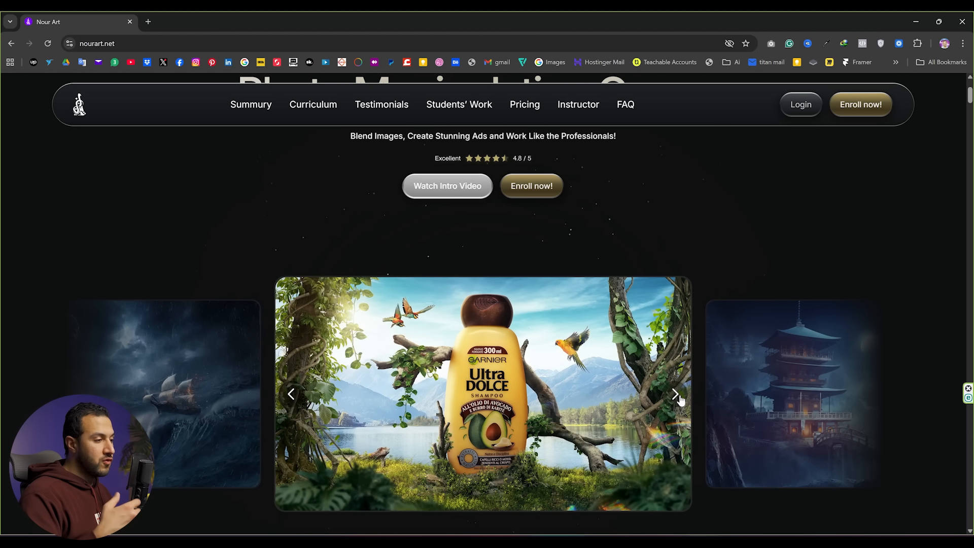
left_click(678, 399)
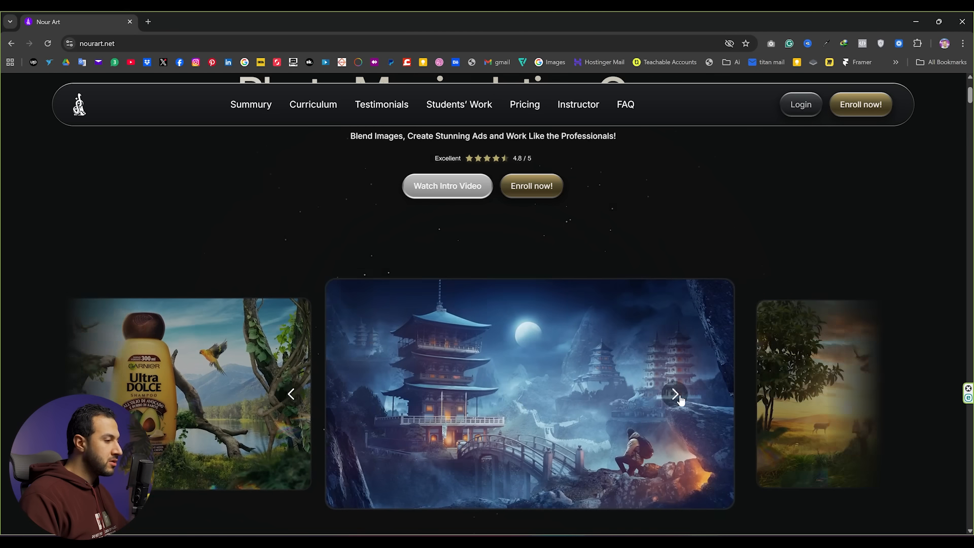
- Scroll through the course content list, expanding the first chapters to read their lessons
scroll(677, 389, "down", 10)
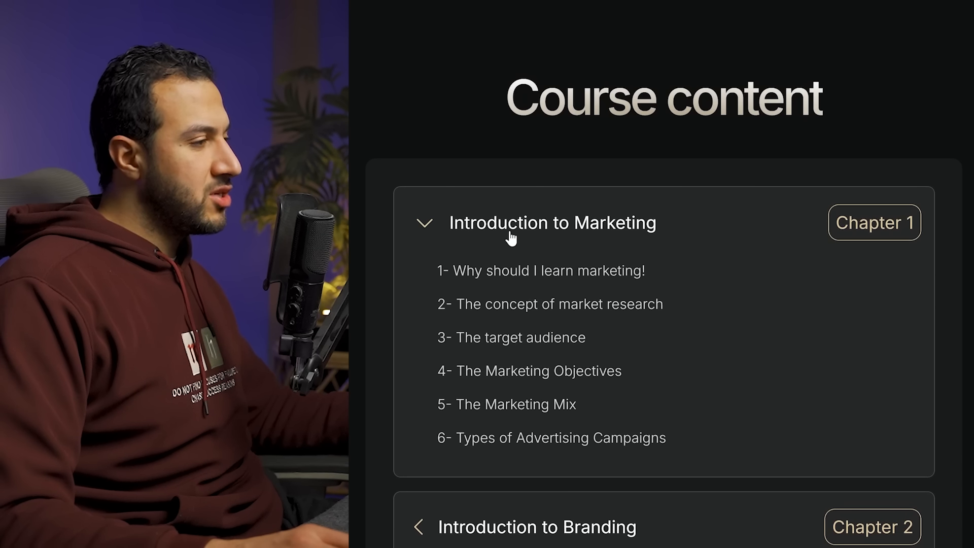
scroll(513, 239, "down", 3)
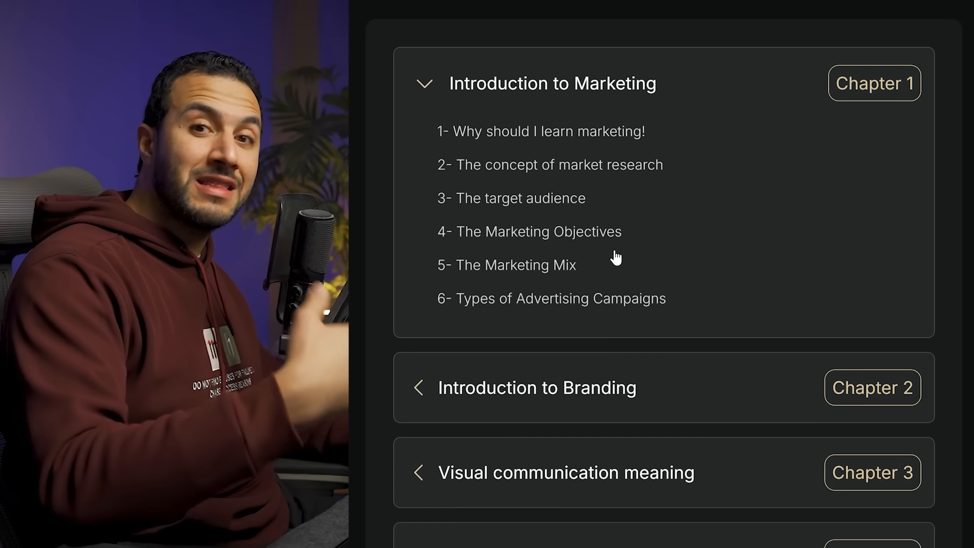
scroll(615, 258, "down", 3)
left_click(618, 252)
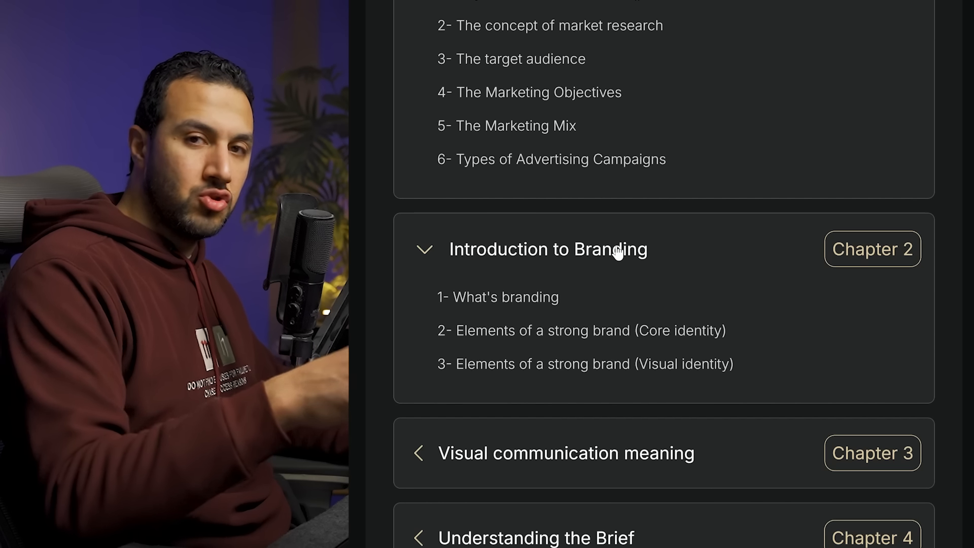
scroll(619, 252, "down", 3)
left_click(624, 335)
scroll(614, 358, "down", 2)
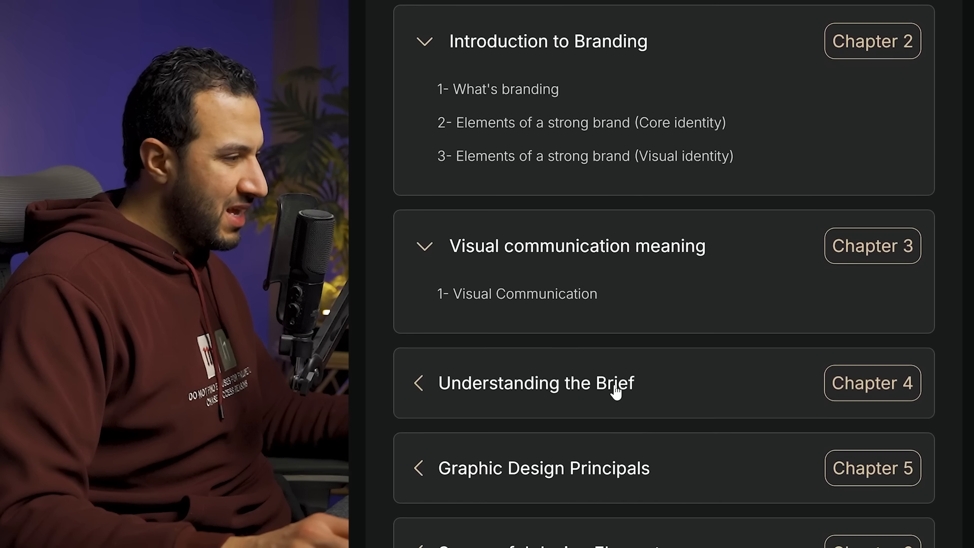
left_click(617, 389)
scroll(619, 396, "down", 2)
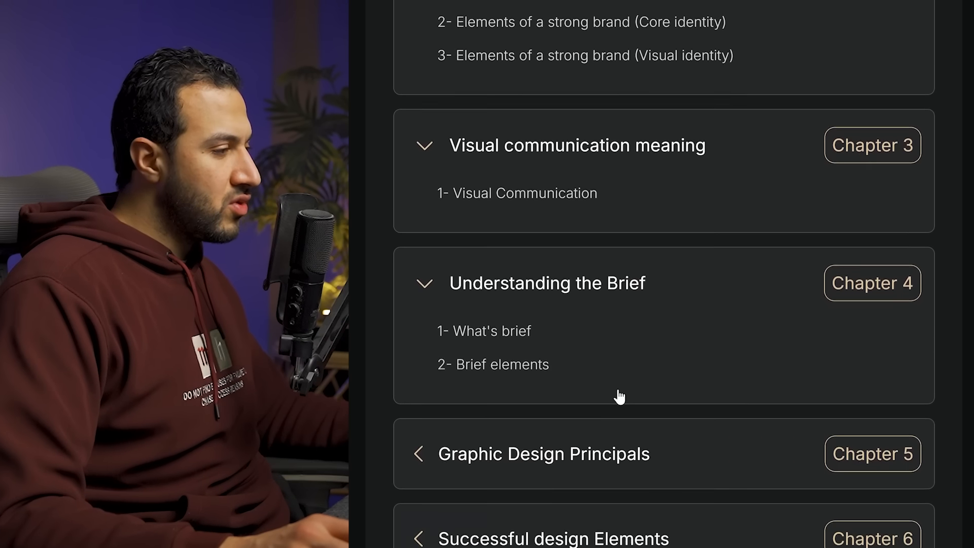
scroll(619, 396, "down", 1)
left_click(619, 396)
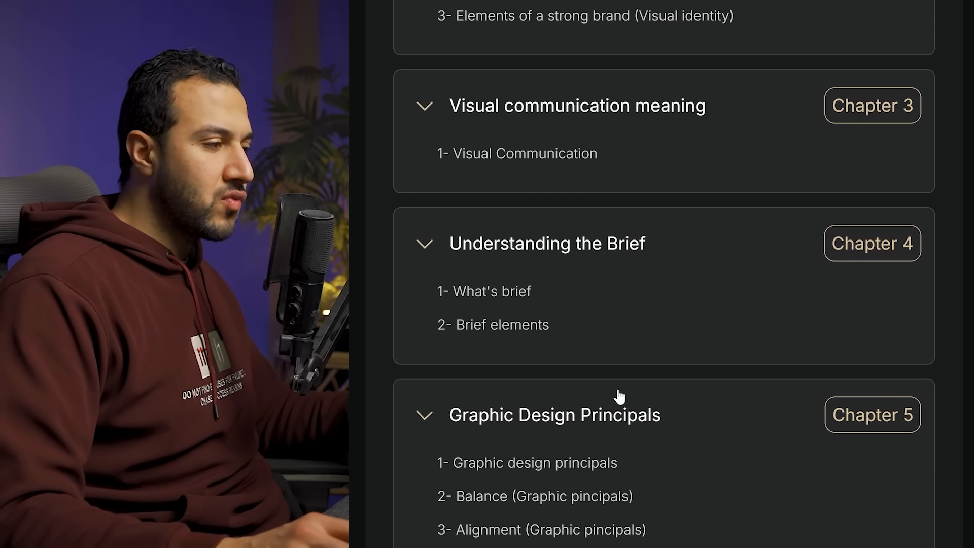
scroll(635, 409, "down", 5)
scroll(634, 414, "down", 2)
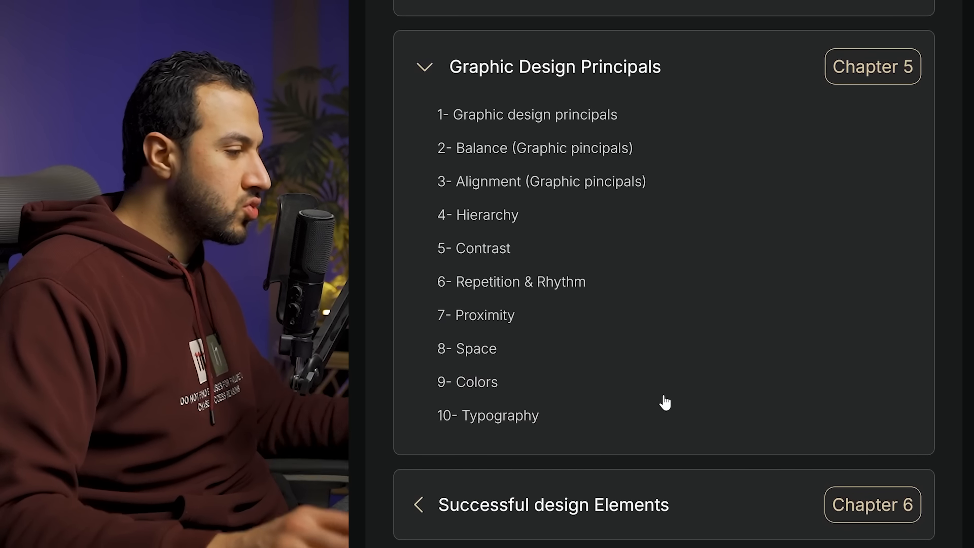
scroll(666, 403, "down", 4)
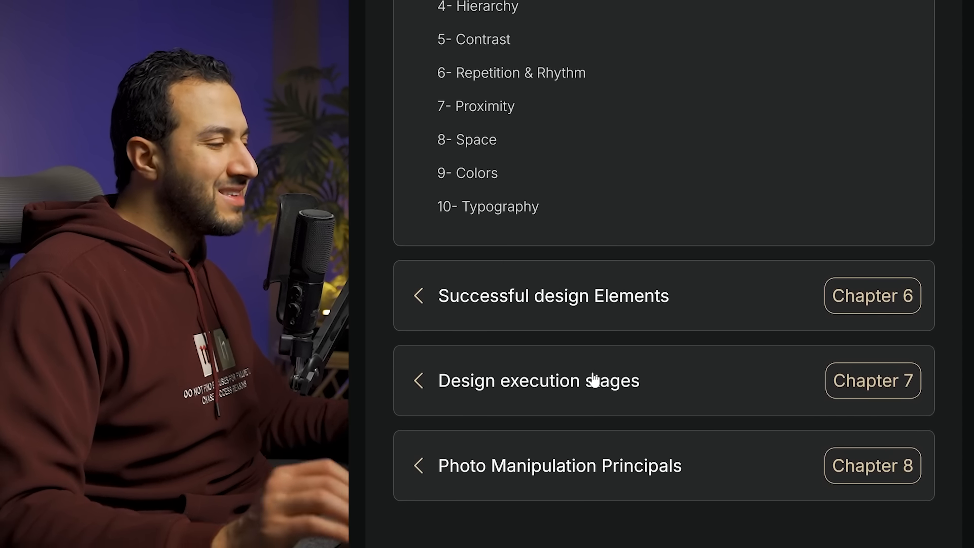
scroll(595, 377, "down", 1)
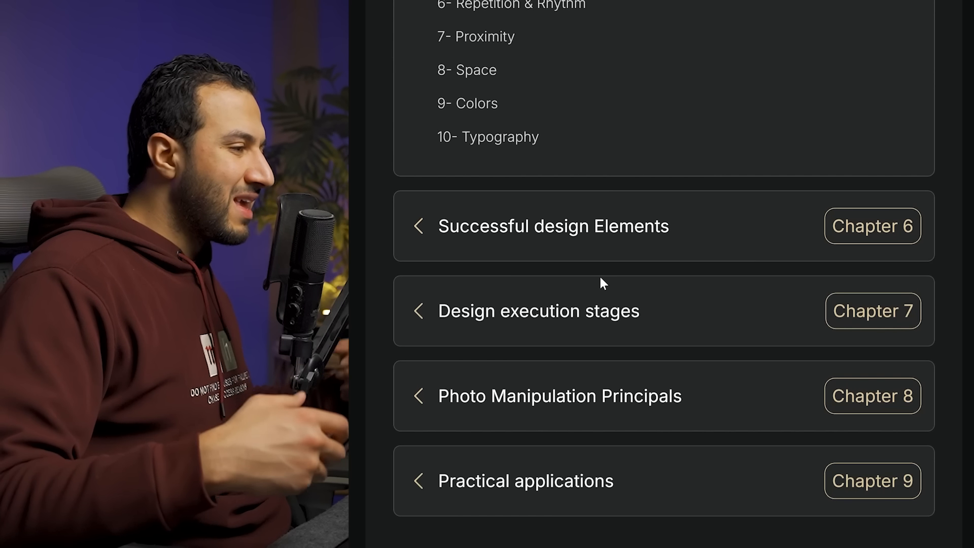
scroll(603, 284, "down", 1)
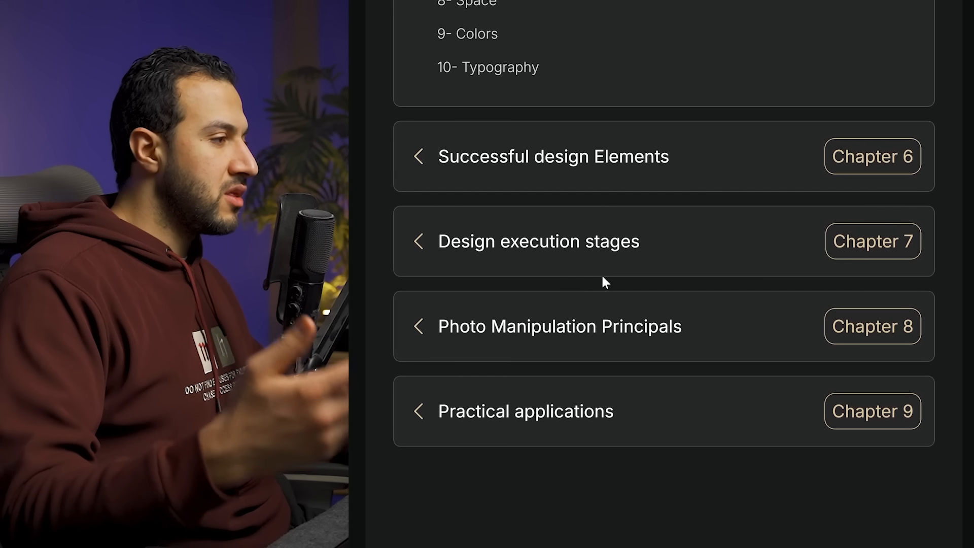
scroll(609, 284, "down", 3)
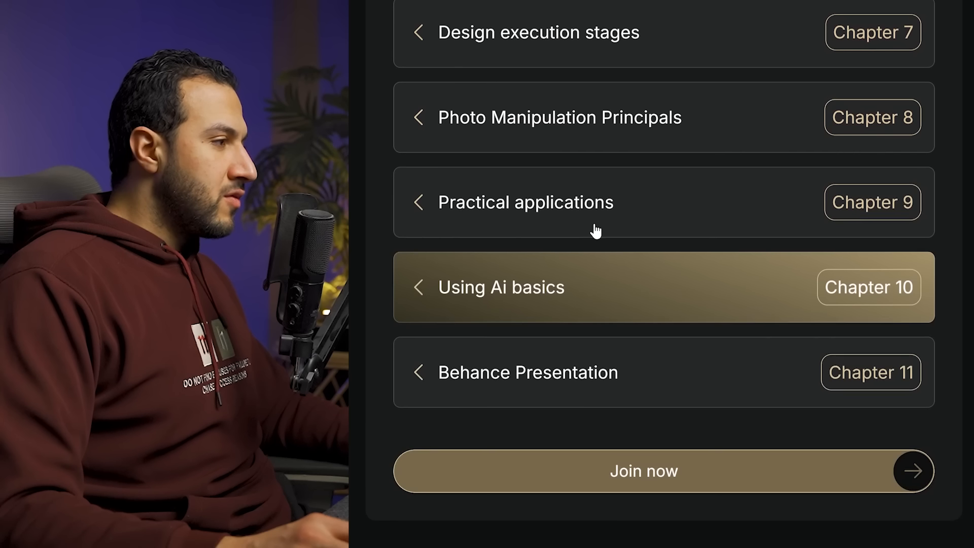
- Expand the Practical applications and Using Ai basics chapters to read their lesson lists
left_click(596, 226)
scroll(559, 203, "down", 1)
scroll(557, 174, "down", 1)
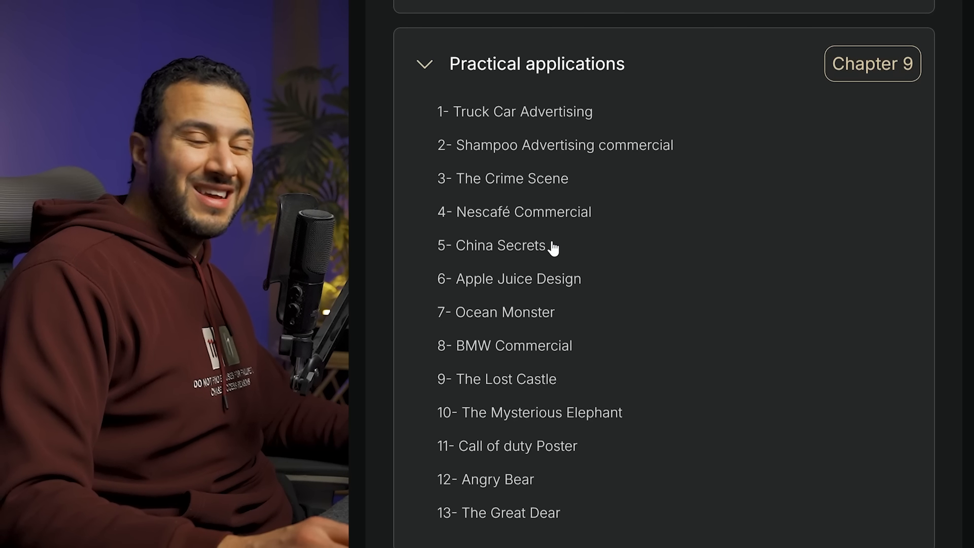
scroll(557, 249, "down", 1)
scroll(559, 304, "up", 1)
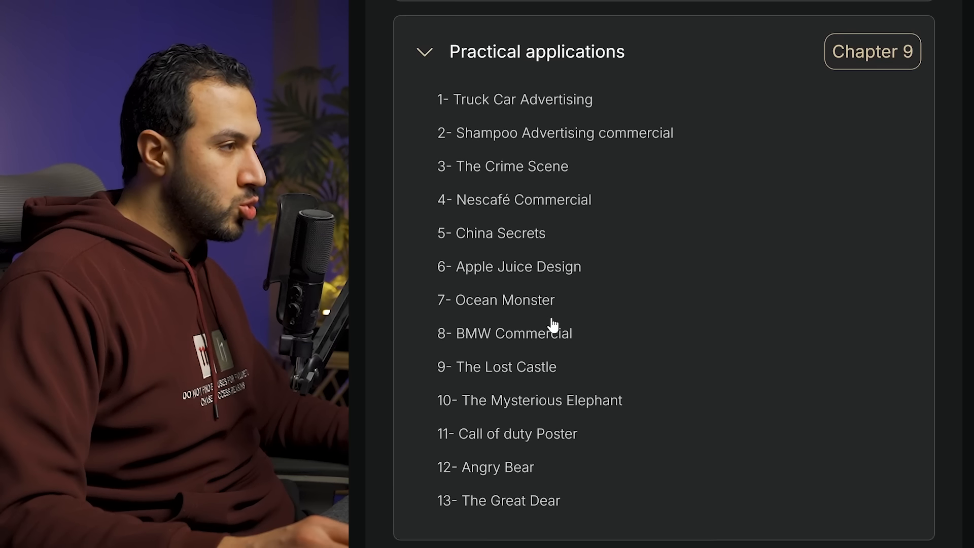
scroll(552, 325, "down", 1)
scroll(554, 324, "down", 3)
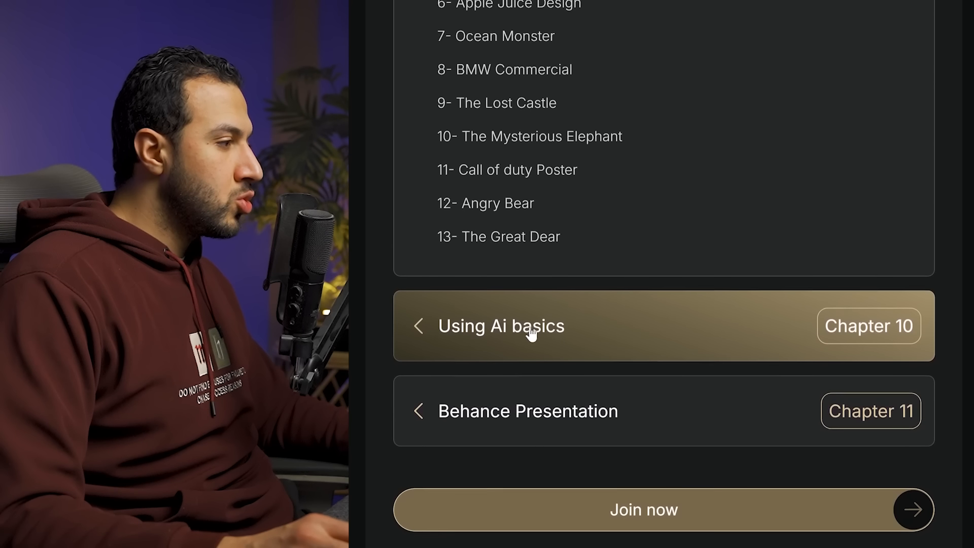
left_click(526, 335)
scroll(526, 315, "down", 2)
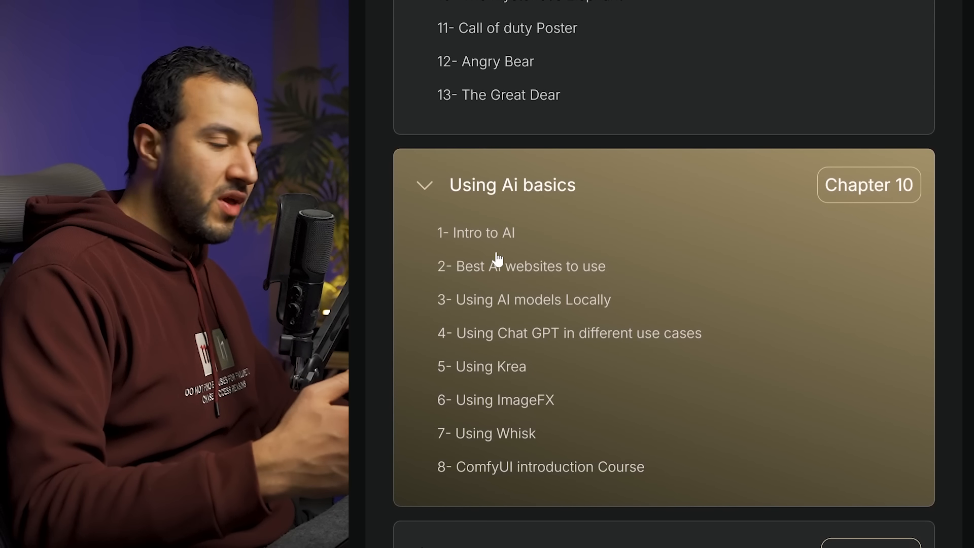
scroll(497, 258, "down", 1)
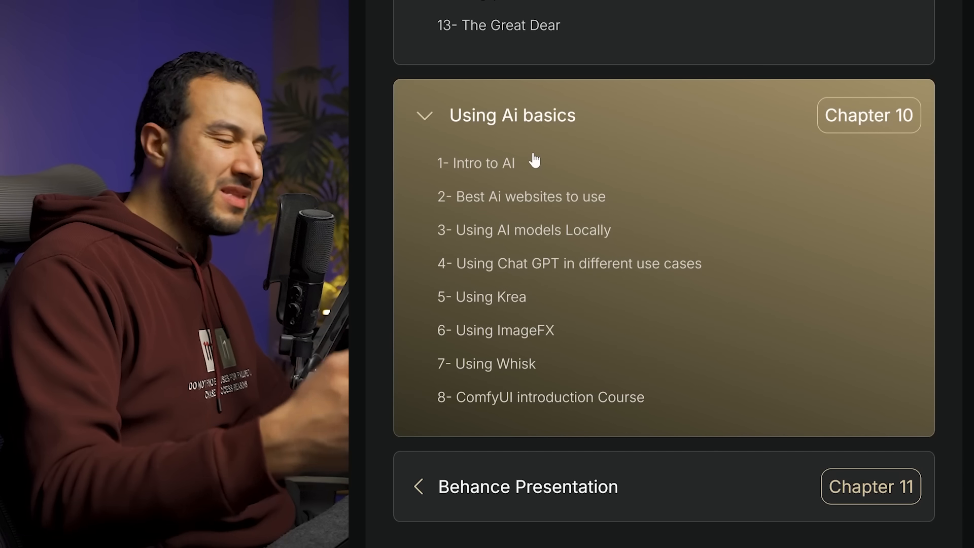
scroll(540, 222, "down", 3)
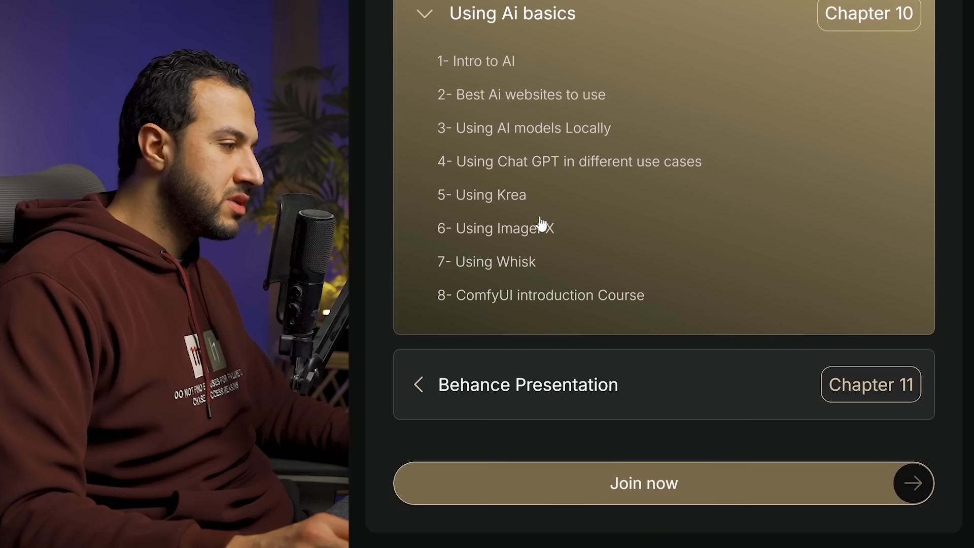
left_click(593, 306)
scroll(595, 308, "down", 1)
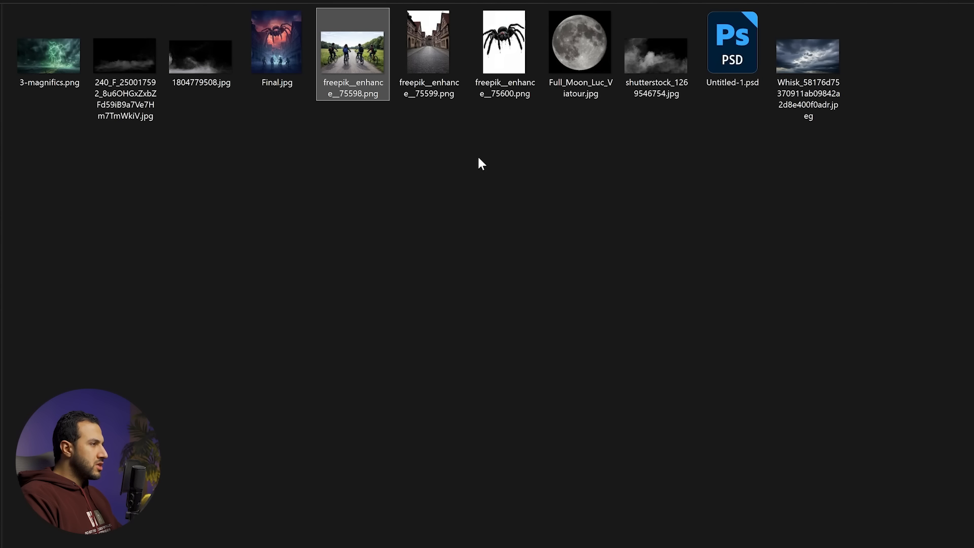
- Open the spider image freepik__enhance__75600.png and select the spider using Color Range with fuzziness 119
left_click(528, 90)
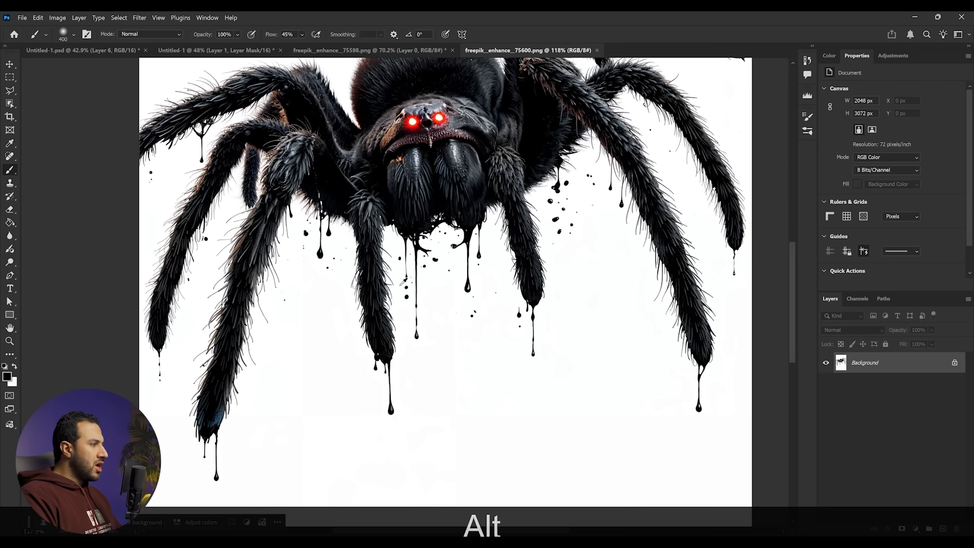
scroll(396, 254, "up", 3, "alt")
scroll(401, 270, "up", 1, "alt")
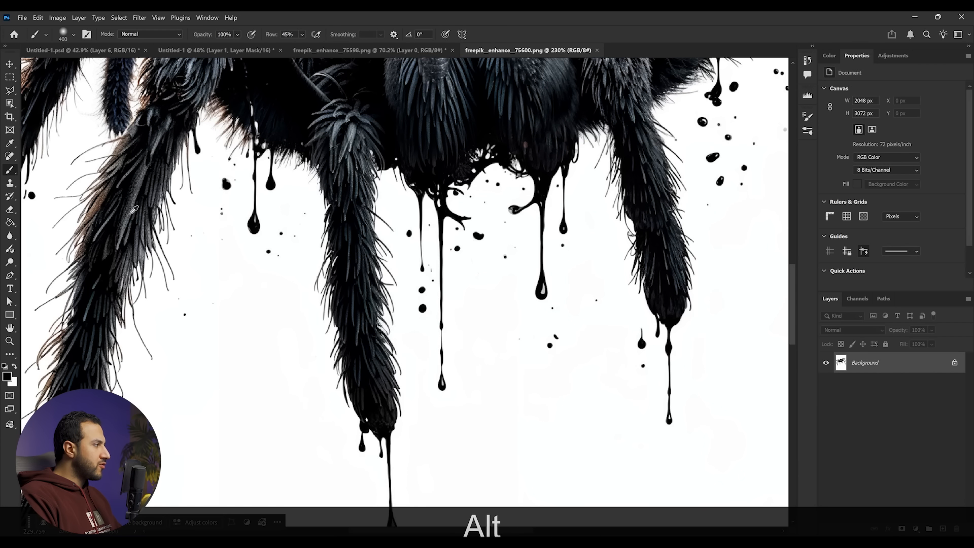
scroll(131, 211, "down", 5, "alt")
left_click_drag(409, 228, 419, 269)
scroll(419, 240, "down", 3, "alt")
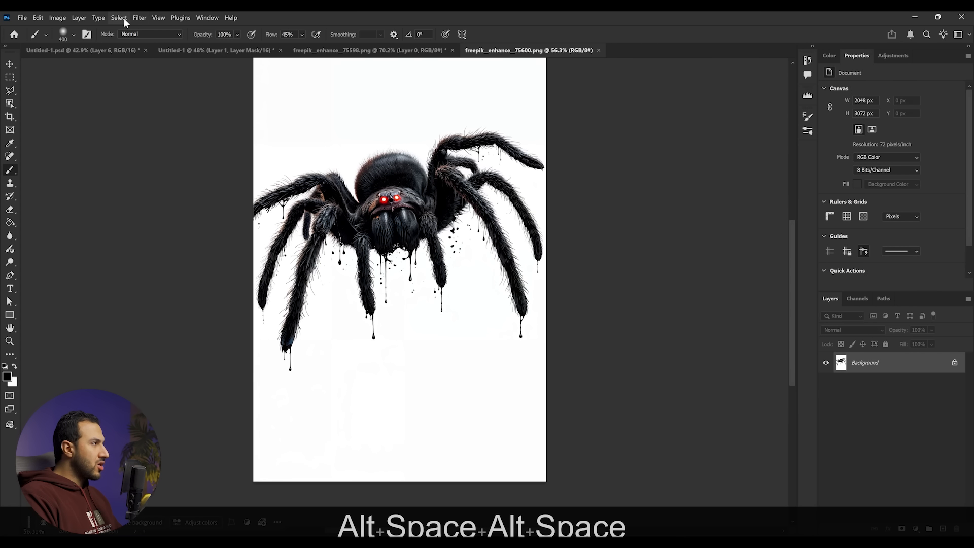
left_click(122, 18)
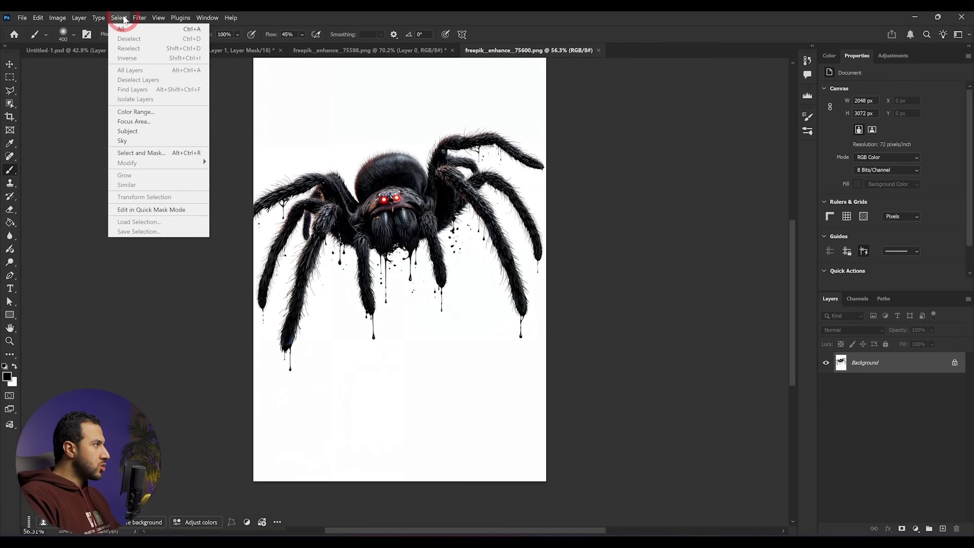
left_click(135, 112)
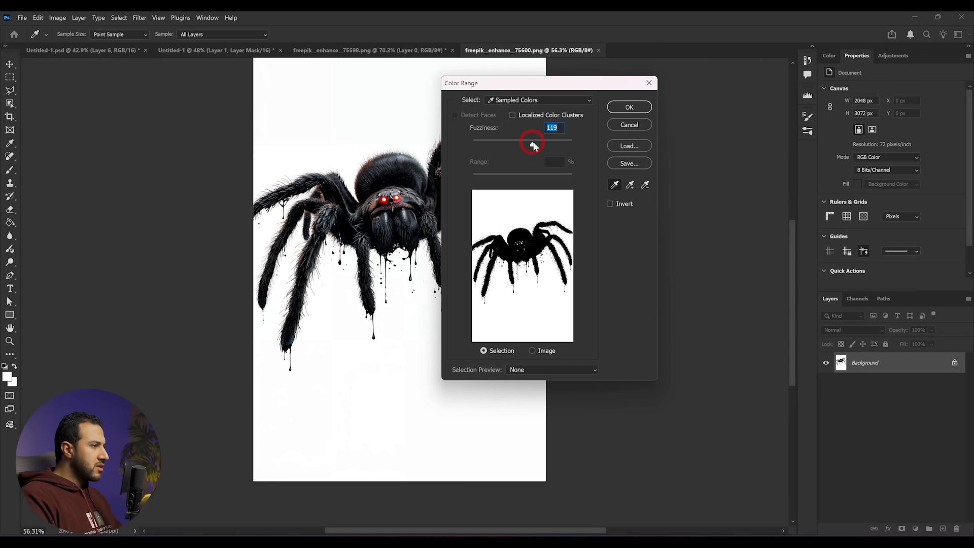
left_click(629, 107)
- Add a layer mask to the spider layer from the selection to hide the white background
key("b")
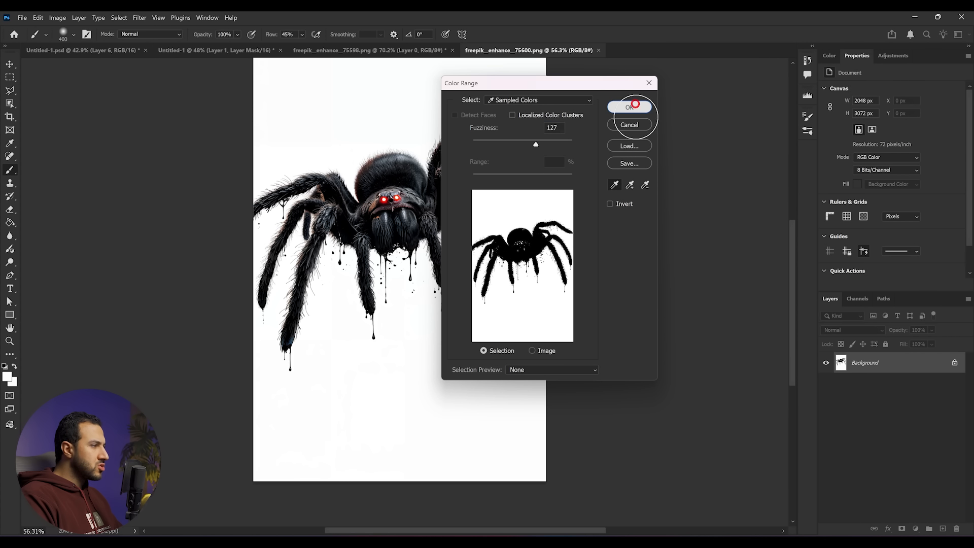
left_click(903, 529, "alt")
scroll(399, 223, "up", 5, "alt")
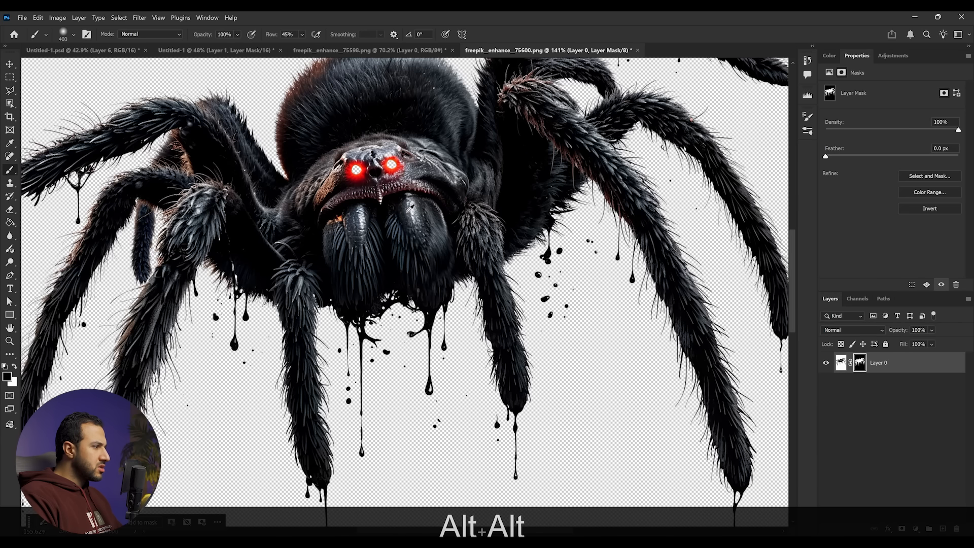
- Add a black solid color fill layer and move it beneath the spider layer
left_click(913, 530)
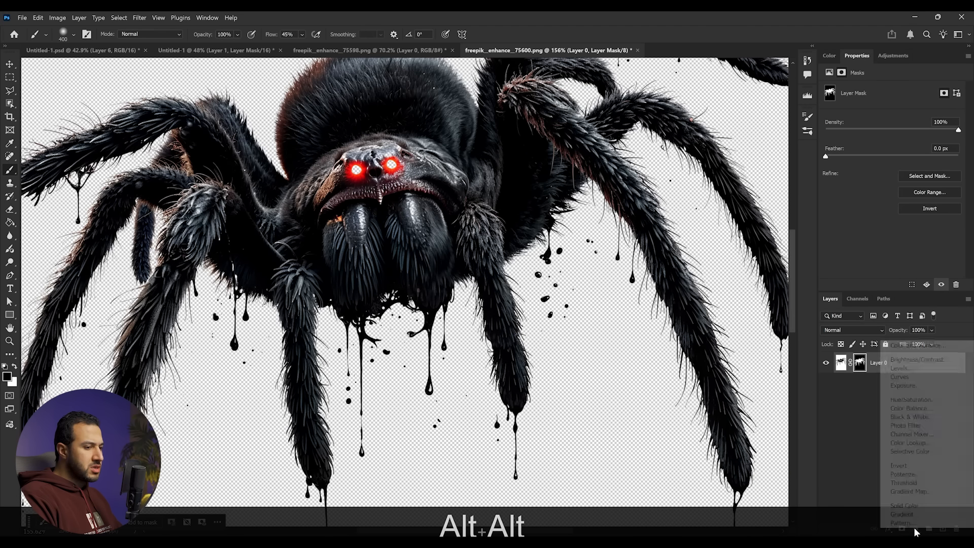
left_click(914, 505)
left_click(832, 174)
left_click_drag(909, 363, 913, 390)
scroll(560, 284, "down", 4)
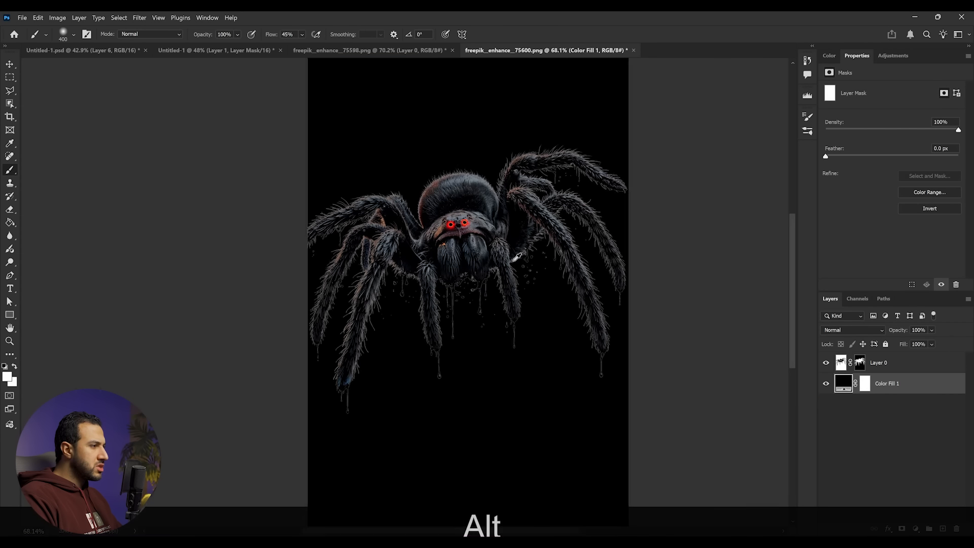
scroll(518, 276, "up", 3)
scroll(476, 231, "up", 3)
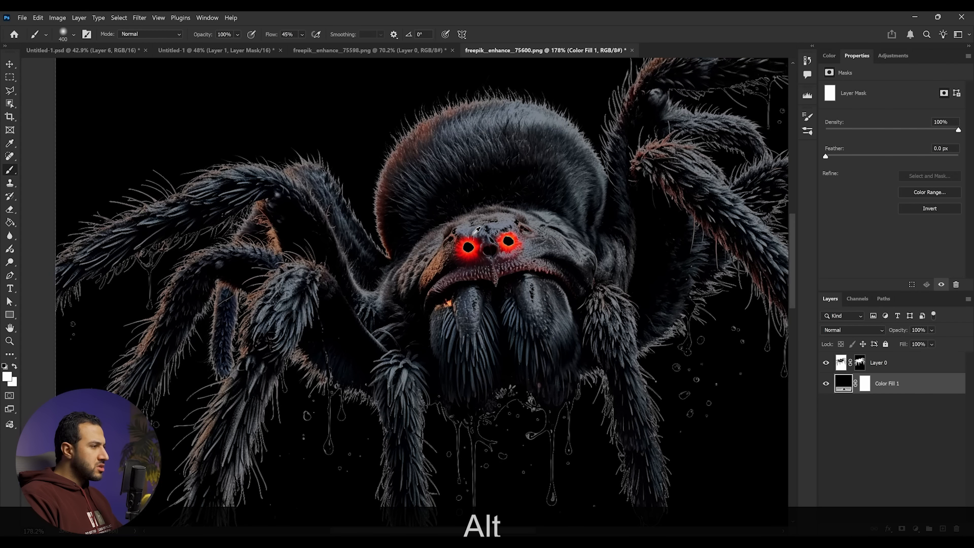
- Select the spider layer's mask and choose a soft round brush from the General Brushes set
left_click(861, 363)
key("d")
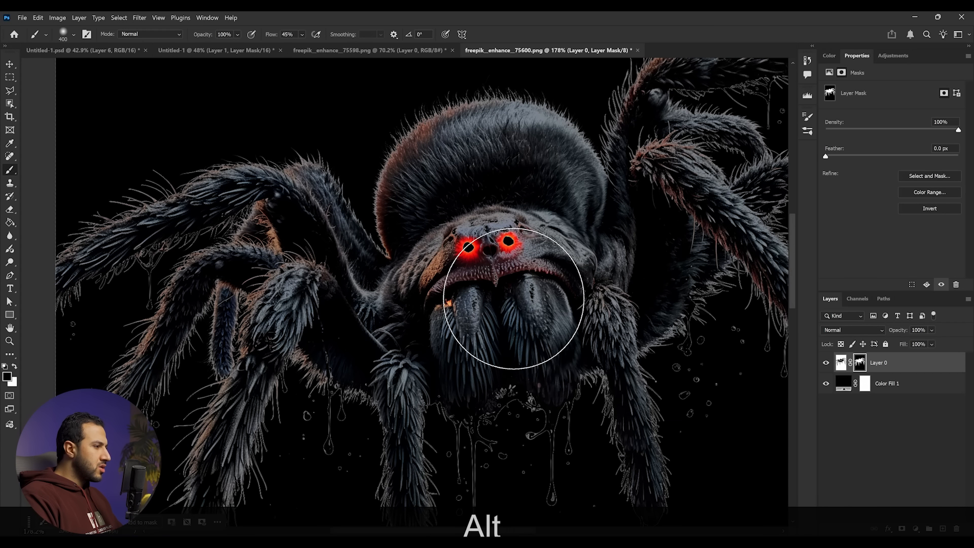
right_click(517, 307)
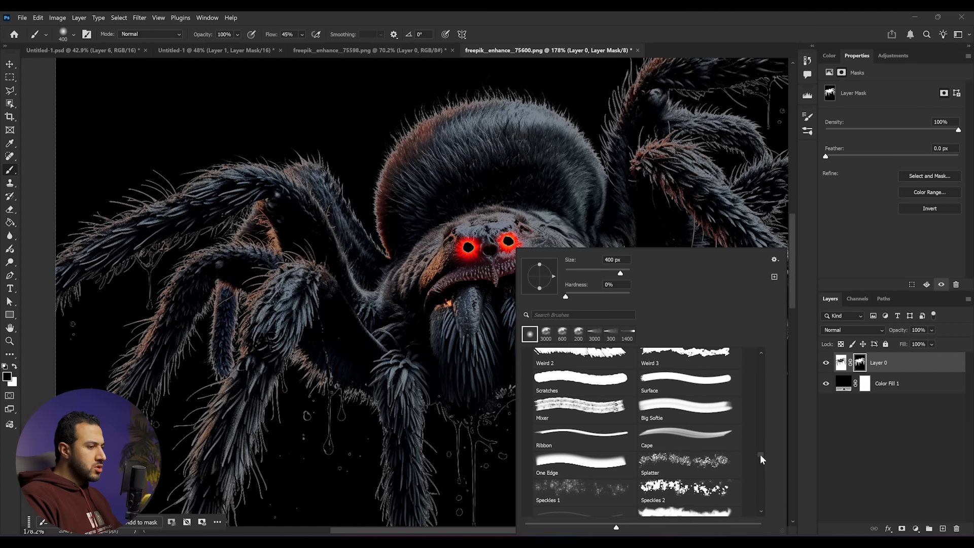
left_click_drag(761, 455, 769, 360)
left_click(528, 356)
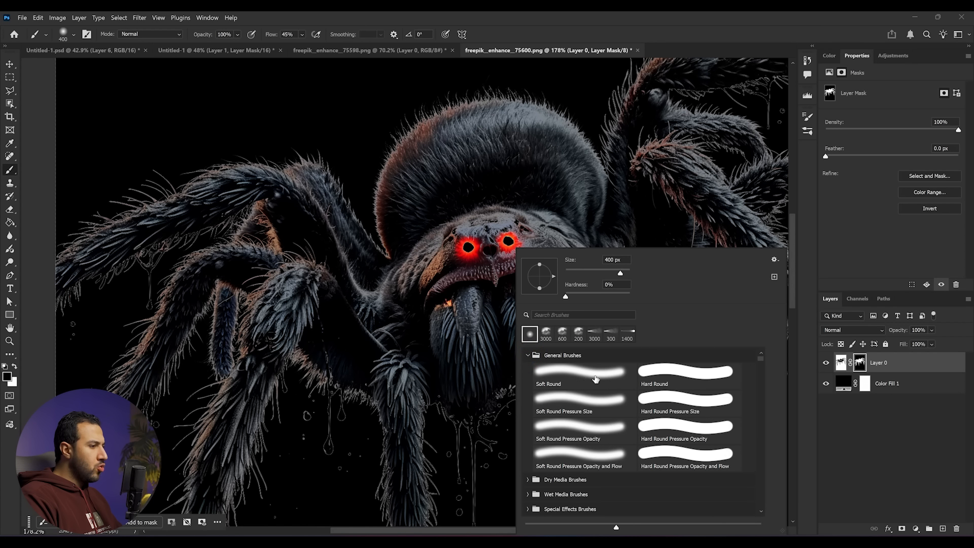
left_click(513, 242)
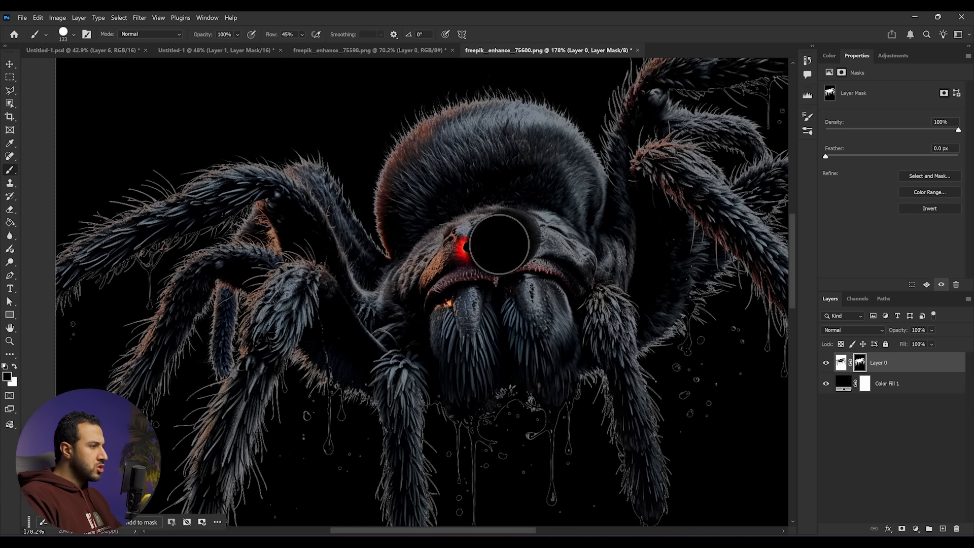
key("x")
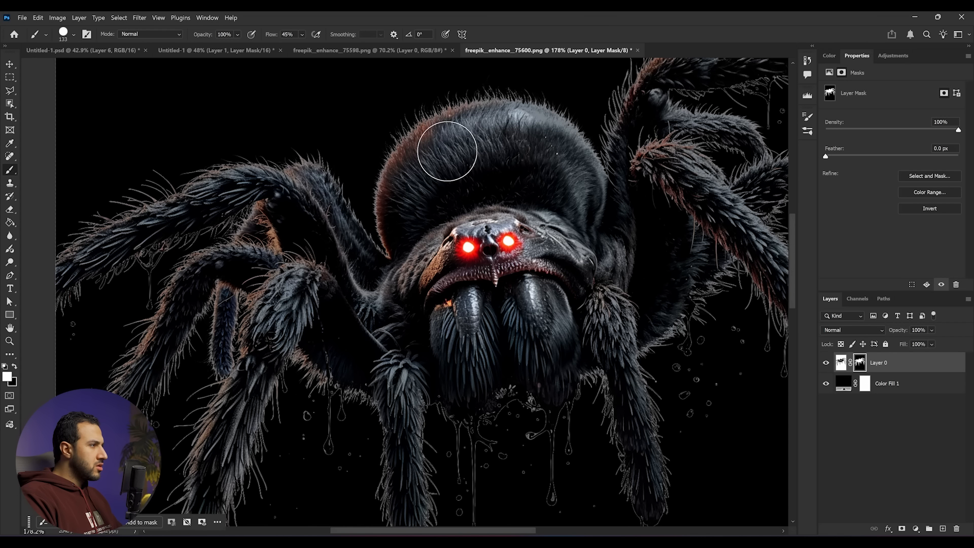
- Refine the spider's layer mask with Select and Mask, setting Shift Edge to -94%
scroll(545, 177, "down", 5)
scroll(558, 247, "up", 8)
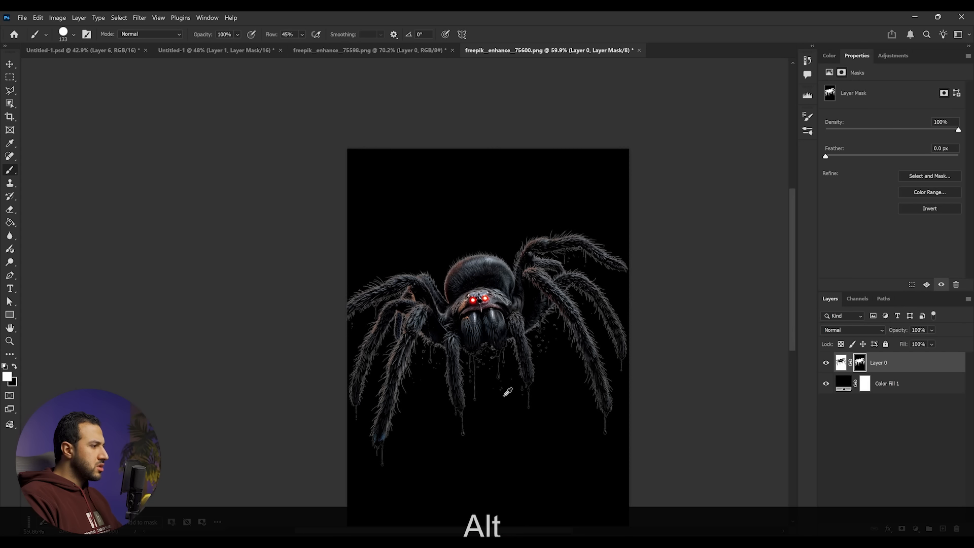
scroll(558, 248, "up", 2)
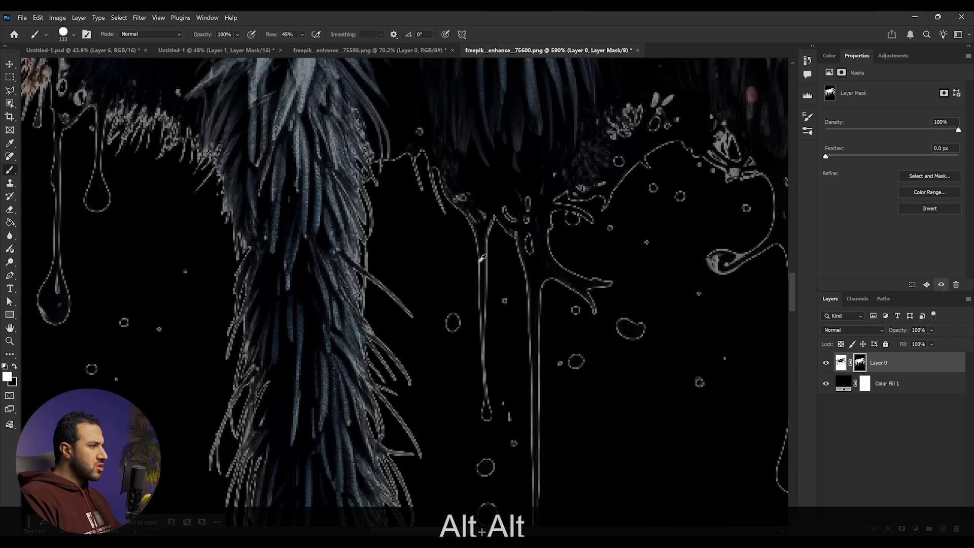
scroll(419, 237, "up", 2)
scroll(418, 237, "down", 2)
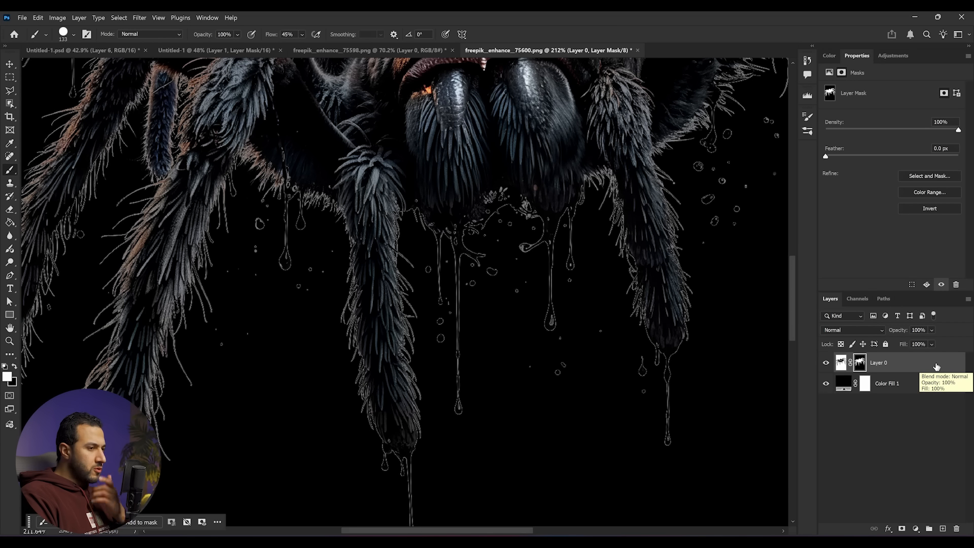
left_click(925, 176)
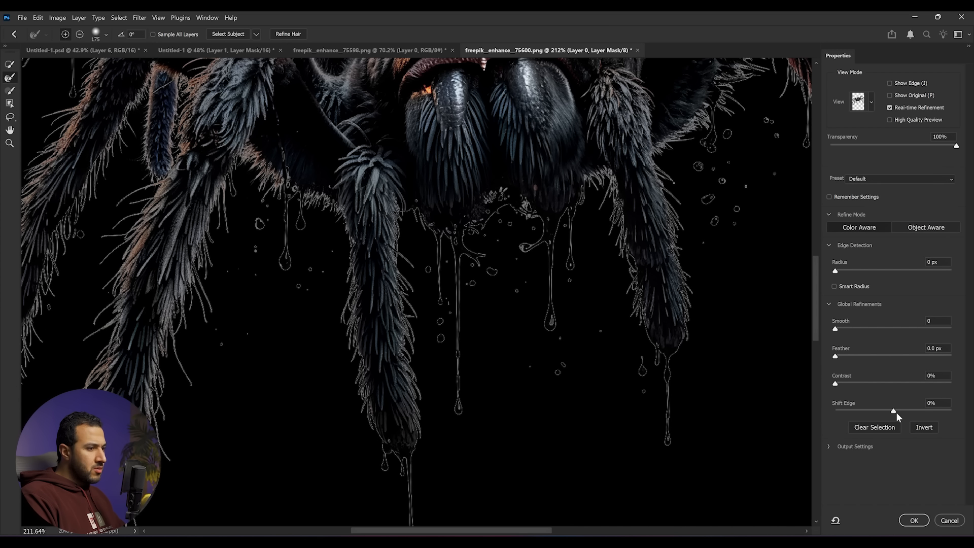
left_click_drag(881, 412, 842, 411)
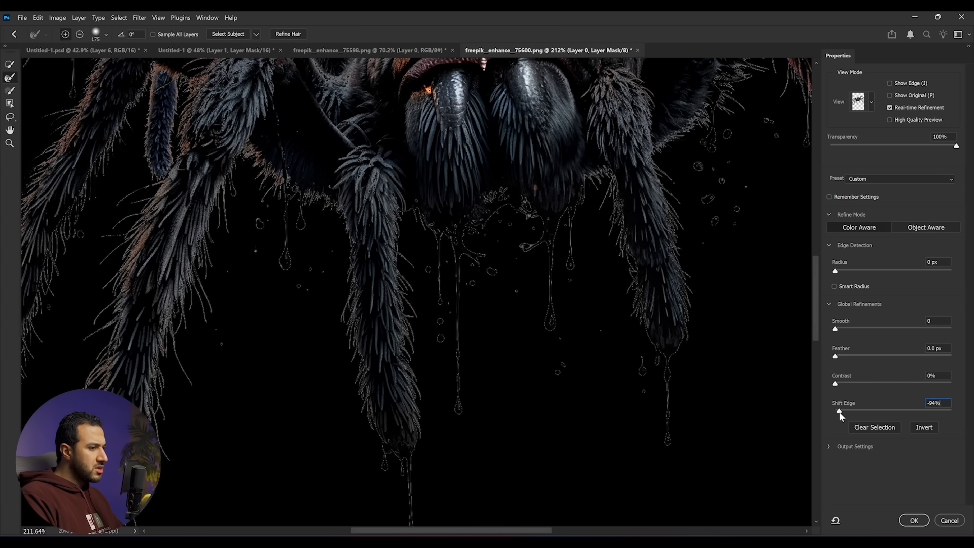
left_click(920, 523)
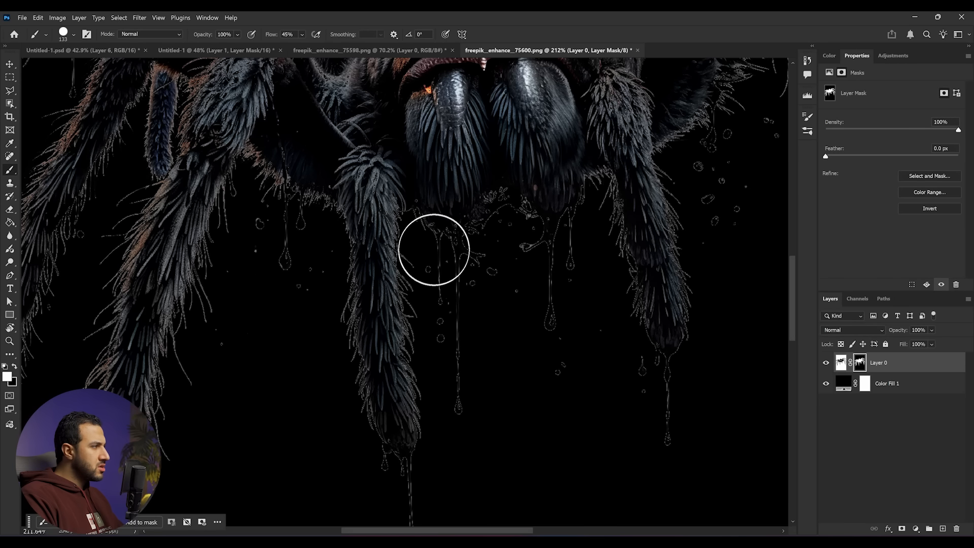
- Convert the spider layer to a smart object and drag it into the Untitled-1 composite
scroll(322, 246, "down", 5)
scroll(322, 245, "up", 7)
scroll(448, 165, "down", 10)
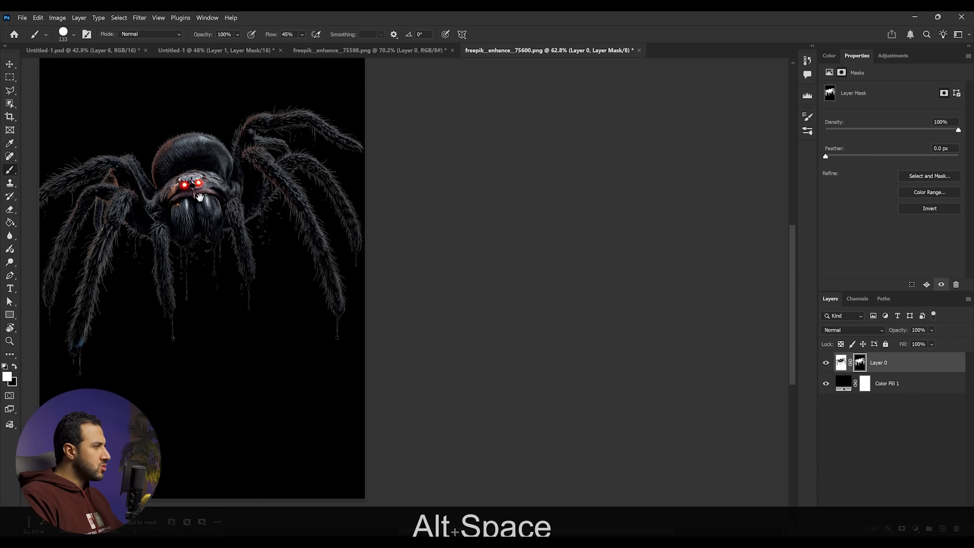
left_click_drag(200, 197, 302, 231)
key("v")
left_click(841, 363)
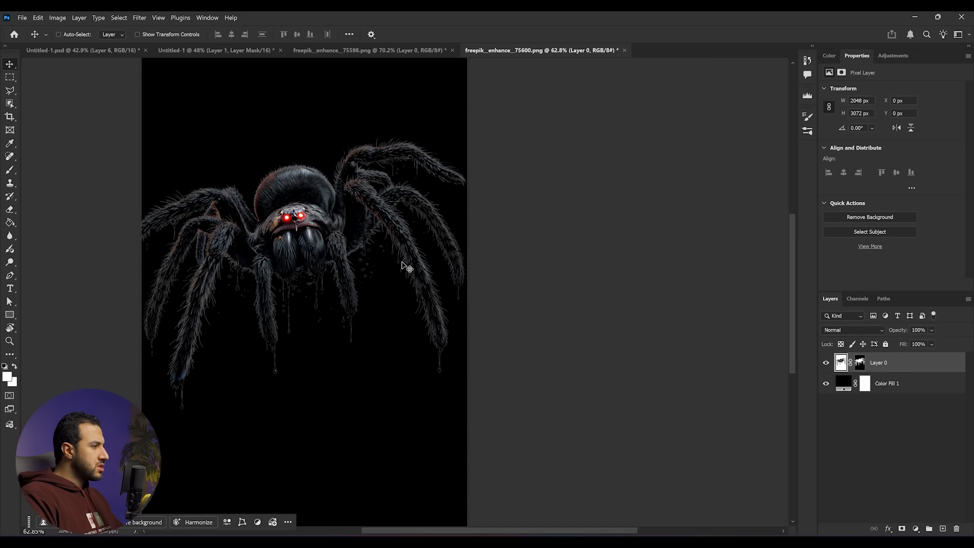
right_click(923, 366)
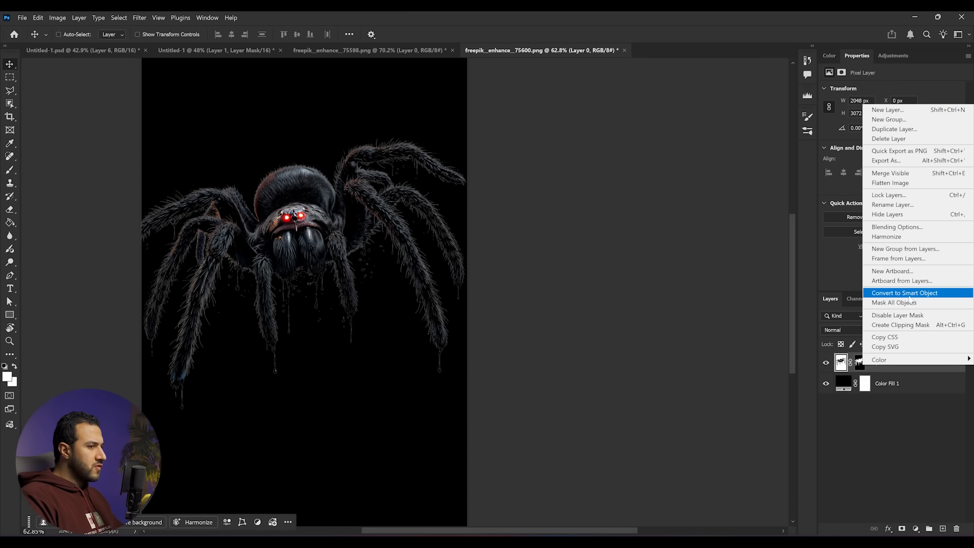
left_click(916, 293)
left_click_drag(350, 274, 474, 261)
left_click(525, 229)
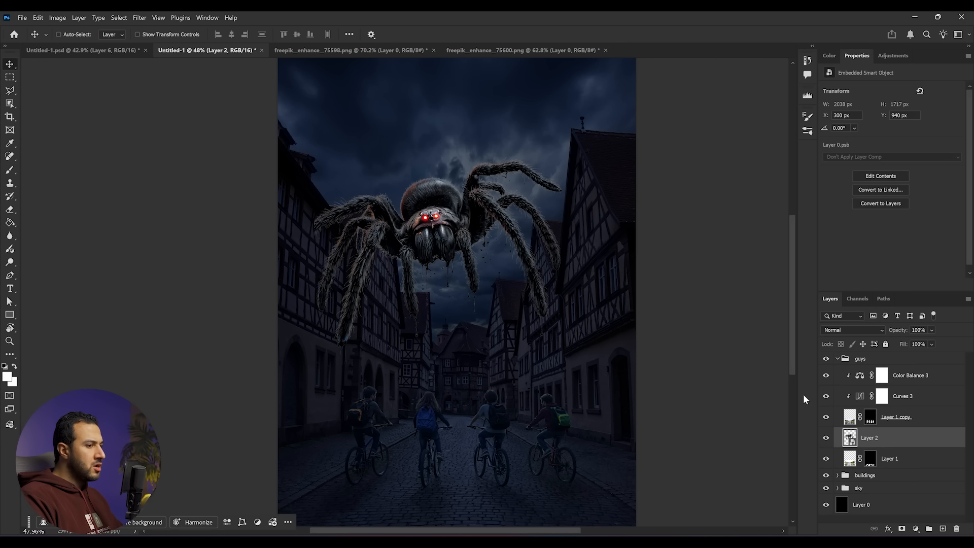
- Move the spider layer to the top of the stack, group it, and name the group spider
left_click_drag(869, 437, 888, 358)
key("ctrl")
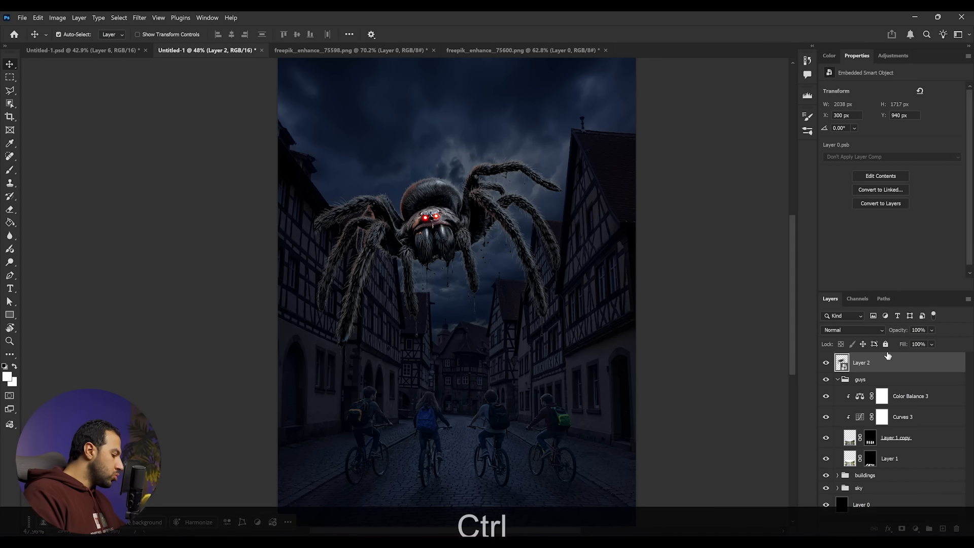
key("ctrl+g")
double_click(864, 359)
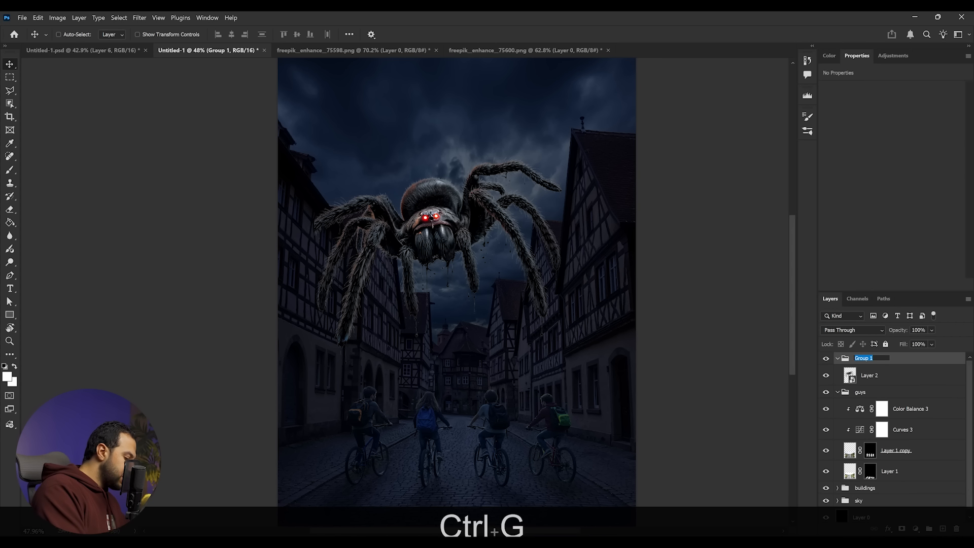
type("spider")
- Reposition the spider higher in the sky between the rows of buildings
left_click_drag(543, 259, 575, 237)
scroll(573, 261, "down", 4)
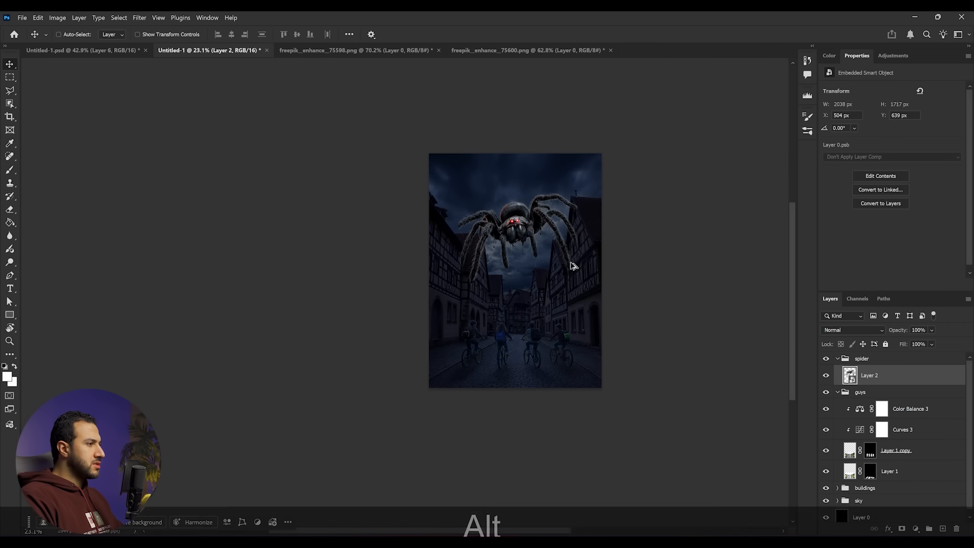
scroll(574, 269, "up", 4)
left_click_drag(548, 203, 549, 223)
- Examine where the spider's legs overlap the building rooftops
scroll(549, 223, "up", 3)
key("Escape")
key("F3")
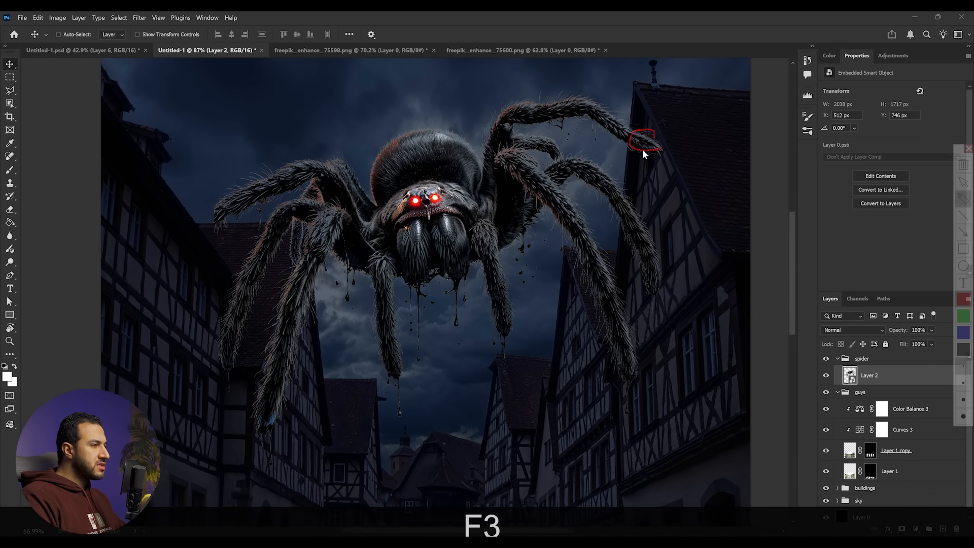
left_click_drag(626, 203, 624, 219)
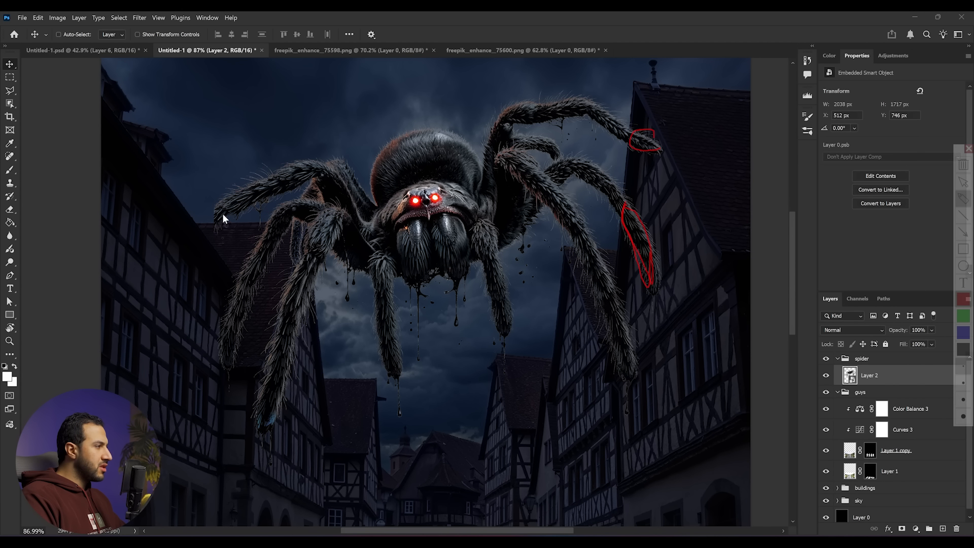
key("Escape")
key("ctrl+0")
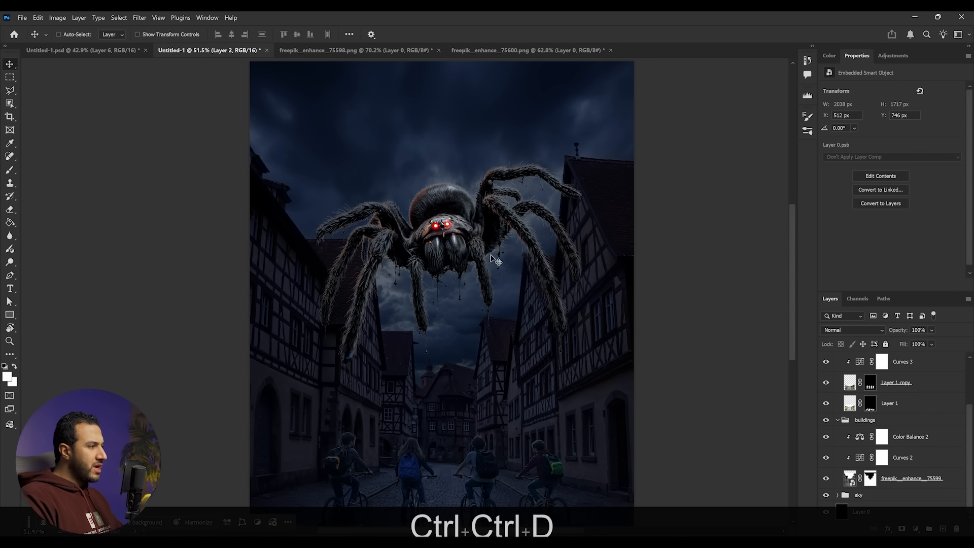
- Add a layer mask to the spider layer and load the buildings layer's mask as a selection
left_click(903, 529)
scroll(898, 481, "down", 3)
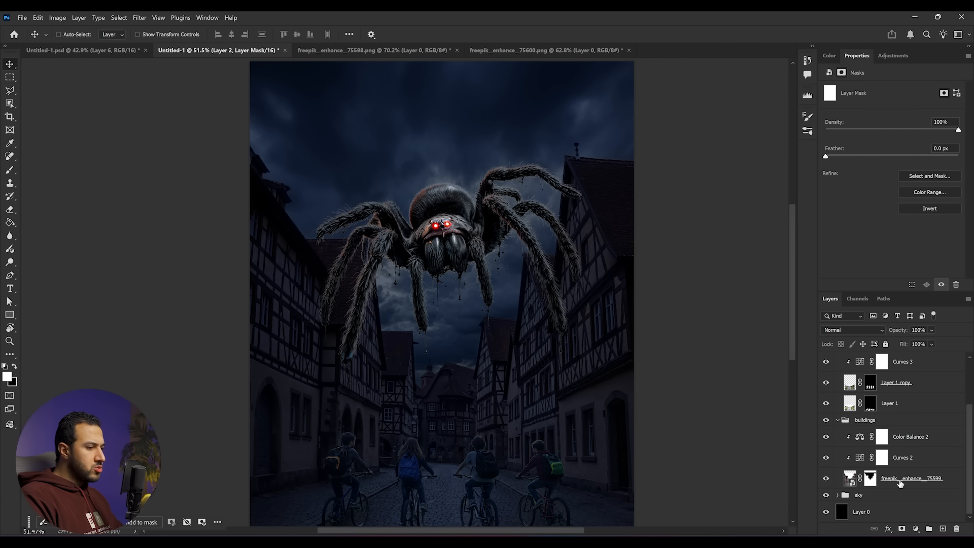
left_click(892, 481)
scroll(502, 290, "up", 3)
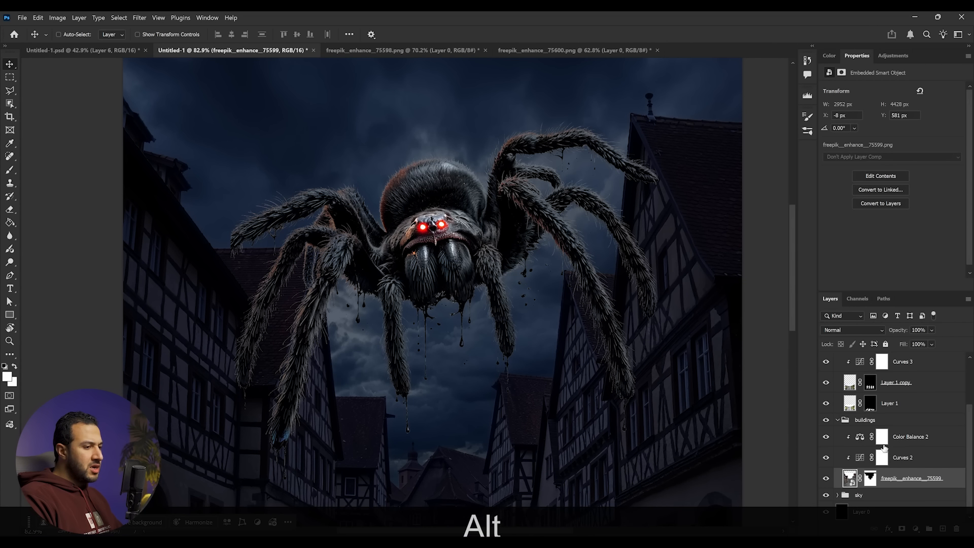
left_click(871, 482, "ctrl")
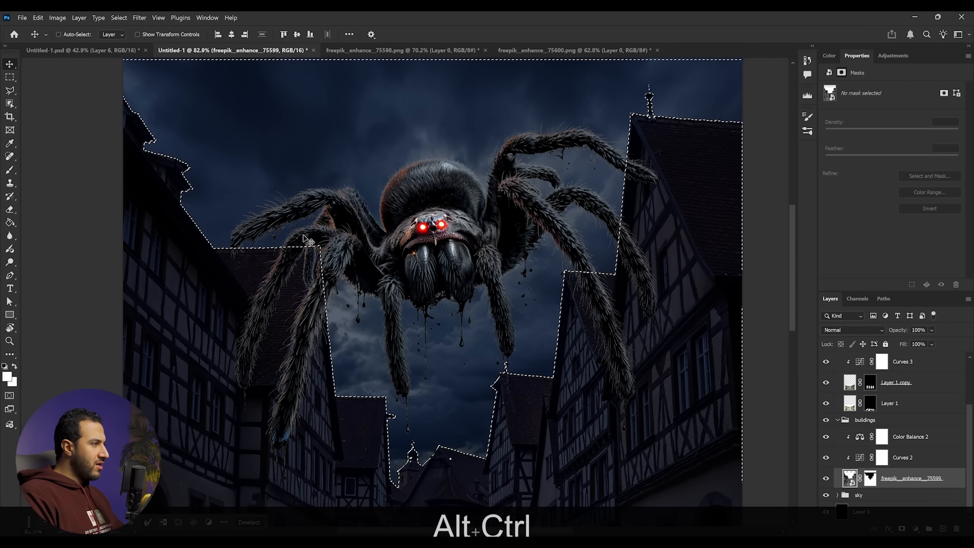
- Paint black on the spider's mask inside the building selection to tuck the legs behind the rooftops, then deselect
scroll(238, 188, "up", 3)
scroll(696, 243, "up", 2)
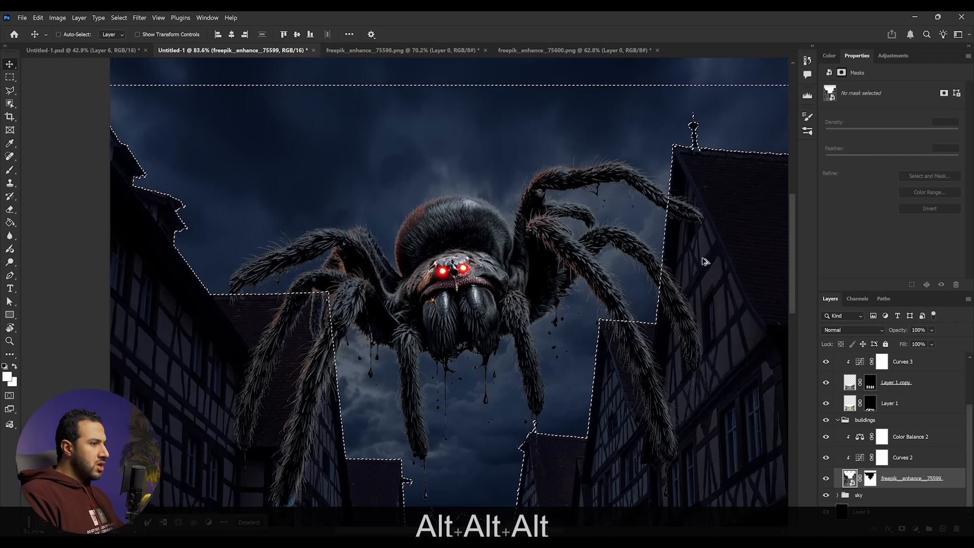
scroll(893, 431, "up", 3)
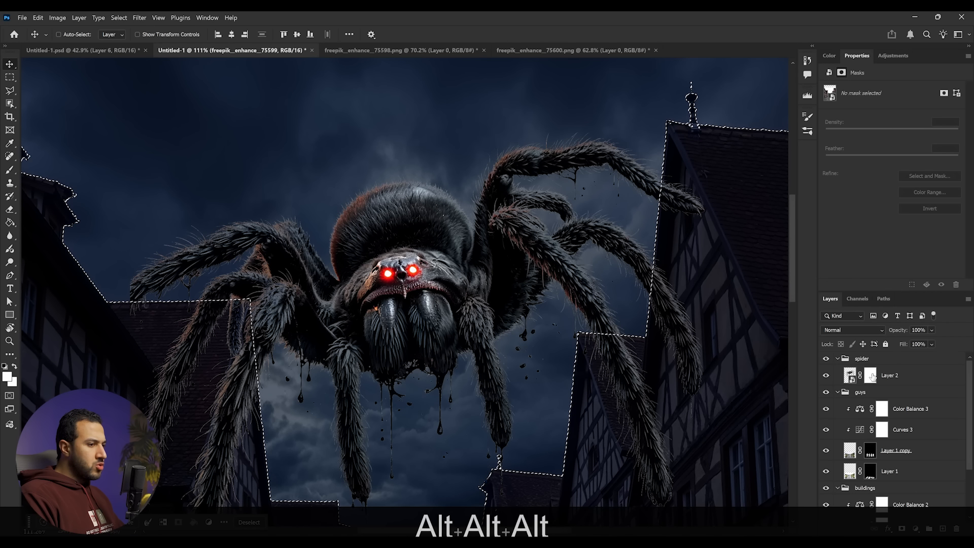
left_click(870, 376)
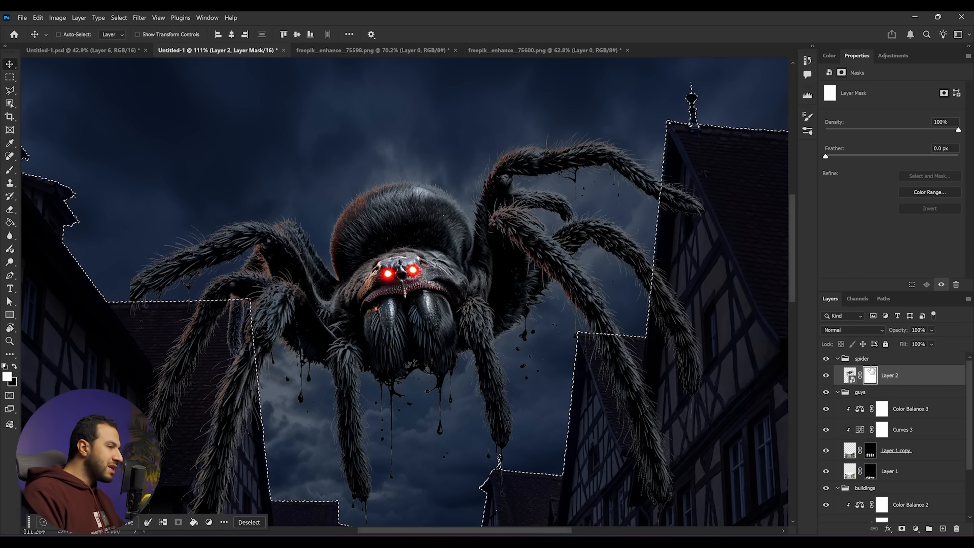
key("b")
left_click_drag(694, 229, 650, 222)
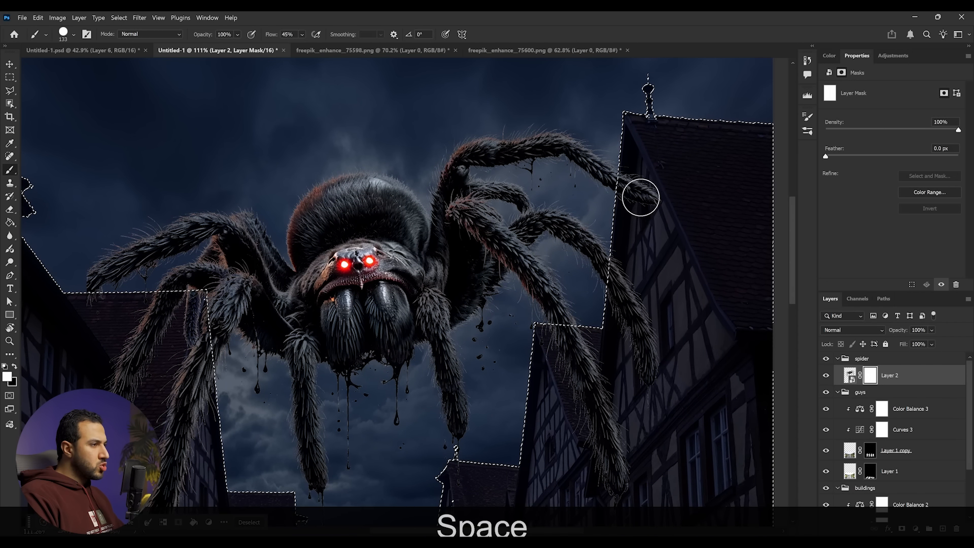
scroll(630, 191, "down", 4)
scroll(631, 191, "up", 2)
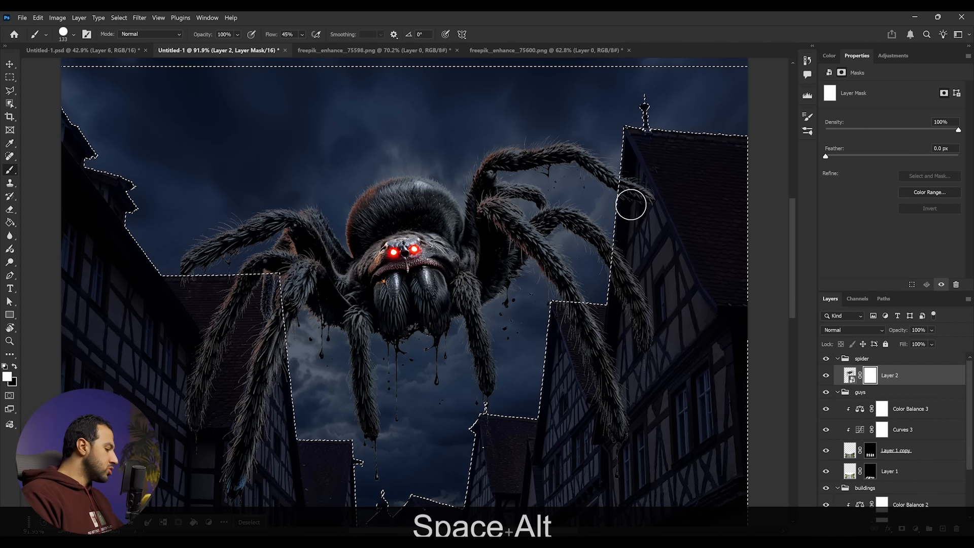
key("b")
key("x")
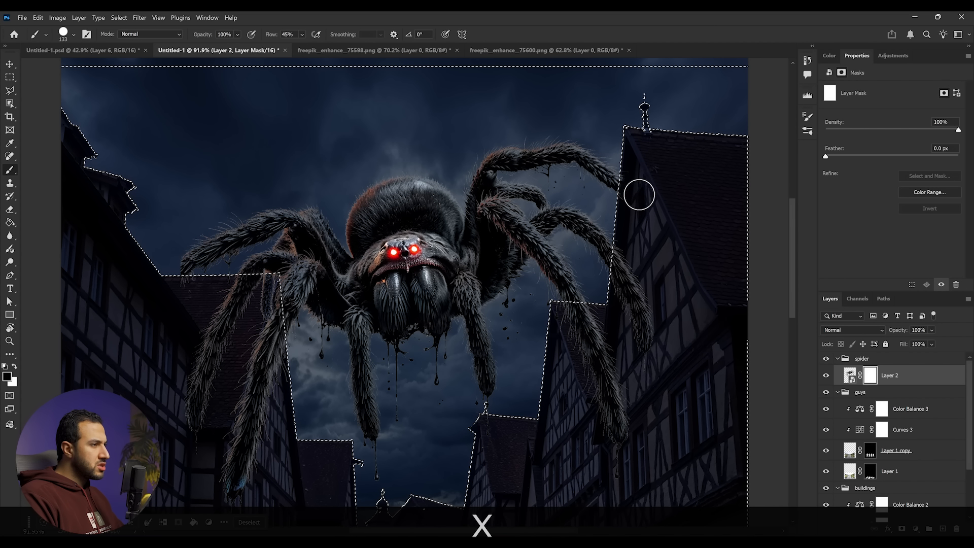
left_click_drag(637, 183, 642, 134)
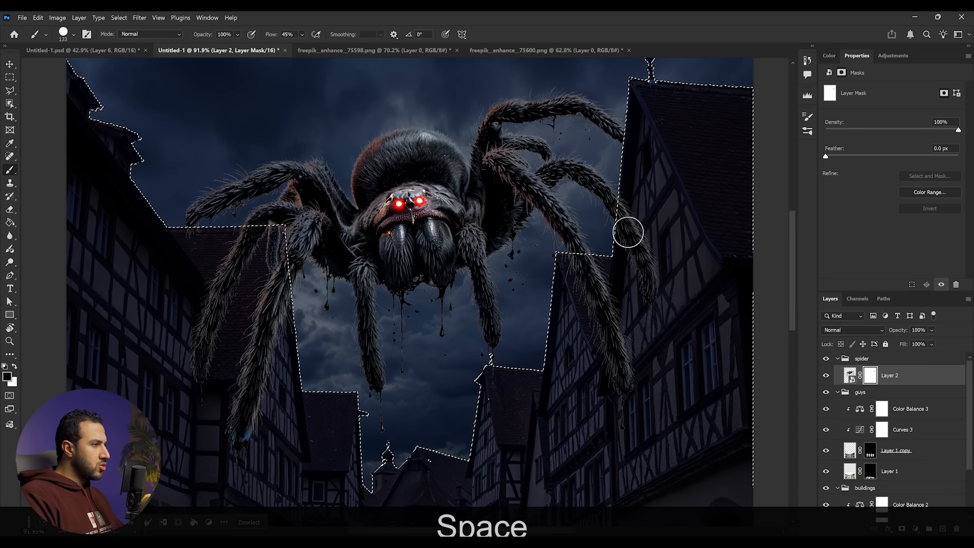
left_click_drag(629, 234, 653, 300)
left_click_drag(528, 302, 591, 283)
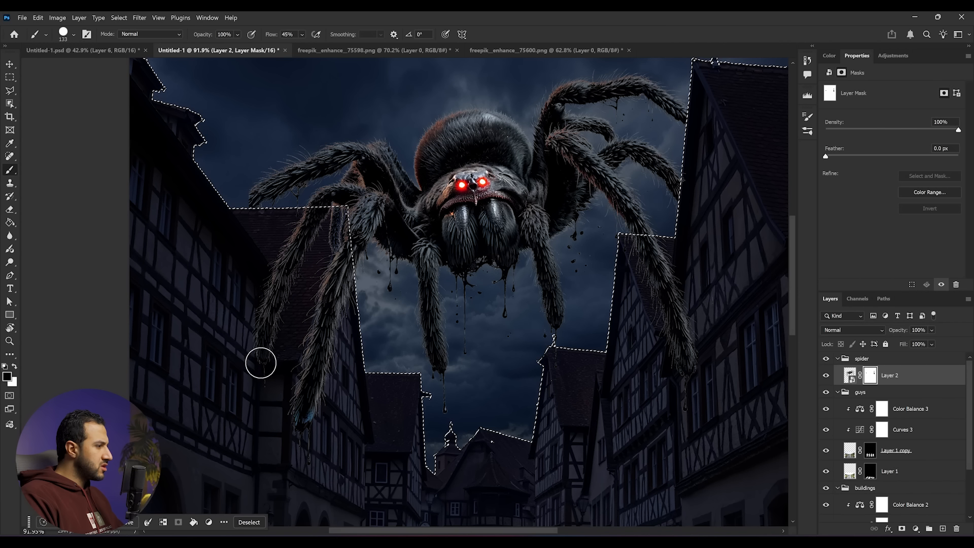
mouse_move(251, 371)
left_mouse_down()
mouse_move(261, 318)
mouse_move(316, 209)
mouse_move(311, 224)
left_mouse_up()
left_click_drag(300, 264, 278, 318)
scroll(257, 327, "down", 8)
scroll(267, 331, "up", 3)
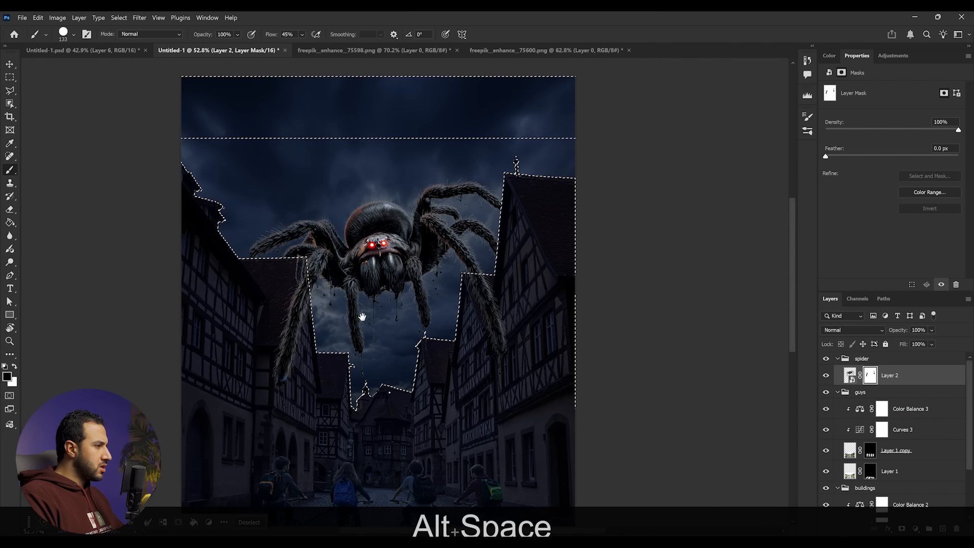
left_click_drag(361, 318, 431, 279)
key("ctrl+d")
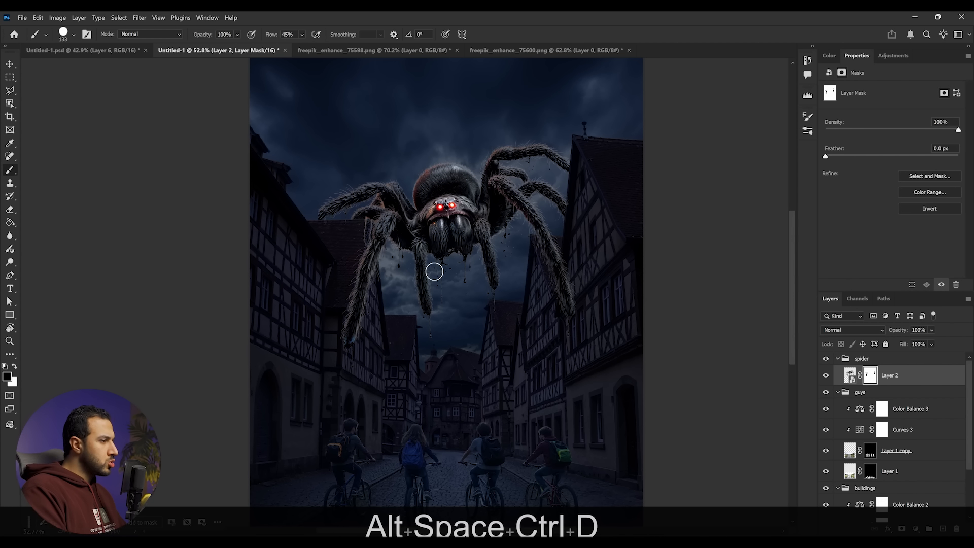
scroll(451, 247, "down", 4)
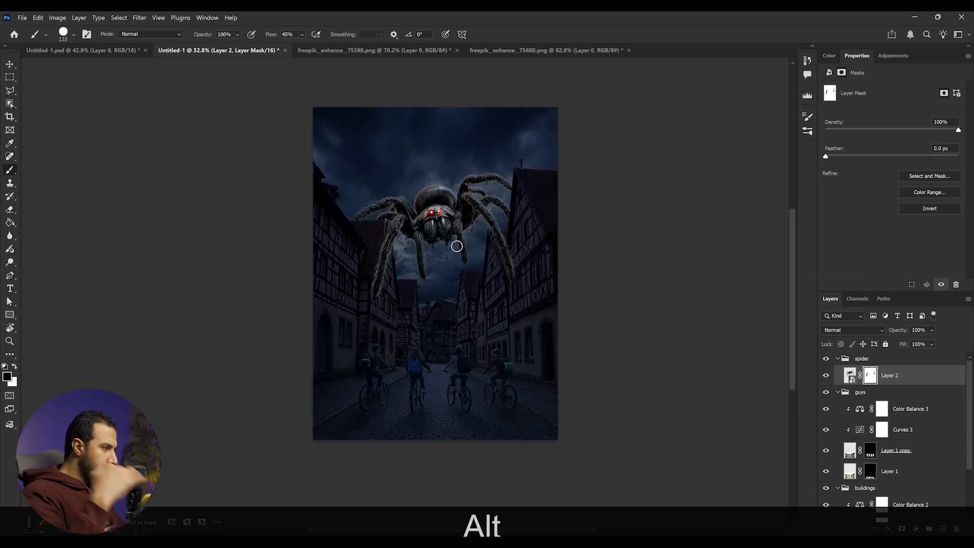
scroll(457, 245, "up", 4)
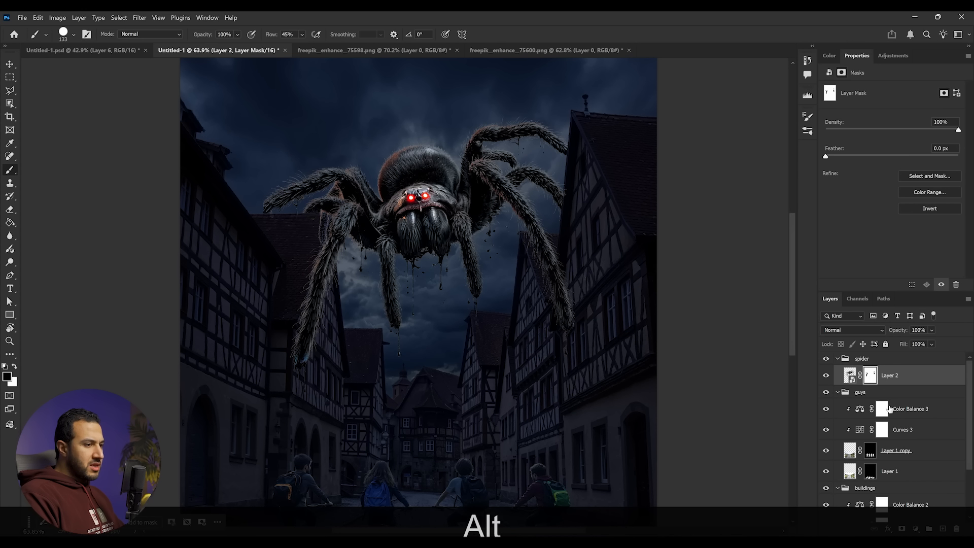
- Add a Curves adjustment clipped to the spider and darken it by lowering the highlight output to 86
left_click(889, 57)
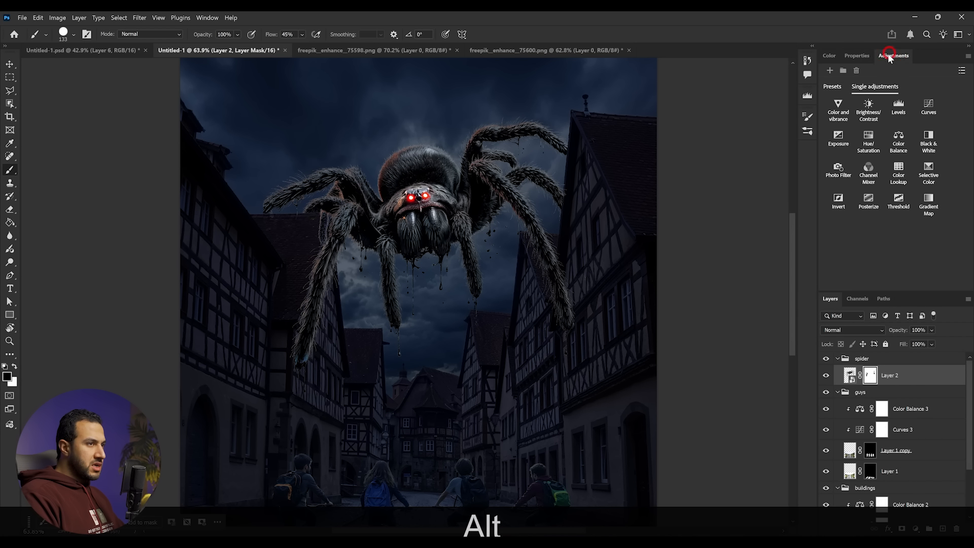
left_click(932, 106)
left_click_drag(960, 116, 964, 188)
left_click(897, 284)
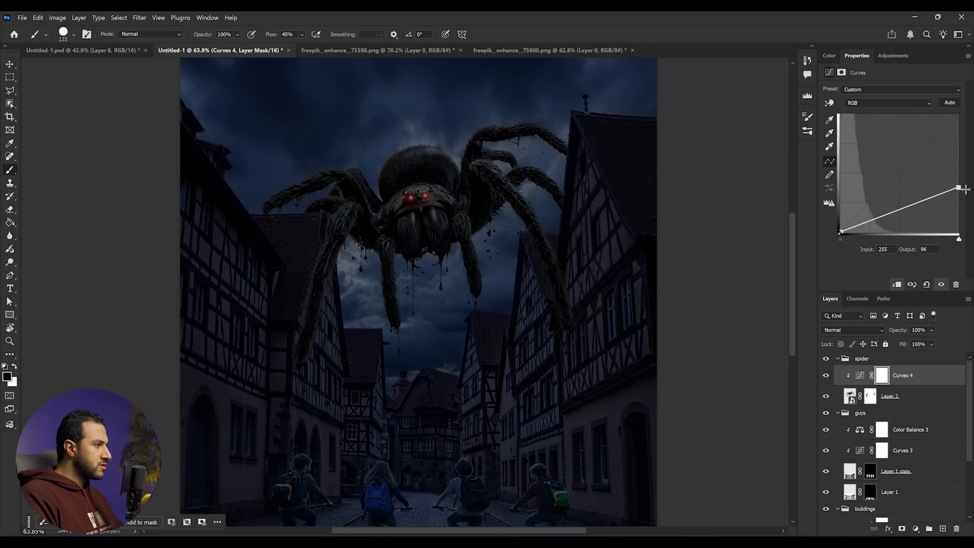
scroll(583, 288, "down", 3)
scroll(690, 280, "up", 3)
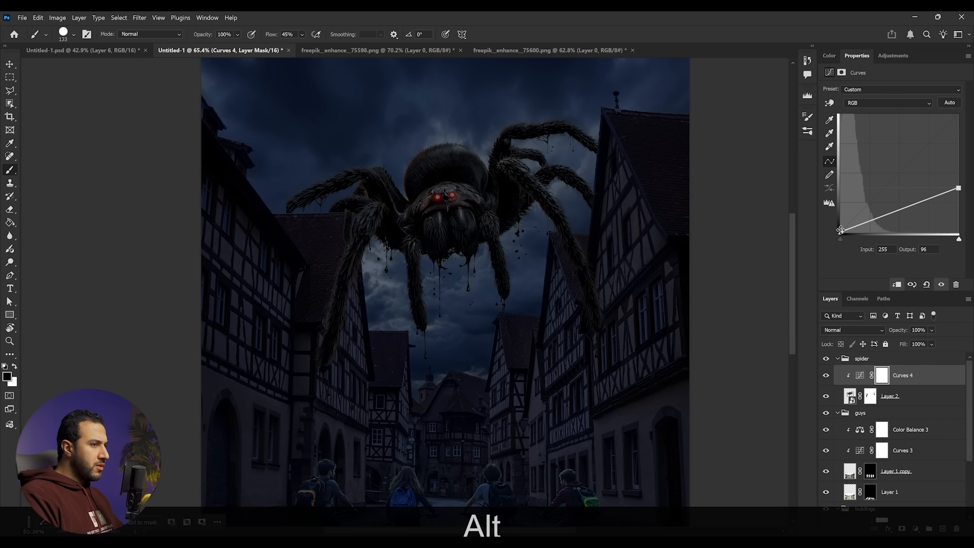
left_click_drag(838, 228, 838, 227)
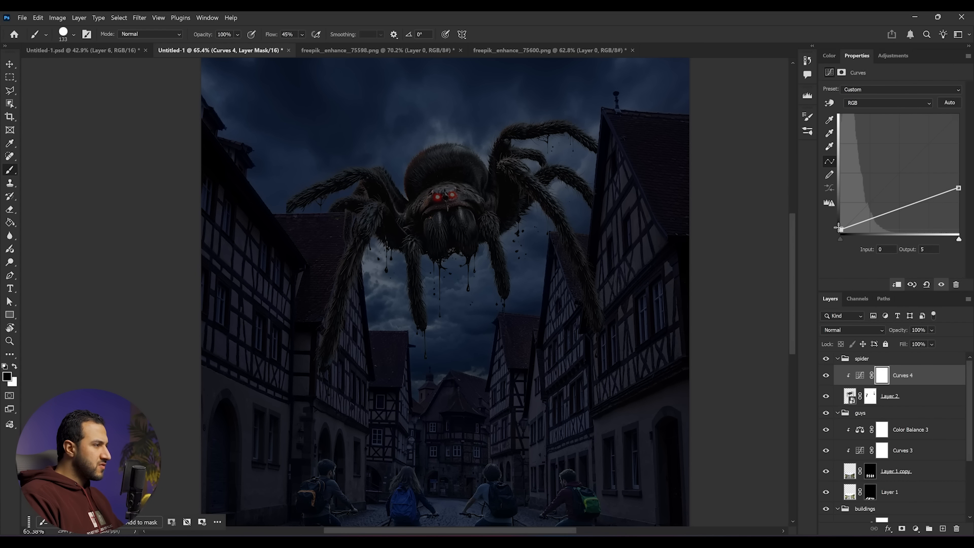
left_click_drag(956, 187, 965, 190)
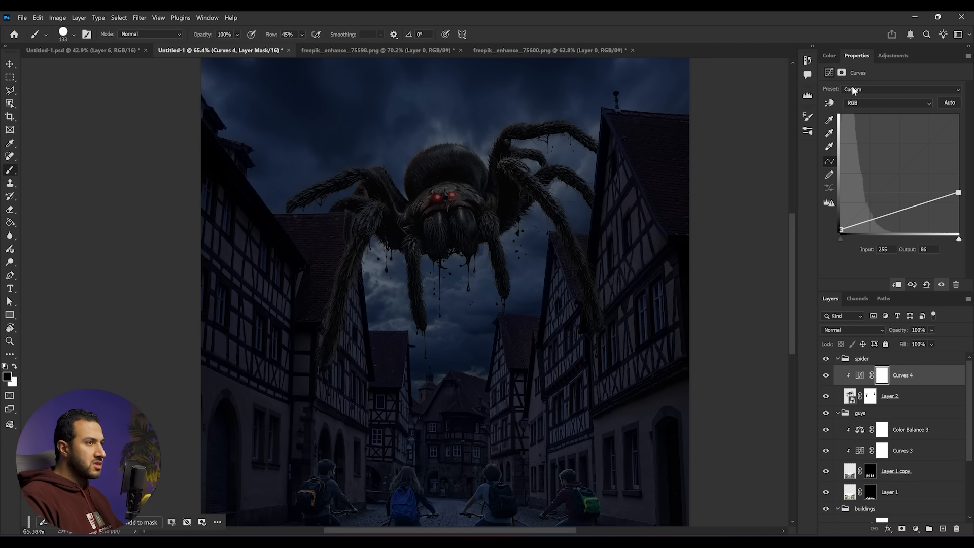
- Add a clipped Color Balance adjustment to the spider with midtones Cyan-Red -14 and Yellow-Blue +22
left_click(884, 55)
left_click(899, 137)
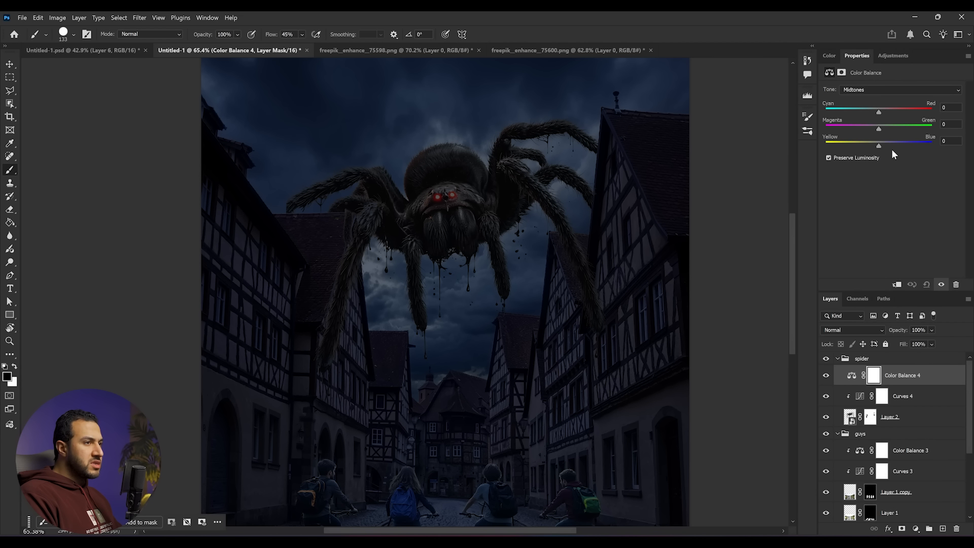
left_click(897, 284)
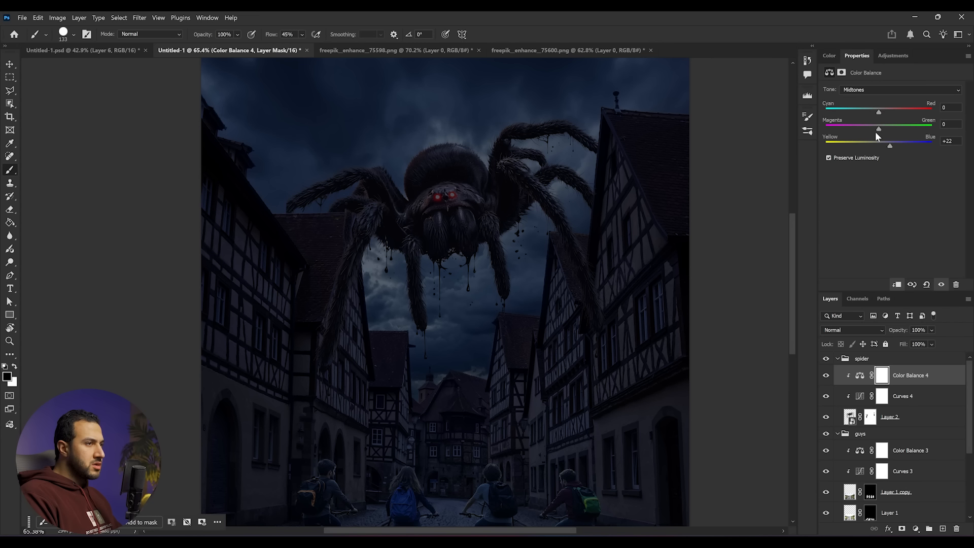
scroll(455, 311, "down", 5)
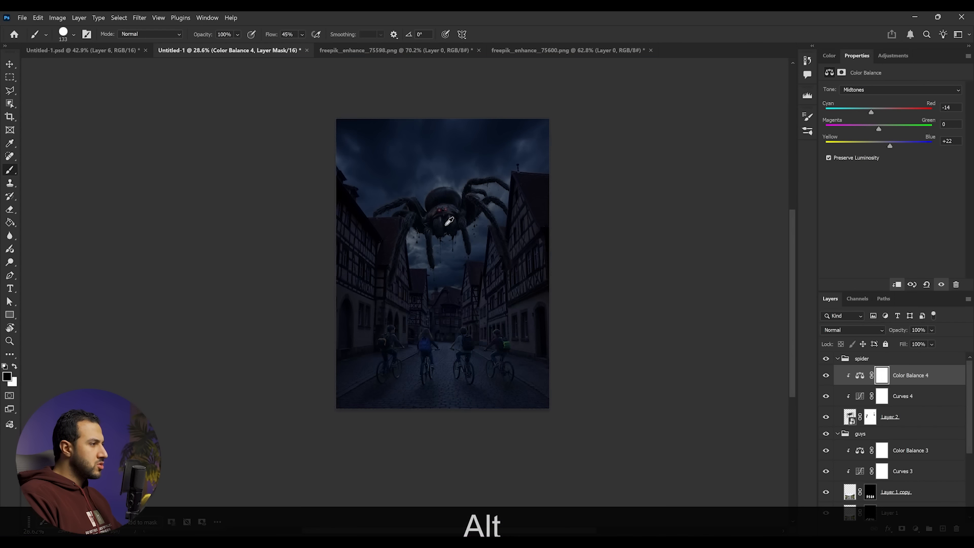
scroll(440, 215, "up", 7)
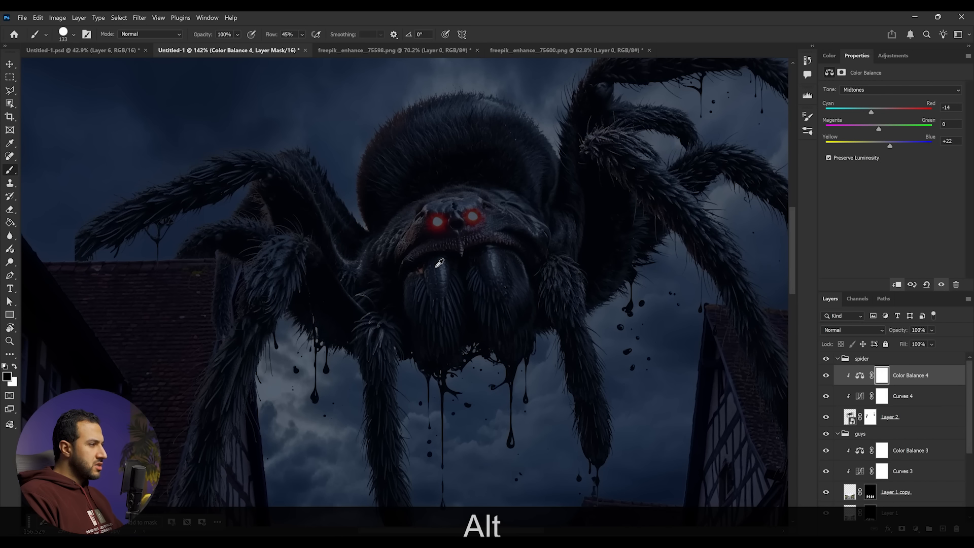
- Paint on the spider's Curves mask with a soft round brush over the eyes to keep them glowing
left_click(881, 397)
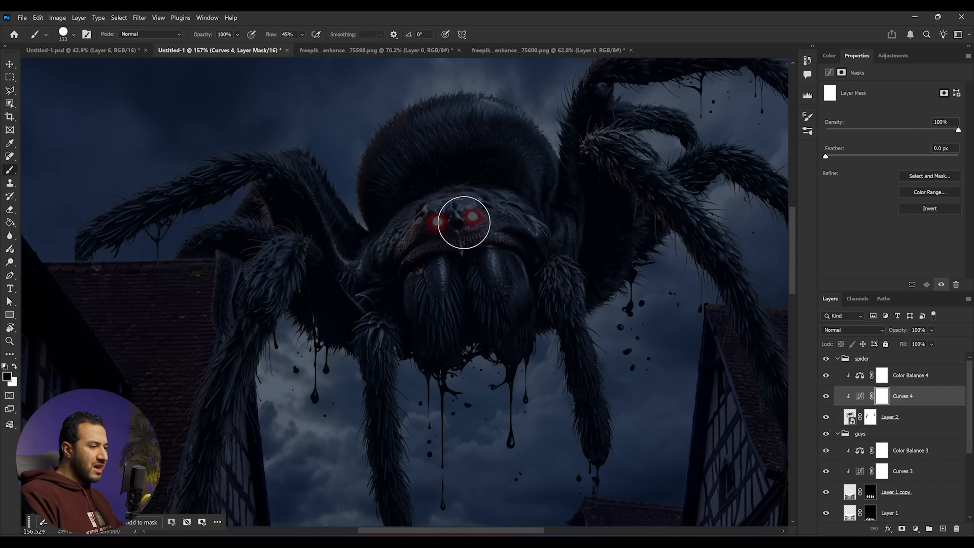
key("b")
scroll(467, 222, "up", 3)
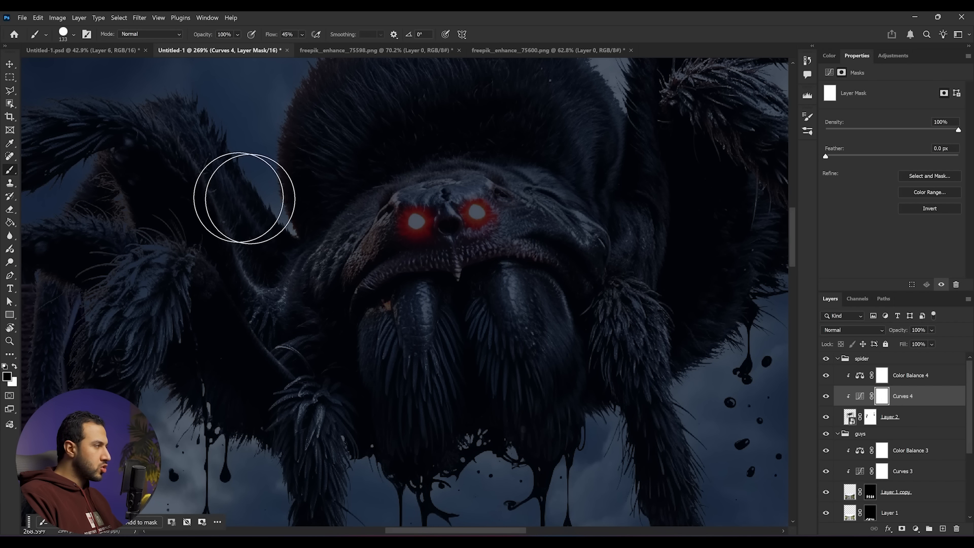
right_click(447, 241)
left_click(546, 366)
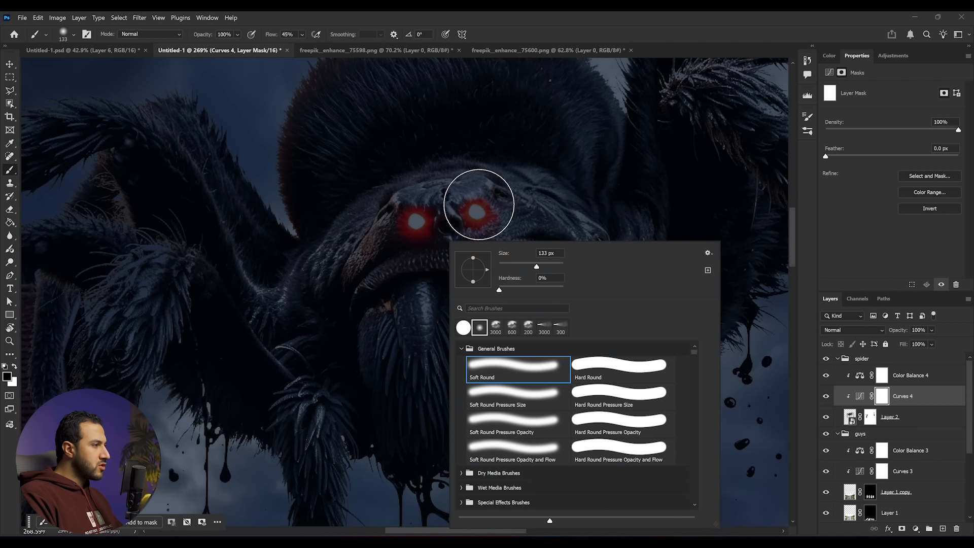
left_click(477, 217)
key("ctrl+z")
left_click_drag(473, 219, 418, 222)
left_click_drag(480, 231, 524, 279)
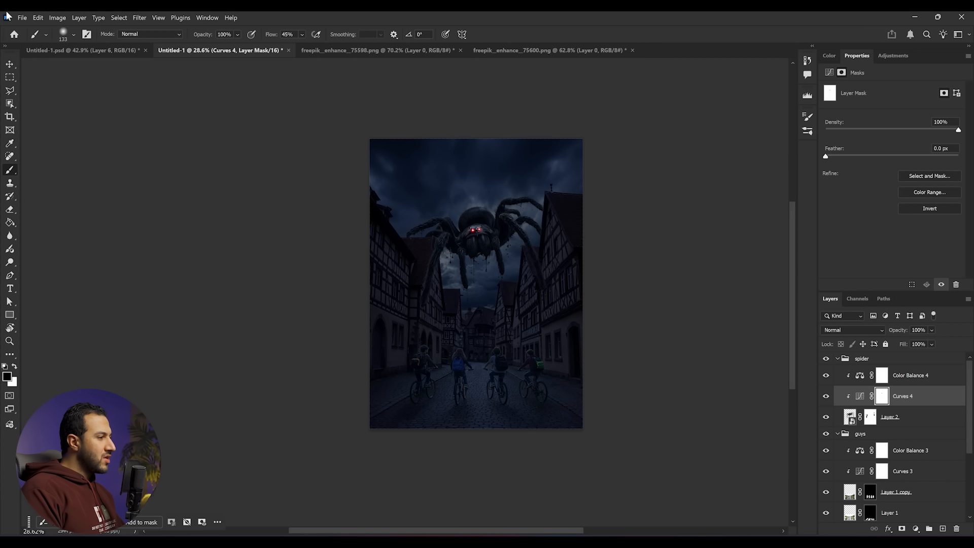
- Add a Gradient Map adjustment at the top of the sky group and open its gradient editor
scroll(485, 285, "up", 2)
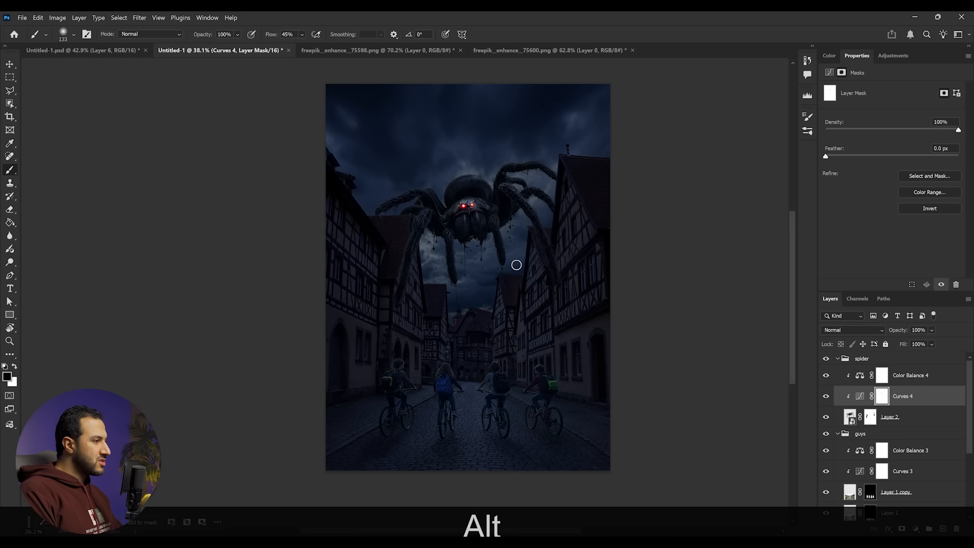
scroll(844, 486, "down", 3)
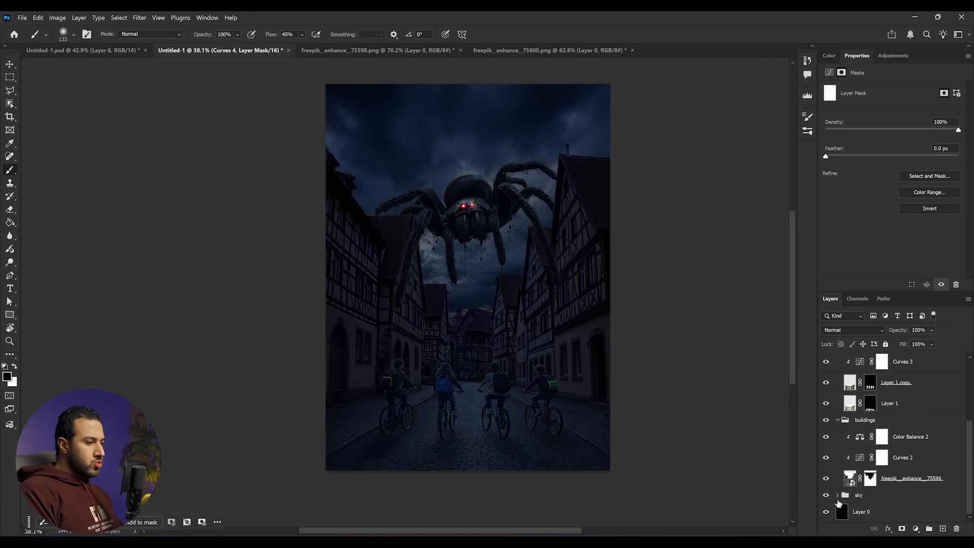
left_click(837, 495)
left_click(937, 455)
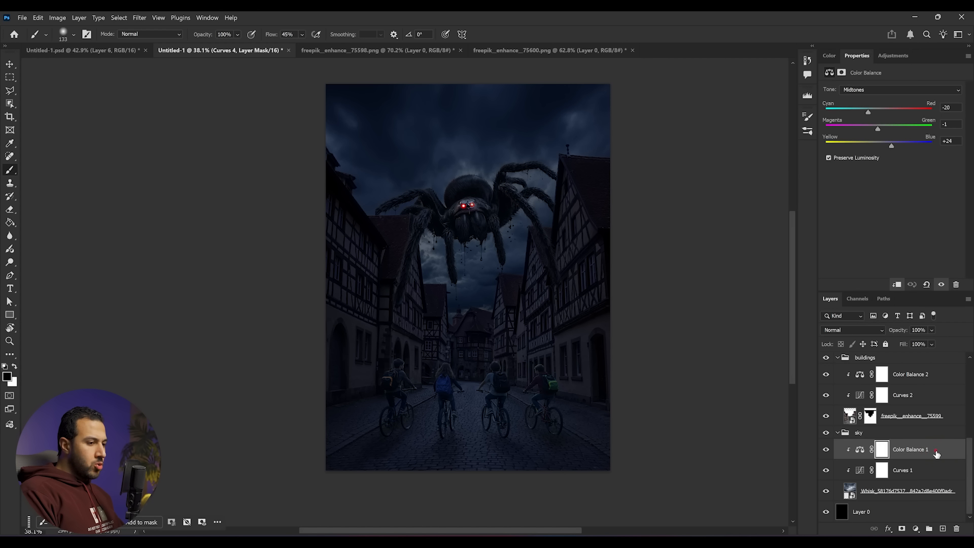
left_click(917, 530)
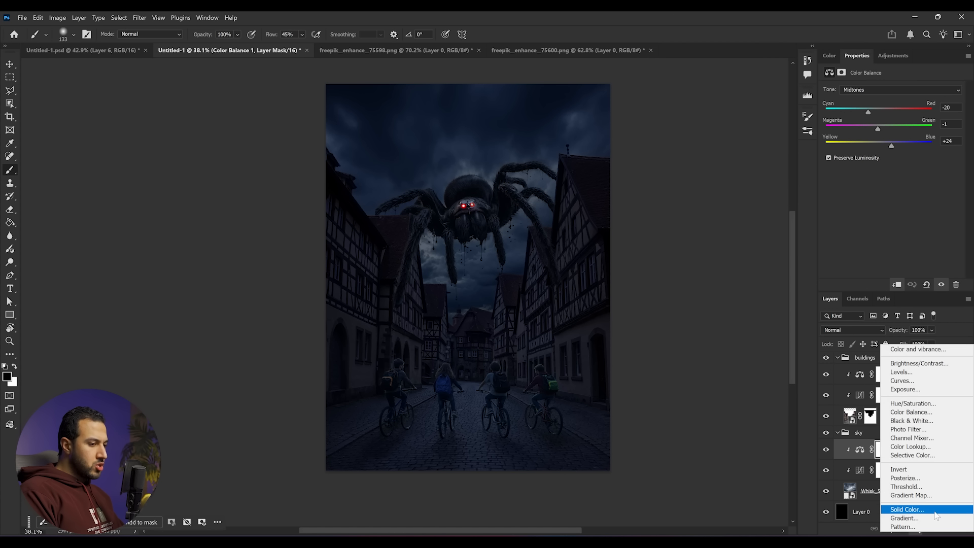
left_click(911, 496)
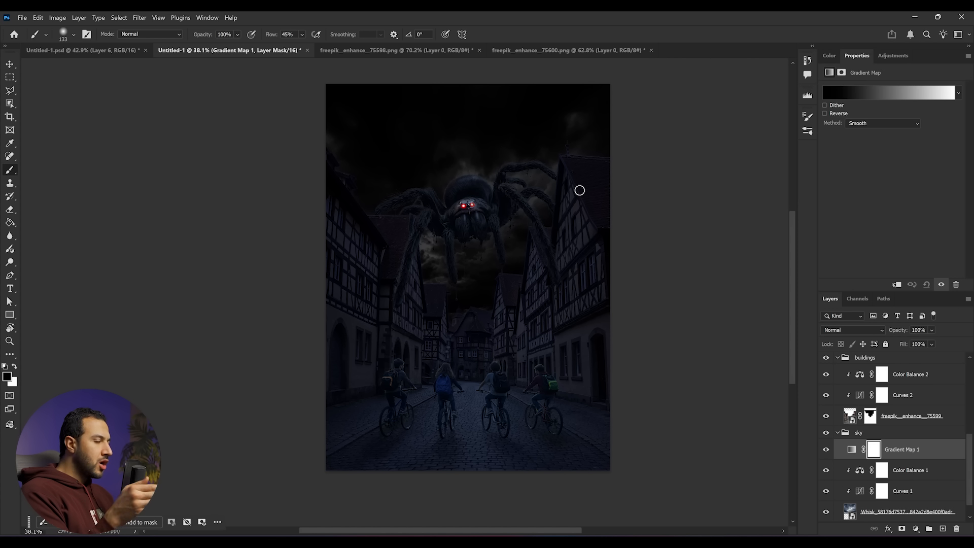
left_click(863, 93)
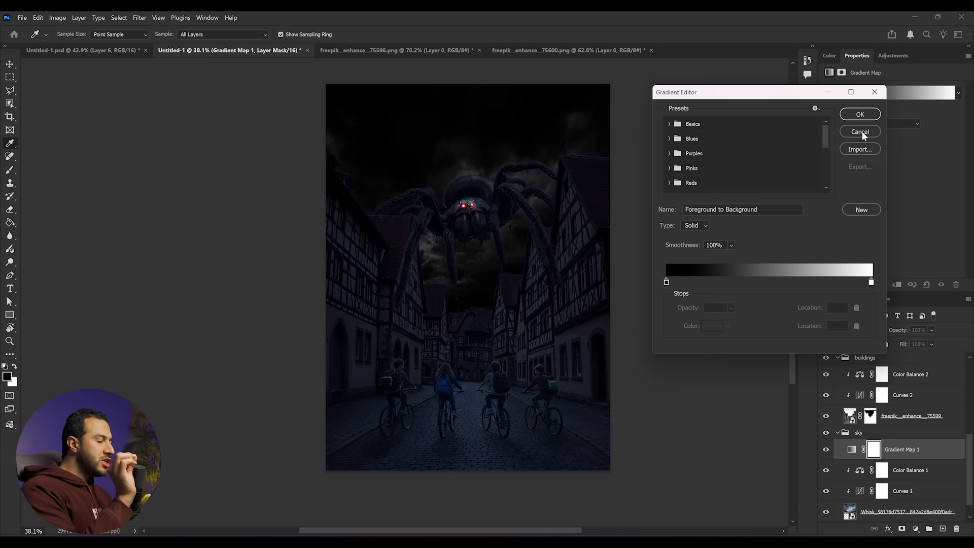
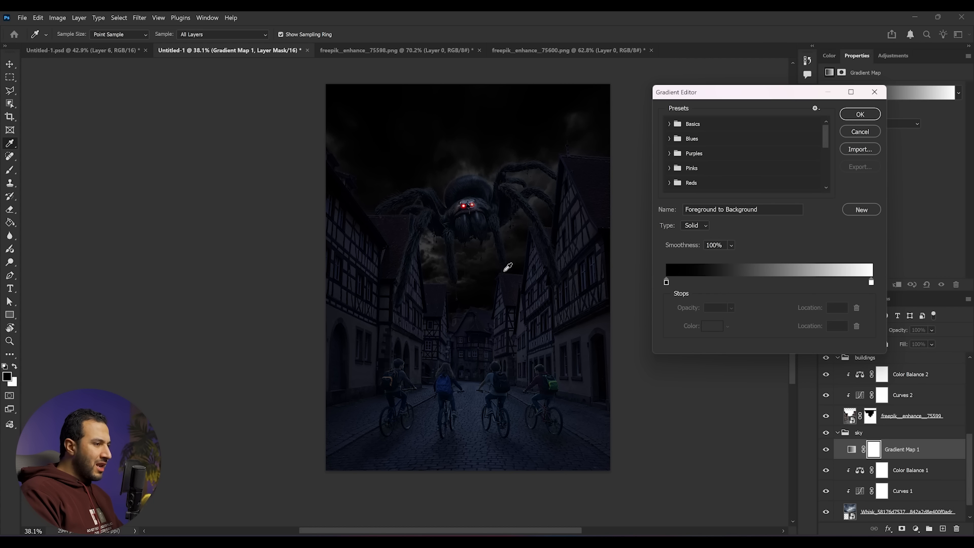
- Recolor the gradient's right end stop to salmon ff7878
double_click(871, 282)
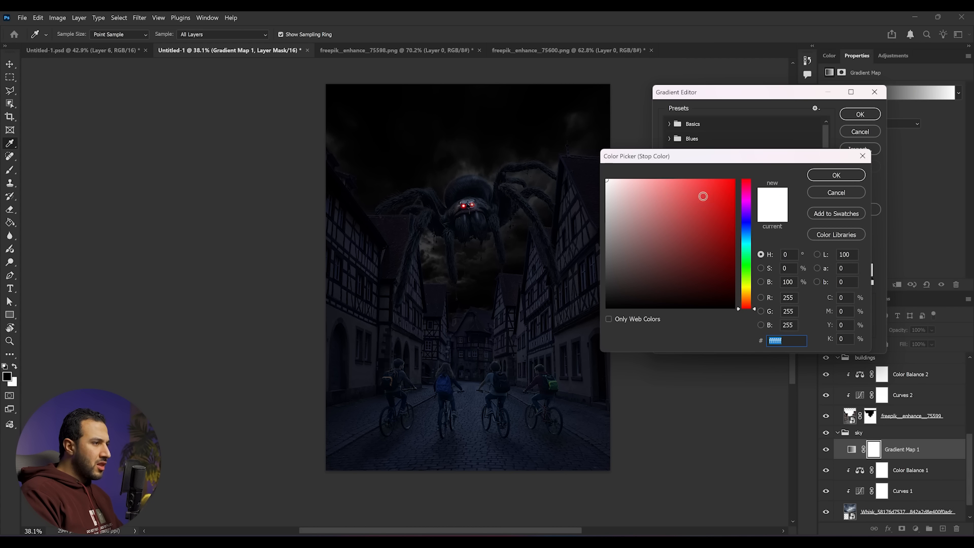
left_click(715, 179)
left_click(711, 206)
left_click_drag(715, 187, 675, 172)
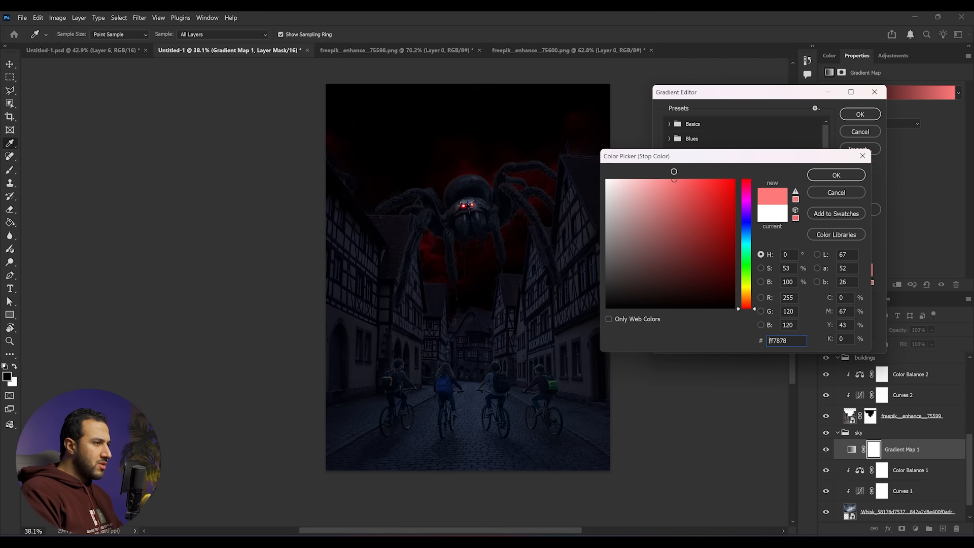
left_click(832, 178)
- Add a gradient stop at location 53 and color it red c51d1d
left_click(777, 283)
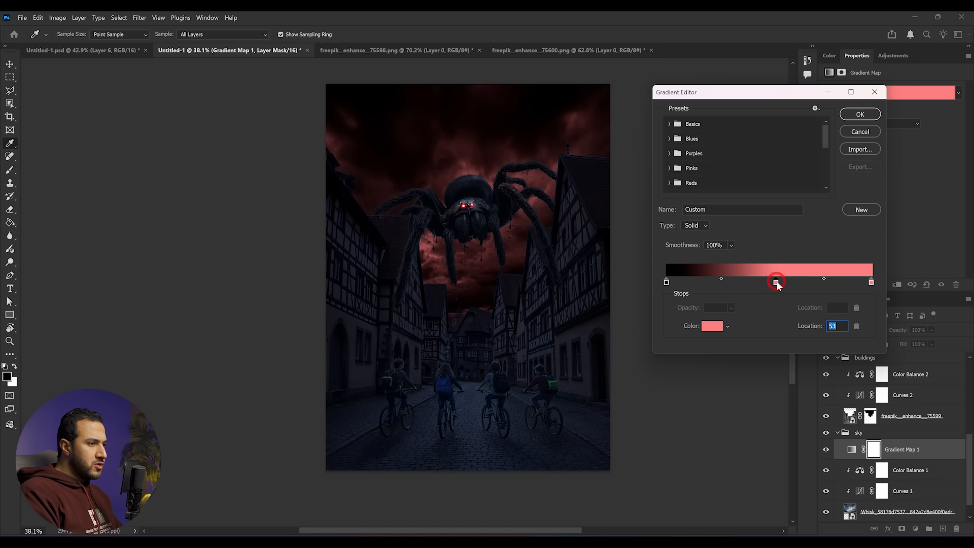
double_click(776, 282)
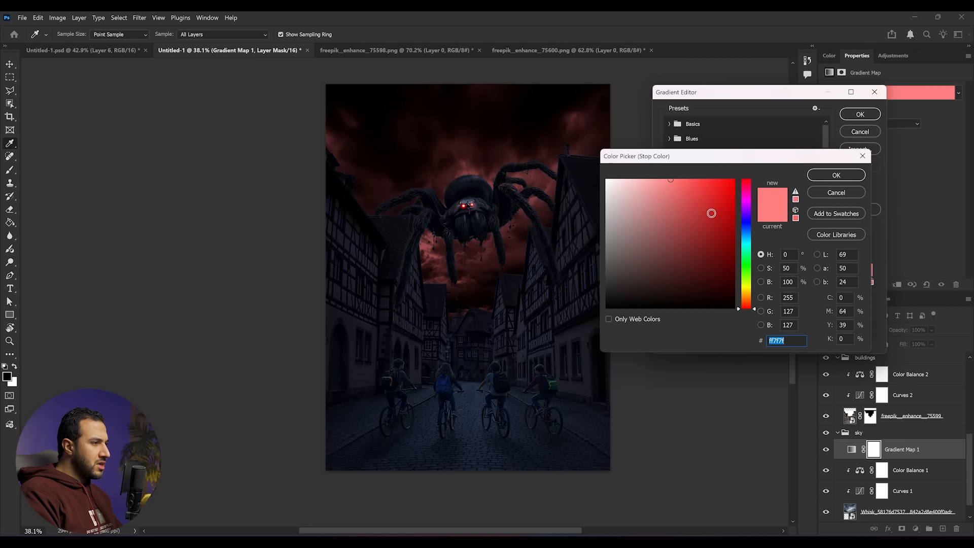
left_click(706, 214)
left_click_drag(704, 209, 713, 208)
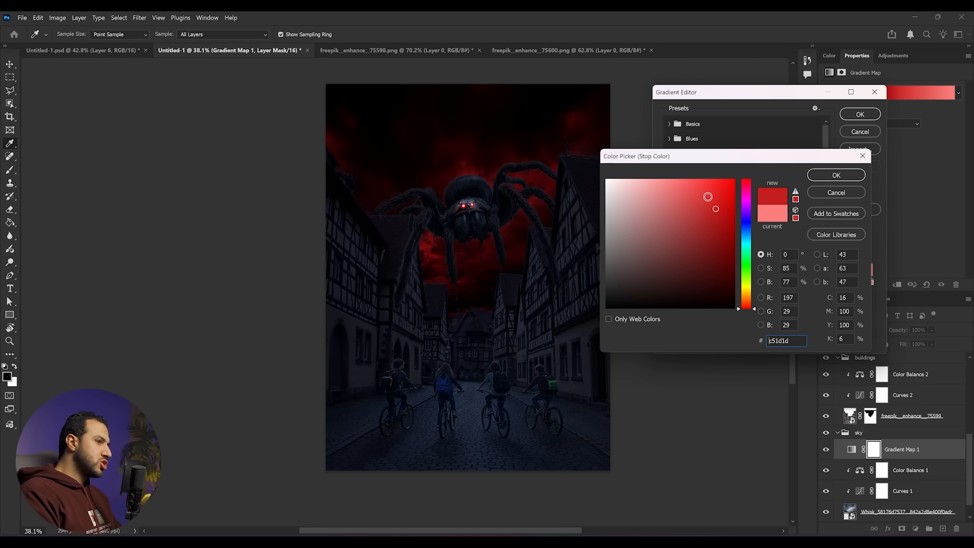
left_click(710, 203)
left_click(857, 176)
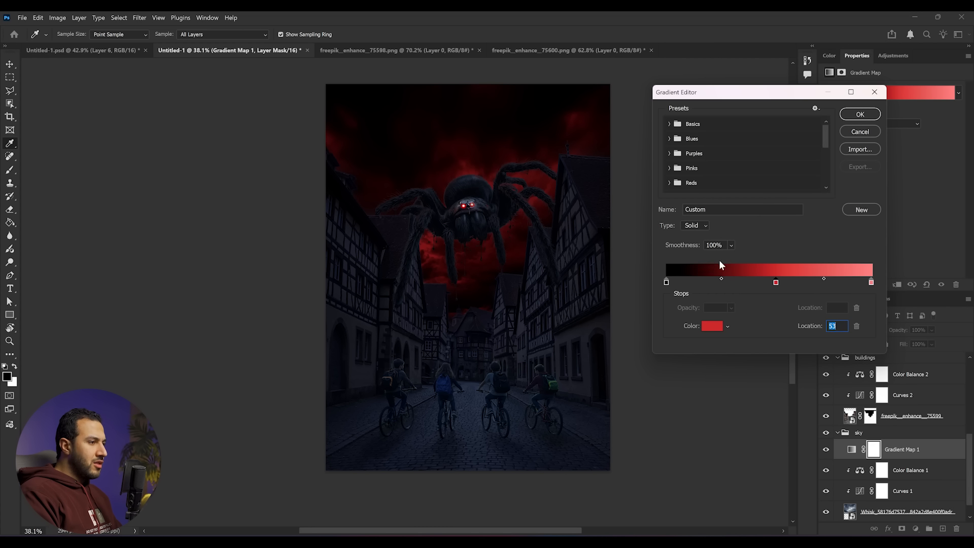
- Add a gradient stop at location 12 colored dark red 410202 and confirm the gradient
left_click(693, 282)
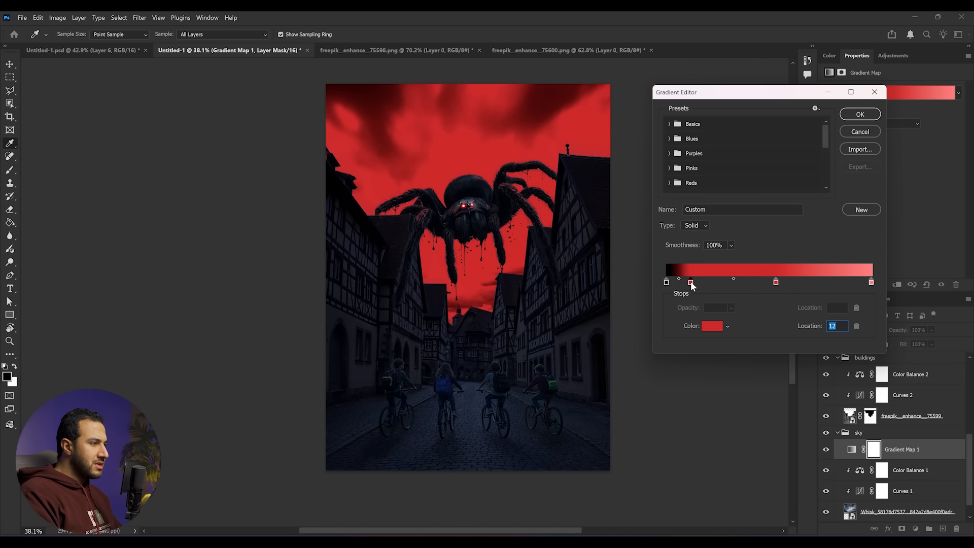
double_click(693, 283)
left_click(728, 271)
left_click_drag(727, 271, 728, 272)
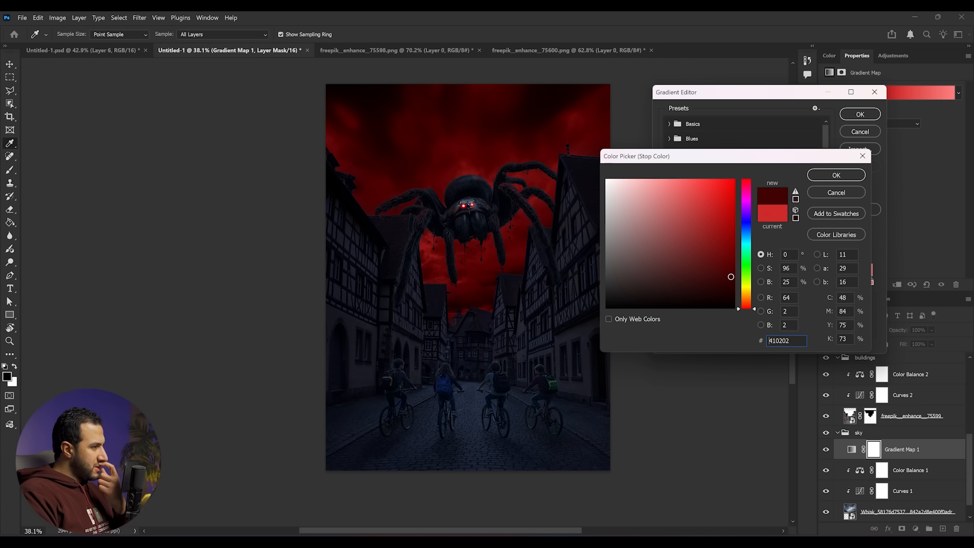
left_click(837, 175)
left_click(860, 114)
- Toggle the Gradient Map's visibility to compare the sky with and without it
key("b")
scroll(562, 178, "down", 1)
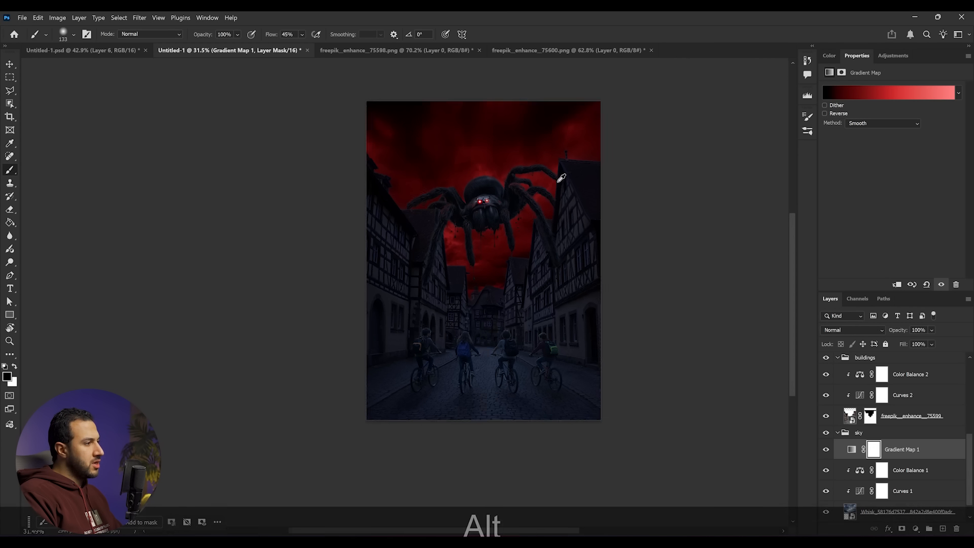
scroll(529, 374, "up", 5)
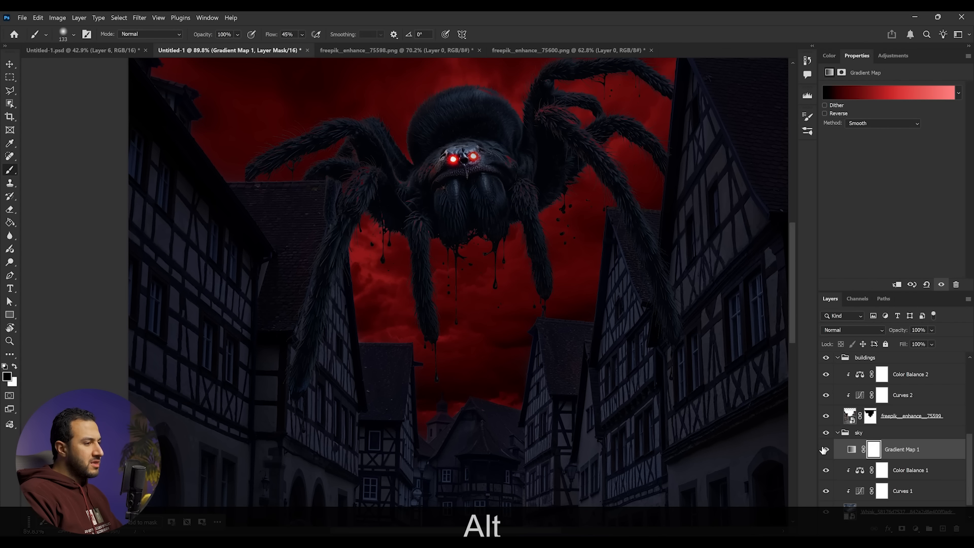
left_click(825, 450)
left_click(825, 450)
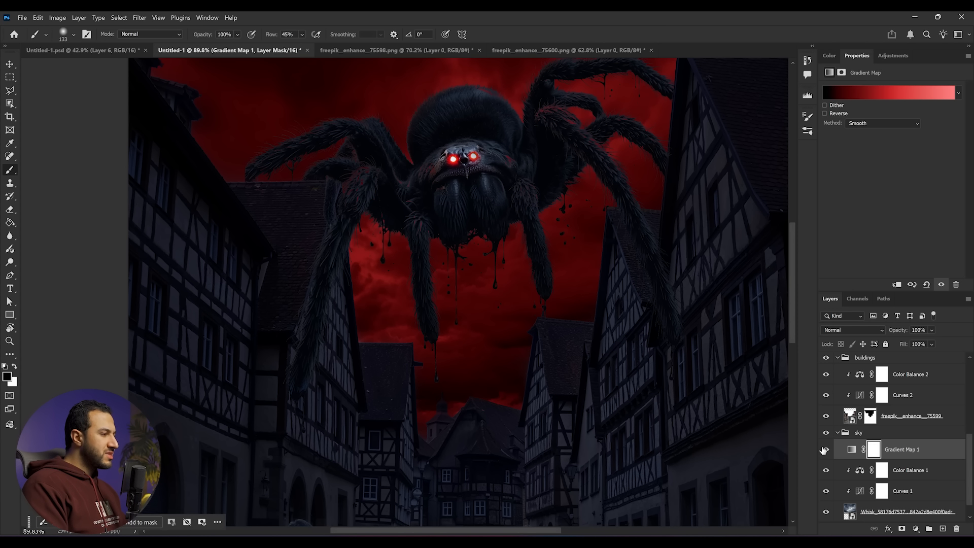
- Reopen the gradient, lighten the right end stop's color and move the red stop to location 49
left_click(941, 93)
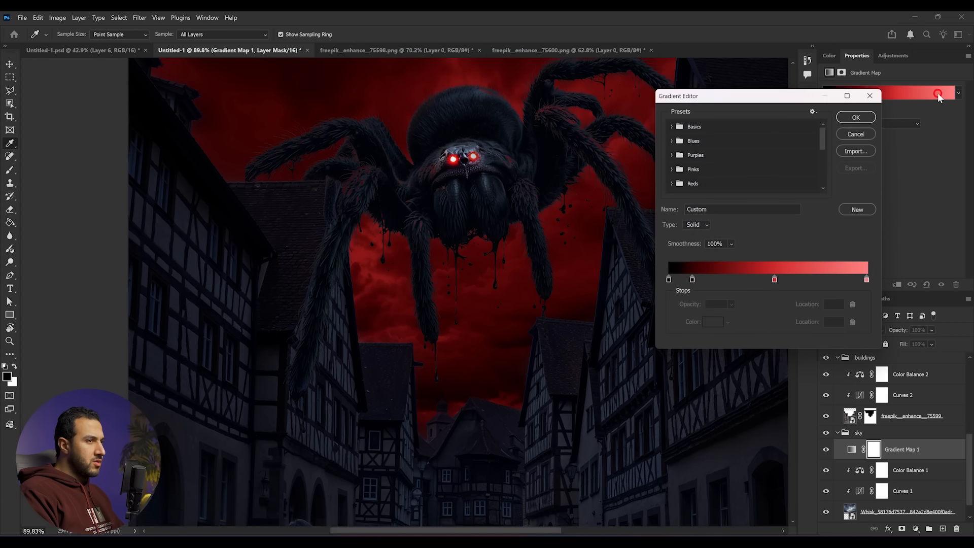
double_click(872, 285)
left_click_drag(677, 187, 645, 178)
left_click(836, 175)
left_click(766, 283)
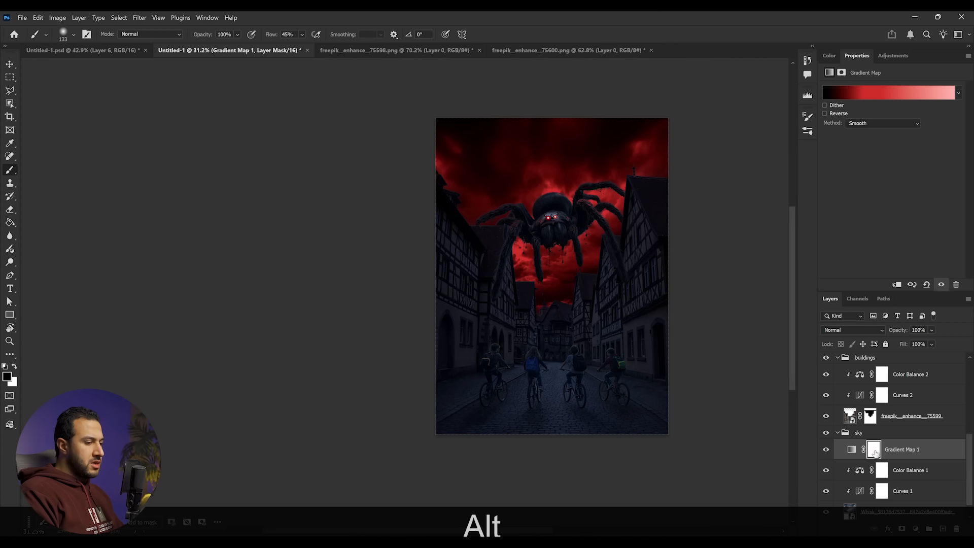
left_click(874, 449)
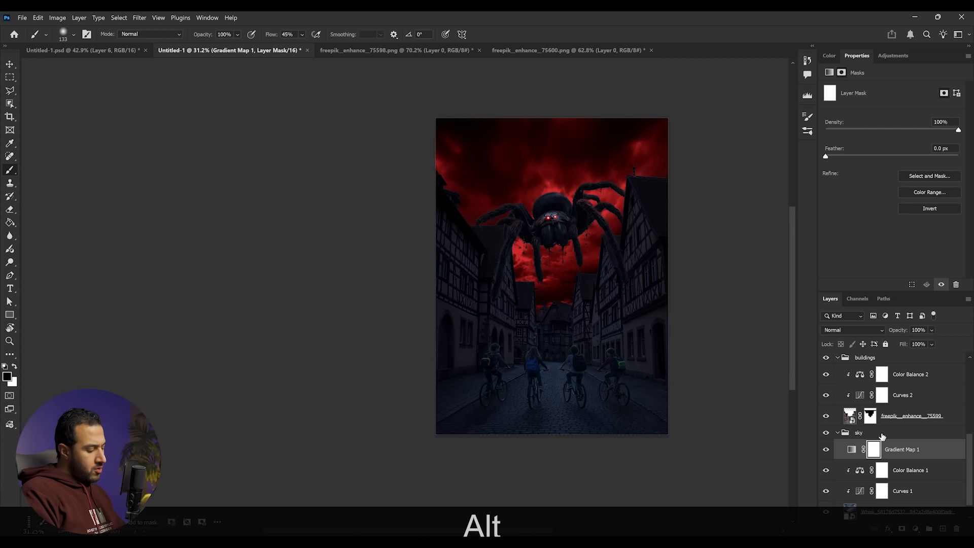
- Invert the Gradient Map's mask and paint it back in with a large soft white brush behind the spider
key("ctrl+i")
scroll(581, 282, "up", 3)
key("b")
right_click(556, 286)
left_click(665, 272)
left_click(502, 297)
key("x")
left_click_drag(557, 305, 518, 326)
key("]")
key("]")
key("]")
key("]")
key("]")
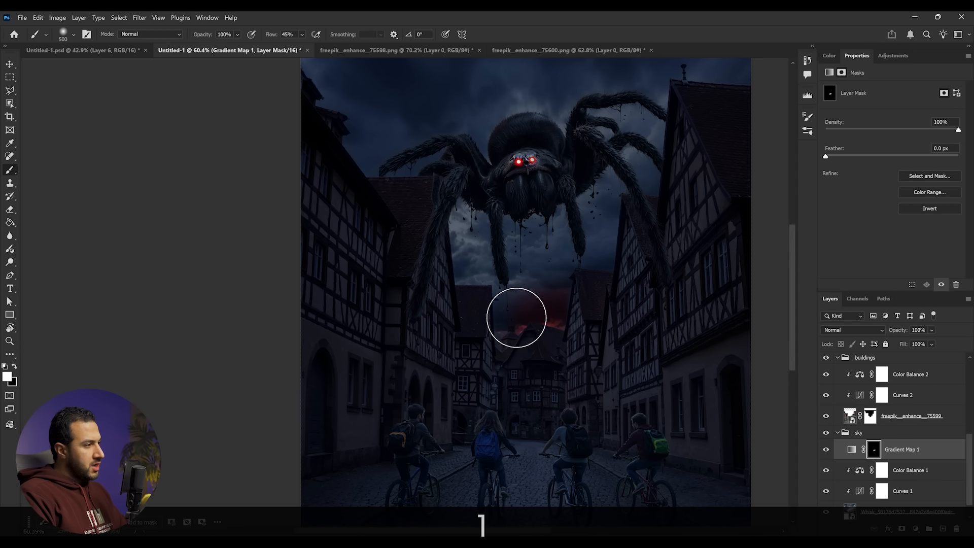
- Enlarge the brush and paint more red sky back across the upper left and around the spider
scroll(604, 275, "down", 2)
mouse_move(517, 308)
left_mouse_down()
mouse_move(604, 275)
mouse_move(537, 282)
mouse_move(473, 253)
mouse_move(487, 247)
mouse_move(375, 155)
mouse_move(432, 194)
mouse_move(375, 142)
mouse_move(504, 261)
mouse_move(568, 261)
mouse_move(650, 234)
left_mouse_up()
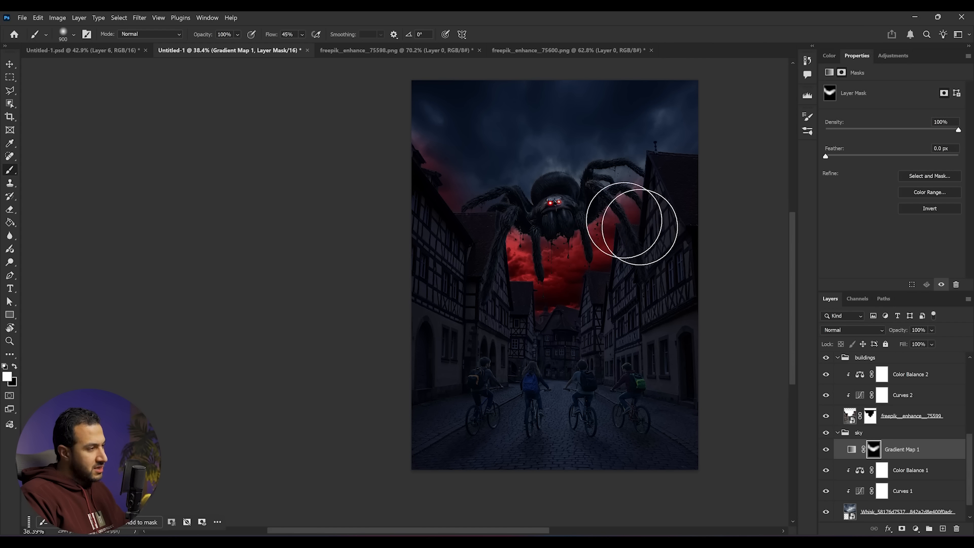
key("]")
key("]")
key("]")
mouse_move(646, 192)
left_mouse_down()
mouse_move(694, 171)
mouse_move(606, 214)
mouse_move(533, 231)
left_mouse_up()
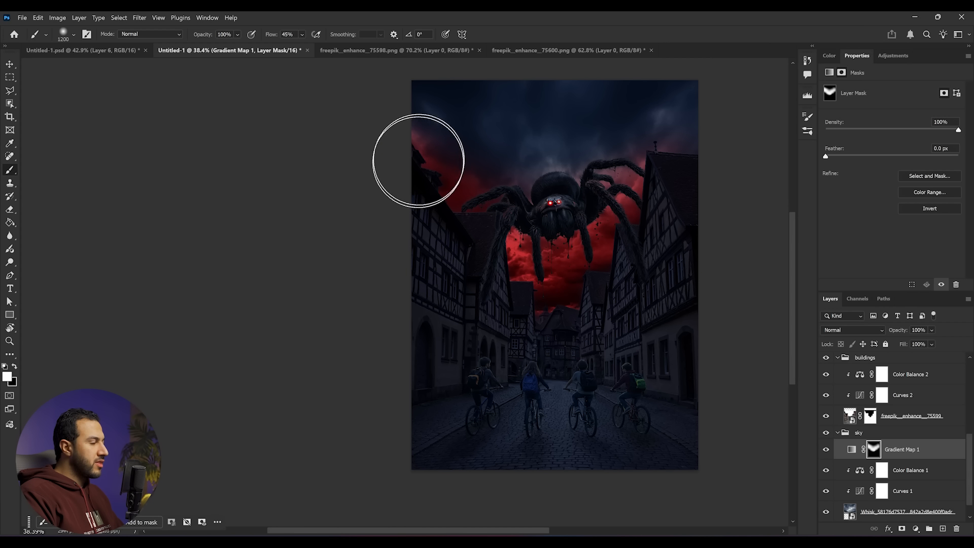
- Switch to black and paint over the top of the sky to keep it dark
scroll(586, 228, "down", 2)
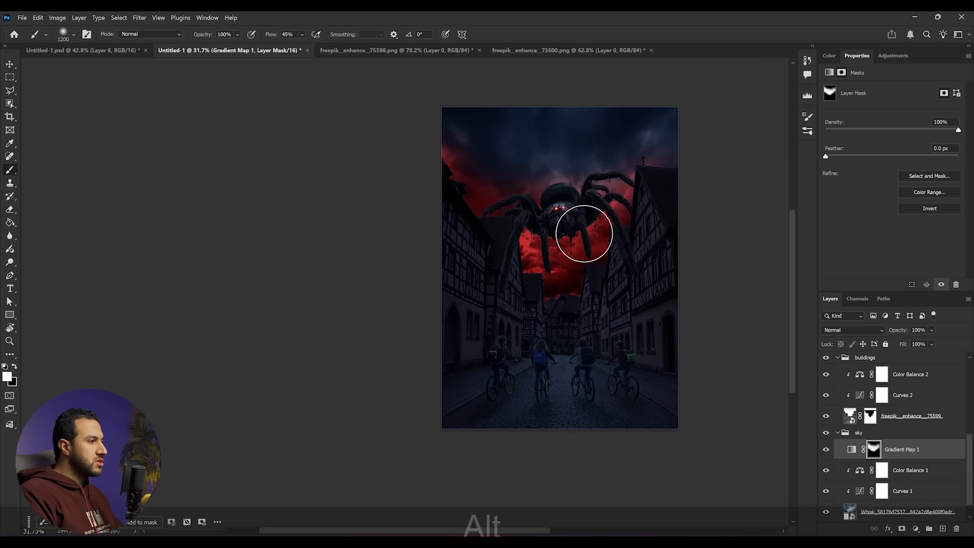
key("x")
mouse_move(561, 168)
left_mouse_down()
mouse_move(509, 189)
mouse_move(468, 162)
left_mouse_up()
scroll(612, 195, "down", 4)
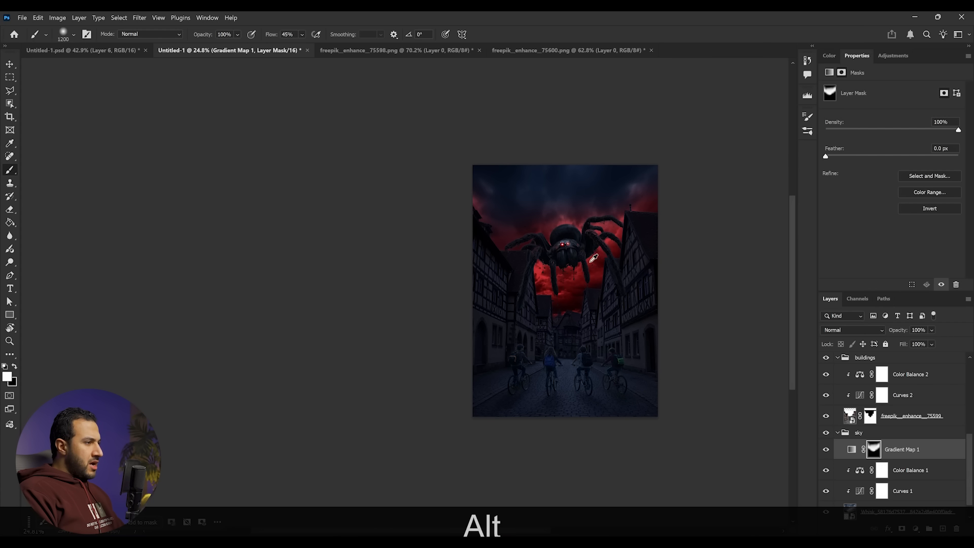
scroll(579, 230, "up", 1)
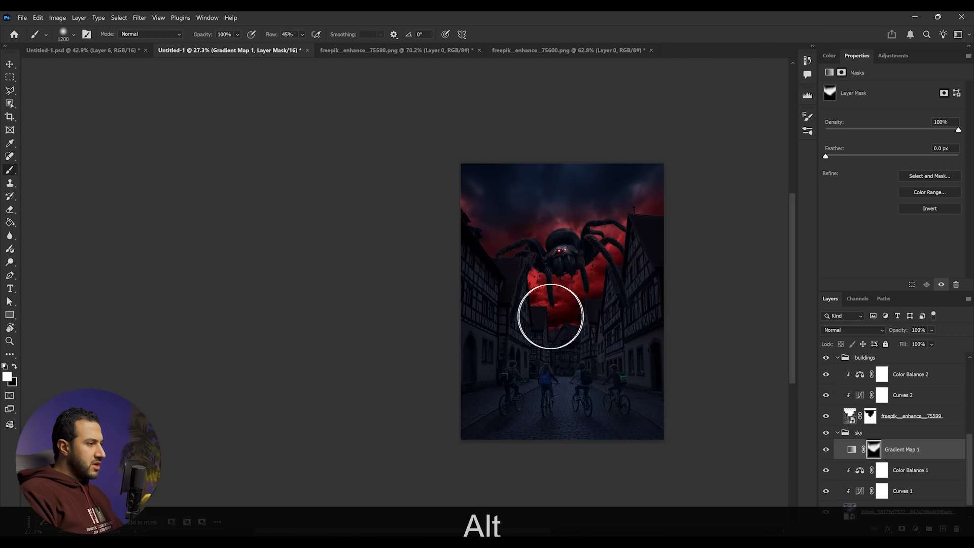
scroll(602, 284, "up", 3)
scroll(604, 279, "up", 2)
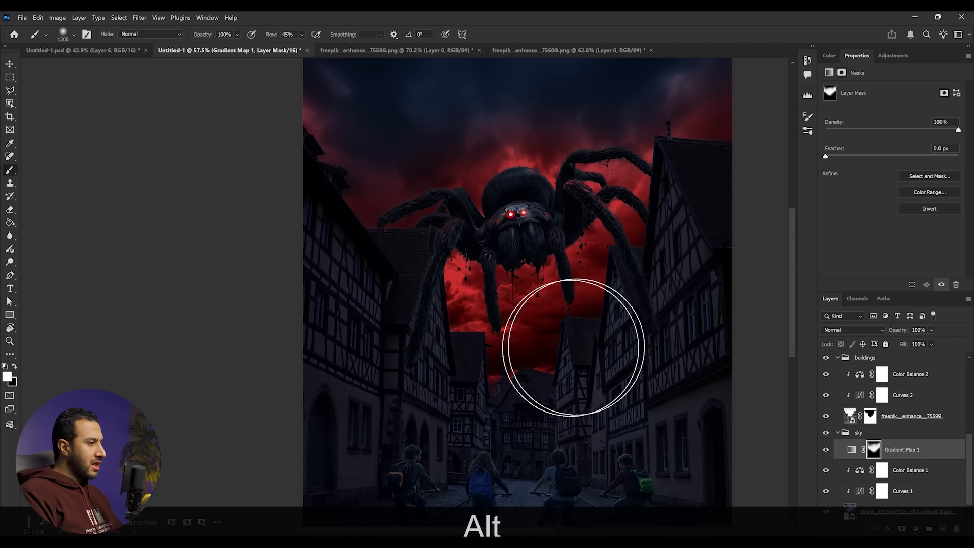
scroll(941, 447, "up", 5)
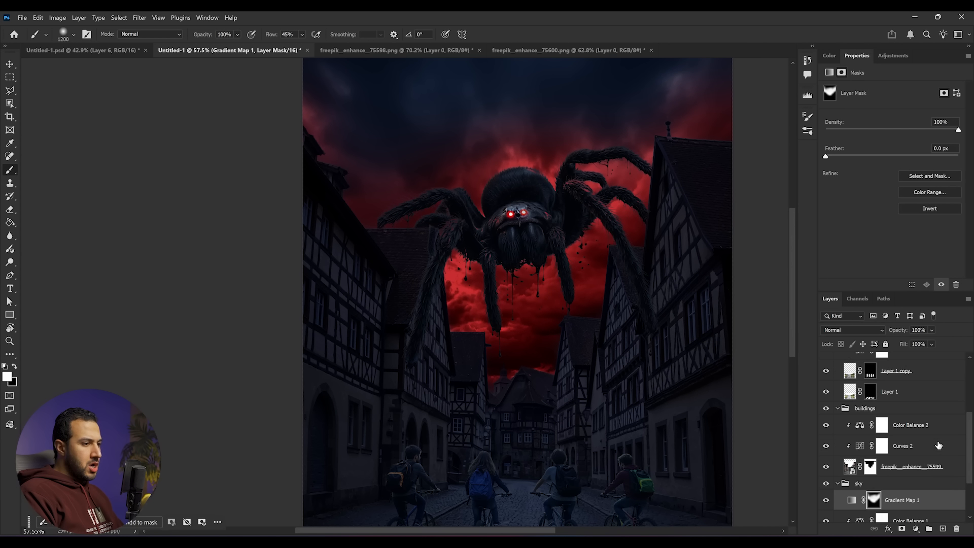
scroll(922, 458, "down", 6)
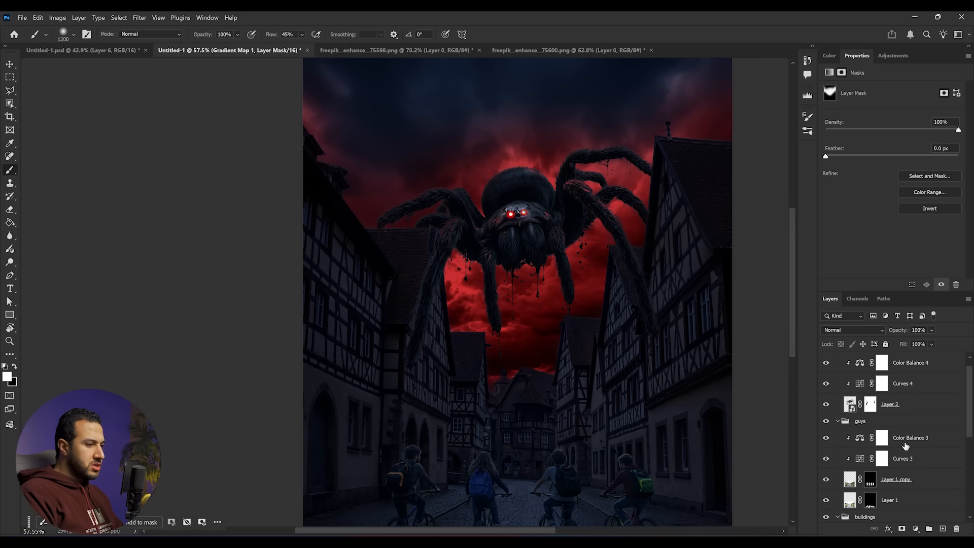
- Add a Solid Color fill d02929 above Color Balance 2 in the buildings group and clip it
left_click(909, 432)
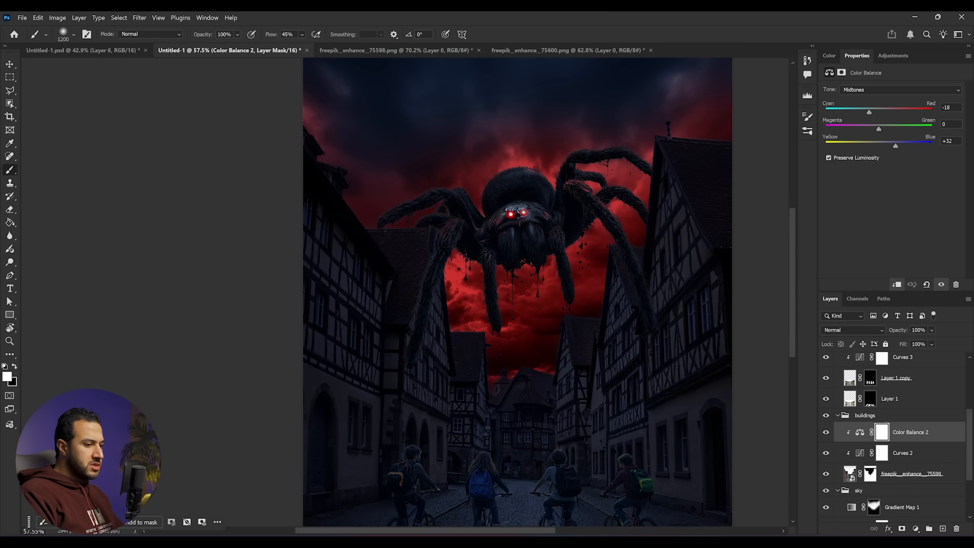
left_click(917, 529)
left_click(929, 304)
mouse_move(752, 235)
left_mouse_down()
mouse_move(746, 180)
mouse_move(709, 203)
left_mouse_up()
left_click(718, 205)
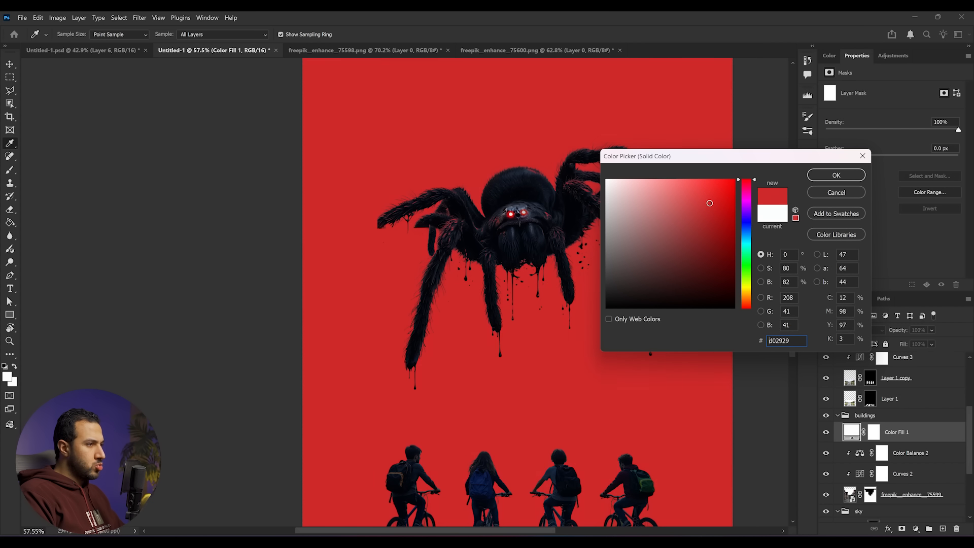
left_click(837, 175)
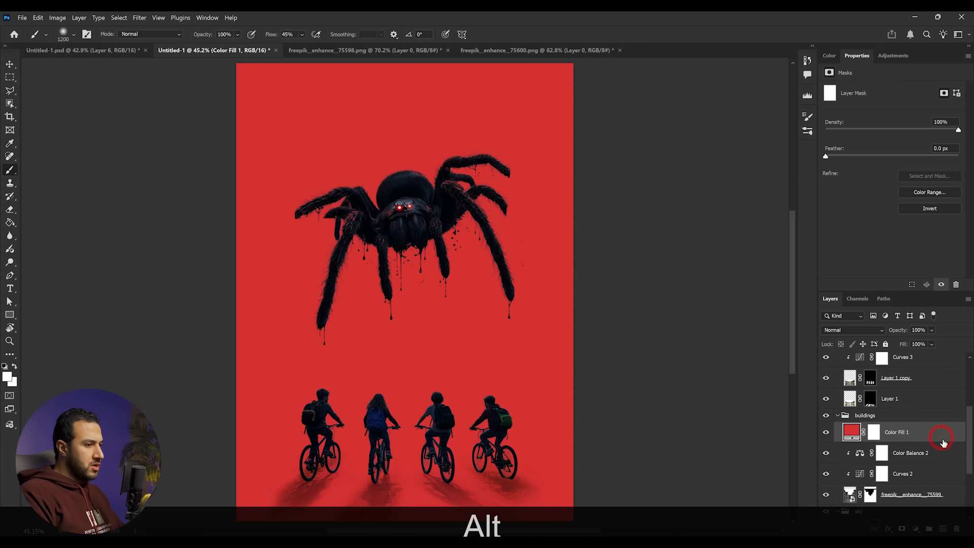
left_click(944, 441, "alt")
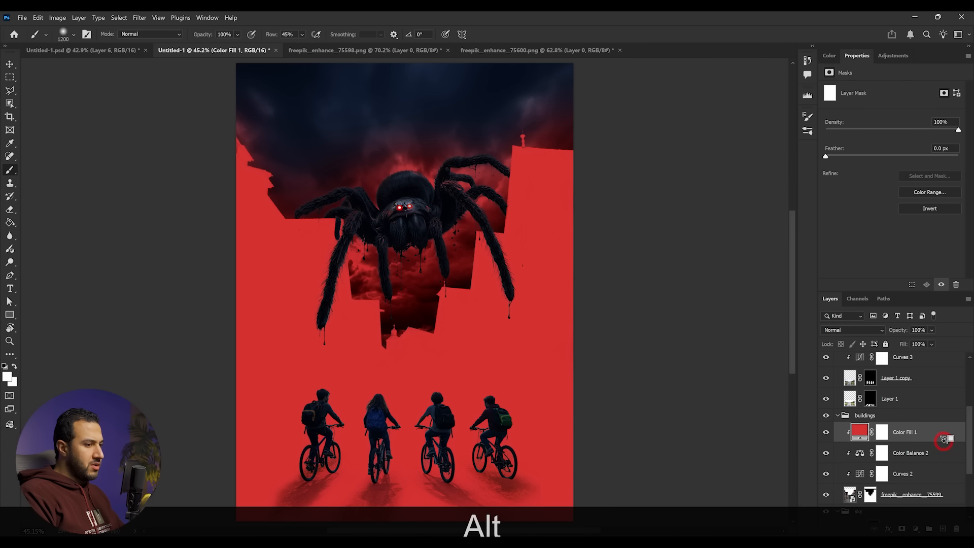
- Split the fill's Underlying Layer Blend If black slider to 2 / 67
left_click_drag(472, 311, 516, 310)
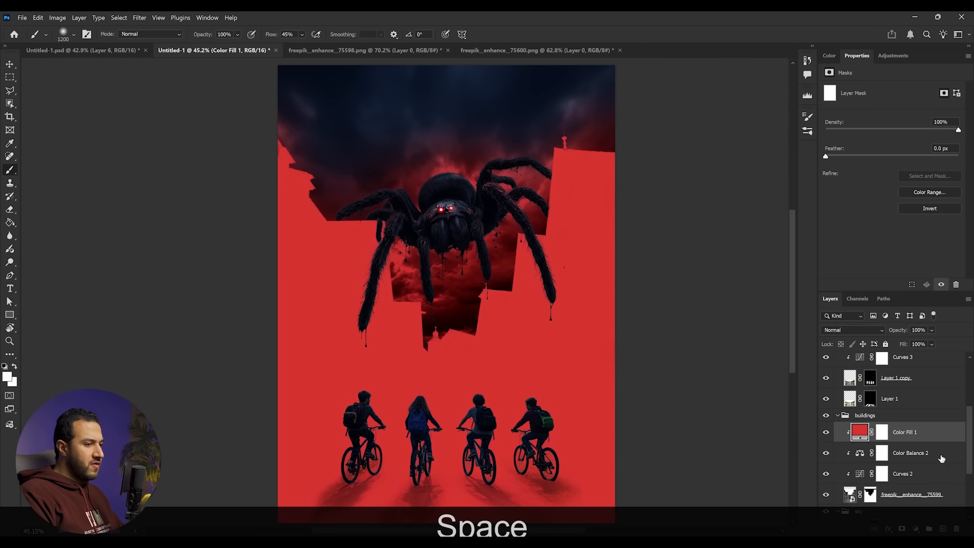
left_click_drag(525, 365, 528, 324)
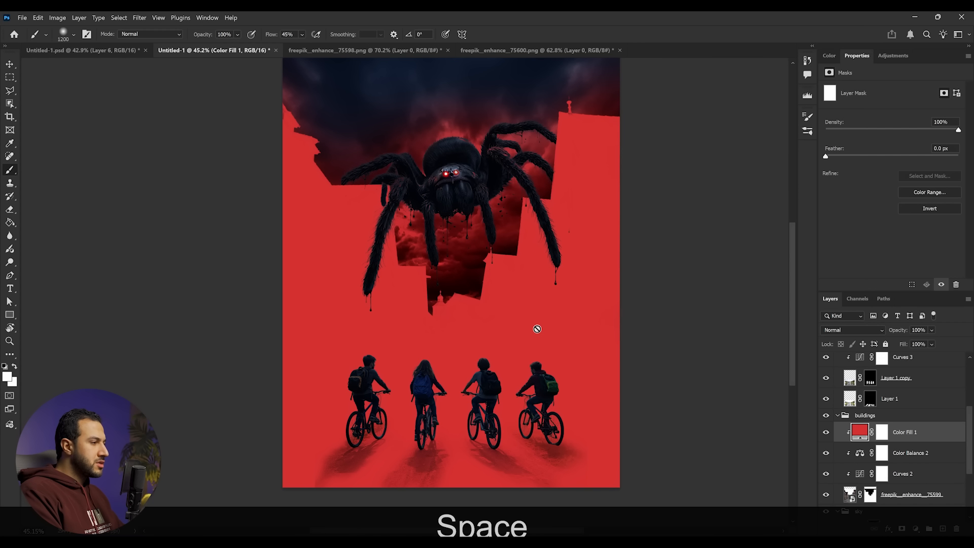
double_click(950, 439)
mouse_move(717, 302)
left_mouse_down()
mouse_move(734, 301)
mouse_move(717, 298)
left_mouse_up()
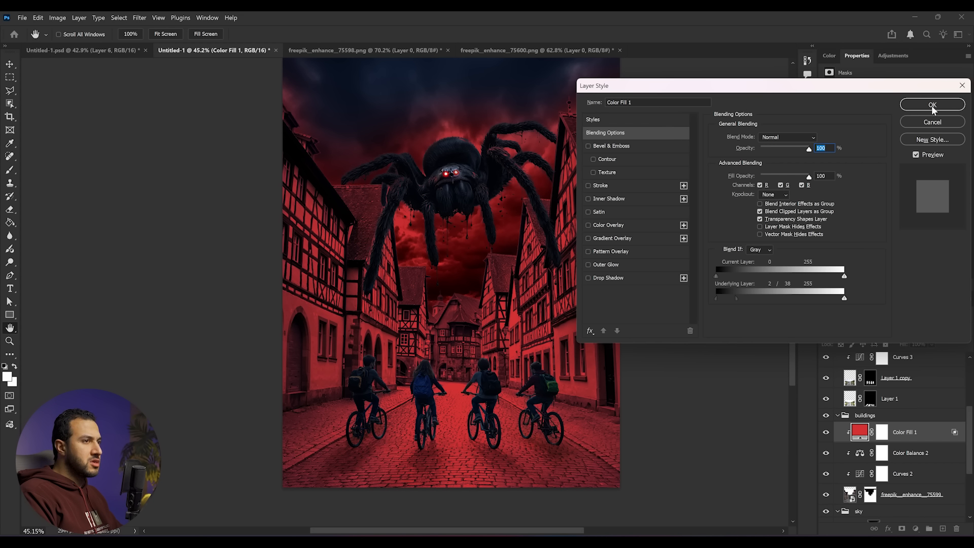
left_click_drag(735, 300, 751, 299)
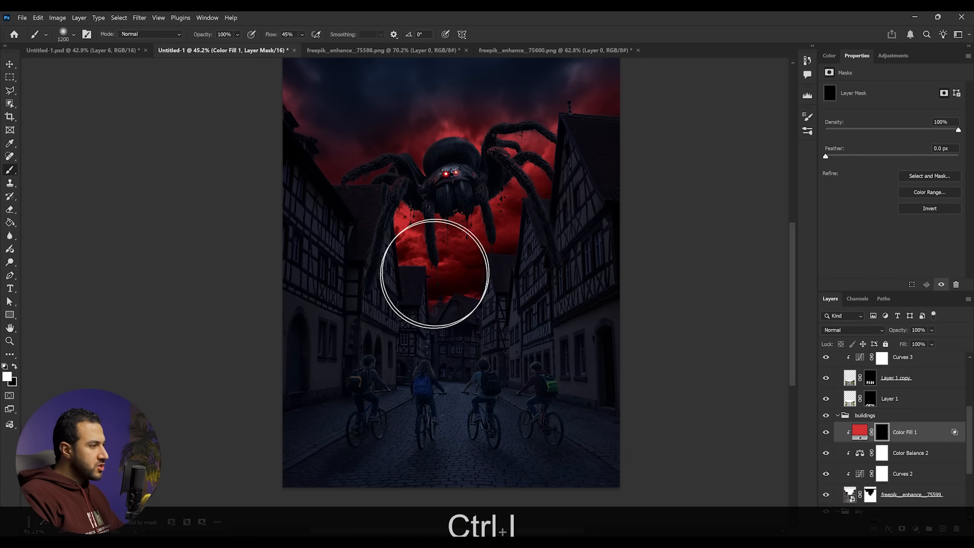
- Paint the red fill's mask with a soft brush to keep red only on buildings near the spider
mouse_move(418, 276)
left_mouse_down()
mouse_move(454, 279)
mouse_move(501, 181)
mouse_move(520, 186)
mouse_move(570, 91)
mouse_move(621, 145)
mouse_move(667, 165)
left_mouse_up()
mouse_move(382, 161)
left_mouse_down()
mouse_move(363, 208)
mouse_move(362, 165)
mouse_move(338, 145)
left_mouse_up()
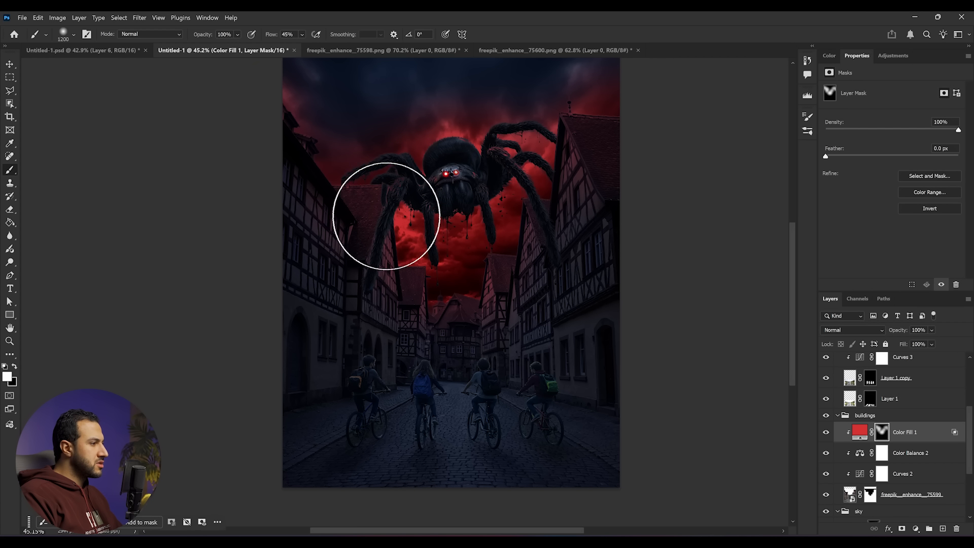
scroll(457, 283, "down", 3, "alt")
scroll(501, 315, "up", 2, "alt")
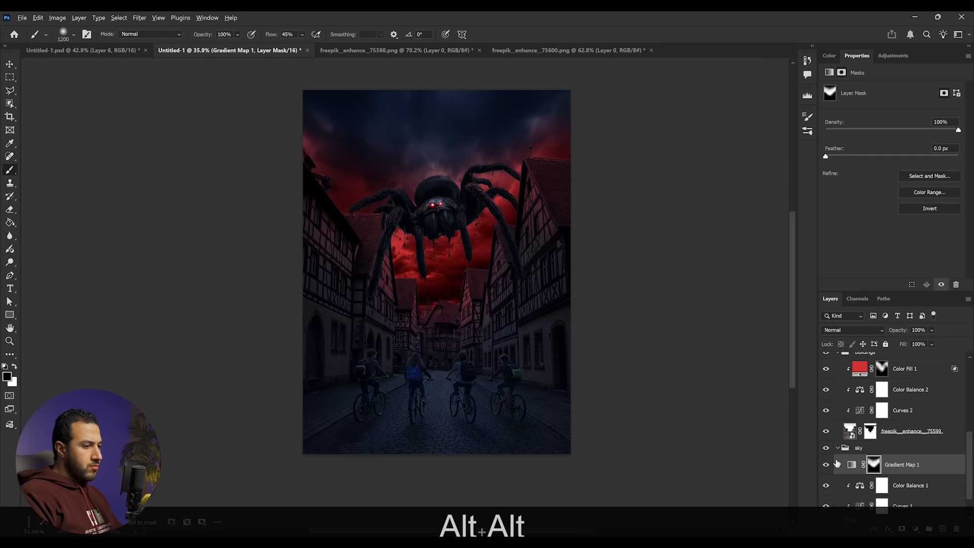
scroll(888, 461, "up", 1)
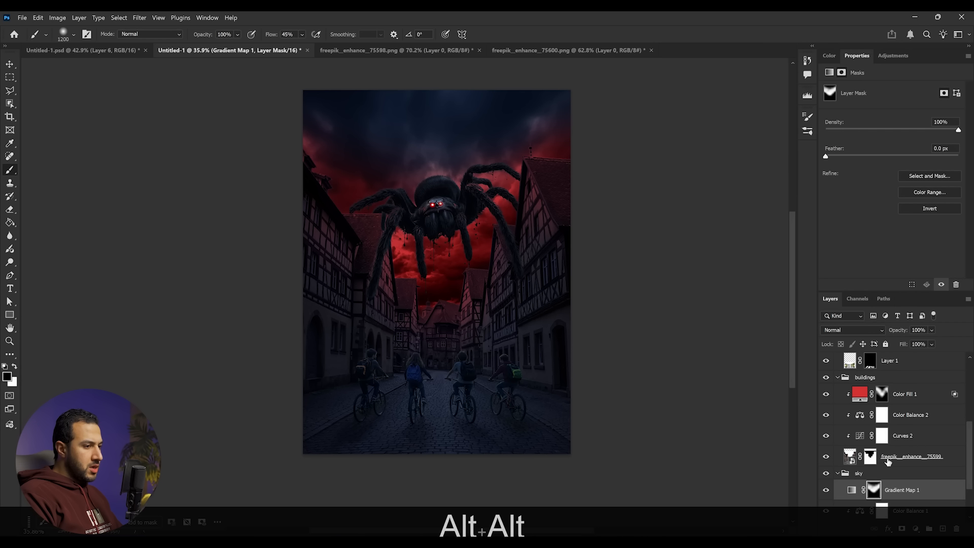
left_click(883, 395)
scroll(490, 400, "up", 2, "alt")
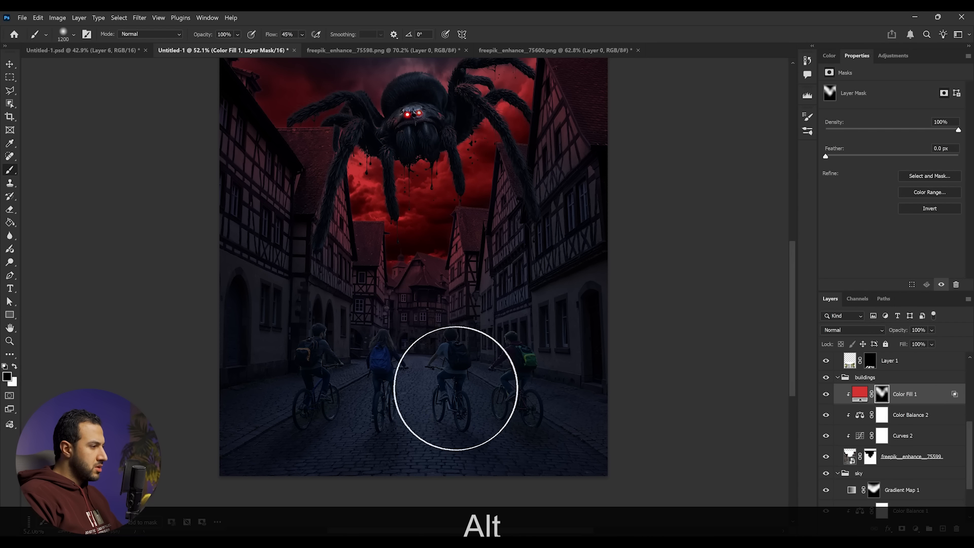
- Lower the brush flow to 19% and paint faint red tint from the fill's mask onto the street and cyclists
key("x")
mouse_move(412, 364)
left_mouse_down()
mouse_move(520, 397)
mouse_move(370, 387)
left_mouse_up()
left_click(302, 34)
left_click(471, 326)
key("x")
mouse_move(460, 330)
left_mouse_down()
mouse_move(494, 345)
mouse_move(362, 347)
mouse_move(346, 356)
mouse_move(390, 371)
left_mouse_up()
scroll(498, 234, "down", 1, "alt")
left_click_drag(449, 235, 420, 276)
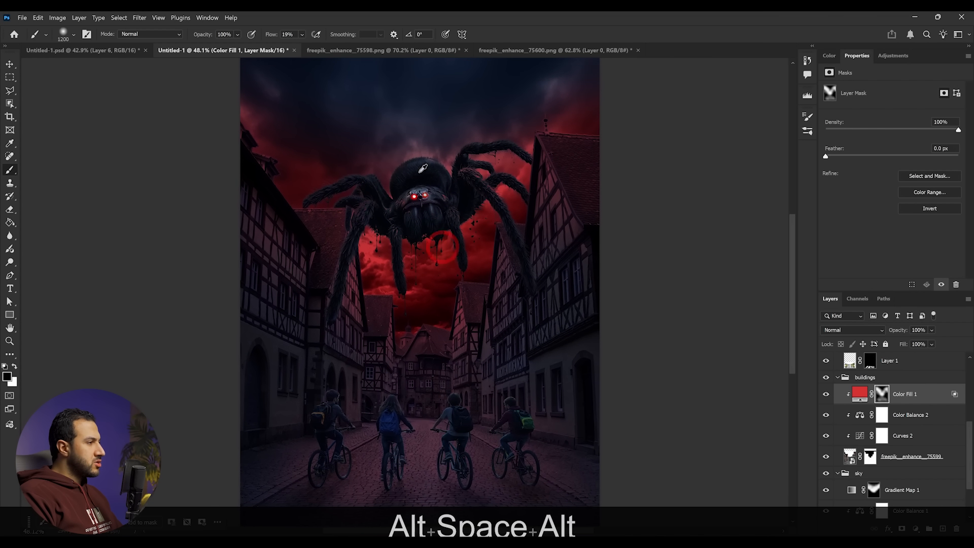
- Add a Solid Color fill layer above Color Balance 4 in the spider group and clip it to the layers below
scroll(422, 184, "up", 9, "alt")
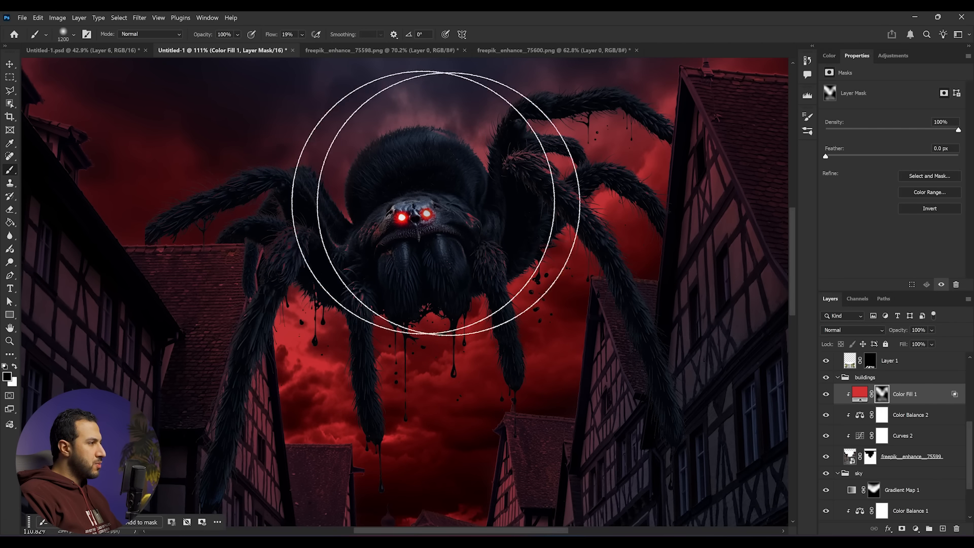
left_click_drag(435, 175, 417, 180)
scroll(919, 410, "up", 1)
scroll(919, 410, "up", 2)
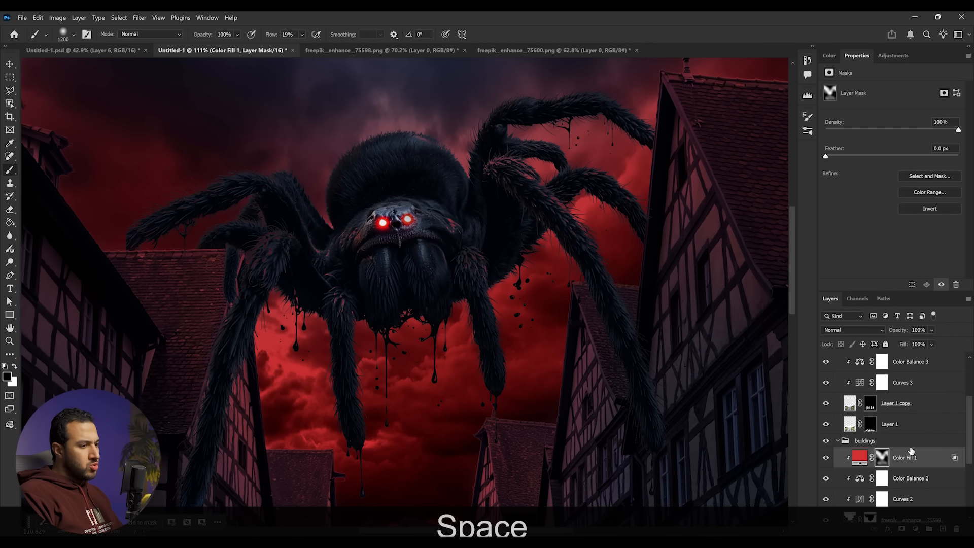
scroll(921, 451, "up", 3)
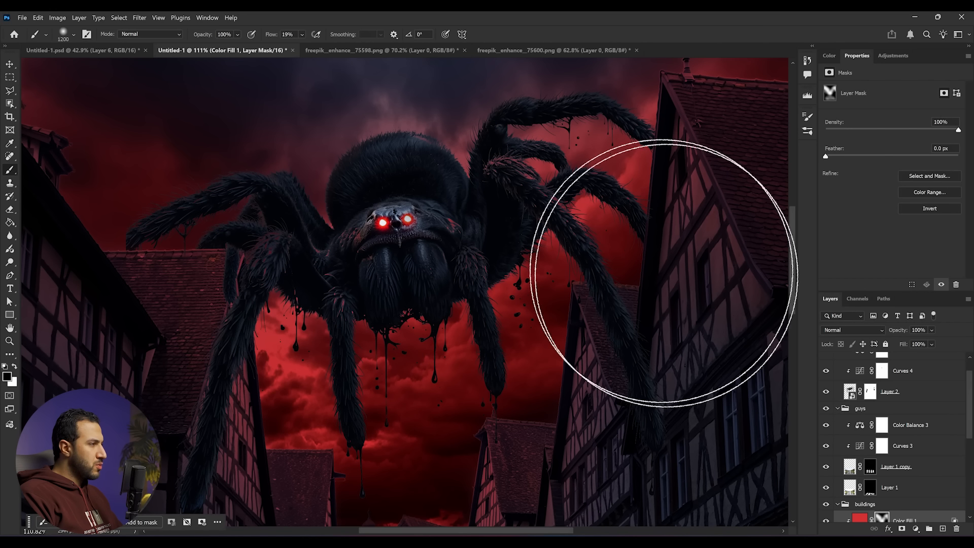
scroll(924, 398, "up", 1)
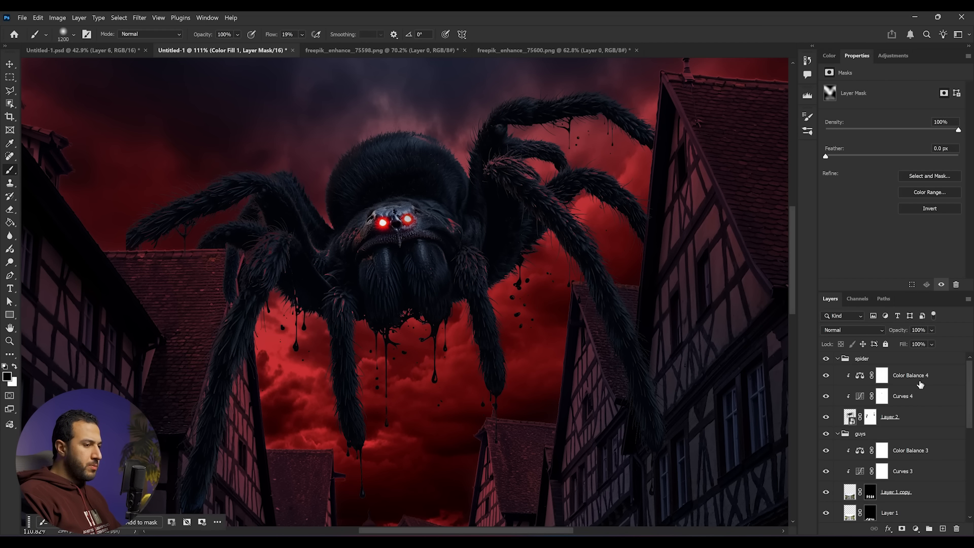
left_click(921, 381)
left_click(916, 529)
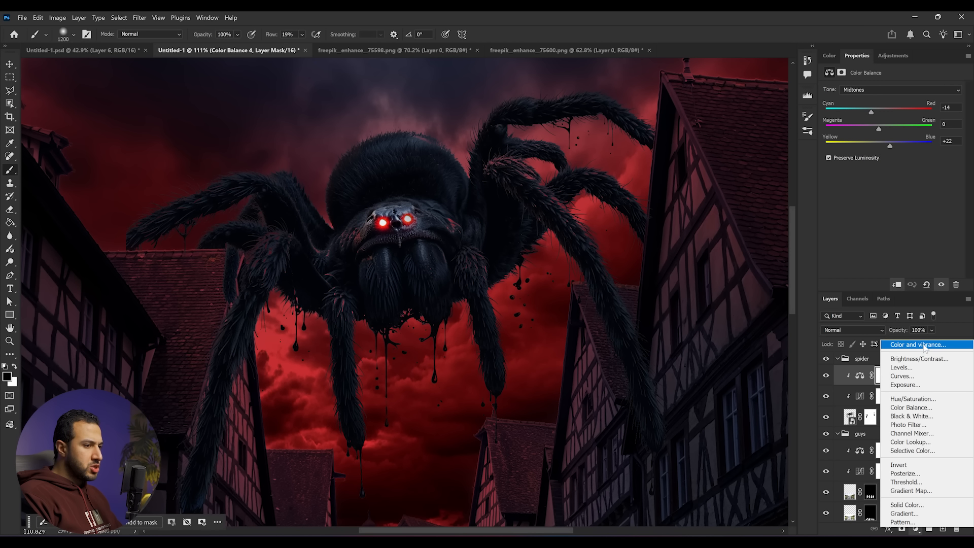
left_click(913, 509)
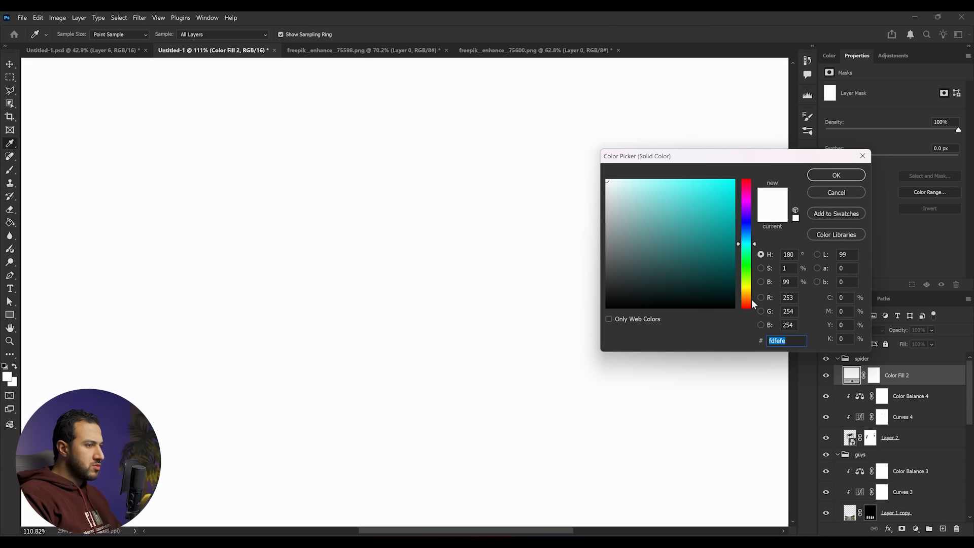
left_click(747, 304)
mouse_move(720, 226)
left_mouse_down()
mouse_move(778, 122)
mouse_move(724, 186)
left_mouse_up()
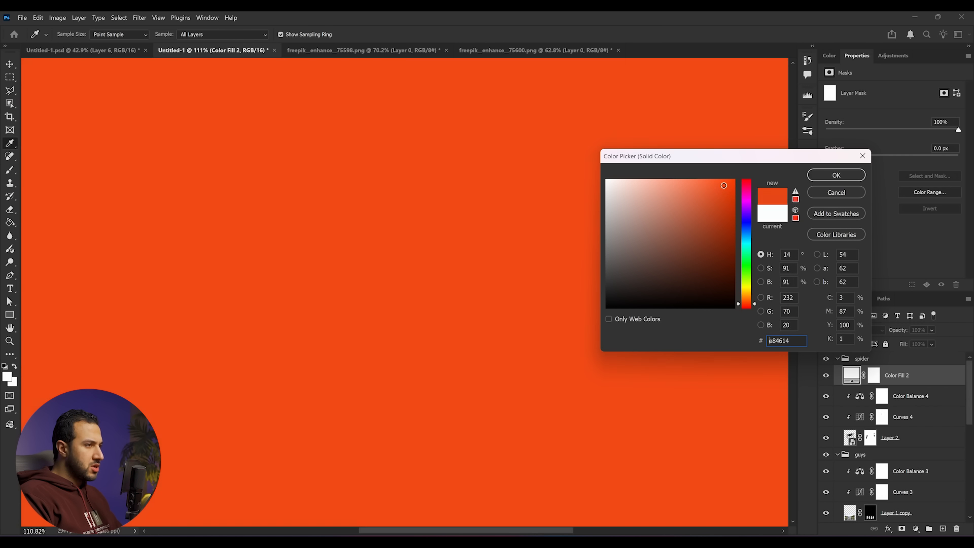
left_click(748, 306)
left_click(837, 175)
key("b")
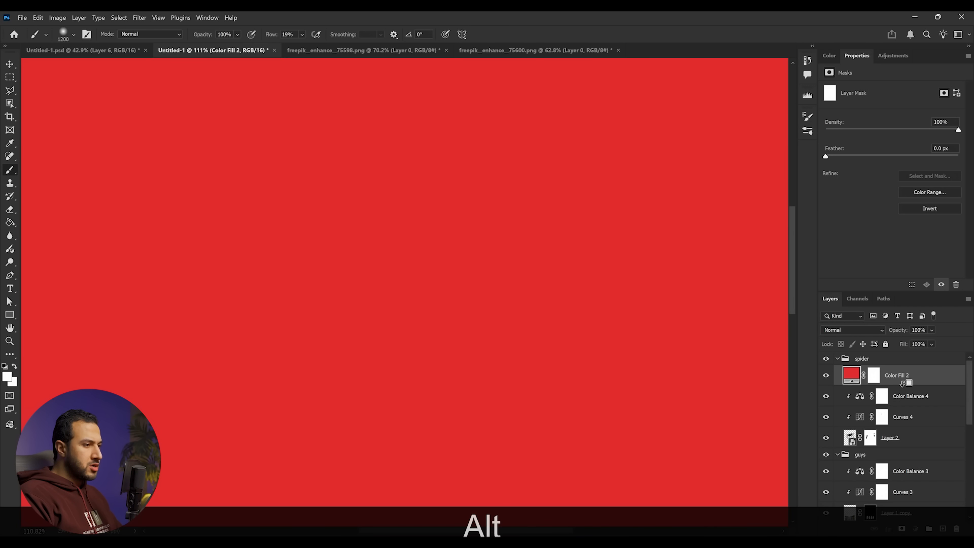
left_click(903, 383, "alt")
left_click(418, 224, "alt")
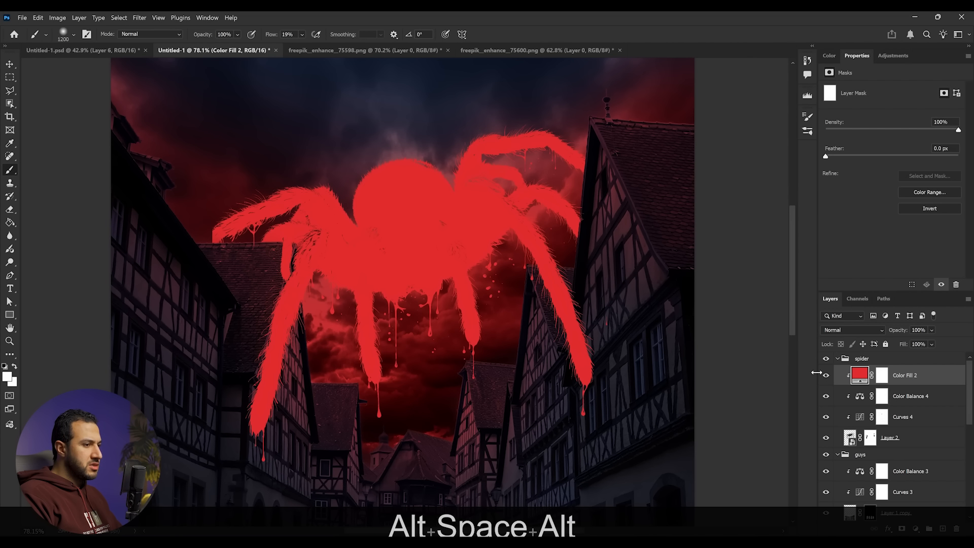
- Set the spider fill's color to 821515 and its blend mode to Screen
double_click(861, 374)
left_click(714, 243)
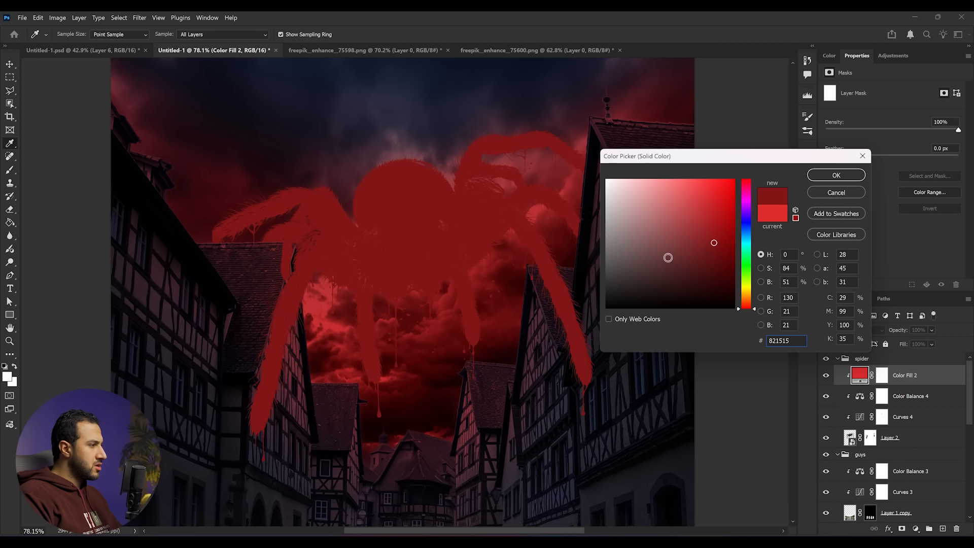
left_click(836, 175)
left_click(878, 331)
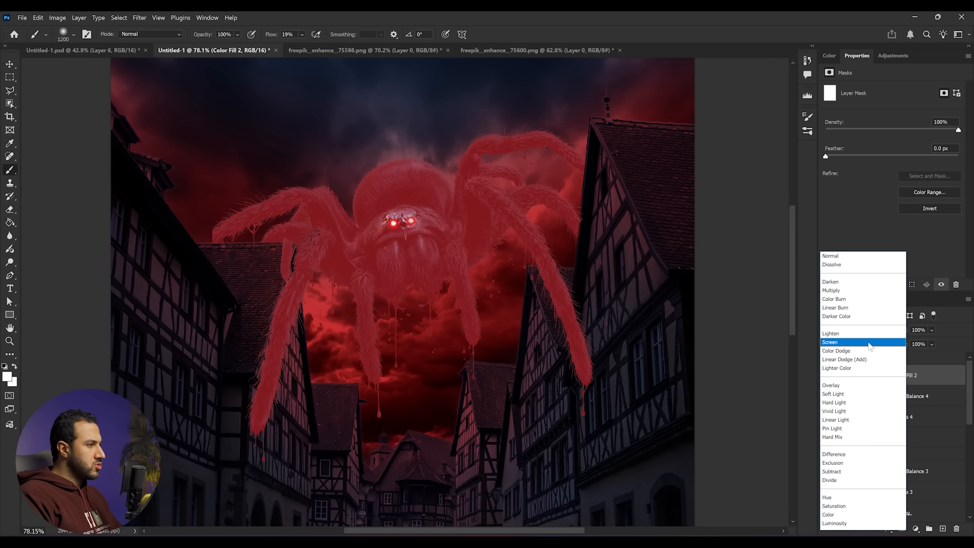
left_click(869, 343)
- Select the spider fill's mask and pick the Grass 3 brush by searching brushes for "gras"
left_click(882, 375)
key("x")
right_click(452, 288)
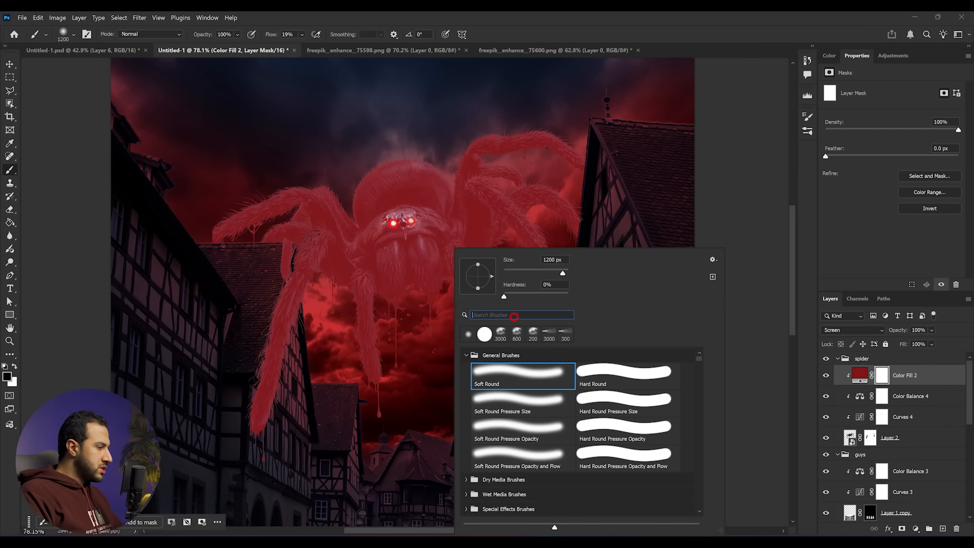
type("gras")
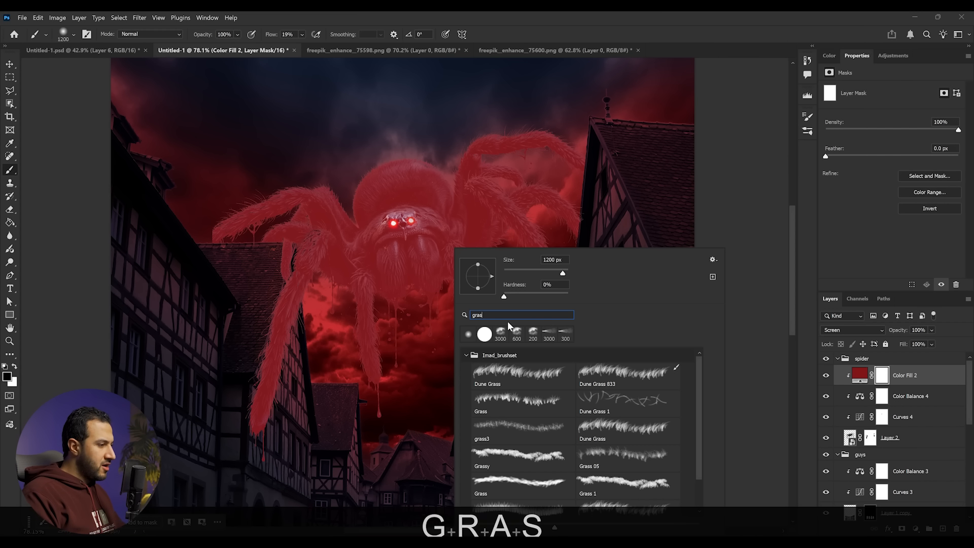
scroll(584, 447, "down", 1)
left_click(627, 499)
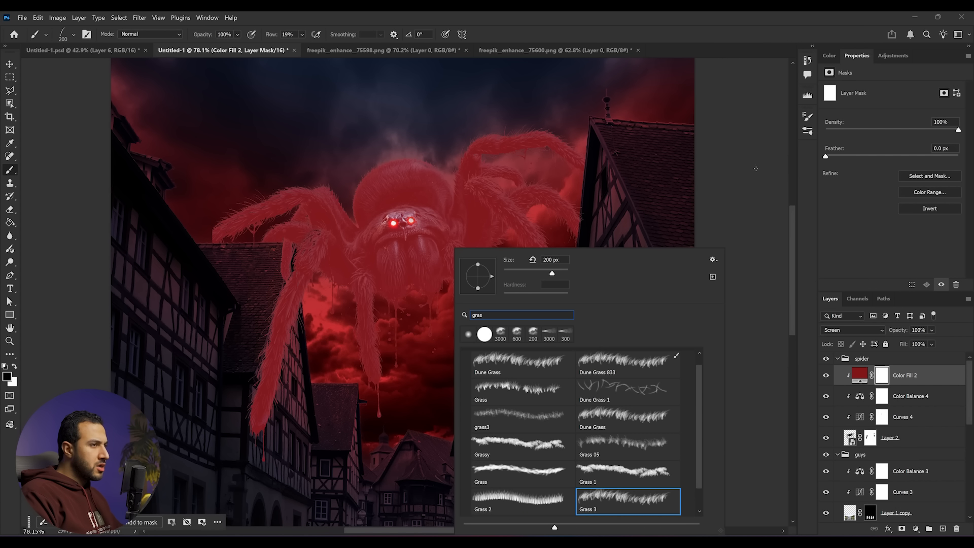
left_click(809, 117)
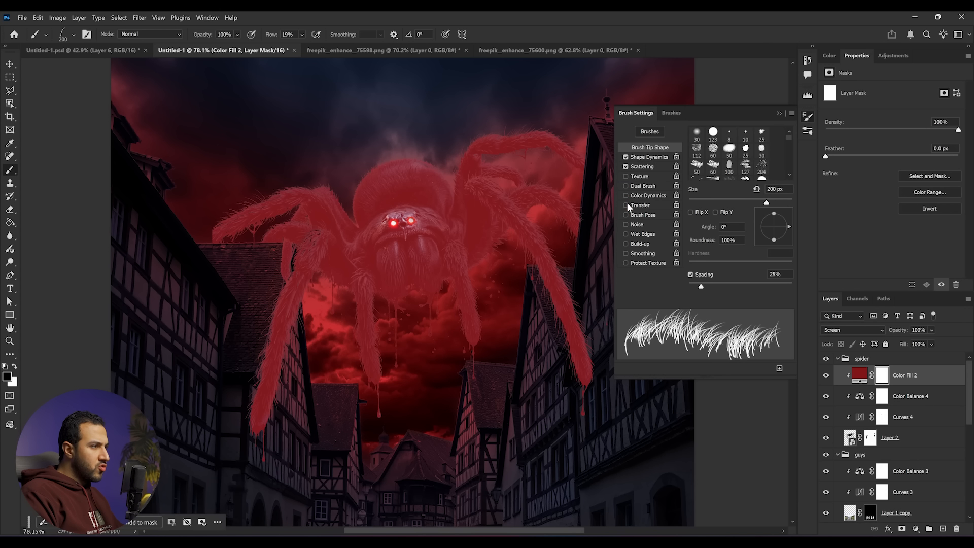
left_click(809, 117)
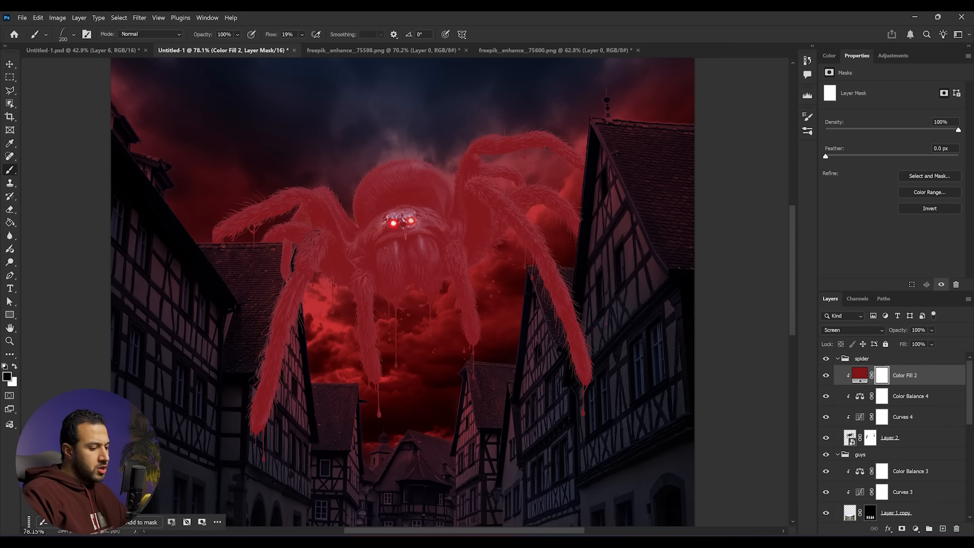
- Invert the spider fill's mask to hide the red tint everywhere
scroll(406, 279, "up", 1)
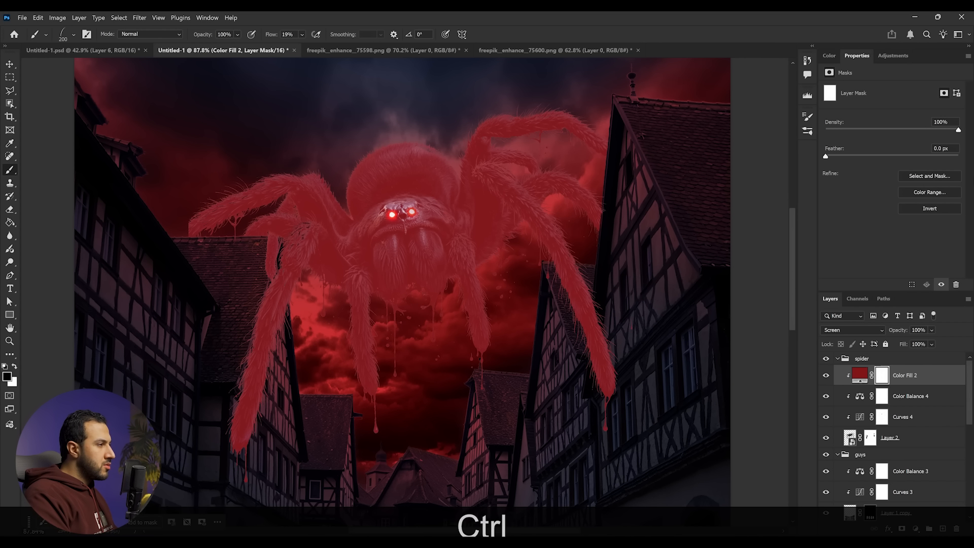
key("ctrl+i")
key("z")
left_click_drag(412, 146, 440, 150)
- Try painting red strands on the spider's head with the grass brush, then undo both strokes
key("b")
right_click(431, 210)
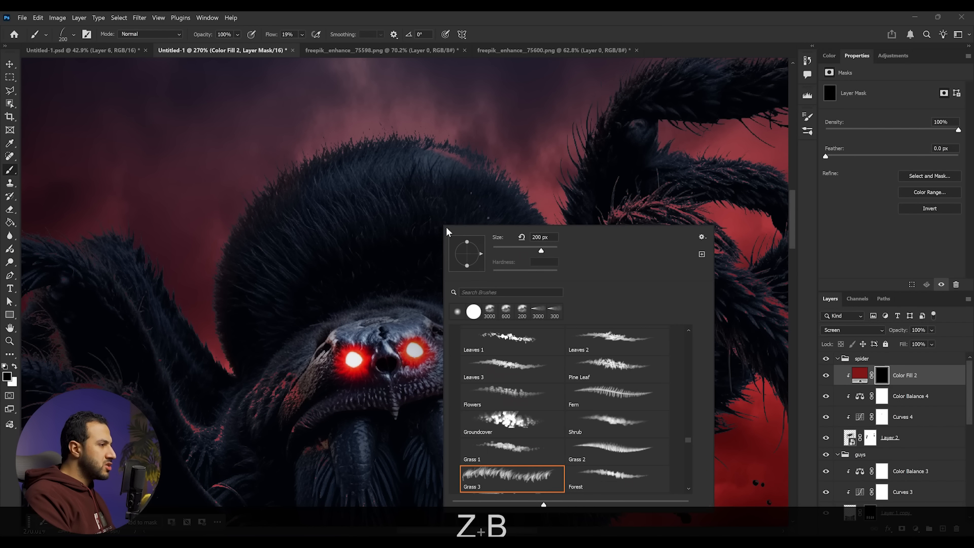
left_click(398, 150)
key("x")
mouse_move(398, 147)
left_mouse_down()
mouse_move(376, 203)
mouse_move(414, 200)
left_mouse_up()
left_click_drag(426, 163, 396, 203)
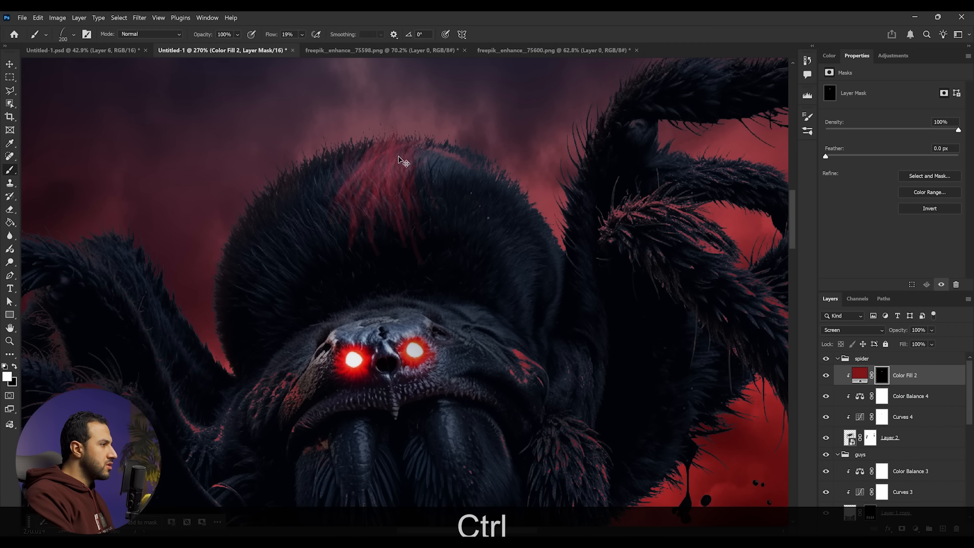
key("ctrl+z")
key("ctrl+z")
- Set brush flow to 100%, shrink the brush to 30 px and paint red fur strands onto the spider's head
left_click(303, 34)
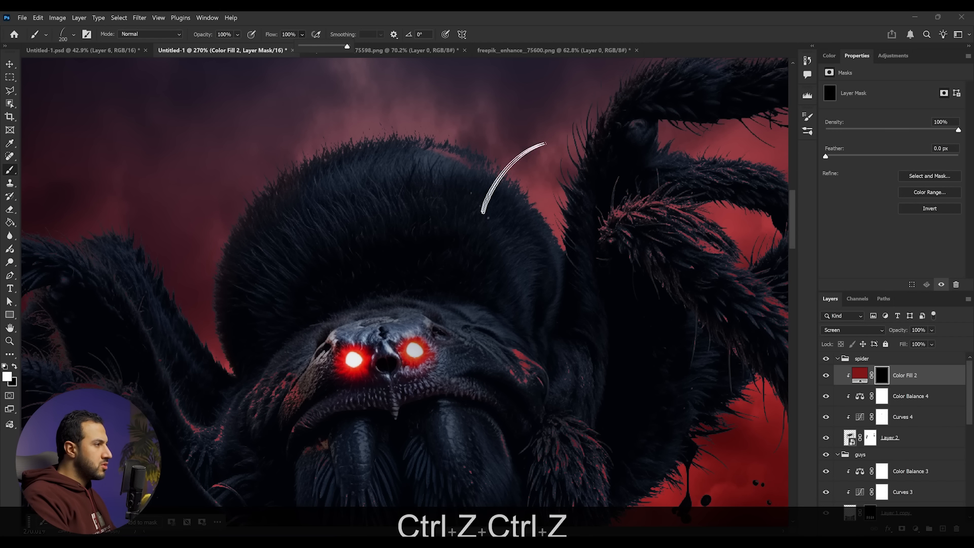
key("bracketleft")
key("bracketleft")
key("bracketleft")
key("bracketleft")
key("bracketleft")
key("bracketleft")
key("bracketleft")
key("bracketleft")
key("bracketleft")
key("bracketleft")
key("bracketleft")
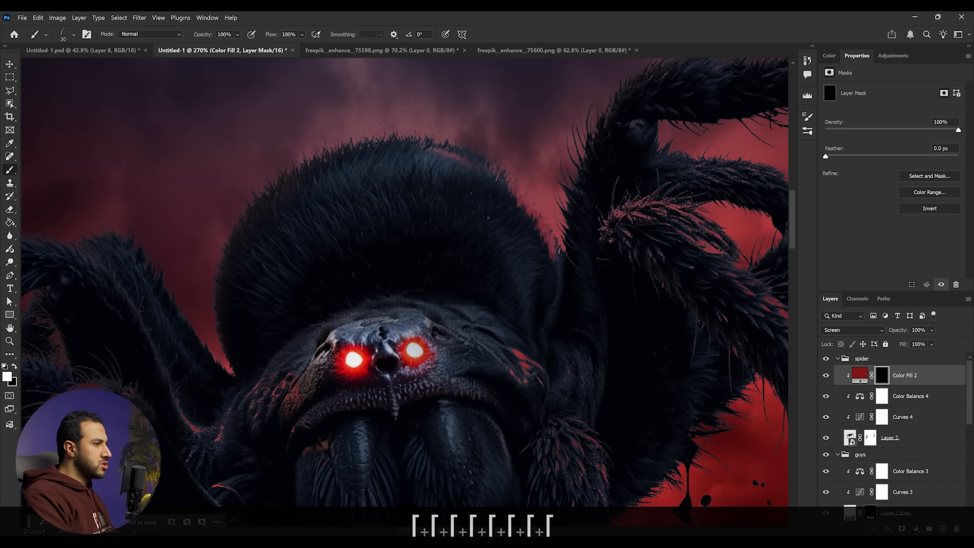
mouse_move(398, 135)
left_mouse_down()
mouse_move(522, 228)
mouse_move(531, 238)
mouse_move(429, 161)
mouse_move(464, 190)
mouse_move(406, 175)
mouse_move(513, 254)
mouse_move(546, 241)
mouse_move(561, 305)
mouse_move(564, 251)
mouse_move(495, 223)
mouse_move(399, 146)
mouse_move(378, 170)
mouse_move(408, 205)
mouse_move(447, 223)
mouse_move(407, 229)
mouse_move(462, 226)
left_mouse_up()
- Turn on Flip X in Brush Settings and paint more red fur strands across the top of the spider's head
left_click(809, 118)
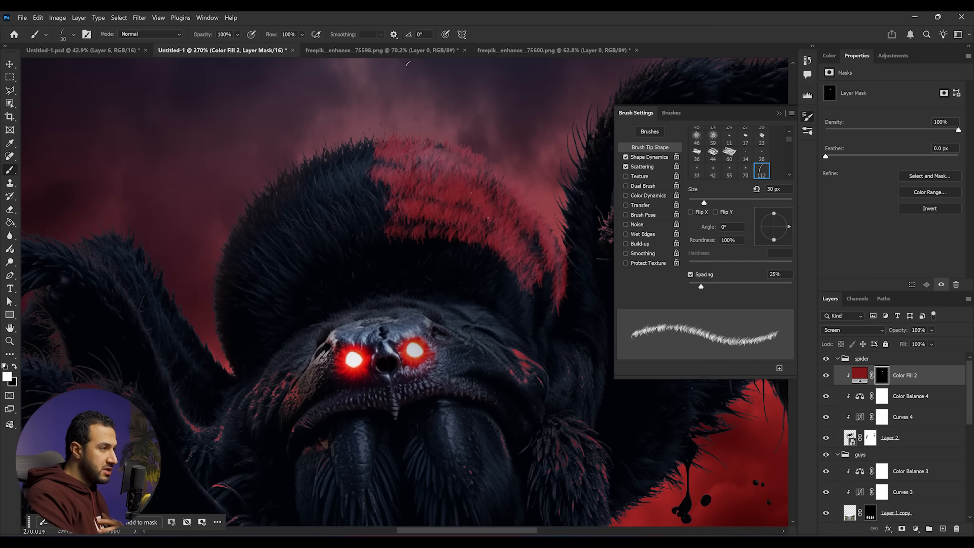
left_click(207, 18)
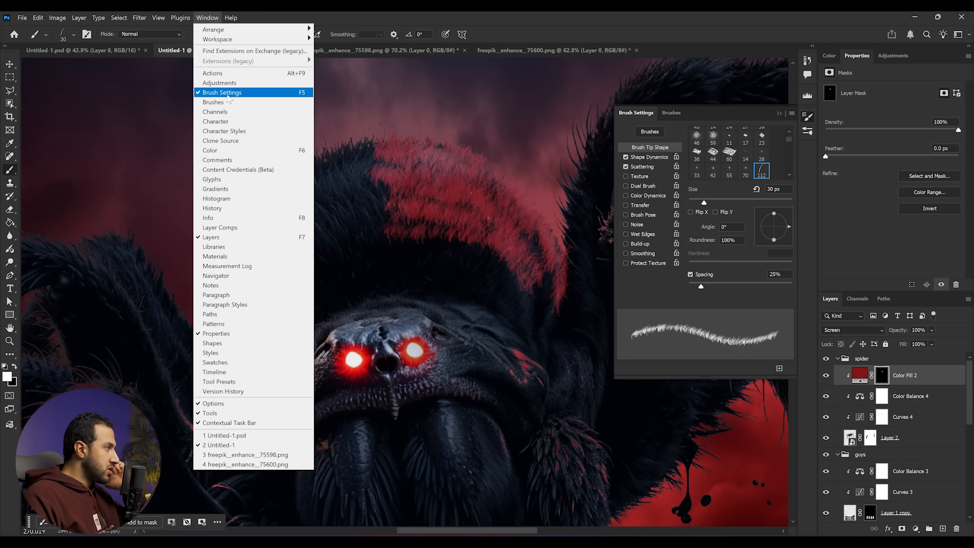
left_click(737, 306)
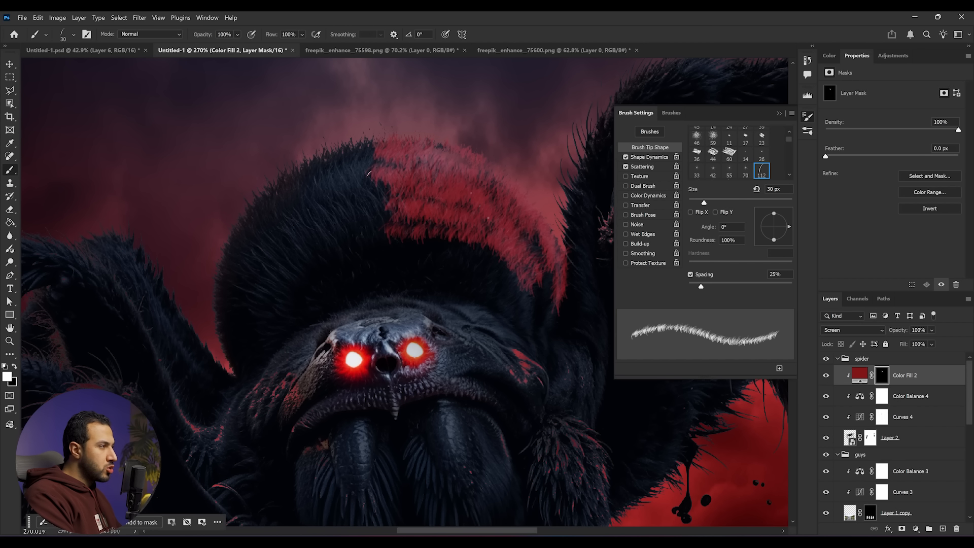
left_click(692, 213)
mouse_move(371, 148)
left_mouse_down()
mouse_move(348, 156)
mouse_move(386, 166)
mouse_move(317, 181)
mouse_move(263, 212)
mouse_move(269, 178)
mouse_move(216, 293)
mouse_move(214, 266)
mouse_move(254, 217)
mouse_move(225, 267)
mouse_move(359, 173)
mouse_move(251, 287)
mouse_move(273, 232)
mouse_move(238, 266)
mouse_move(259, 284)
mouse_move(278, 258)
mouse_move(251, 350)
mouse_move(313, 244)
mouse_move(399, 222)
mouse_move(335, 239)
mouse_move(350, 243)
mouse_move(285, 291)
mouse_move(373, 196)
mouse_move(360, 183)
mouse_move(348, 202)
mouse_move(366, 224)
mouse_move(528, 255)
mouse_move(552, 275)
mouse_move(551, 294)
left_mouse_up()
key("x")
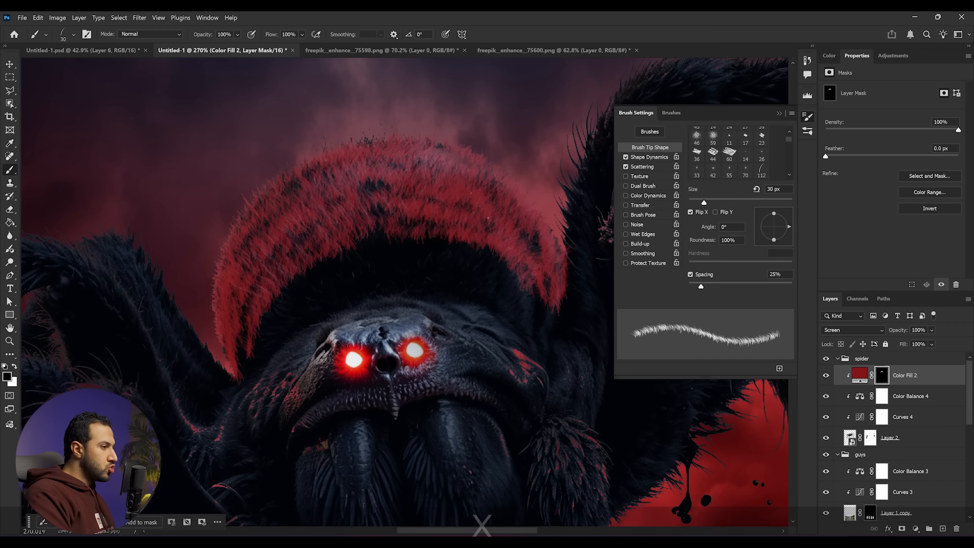
- Lower flow to 33% and paint soft red fur highlights along the spider's head and nearby legs
left_click_drag(302, 34, 297, 46)
left_click(290, 286)
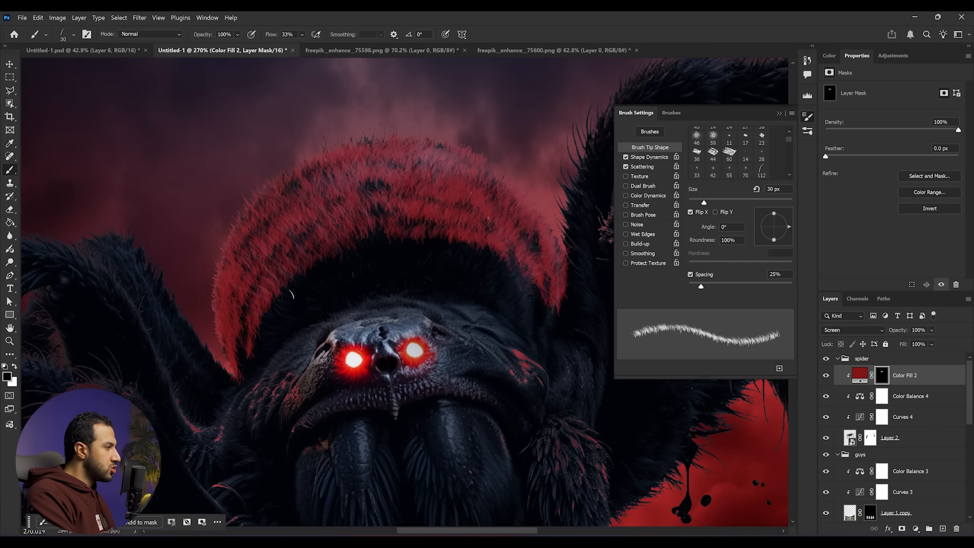
left_click_drag(249, 319, 234, 372)
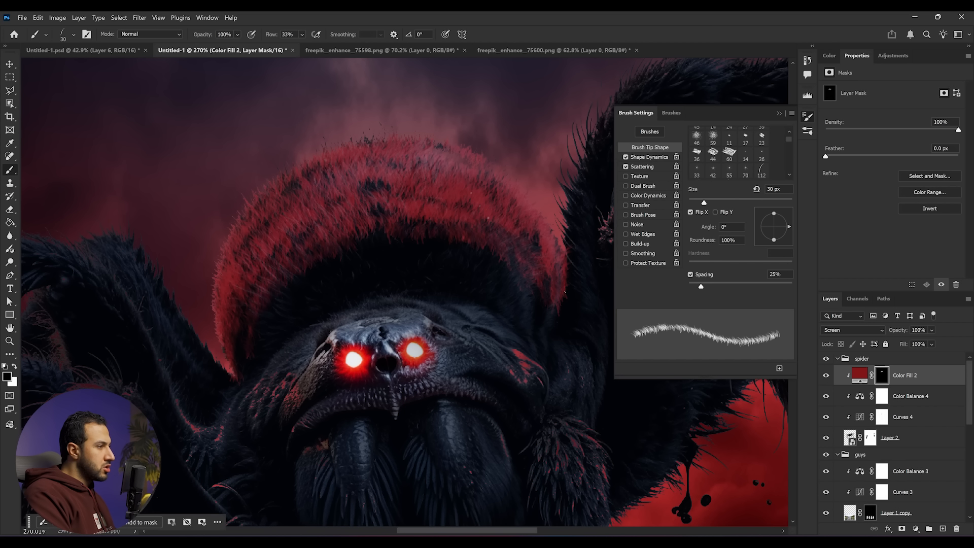
mouse_move(400, 199)
left_mouse_down()
mouse_move(255, 249)
mouse_move(228, 350)
left_mouse_up()
left_click_drag(540, 229, 555, 277)
key("z")
mouse_move(449, 224)
left_mouse_down()
mouse_move(393, 207)
mouse_move(457, 218)
left_mouse_up()
left_click_drag(458, 218, 405, 275)
key("x")
left_click_drag(210, 208, 177, 241)
left_click_drag(114, 316, 389, 208)
mouse_move(347, 351)
left_mouse_down()
mouse_move(204, 190)
mouse_move(353, 441)
mouse_move(475, 345)
left_mouse_up()
- Keep painting and erasing red hair highlights on the spider's body, switching between white and black
key("space")
left_click_drag(412, 350, 374, 276)
left_click_drag(230, 187, 173, 204)
key("z")
mouse_move(308, 249)
left_mouse_down()
mouse_move(266, 244)
mouse_move(330, 225)
left_mouse_up()
key("z")
key("space")
left_click_drag(226, 235, 362, 217)
left_click_drag(232, 252, 124, 310)
mouse_move(400, 314)
left_mouse_down()
mouse_move(331, 305)
mouse_move(406, 321)
mouse_move(368, 317)
left_mouse_up()
key("x")
key("x")
- Paint red rim highlights on the spider's legs against the sky, erasing any excess with black
key("x")
mouse_move(495, 350)
left_mouse_down()
mouse_move(472, 329)
mouse_move(496, 348)
left_mouse_up()
key("x")
key("x")
key("x")
key("space")
left_click_drag(406, 399, 417, 237)
left_click_drag(432, 274, 376, 434)
mouse_move(393, 375)
left_mouse_down()
mouse_move(416, 278)
mouse_move(354, 426)
left_mouse_up()
left_click_drag(403, 359, 445, 229)
left_click_drag(380, 339, 336, 513)
key("z")
left_click_drag(404, 276, 367, 278)
key("space")
key("z")
left_click_drag(481, 324, 509, 326)
key("x")
key("x")
mouse_move(353, 237)
left_mouse_down()
mouse_move(411, 191)
mouse_move(447, 187)
left_mouse_up()
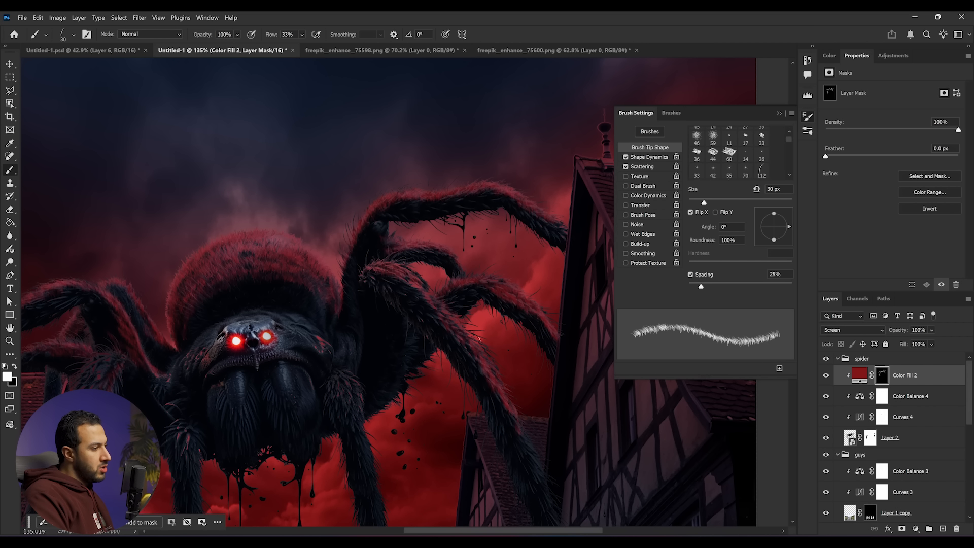
left_click_drag(519, 434, 457, 284)
key("x")
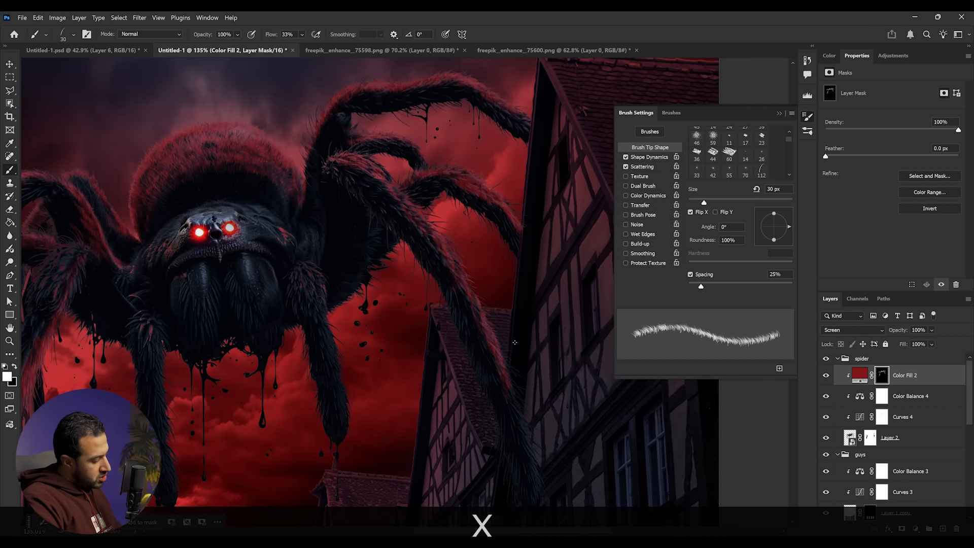
- Enlarge the brush to 40 px and add red highlights to the spider's lower legs
key("bracketright")
key("bracketright")
key("z")
mouse_move(534, 384)
left_mouse_down()
mouse_move(500, 329)
mouse_move(558, 394)
left_mouse_up()
key("x")
key("z")
key("z")
left_click_drag(423, 408, 466, 318)
key("space")
key("x")
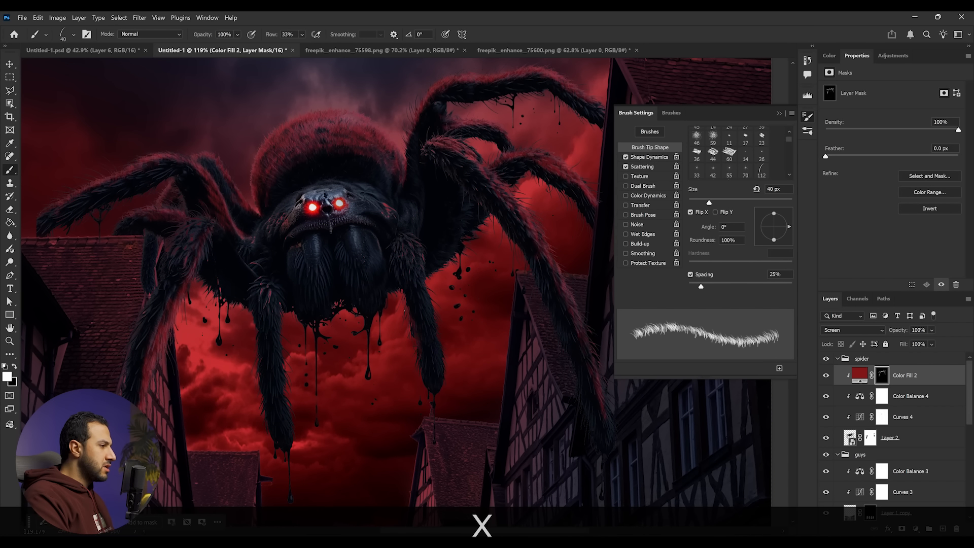
key("x")
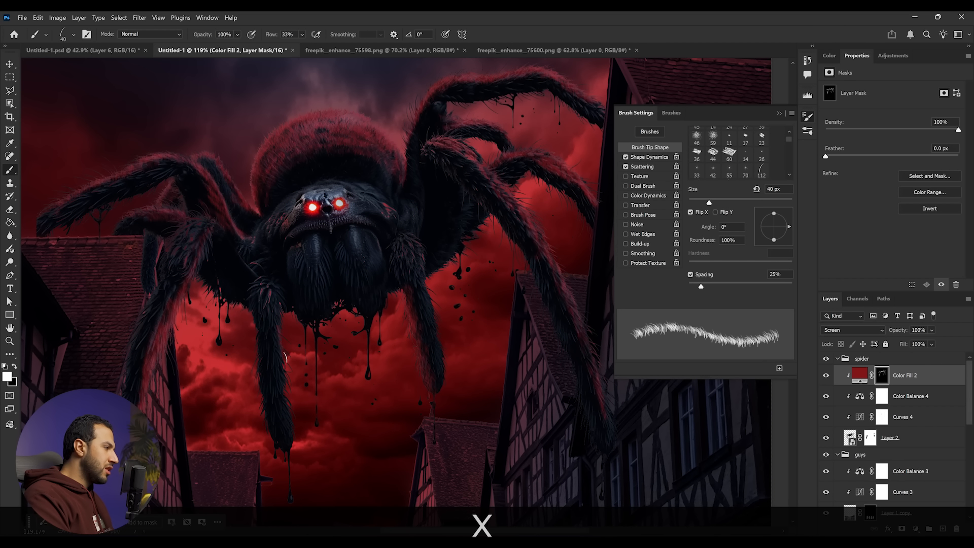
left_click_drag(272, 343, 284, 385)
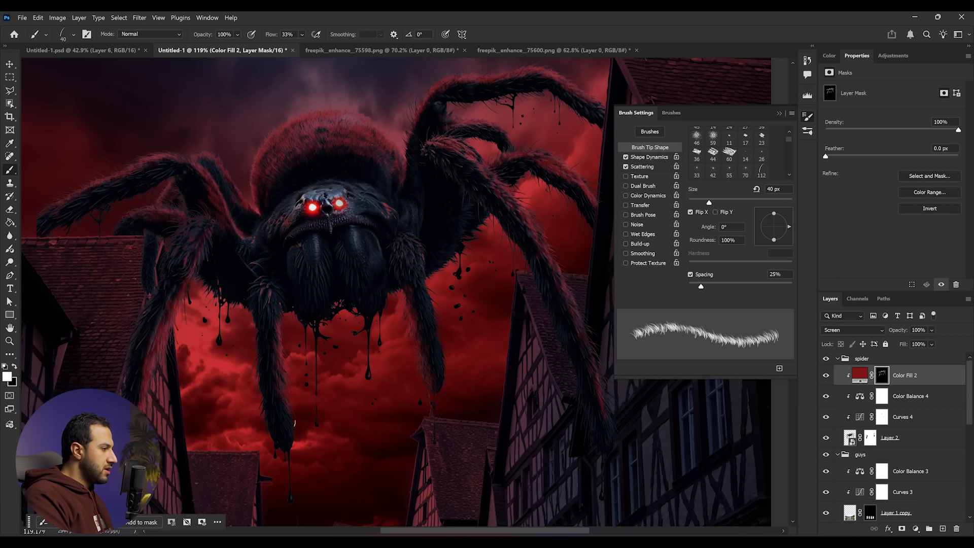
key("z")
left_click_drag(355, 403, 345, 402)
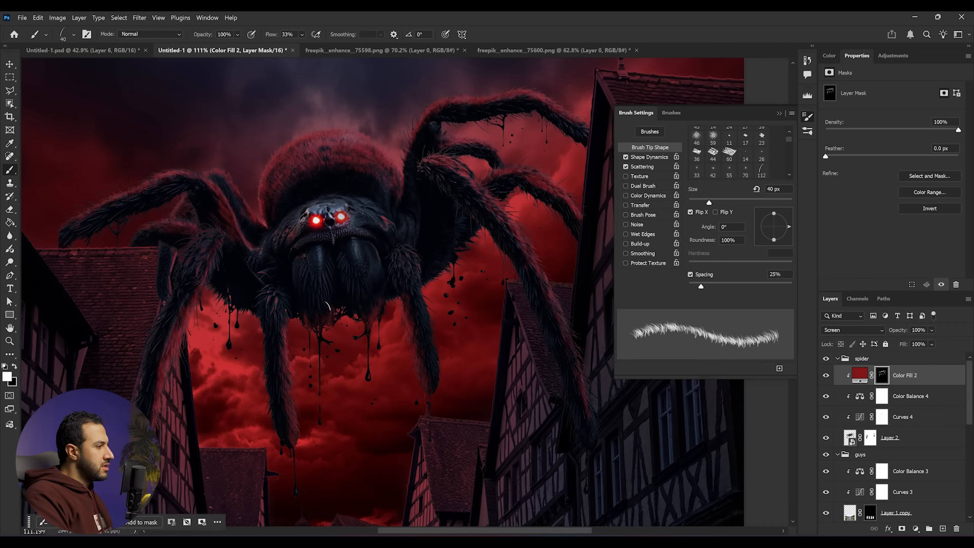
- Refine the red highlights around the spider's underside and front legs in the mask
key("x")
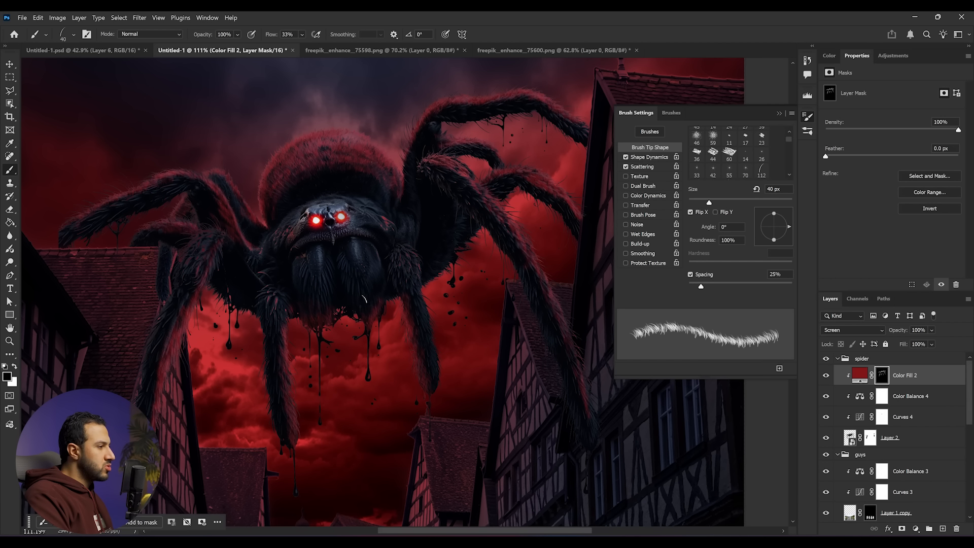
key("z")
mouse_move(342, 282)
left_mouse_down()
mouse_move(320, 272)
mouse_move(379, 279)
left_mouse_up()
key("space")
key("z")
left_click_drag(395, 239, 383, 239)
scroll(391, 318, "down", 5)
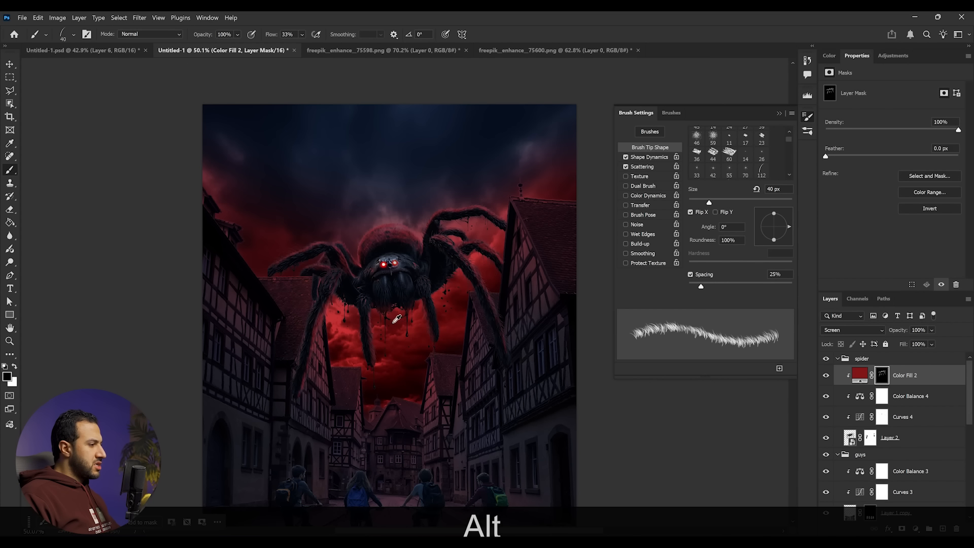
- Select Layer 2 in the spider group and place the 3-magnifics lightning image from the project folder into the composite
key("space")
left_click_drag(438, 440, 441, 368)
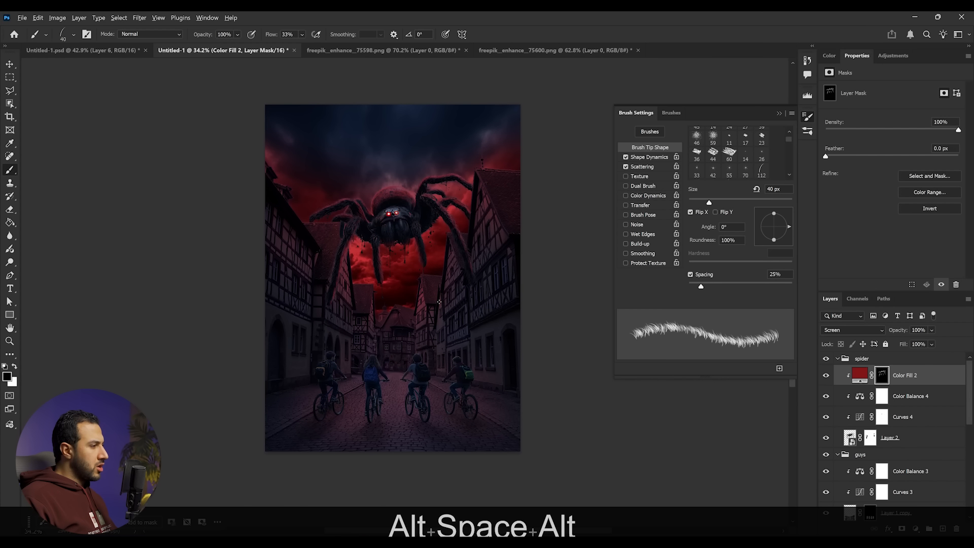
scroll(444, 299, "up", 1)
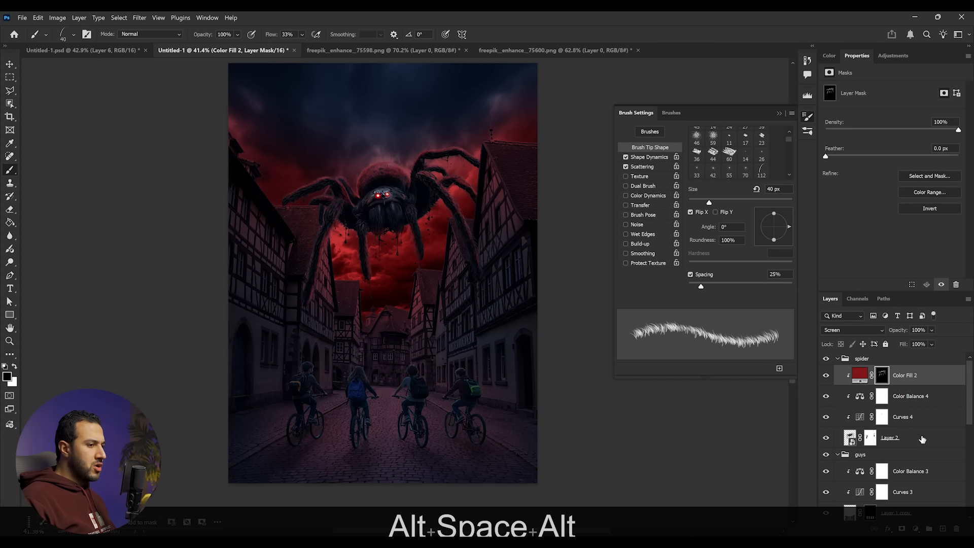
scroll(929, 453, "down", 6)
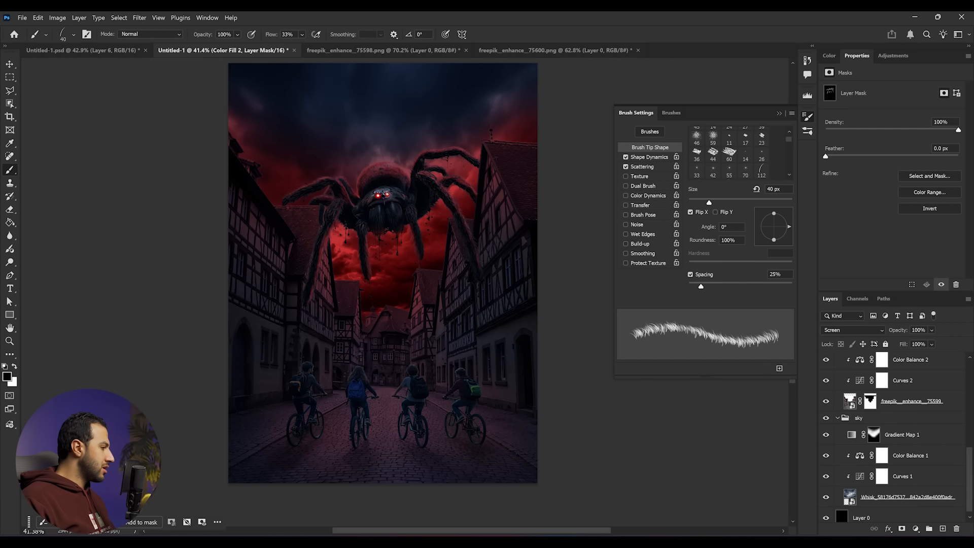
scroll(386, 202, "up", 3)
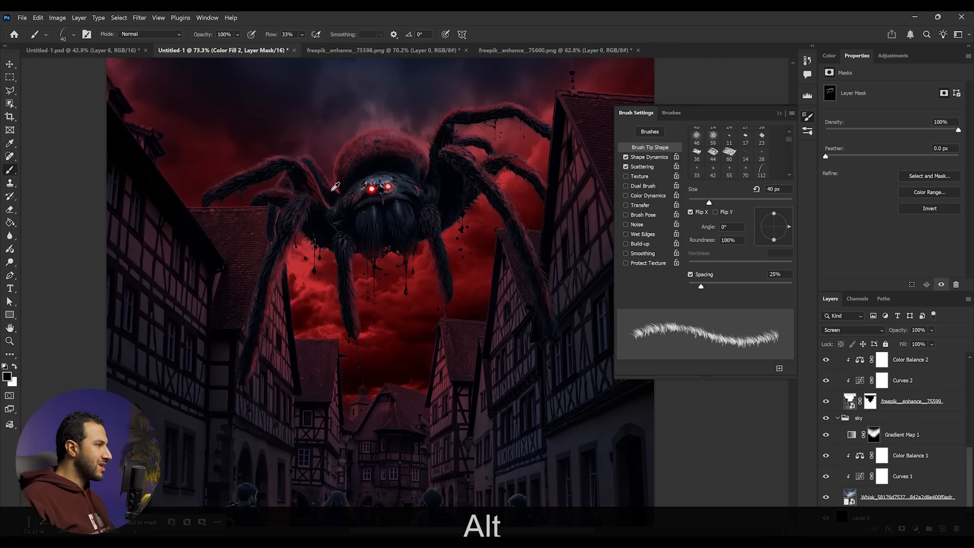
left_click_drag(417, 141, 360, 254)
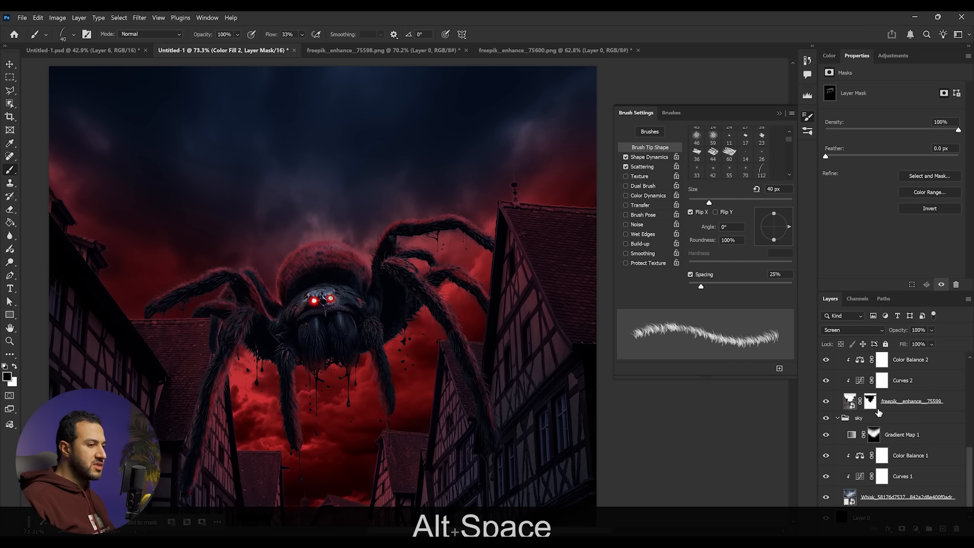
scroll(880, 410, "up", 5)
left_click(903, 437)
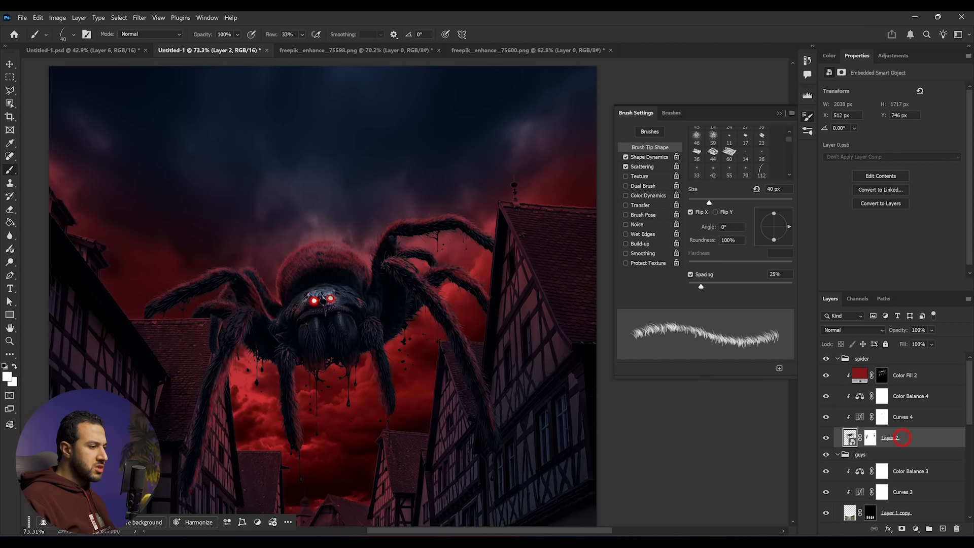
left_click(305, 541)
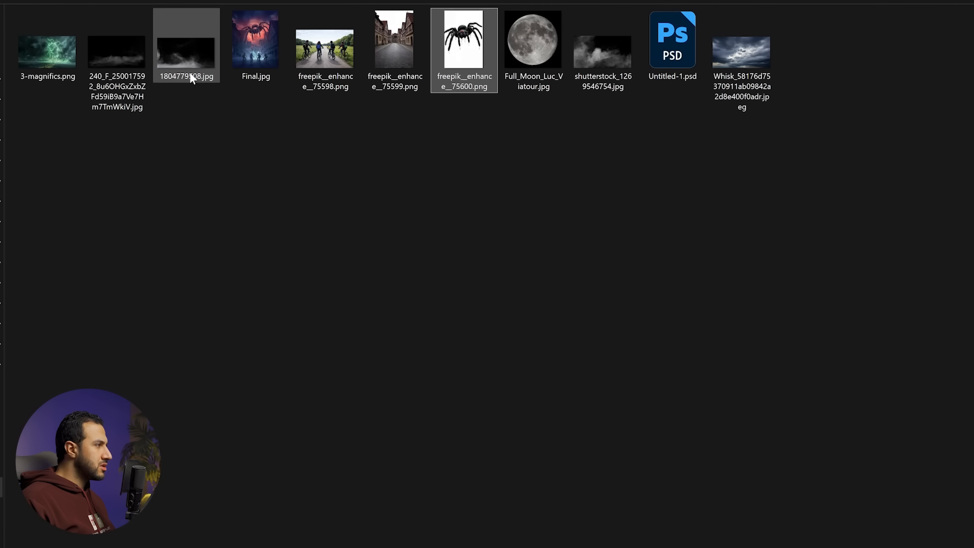
left_click_drag(50, 57, 403, 299)
scroll(403, 303, "down", 3)
key("Return")
- Move the 3-magnifics layer below Layer 2 and set its blend mode to Screen
left_click_drag(893, 438, 907, 463)
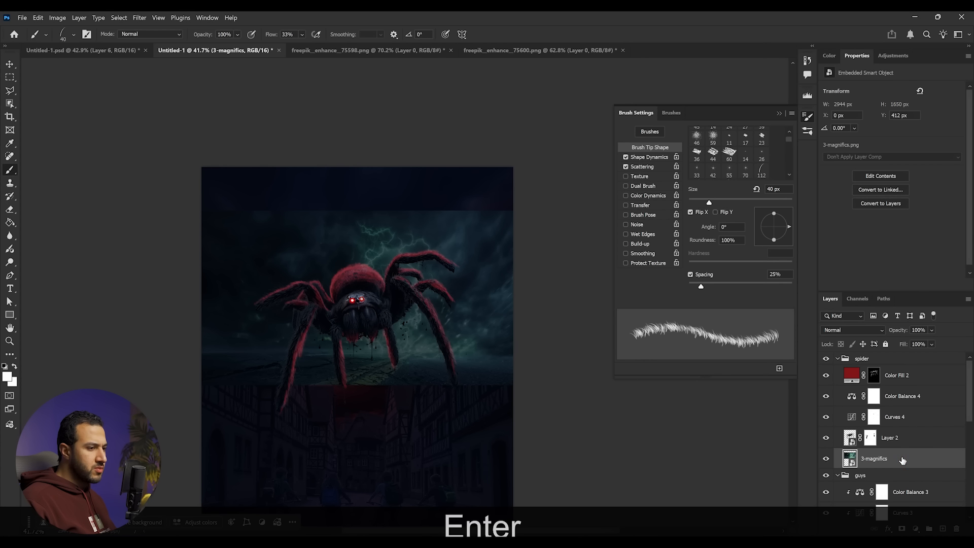
left_click(896, 427, "alt")
left_click(865, 331)
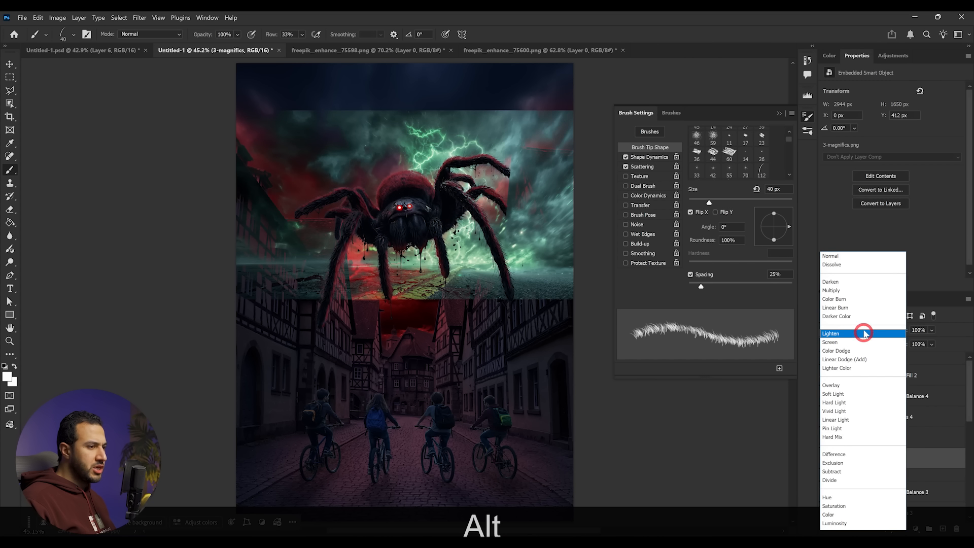
left_click(859, 341)
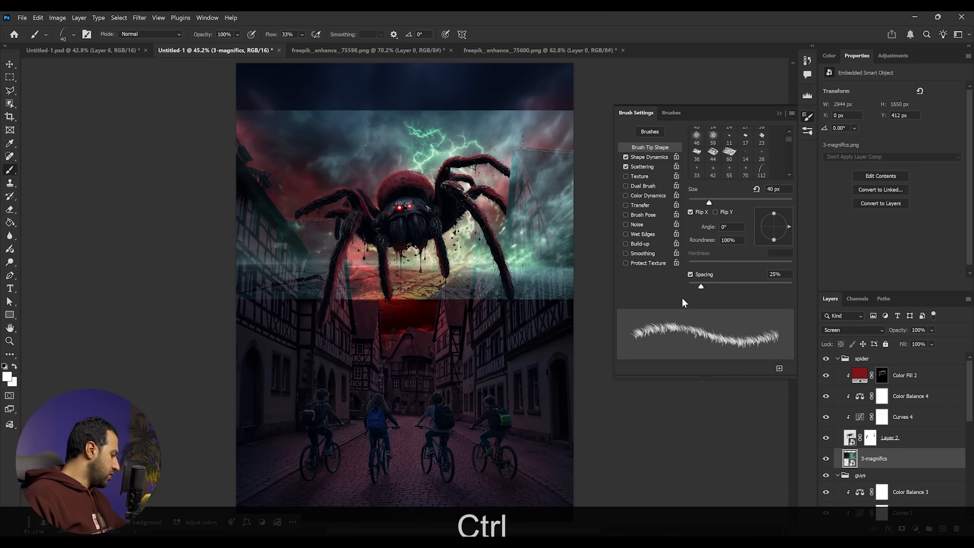
- Desaturate the lightning layer completely with Hue/Saturation, setting Saturation to -100
key("ctrl+u")
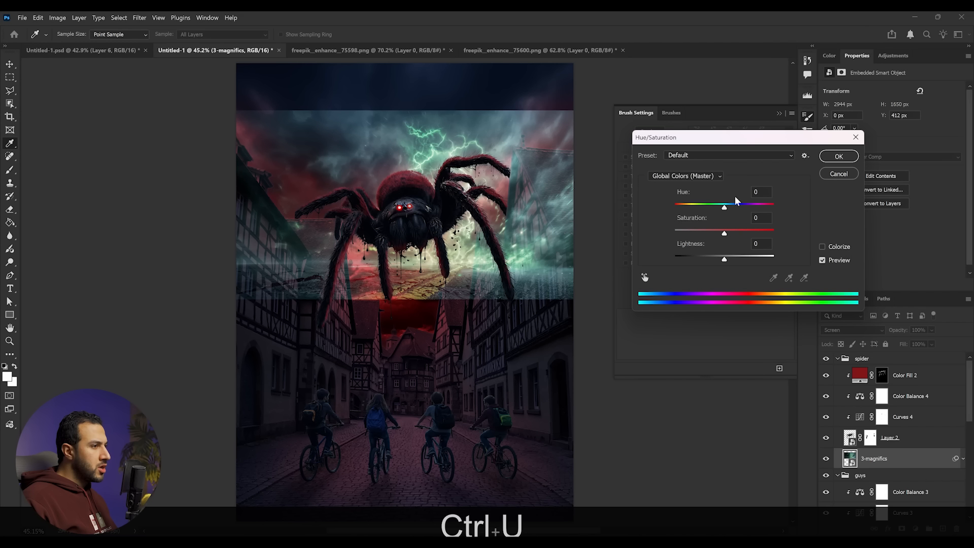
left_click_drag(720, 234, 676, 233)
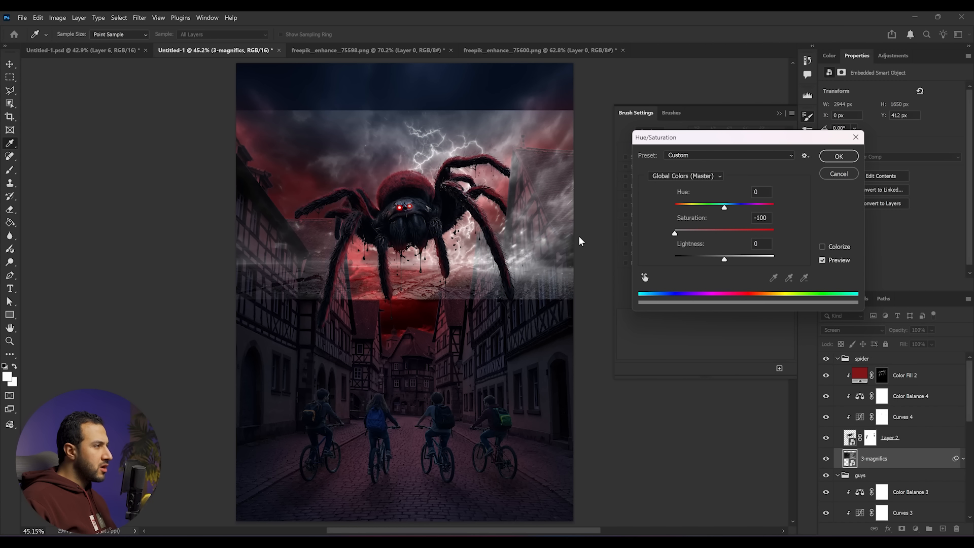
left_click(839, 157)
- Boost the lightning layer's contrast with Levels by pulling the black and white input sliders inward
key("ctrl+l")
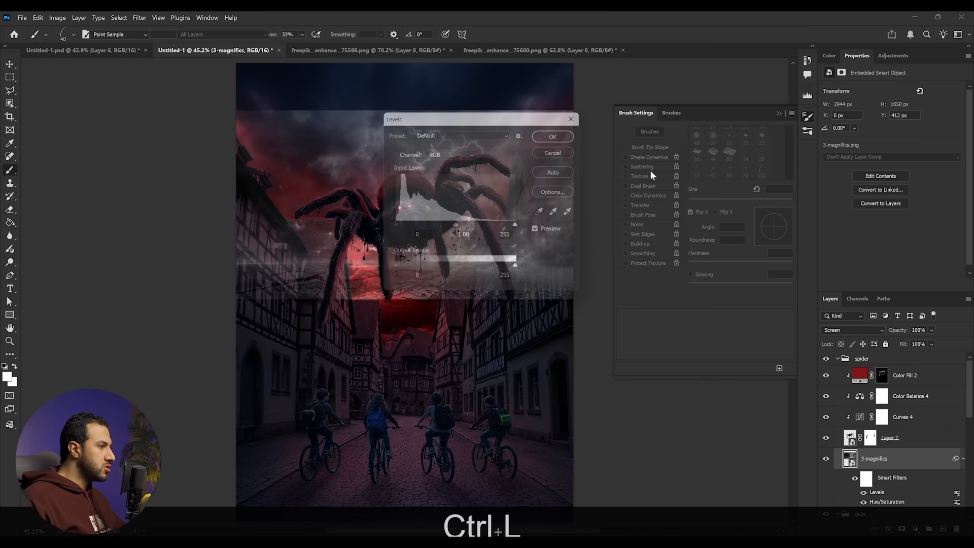
left_click_drag(633, 230, 660, 230)
left_click_drag(761, 231, 712, 229)
left_click(793, 138)
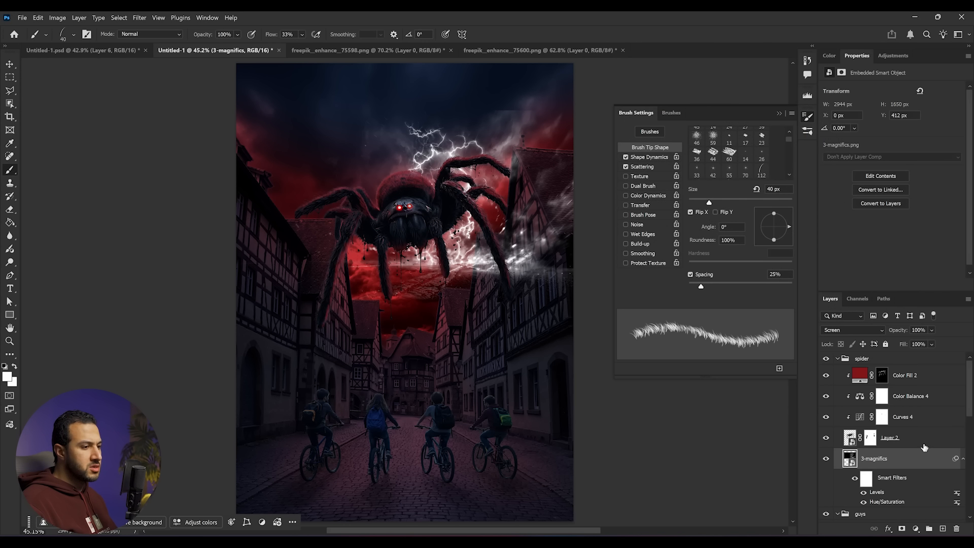
- Shift the lightning image left and move its layer into the sky group beneath Gradient Map 1
key("v")
left_click_drag(458, 233, 413, 236)
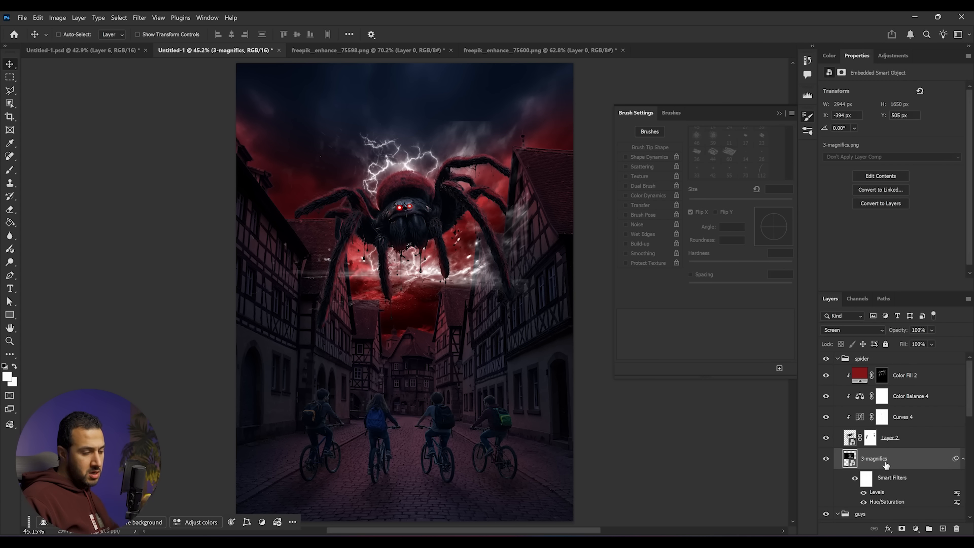
left_click_drag(901, 468, 916, 439)
mouse_move(432, 204)
left_mouse_down()
mouse_move(432, 187)
mouse_move(432, 201)
left_mouse_up()
- Add a layer mask to the lightning layer and paint it with a soft 600 px brush around the spider
left_click(901, 530)
key("b")
right_click(437, 289)
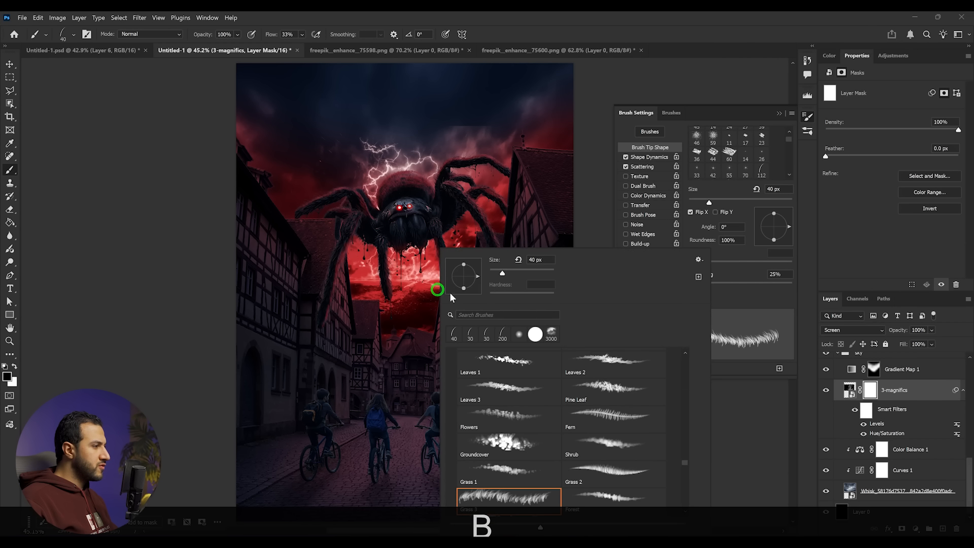
left_click(521, 335)
left_click_drag(531, 276, 531, 276)
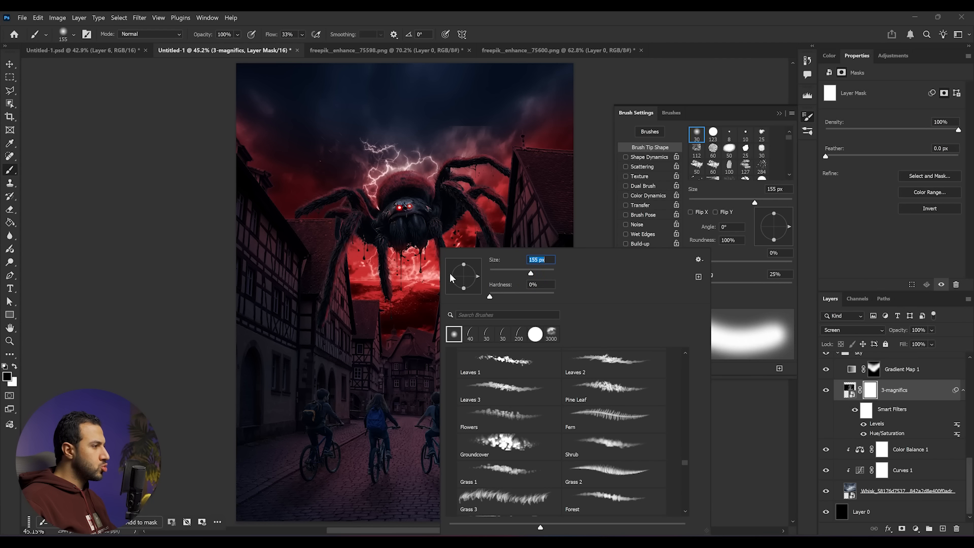
left_click(418, 281)
key("]")
key("]")
key("]")
key("]")
key("]")
key("]")
key("]")
left_click_drag(424, 311, 462, 274)
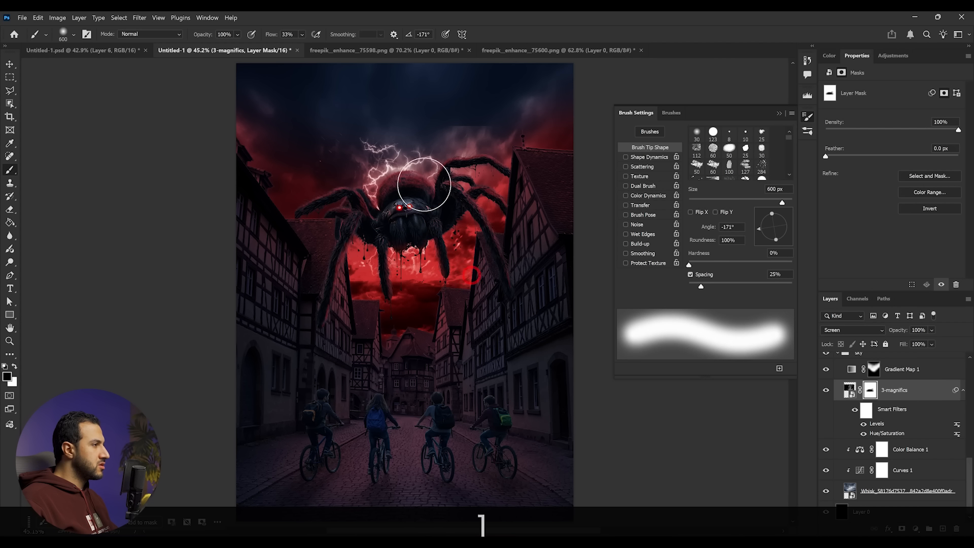
left_click_drag(424, 184, 447, 146)
- Continue masking the lightning around the spider's body, switching between black and white
key("v")
key("b")
mouse_move(402, 300)
left_mouse_down()
mouse_move(411, 281)
mouse_move(394, 288)
left_mouse_up()
key("z")
mouse_move(472, 234)
left_mouse_down()
mouse_move(431, 218)
mouse_move(476, 228)
left_mouse_up()
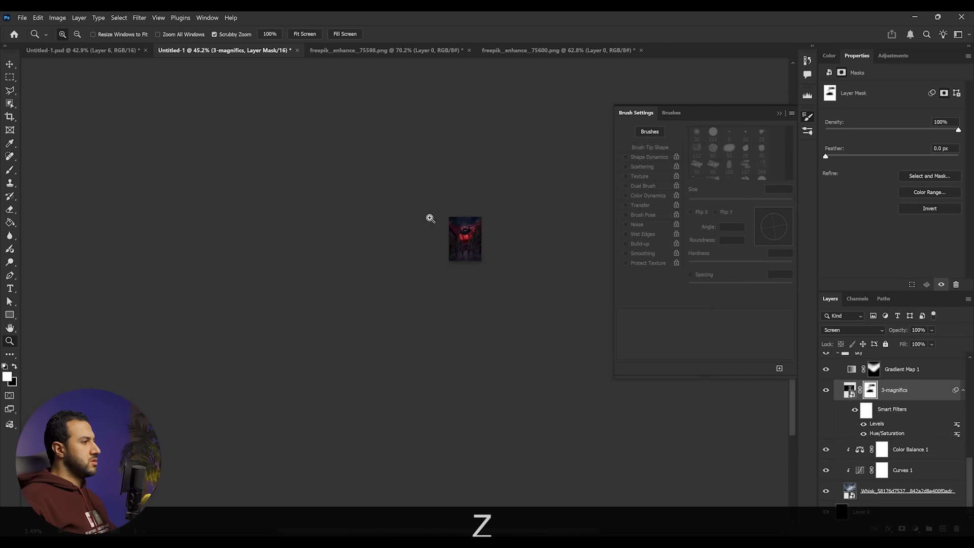
key("x")
left_click(822, 393)
left_click(823, 393)
left_click(823, 393)
scroll(503, 207, "down", 7)
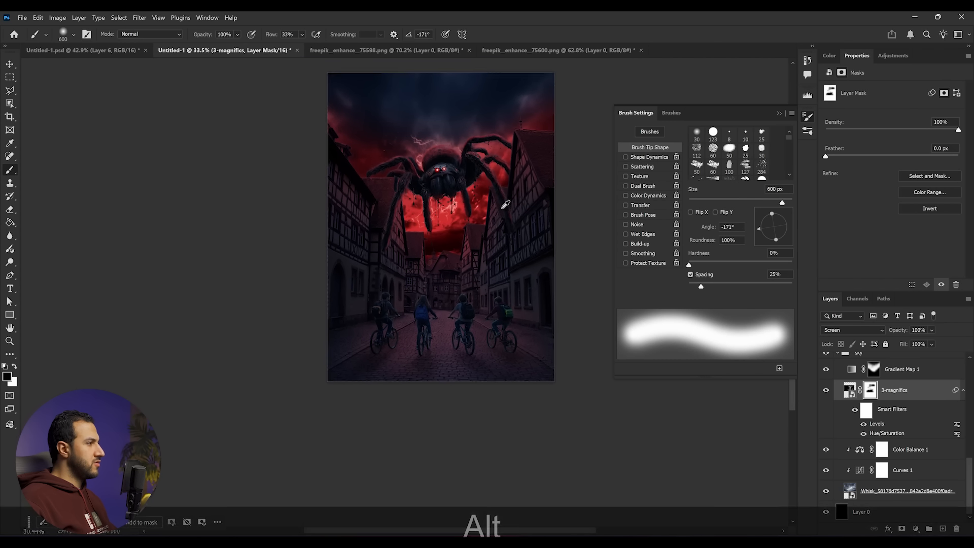
left_click_drag(486, 189, 424, 237)
scroll(423, 229, "up", 4)
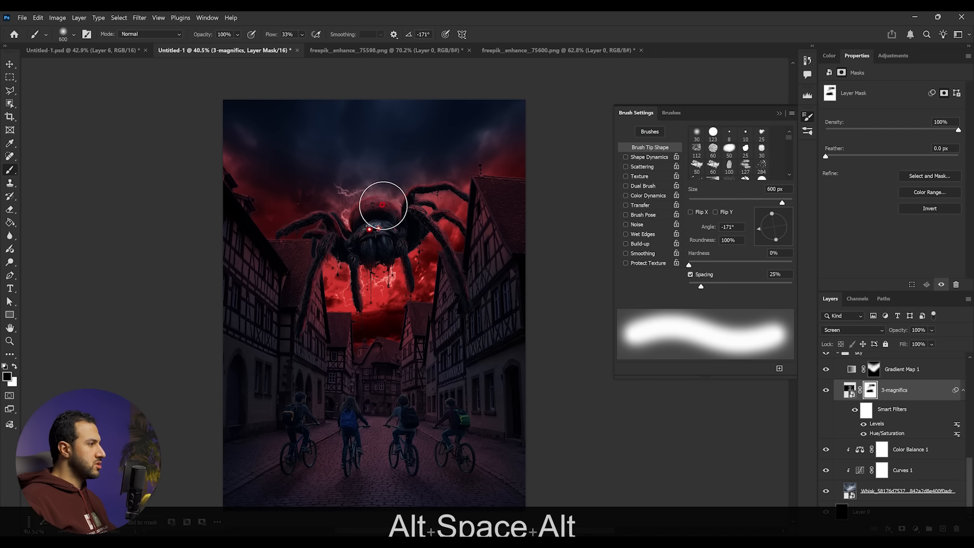
- Enlarge the lightning layer with Free Transform so it spreads wider across the sky
key("ctrl+t")
left_click_drag(529, 254, 531, 260)
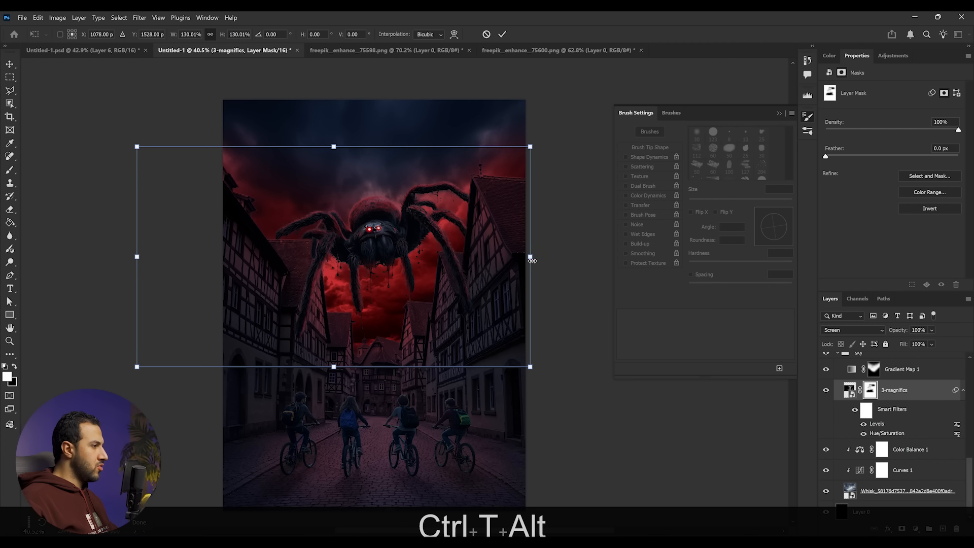
left_click_drag(576, 258, 526, 254)
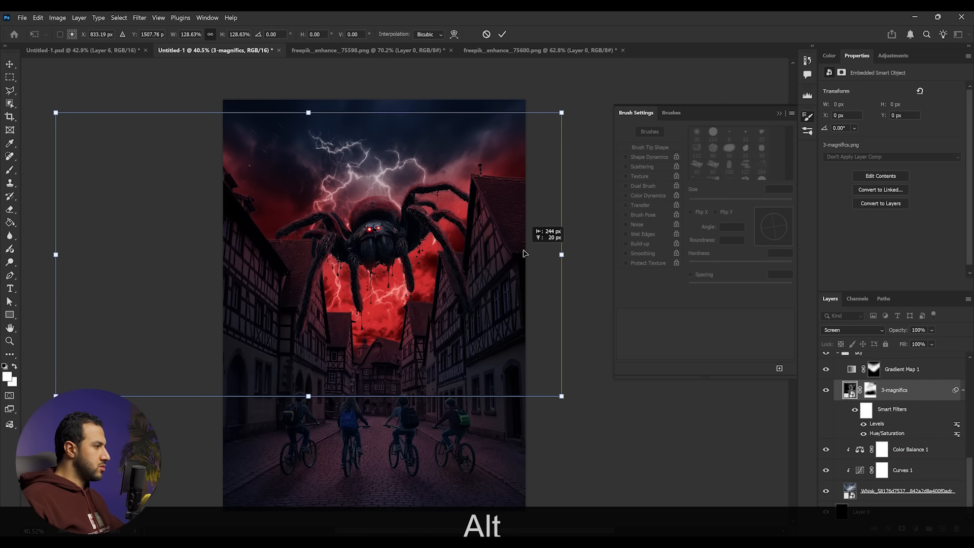
key("Return")
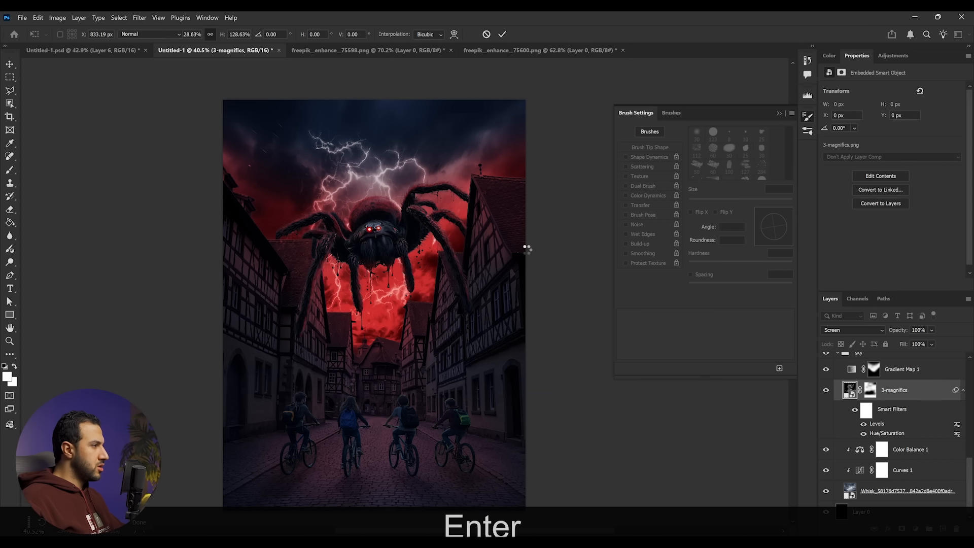
- Select the lightning mask and paint with black to hide lightning below the spider
key("b")
key("v")
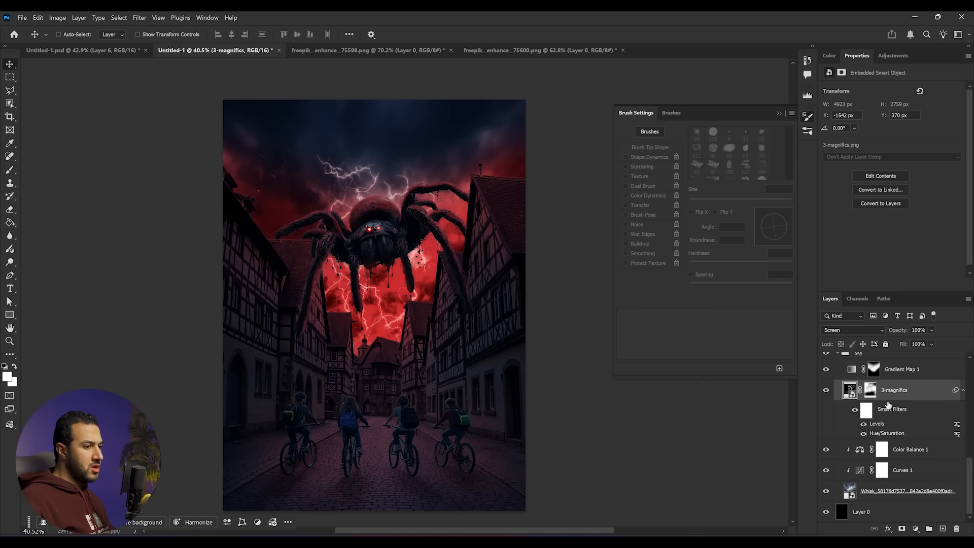
left_click(870, 390)
key("b")
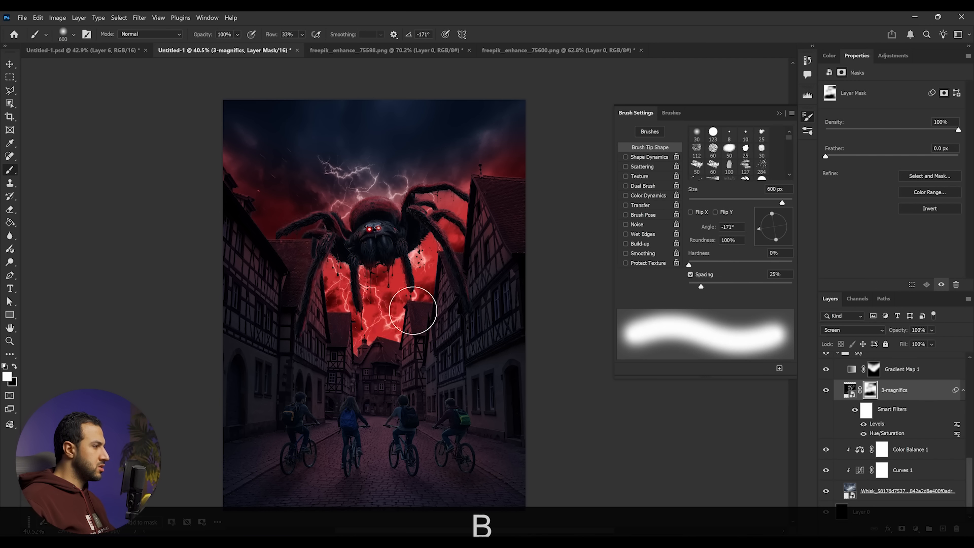
key("x")
key("alt+x")
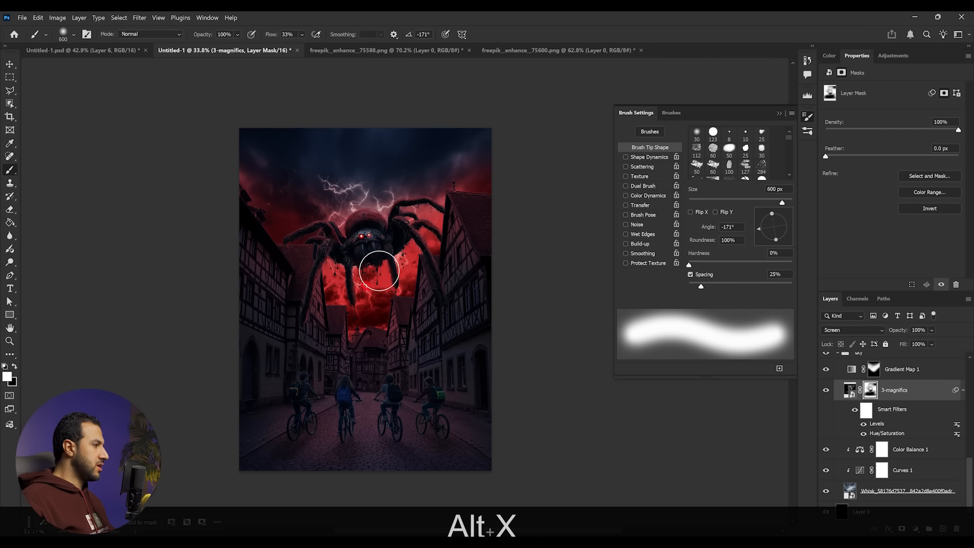
scroll(388, 290, "down", 2)
scroll(404, 335, "up", 2)
key("x")
left_click(780, 113)
mouse_move(461, 317)
left_mouse_down()
mouse_move(474, 316)
mouse_move(433, 321)
left_mouse_up()
- Mask out the lightning over the cyclists in the street
scroll(429, 376, "up", 1)
scroll(429, 377, "up", 1)
scroll(430, 378, "down", 8)
scroll(431, 393, "up", 3)
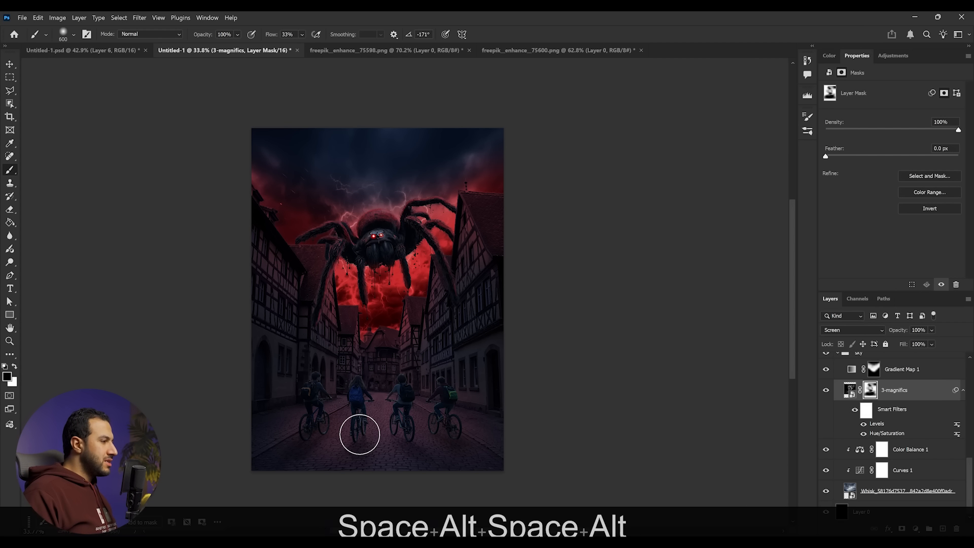
scroll(398, 415, "down", 1)
scroll(399, 415, "up", 1)
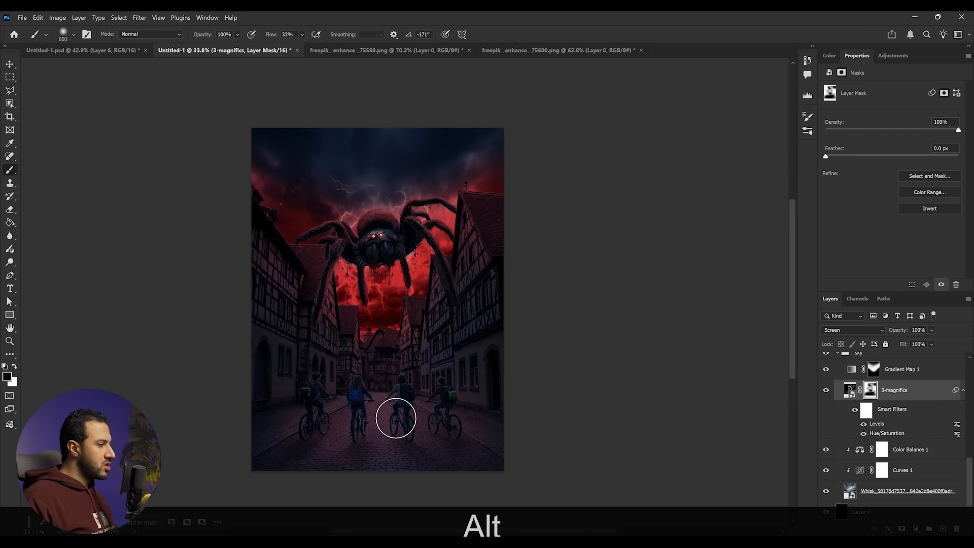
scroll(396, 418, "up", 5)
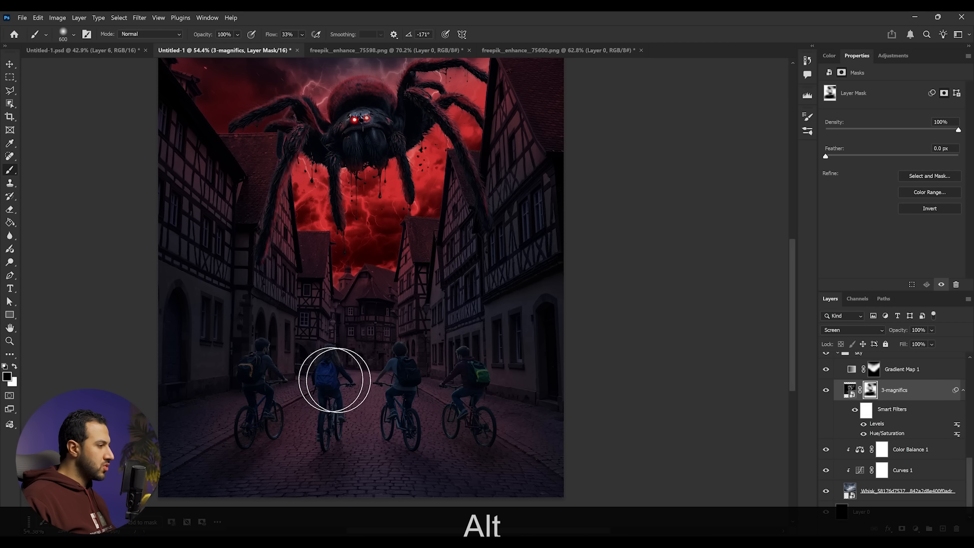
scroll(360, 398, "down", 2)
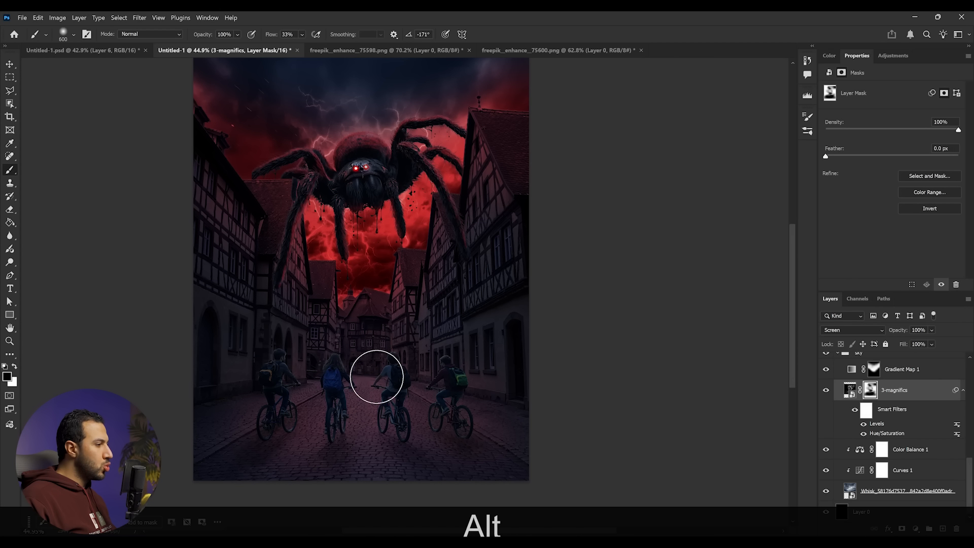
left_click_drag(374, 388, 355, 405)
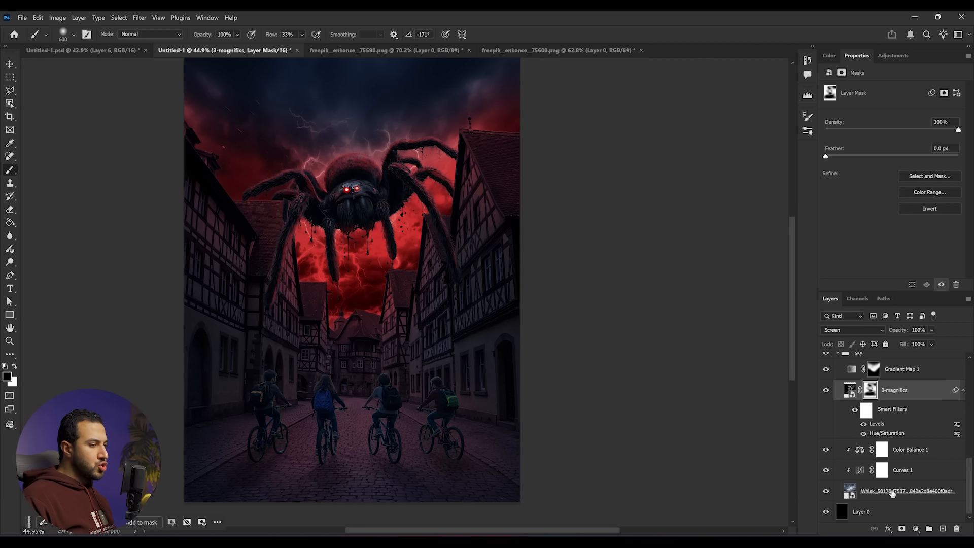
left_click(125, 542)
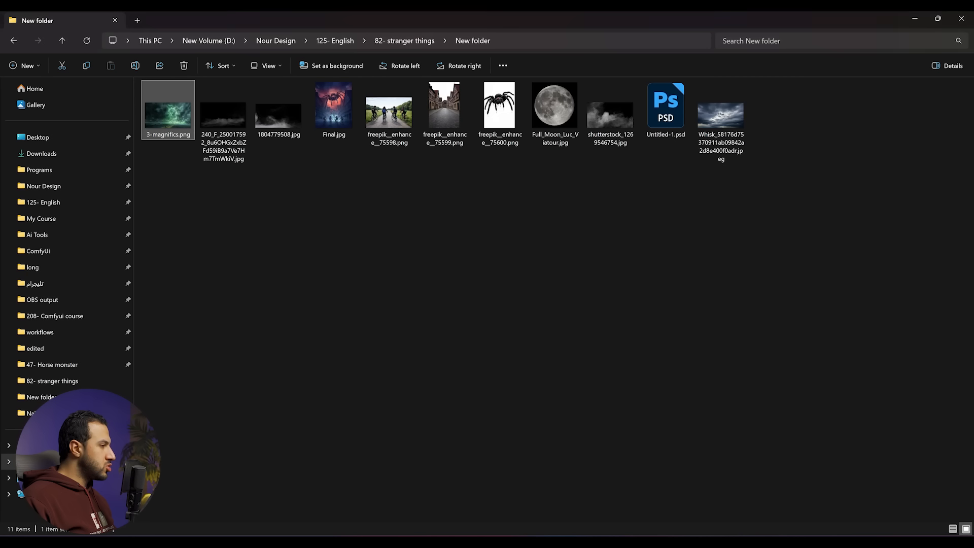
left_click(275, 124)
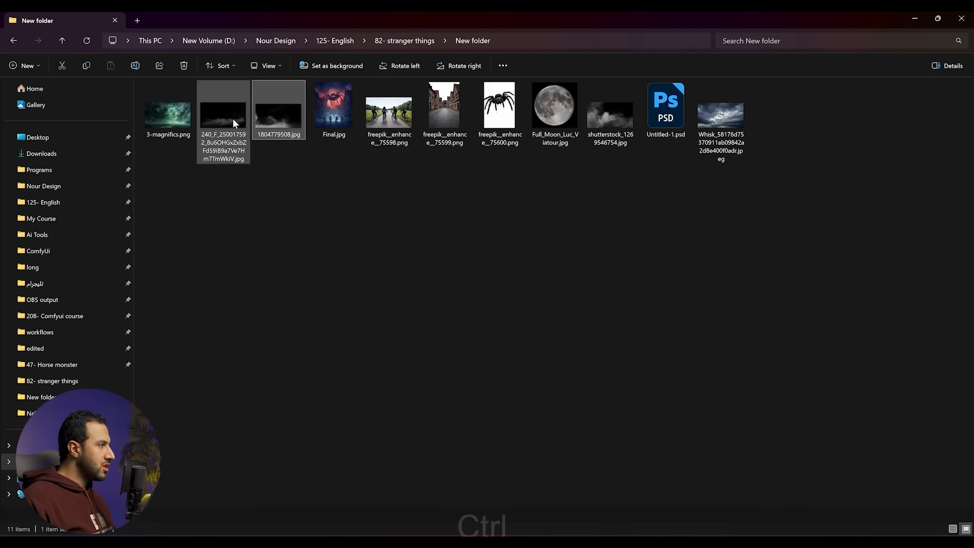
left_click(233, 119, "ctrl")
left_click_drag(278, 121, 304, 270)
left_click_drag(225, 261, 370, 382)
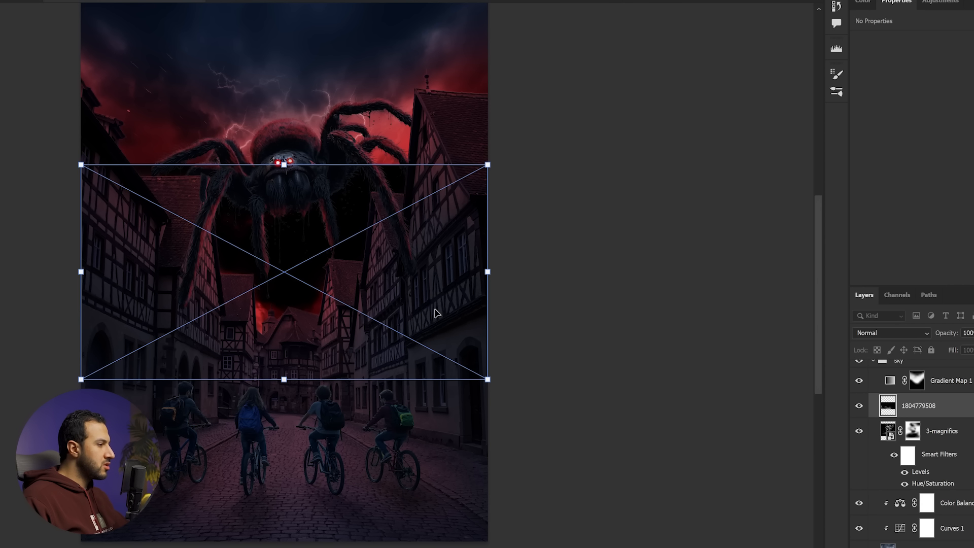
key("Return")
key("Return")
key("Return")
- Select both fog layers and move them up into the buildings group
left_click(901, 414, "ctrl")
scroll(926, 429, "up", 3)
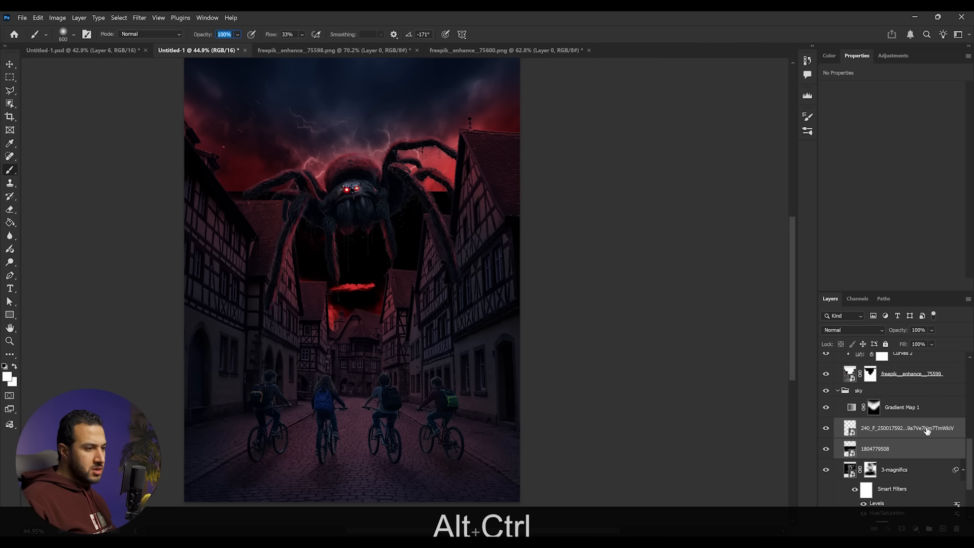
left_click_drag(921, 456, 923, 410)
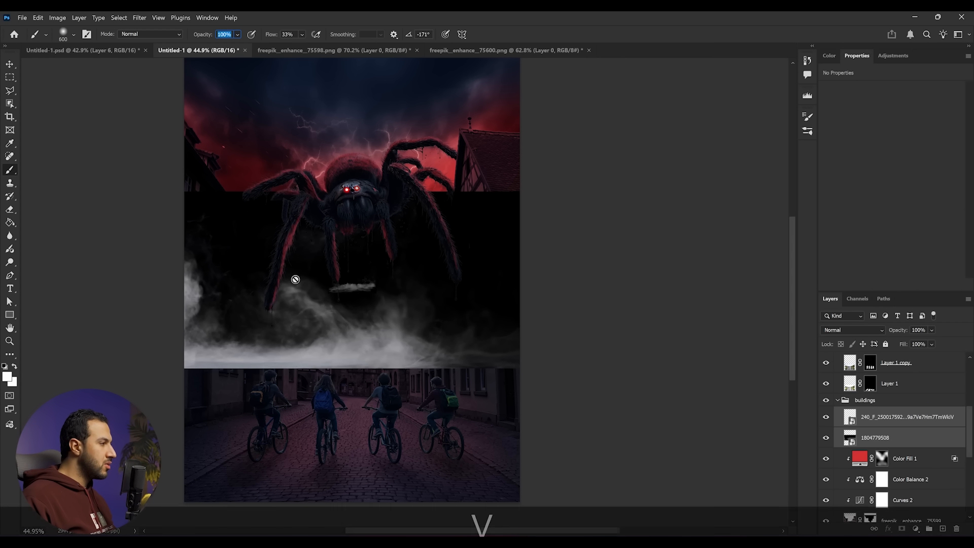
- Move the selected fog images down into the street behind the cyclists
key("v")
left_click_drag(468, 300, 428, 360)
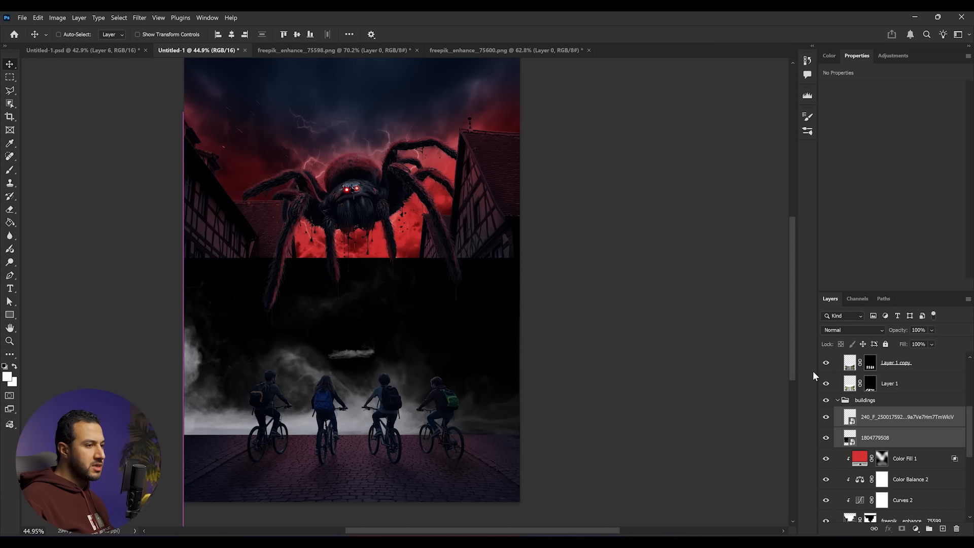
left_click(910, 446)
left_click(827, 418)
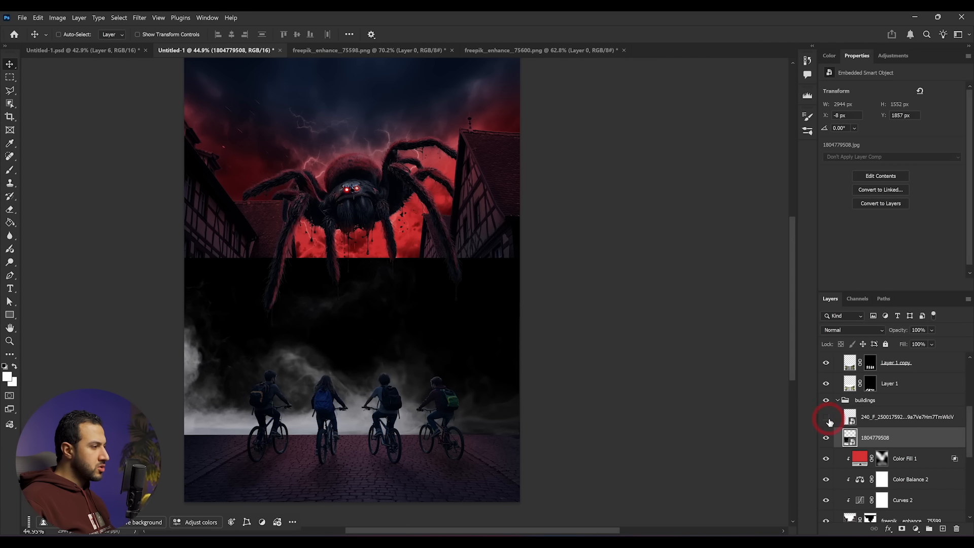
left_click(858, 335)
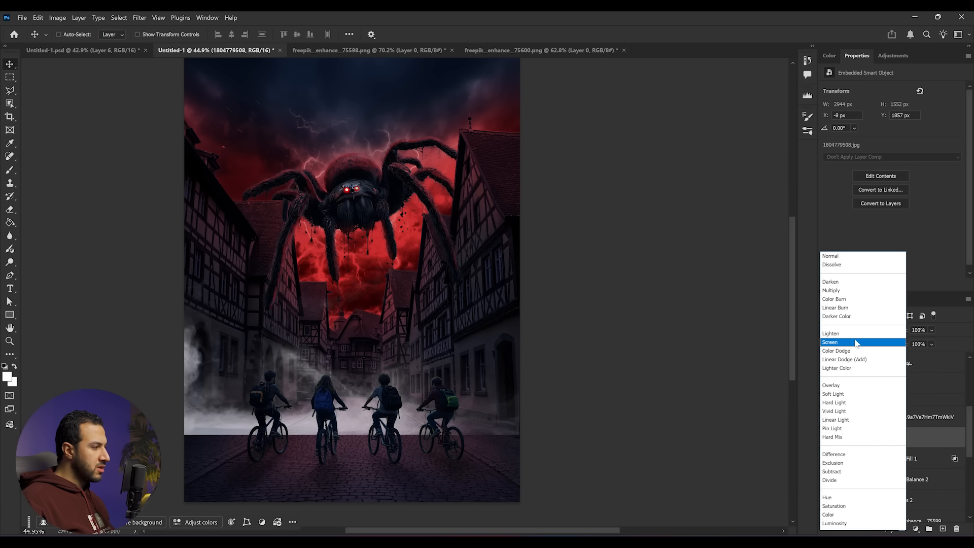
left_click(857, 343)
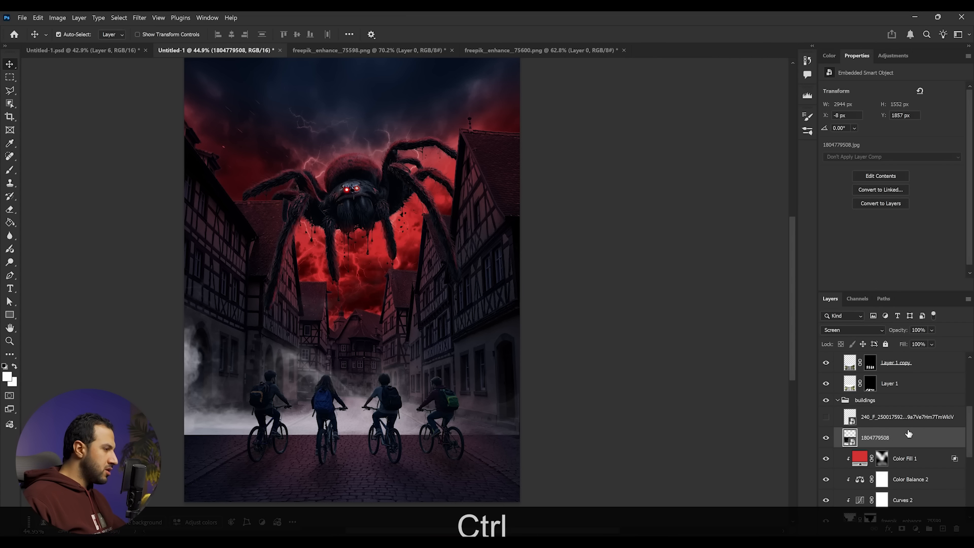
key("ctrl+u")
left_click(822, 247)
left_click_drag(729, 207, 691, 261)
key("ctrl+z")
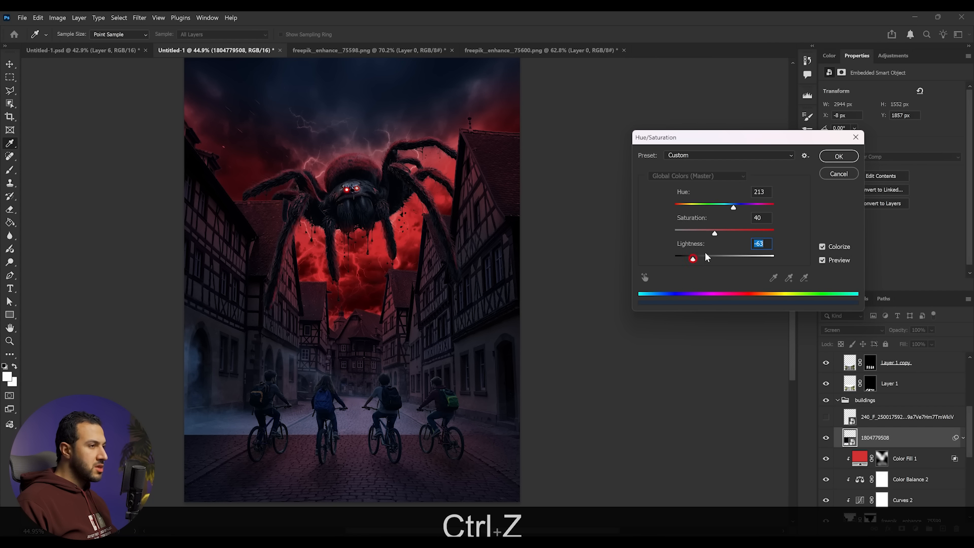
left_click(838, 157)
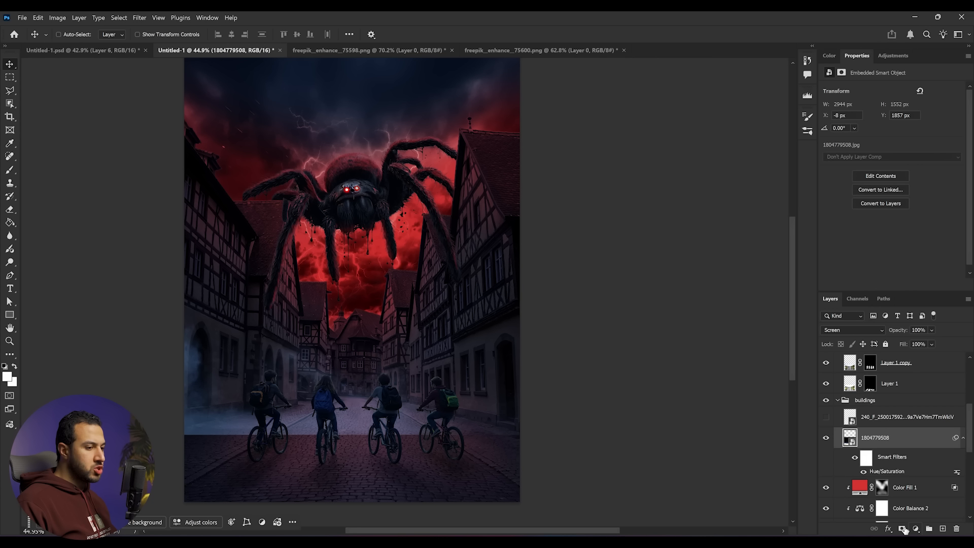
left_click(905, 530)
key("b")
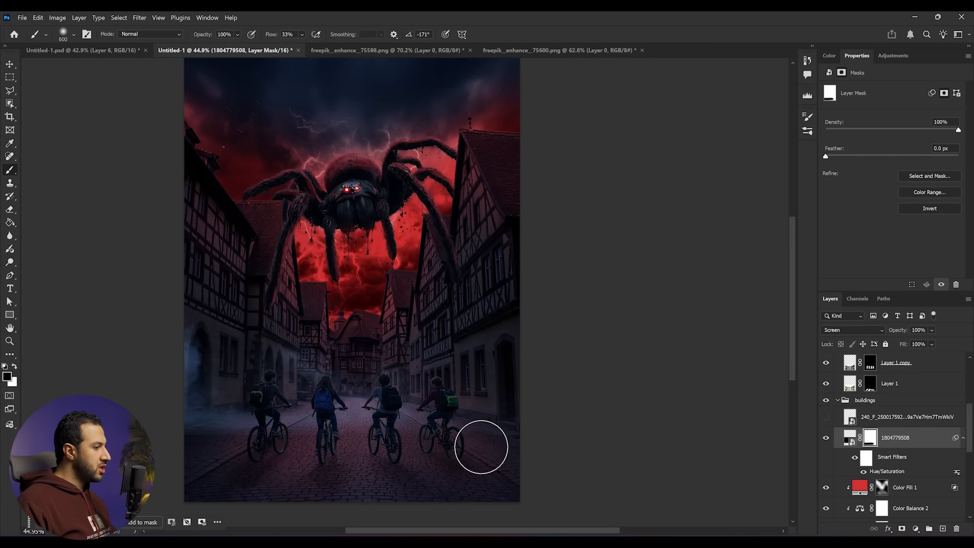
scroll(473, 449, "down", 2)
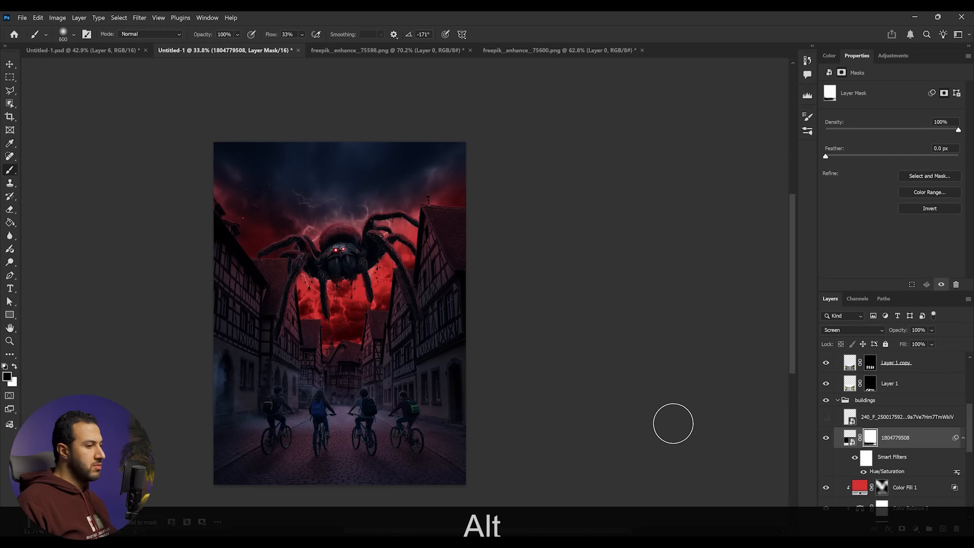
- Show the 240_F fog layer, transform it into place over the street, and set its blend mode to Screen
left_click(826, 418)
left_click(888, 421)
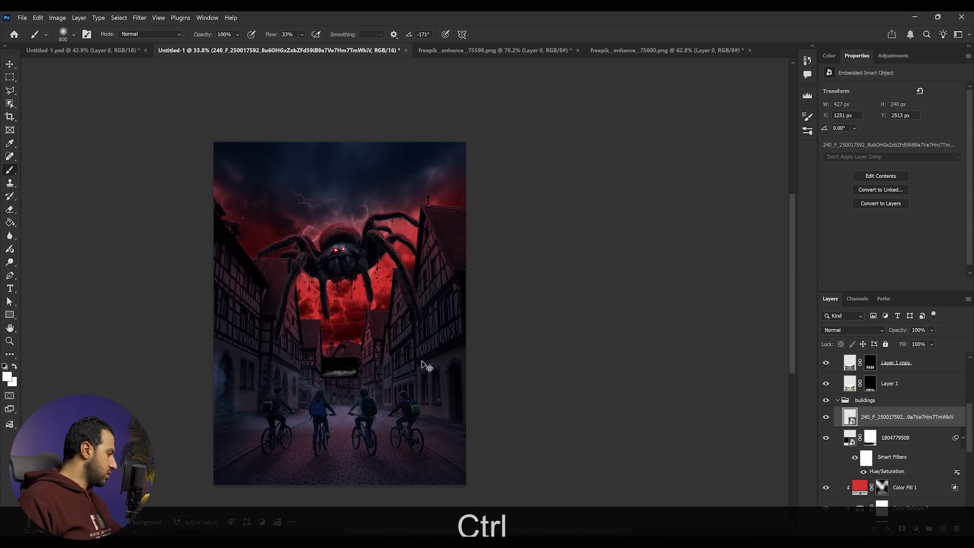
key("ctrl+t")
left_click_drag(357, 368, 409, 393)
key("Return")
left_click(863, 329)
left_click(852, 343)
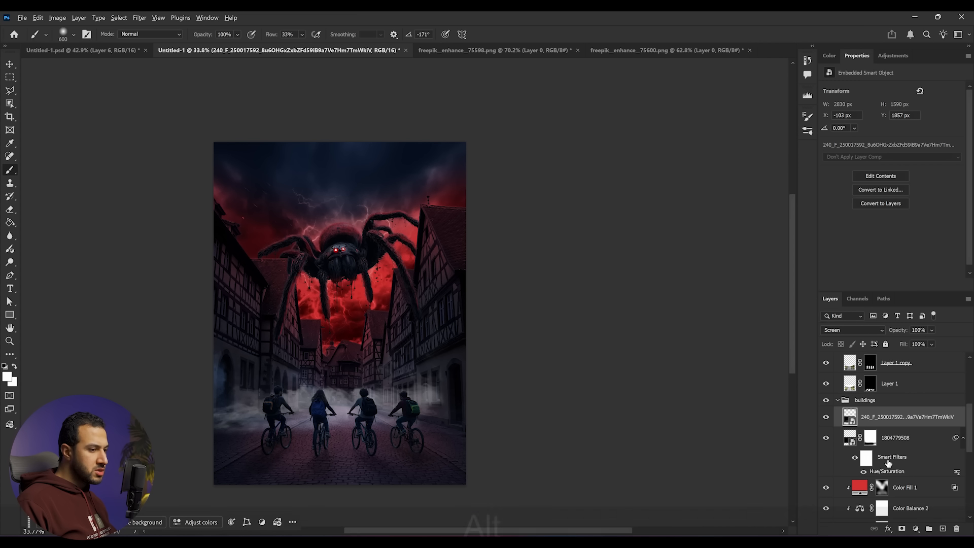
- Add a layer mask to the 240_F fog layer and paint out fog over the cyclists
key("alt")
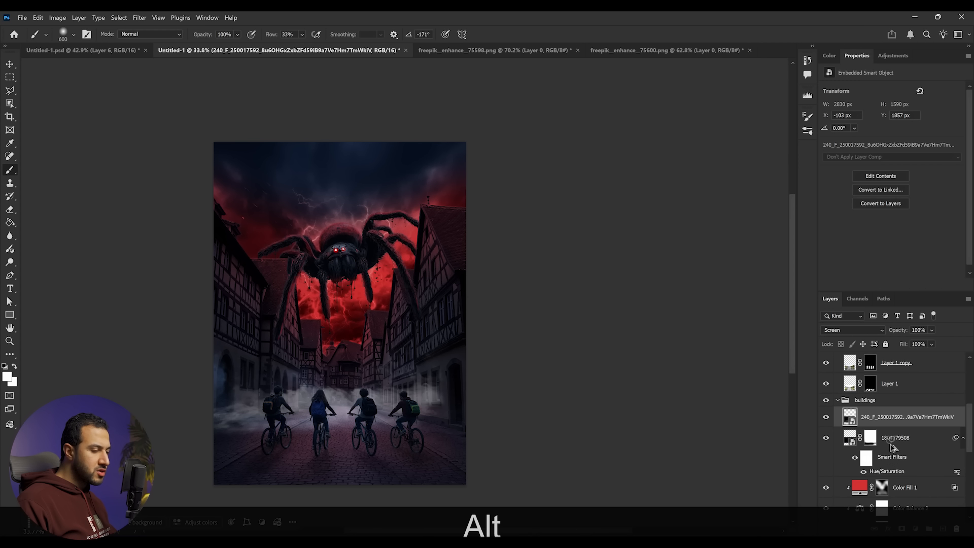
left_click(894, 438)
scroll(378, 432, "up", 2)
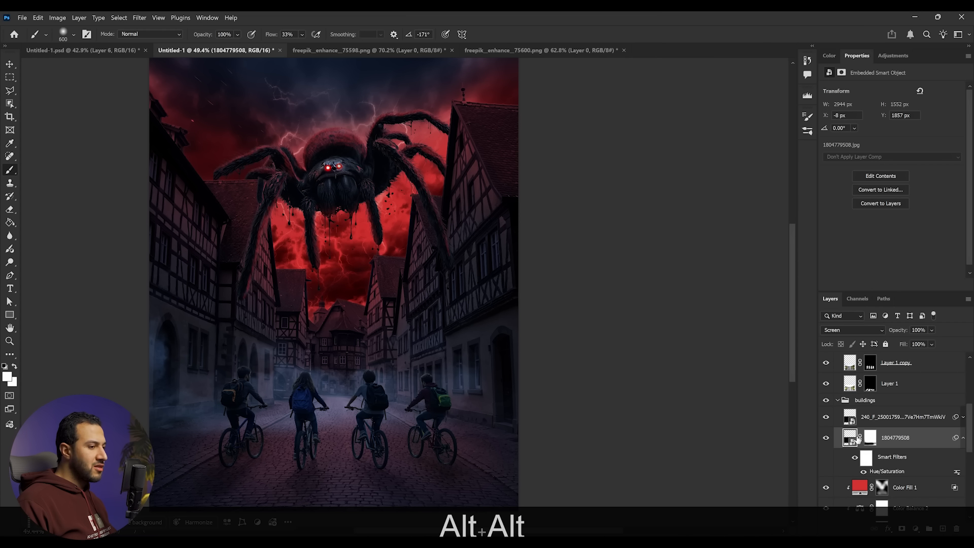
left_click(905, 421)
key("b")
left_click(902, 528)
left_click(416, 363)
mouse_move(379, 377)
left_mouse_down()
mouse_move(389, 394)
mouse_move(318, 412)
left_mouse_up()
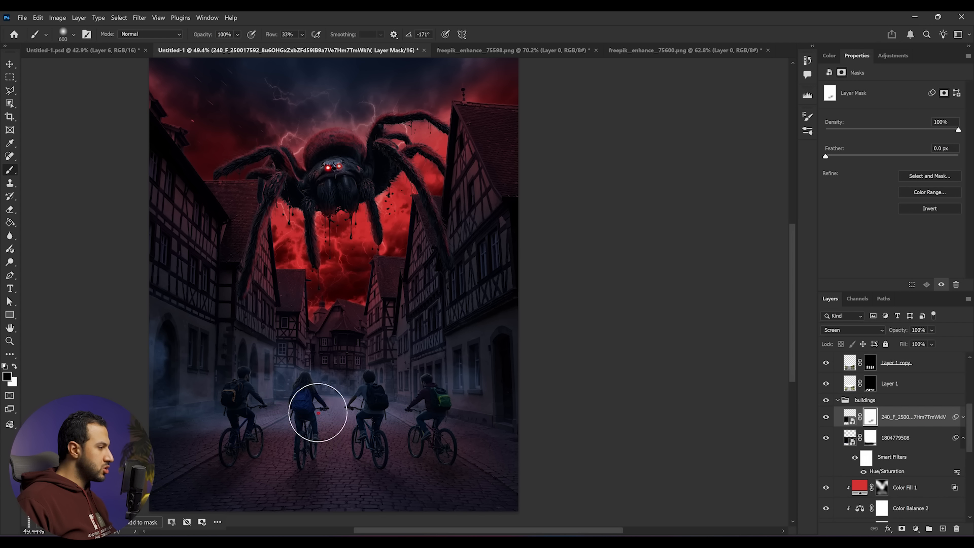
scroll(431, 437, "down", 3)
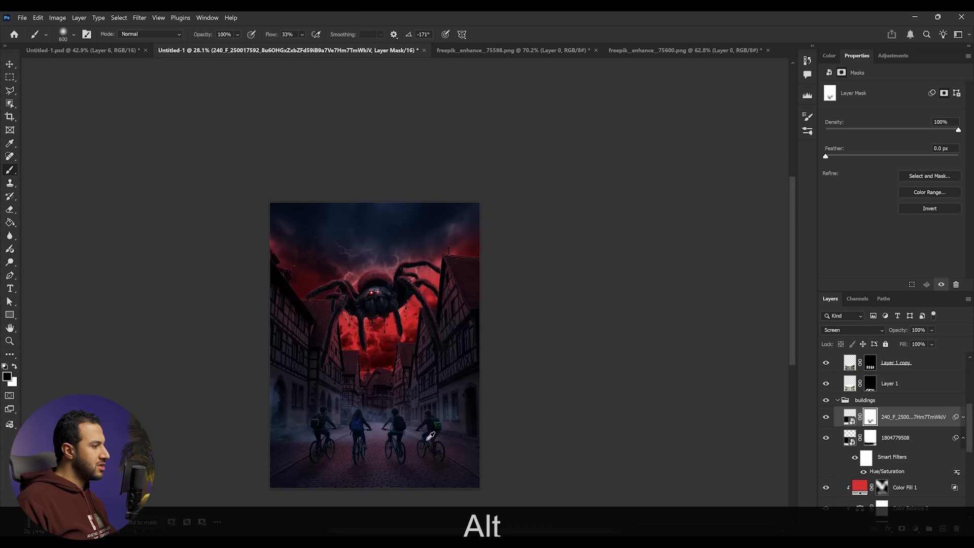
scroll(371, 461, "up", 3)
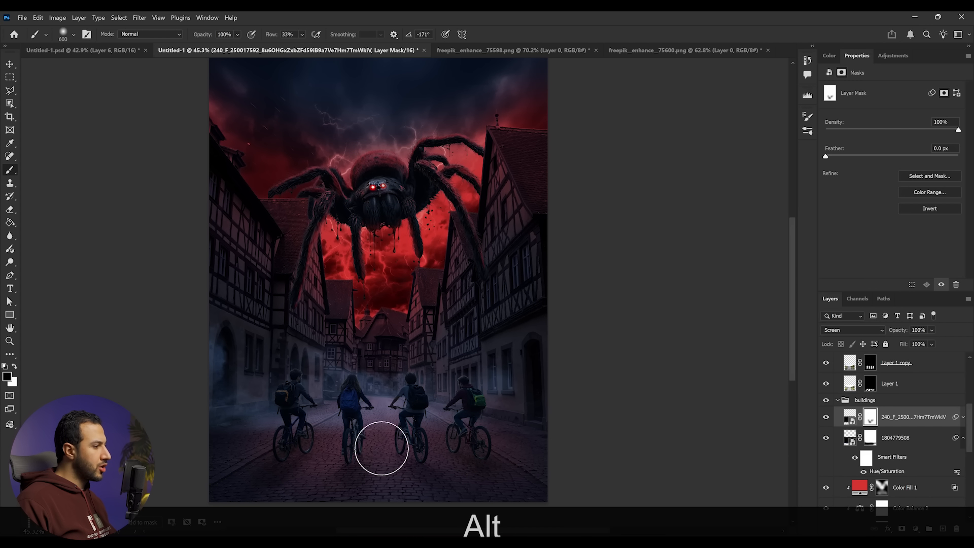
scroll(909, 482, "down", 8)
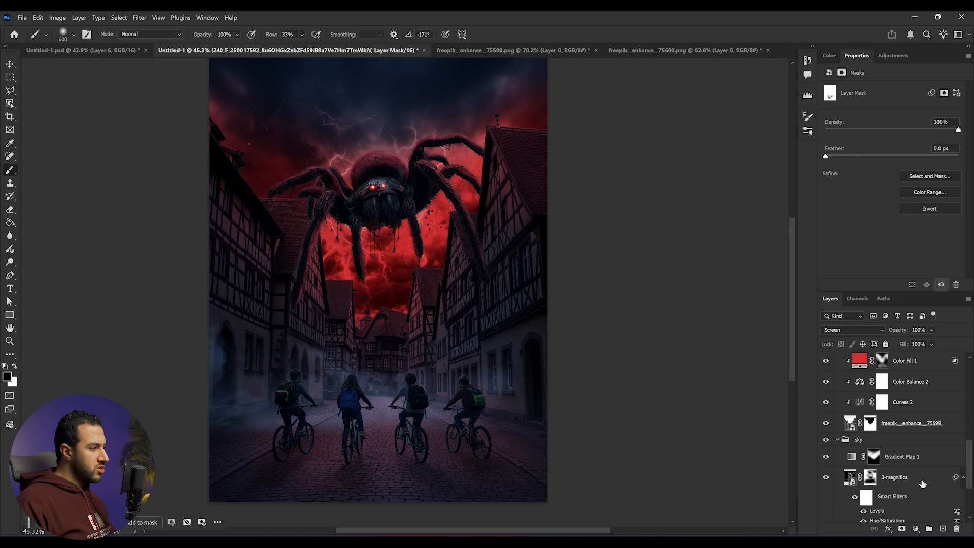
scroll(916, 494, "up", 3)
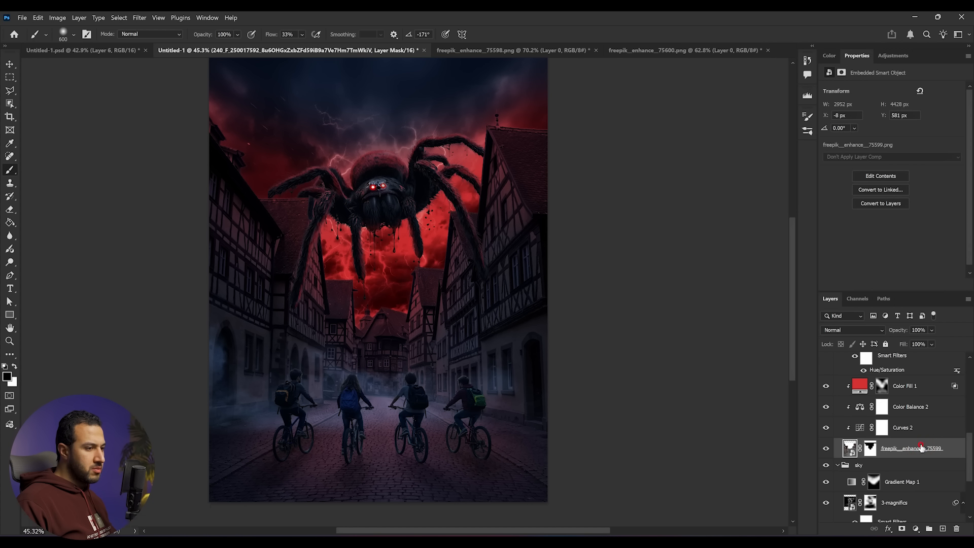
left_click(920, 428)
left_click_drag(959, 201, 960, 205)
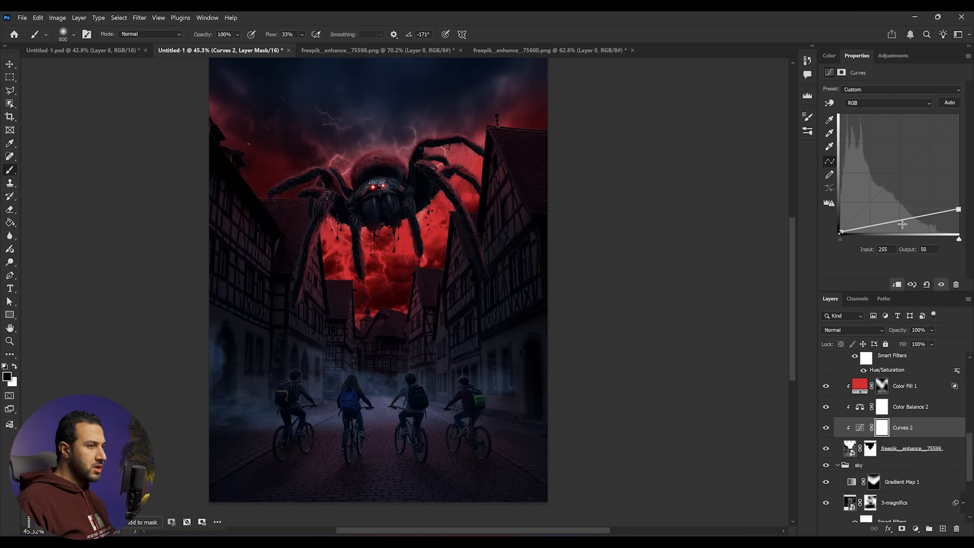
key("ctrl+z")
- Add a new Curves adjustment above Curves 2 and lower its white point output to 124
left_click(916, 530)
left_click(901, 378)
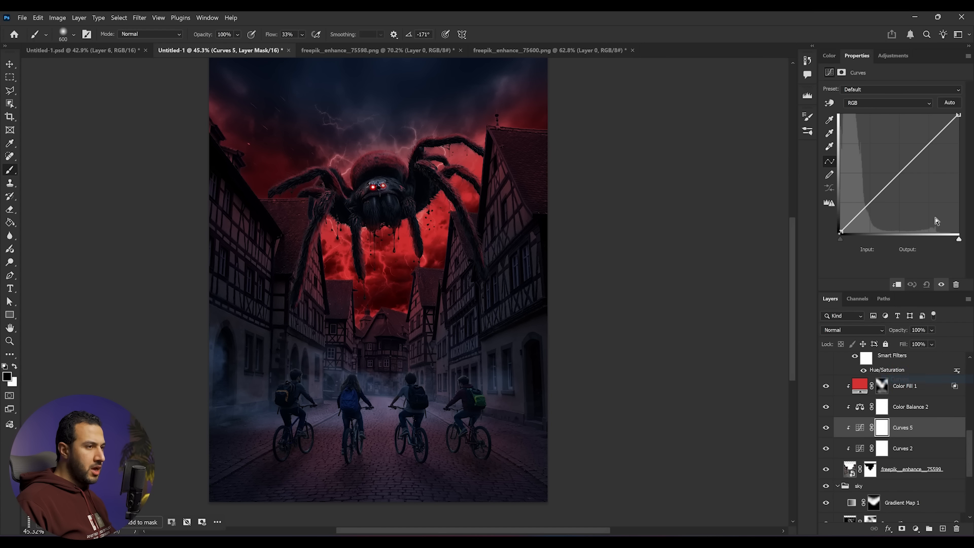
left_click_drag(966, 118, 971, 175)
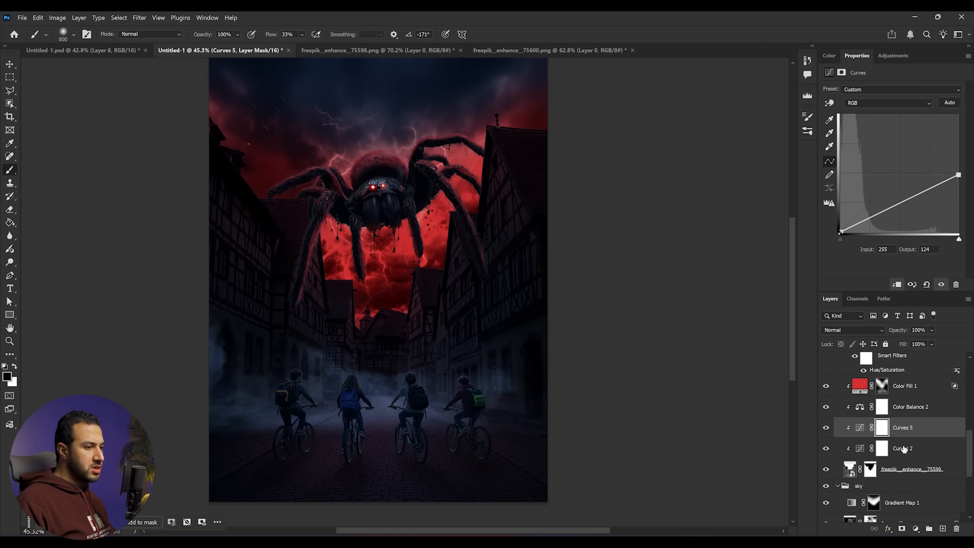
- Invert the new Curves mask and paint white with an enlarged brush over the lower street area
left_click(883, 431)
key("ctrl+i")
key("bracketright")
key("bracketright")
key("bracketright")
key("bracketright")
key("x")
mouse_move(423, 426)
left_mouse_down()
mouse_move(460, 412)
mouse_move(265, 412)
mouse_move(346, 388)
mouse_move(318, 386)
mouse_move(373, 378)
mouse_move(255, 391)
mouse_move(434, 382)
mouse_move(426, 344)
mouse_move(523, 394)
mouse_move(424, 438)
mouse_move(229, 451)
mouse_move(553, 485)
mouse_move(488, 476)
mouse_move(577, 420)
mouse_move(540, 412)
mouse_move(522, 338)
left_mouse_up()
scroll(369, 412, "up", 1)
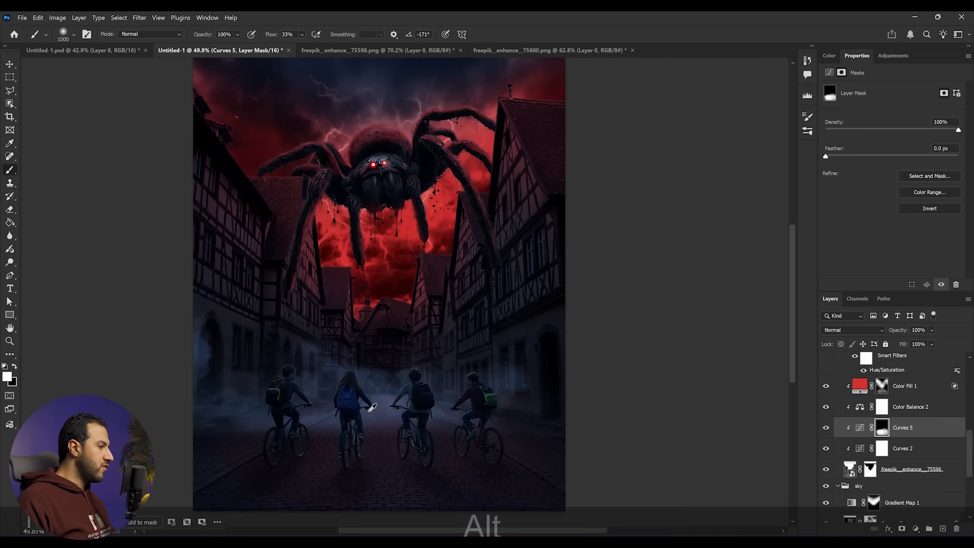
scroll(372, 408, "up", 3)
key("F3")
mouse_move(524, 374)
left_mouse_down()
mouse_move(364, 445)
mouse_move(577, 367)
left_mouse_up()
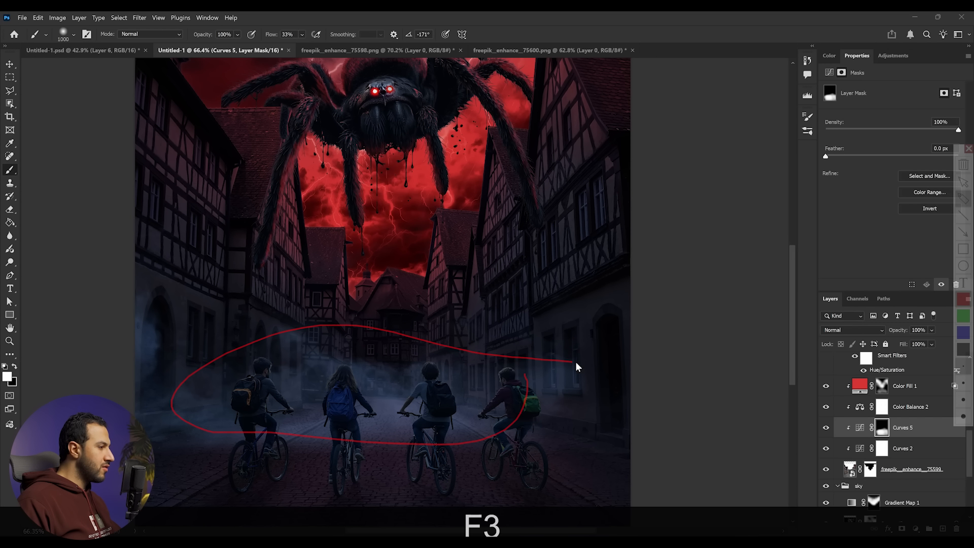
left_click_drag(413, 414, 399, 412)
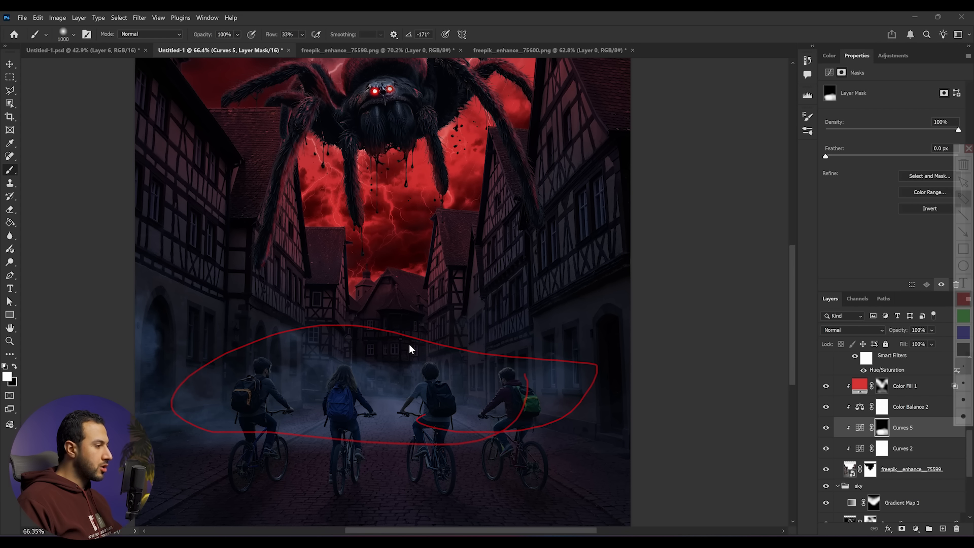
key("Escape")
scroll(411, 348, "down", 3)
scroll(435, 370, "up", 1)
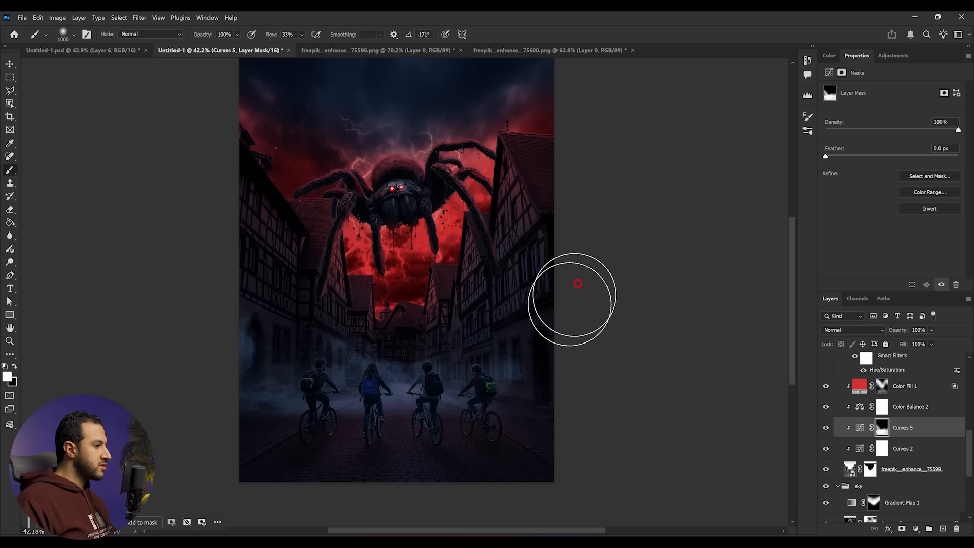
scroll(442, 398, "down", 2)
scroll(500, 424, "up", 1)
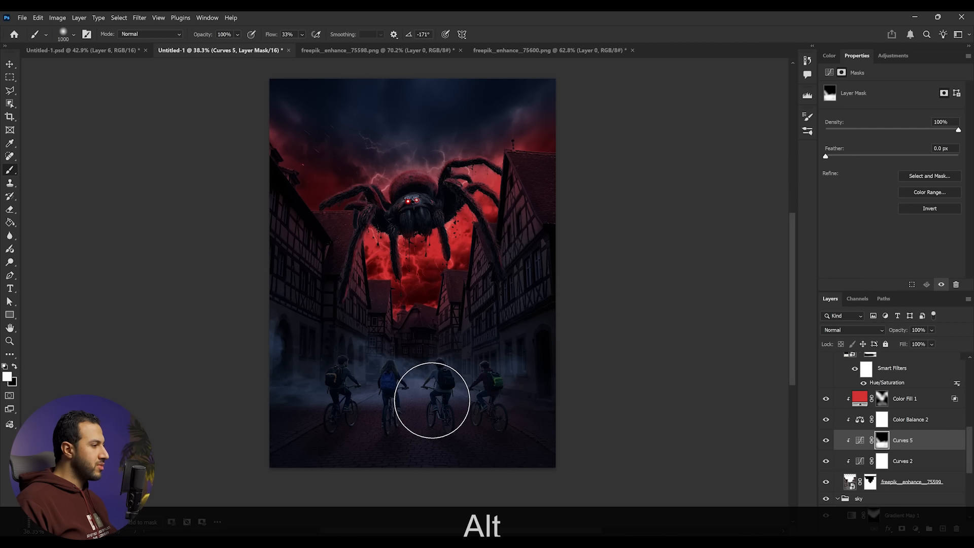
scroll(912, 402, "up", 3)
scroll(926, 413, "up", 1)
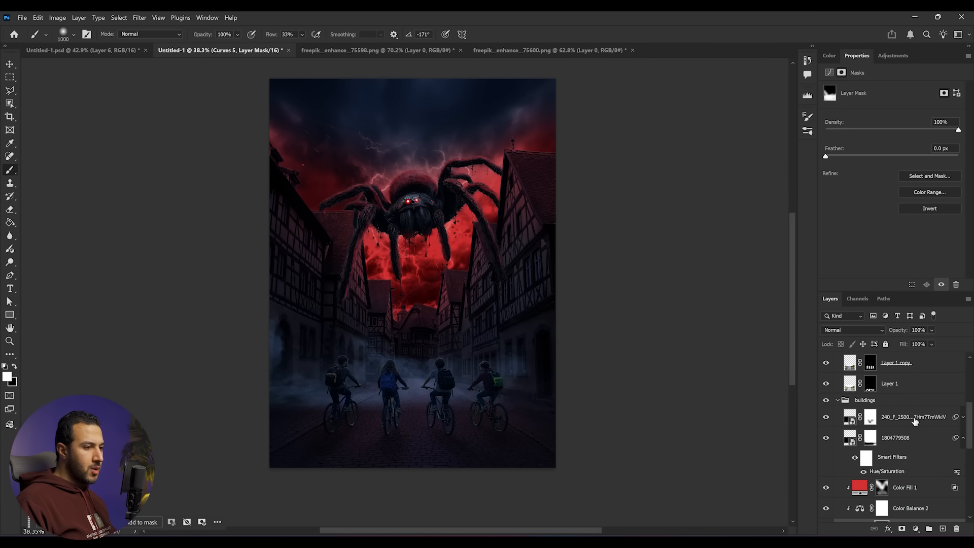
- Add a Solid Color fill layer above the 240_F fog layer and set its color to 6576aa
left_click(913, 419)
left_click(916, 529)
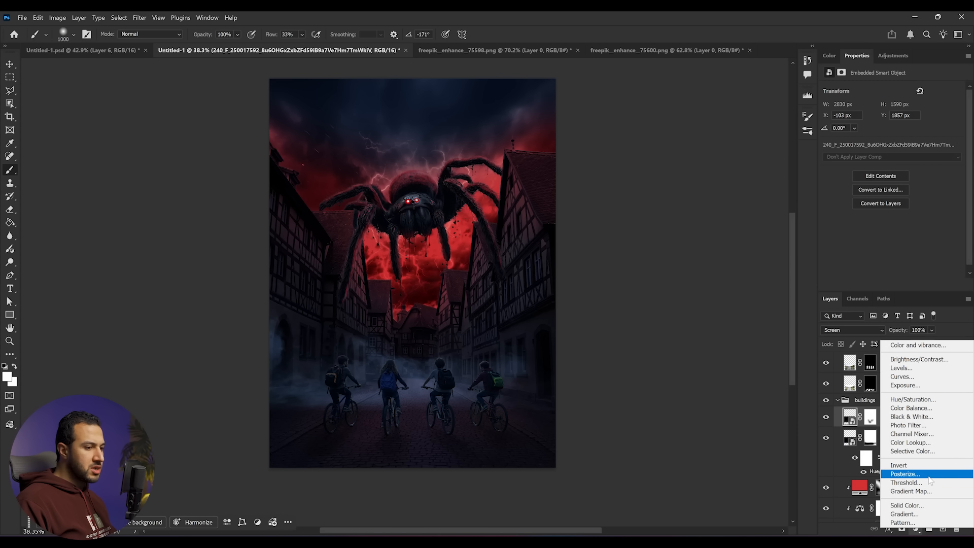
left_click(917, 508)
key("Return")
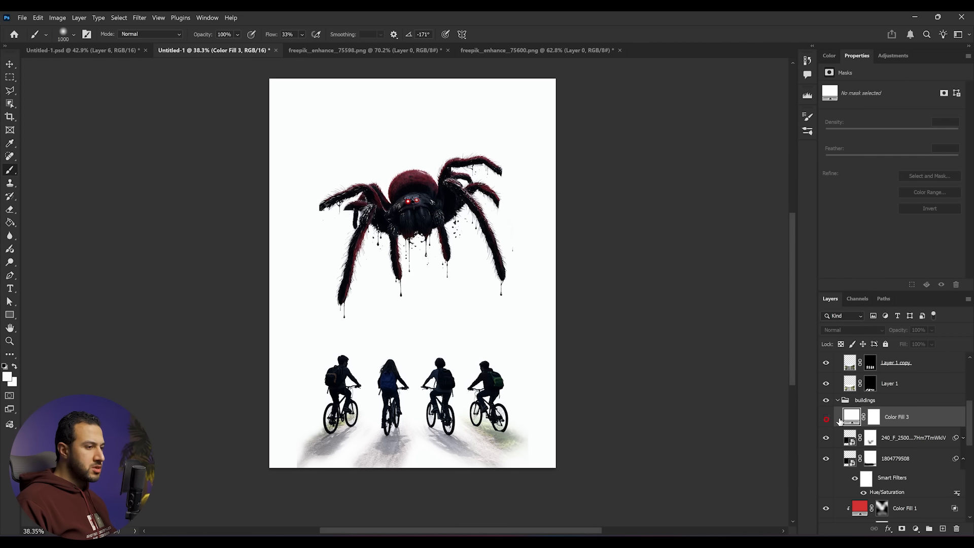
double_click(852, 417)
left_click(419, 385)
left_click(659, 222)
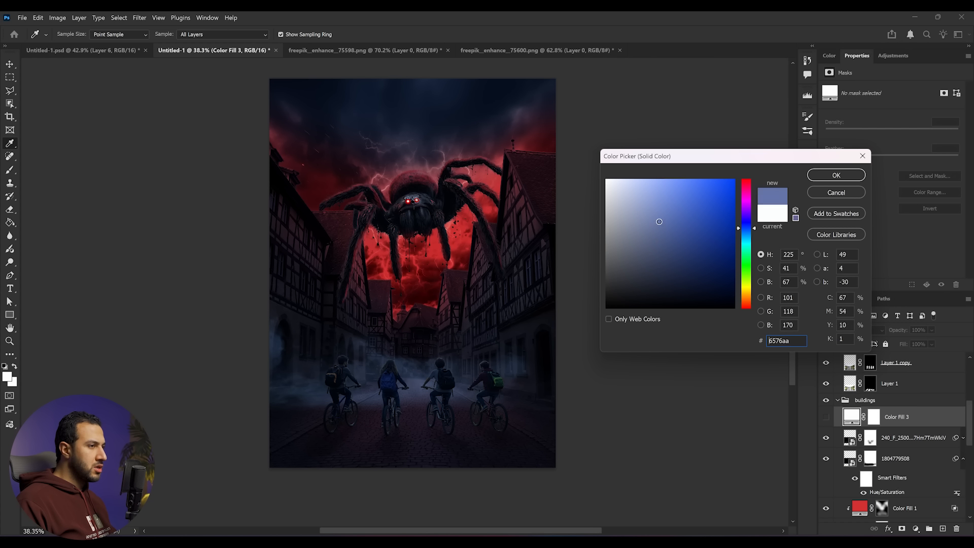
key("Return")
- Invert the color fill's mask and set its blend mode to Screen
key("b")
key("ctrl+i")
left_click(879, 330)
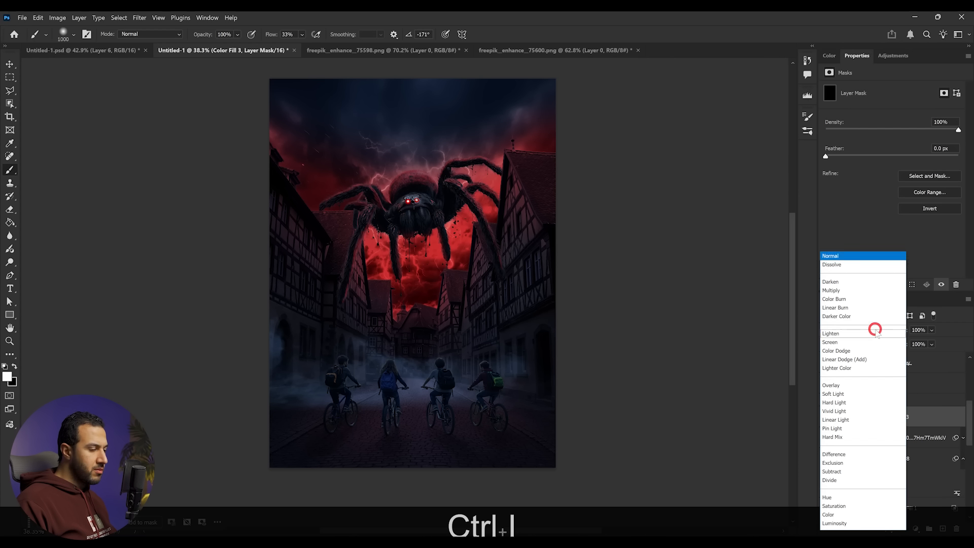
left_click(847, 343)
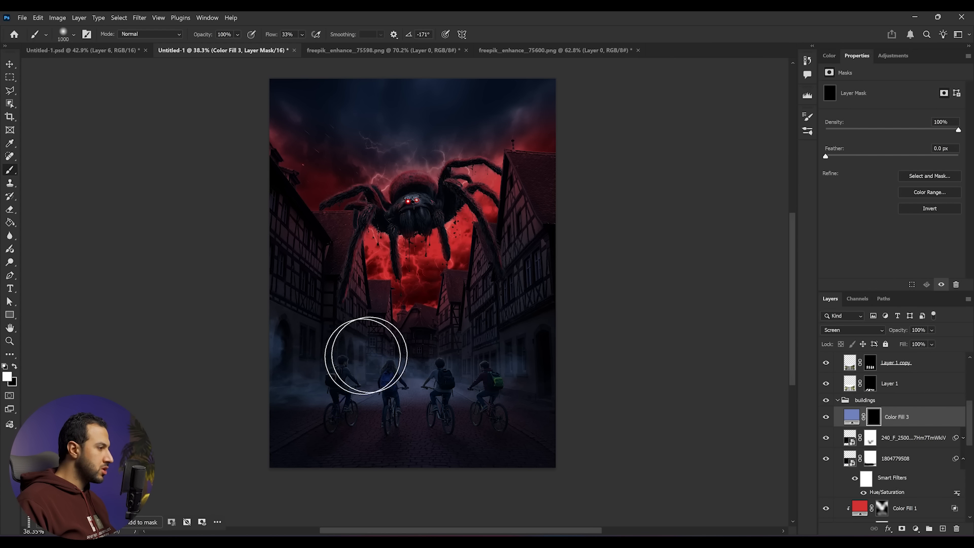
- Pick the Beam brush from the brush presets, enlarge it to 1600 px and rotate its tip to 46°
right_click(417, 343)
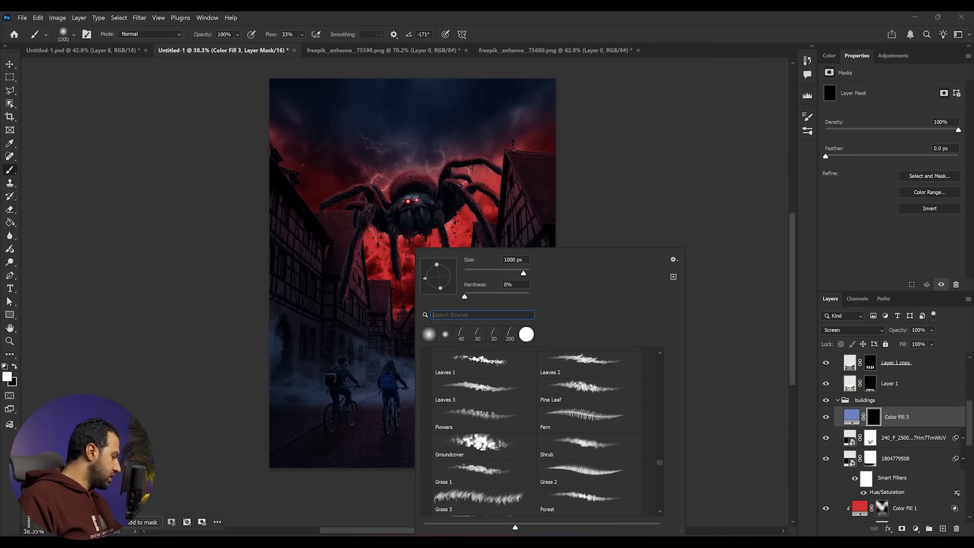
type("be")
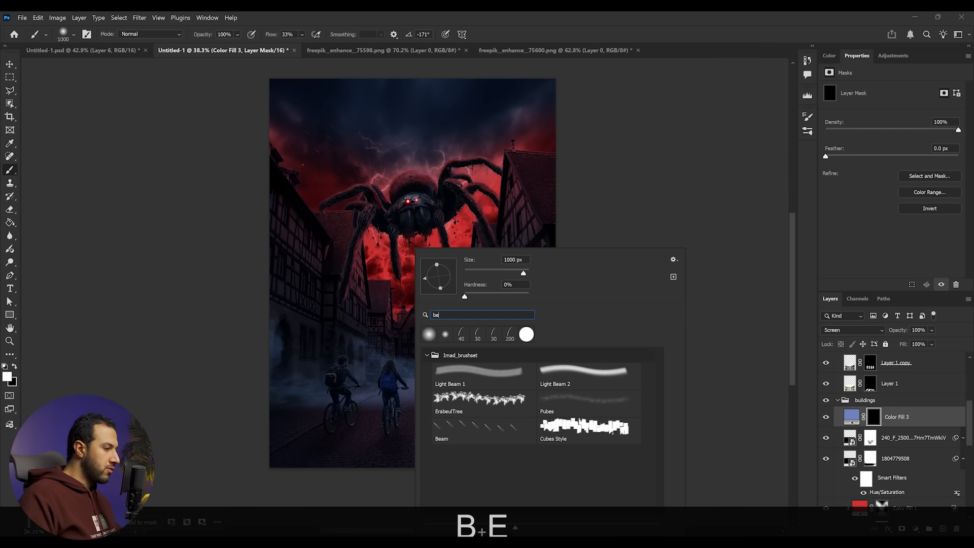
left_click(485, 431)
key("ctrl+z")
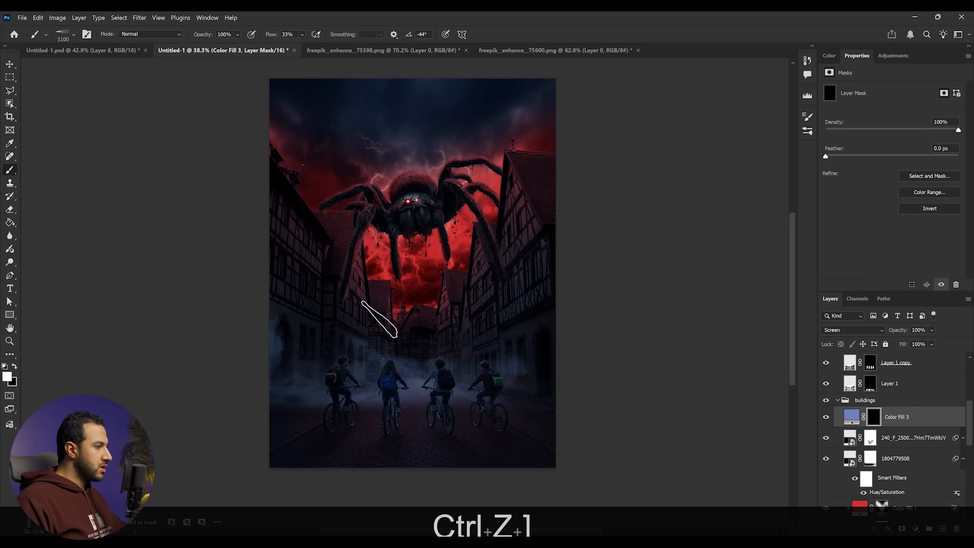
key("bracketright")
key("bracketright")
key("bracketright")
key("bracketright")
key("bracketright")
key("shift+Left")
key("shift+Left")
key("shift+Left")
key("shift+Left")
key("shift+Left")
key("shift+Left")
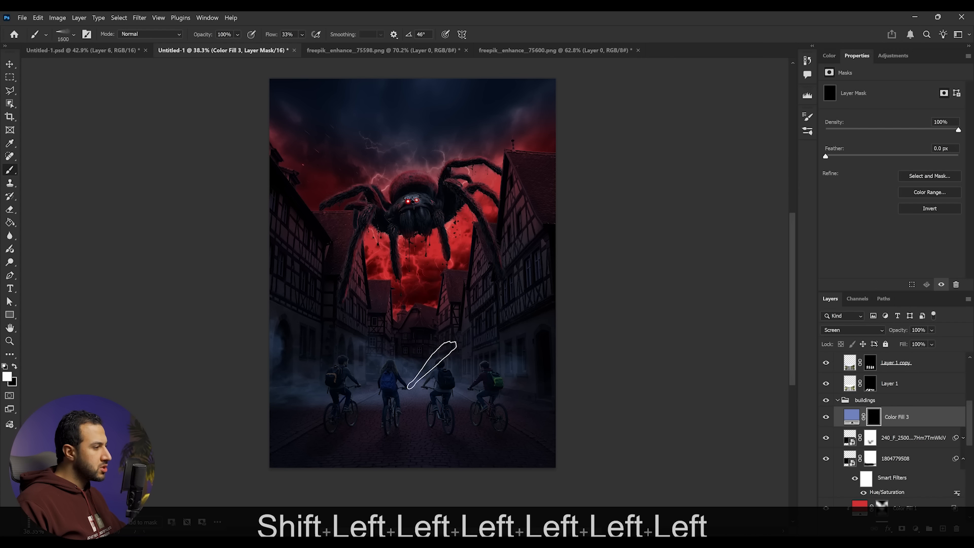
- Stamp Beam brush light rays from the cyclists' lights toward the right, rotating the brush tip between stamps
key("shift+Left")
scroll(438, 372, "up", 2)
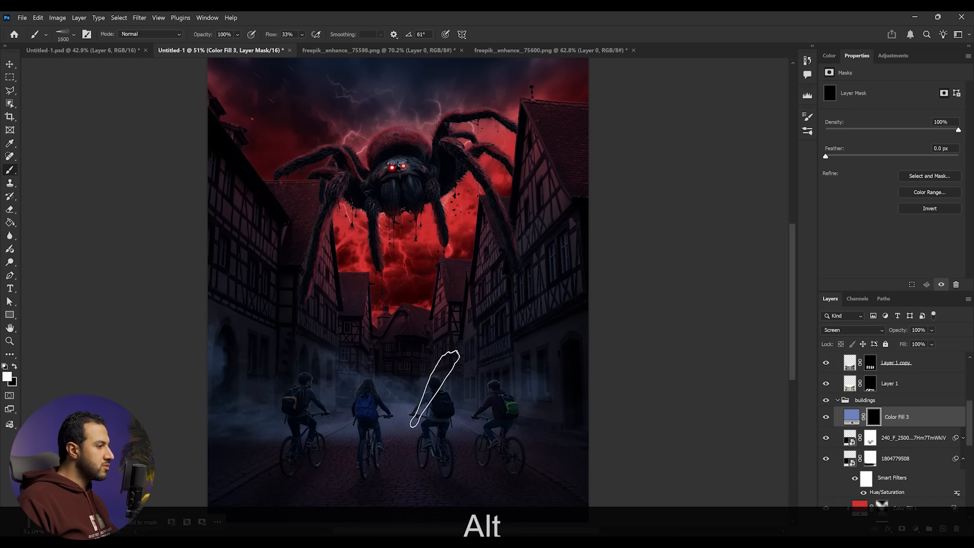
key("ctrl+z")
left_click_drag(429, 409, 448, 342)
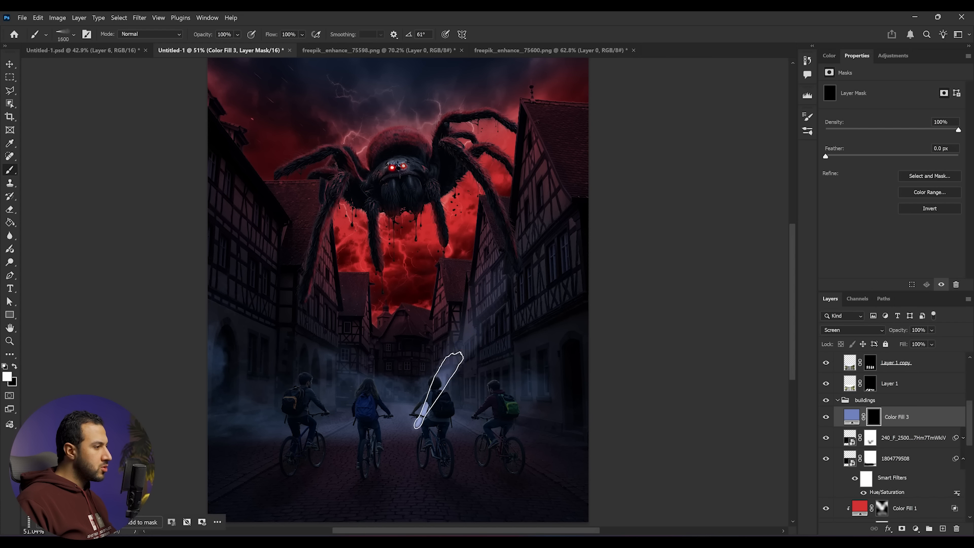
key("shift+Right")
left_click(484, 351)
key("shift+Right")
left_click(513, 368)
key("shift+Right")
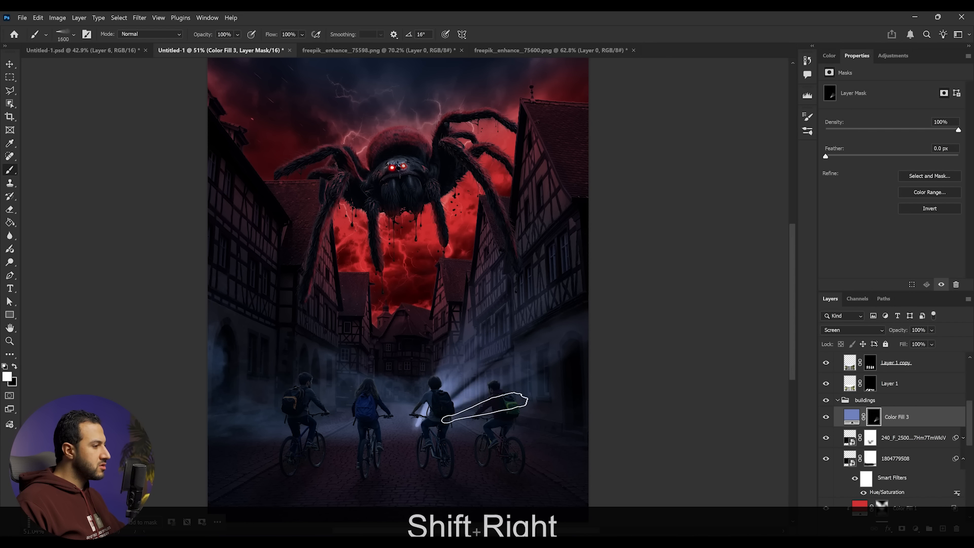
left_click(528, 393)
- Keep rotating the Beam tip and stamp more light rays fanning out toward the left side of the street
key("shift+Left")
key("shift+Left")
key("shift+Left")
key("shift+Left")
key("shift+Left")
key("shift+Left")
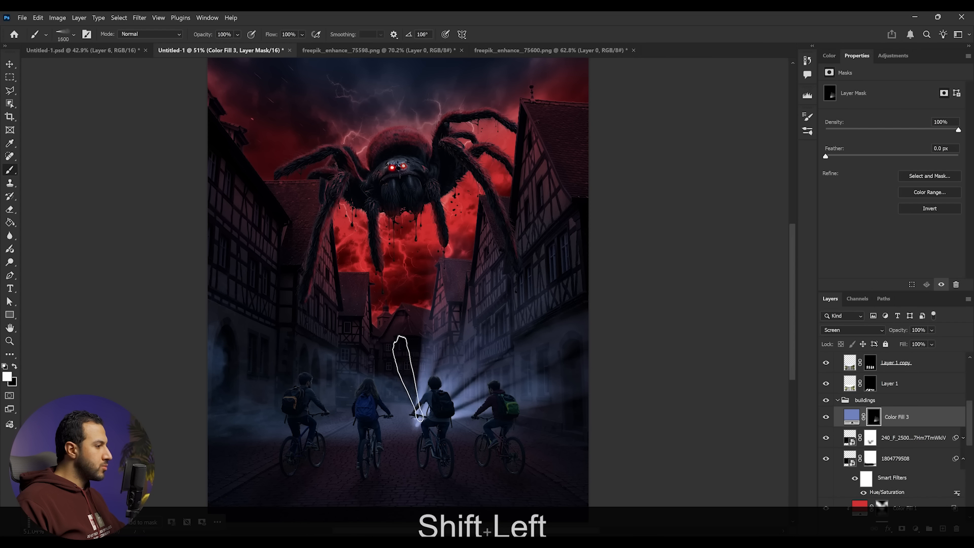
left_click(408, 378)
left_click(393, 381)
key("Left")
key("shift+Left")
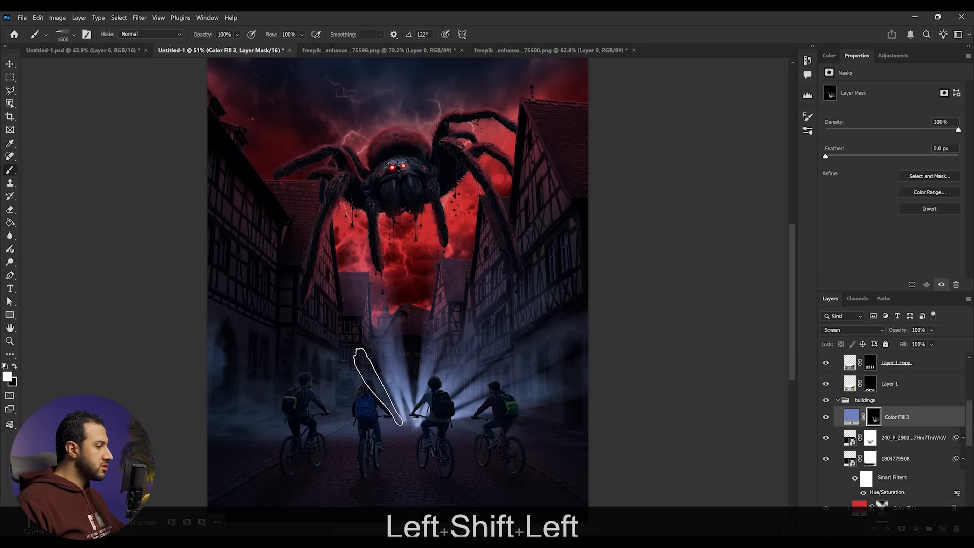
left_click(376, 384)
key("shift+Left")
left_click(364, 390)
key("shift+Left")
left_click(345, 394)
key("shift+Left")
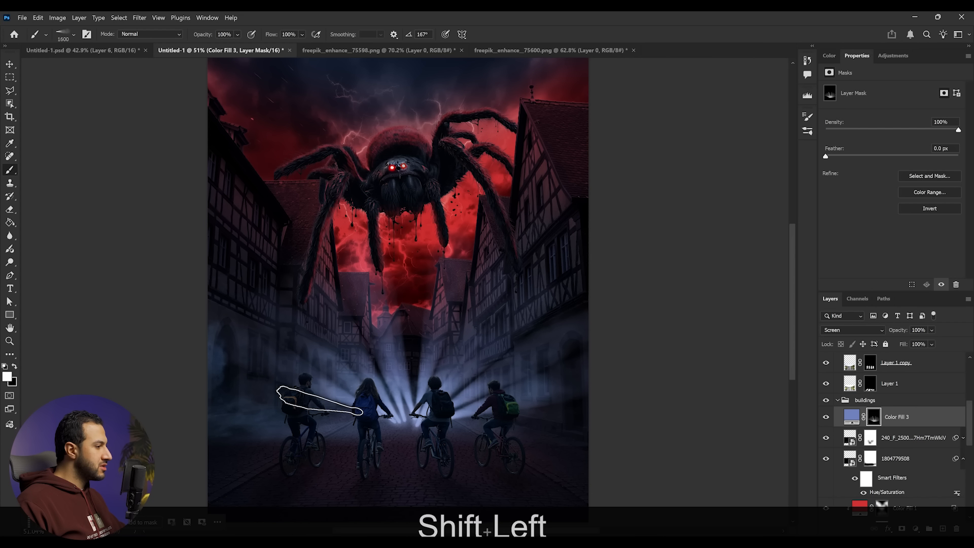
left_click(321, 399)
key("shift+Left")
left_click(266, 422)
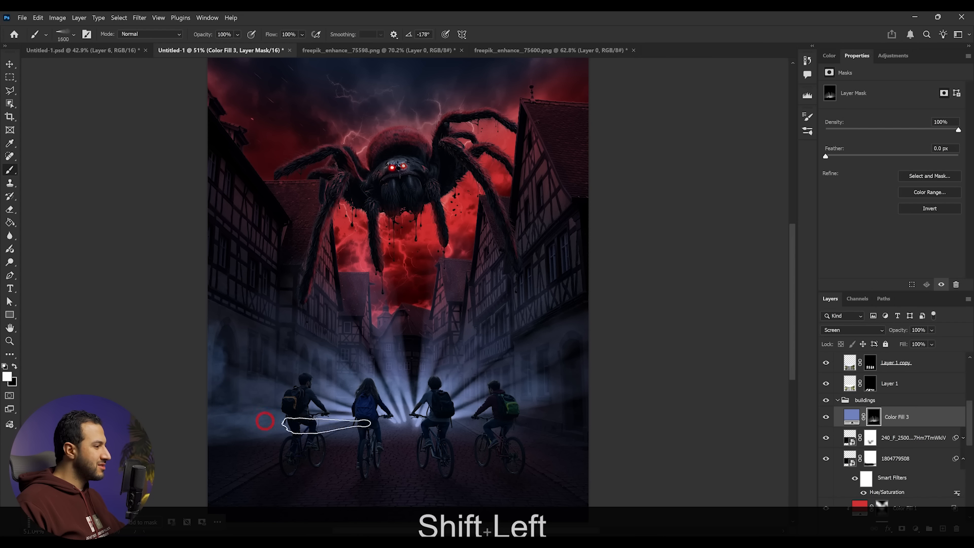
scroll(398, 425, "down", 6)
scroll(401, 421, "up", 2)
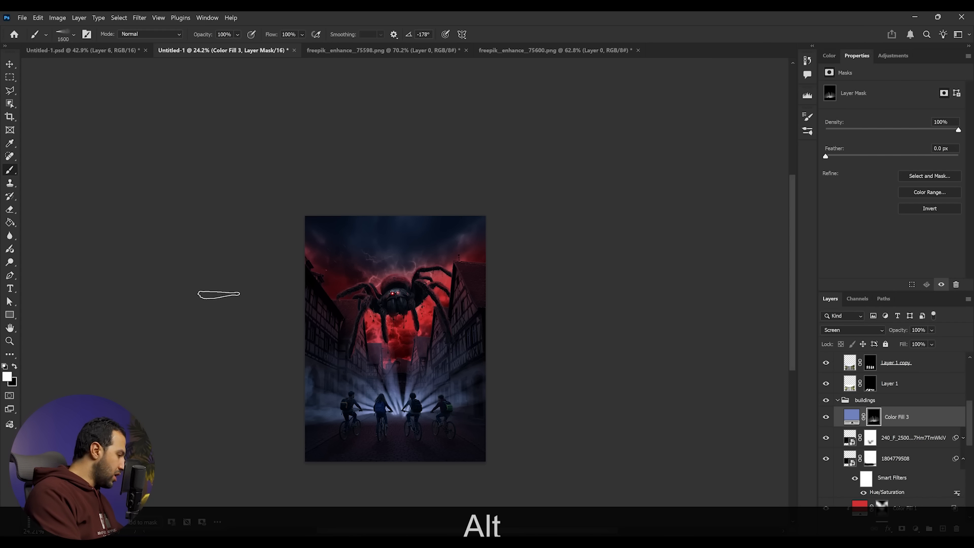
key("F4")
key("F3")
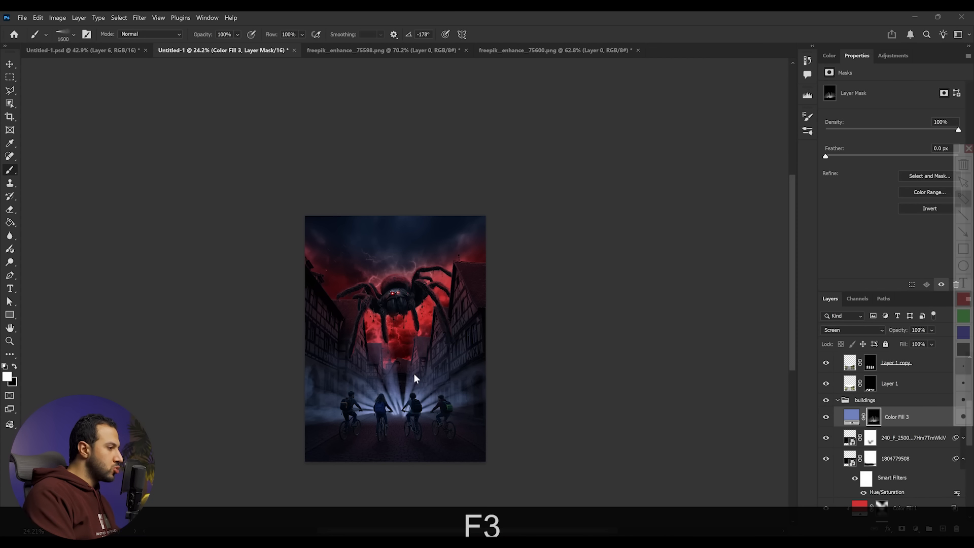
left_click_drag(481, 374, 423, 403)
left_click_drag(376, 351, 397, 393)
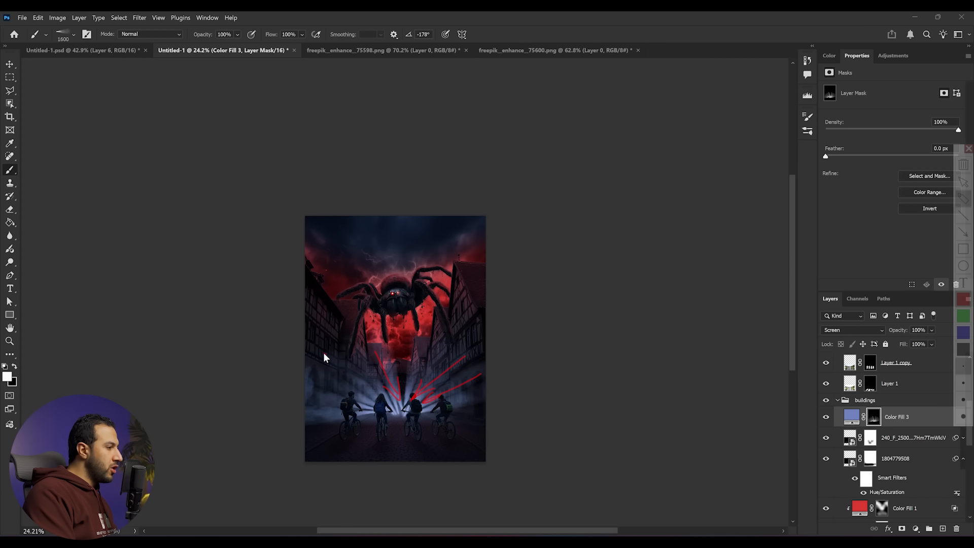
key("Escape")
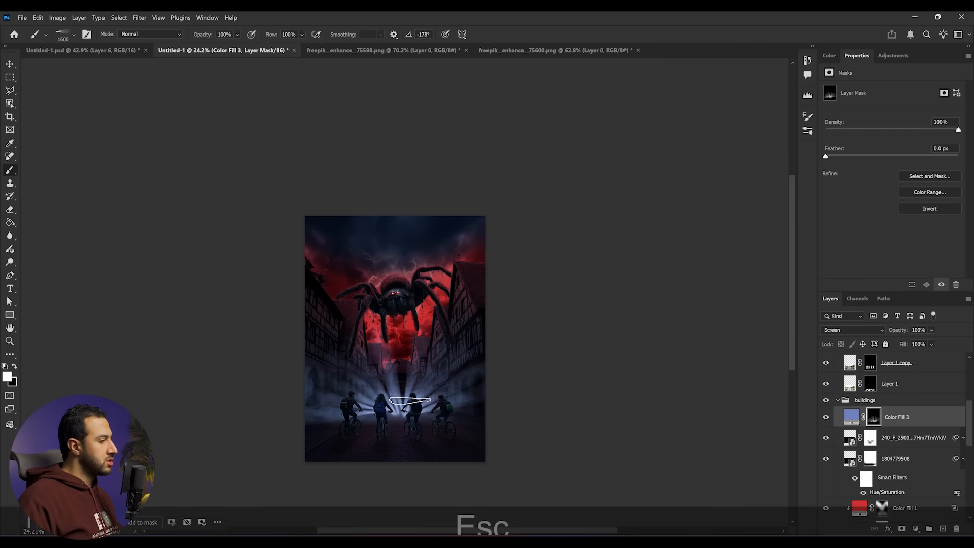
- Switch to a soft round brush with black color, 500 px size and 36% flow
scroll(434, 351, "up", 3)
scroll(367, 388, "up", 2)
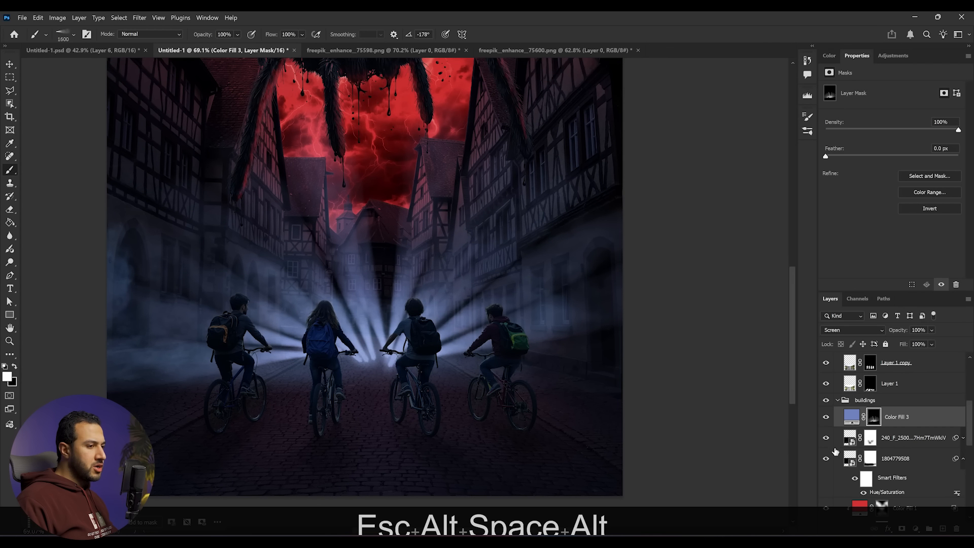
key("b")
right_click(455, 384)
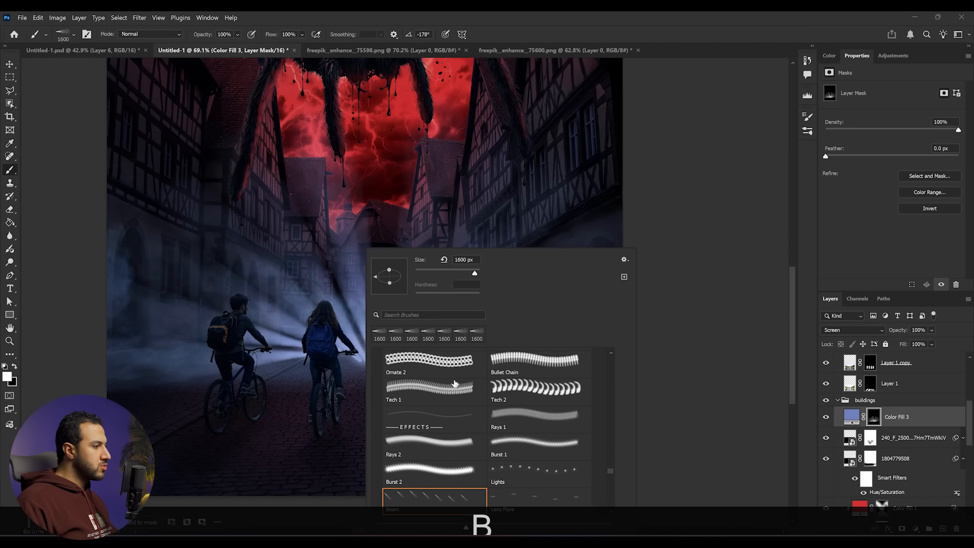
left_click(403, 316)
type("sof")
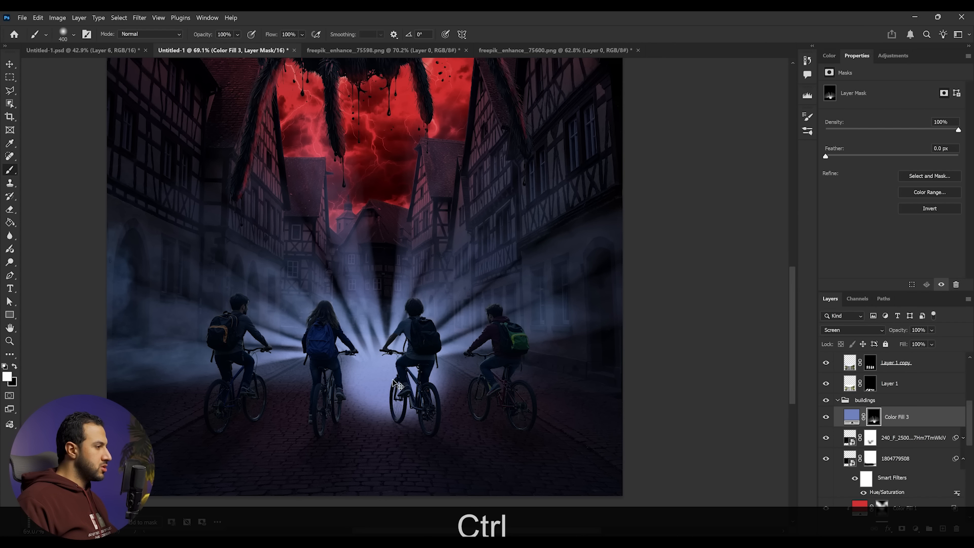
key("ctrl+z")
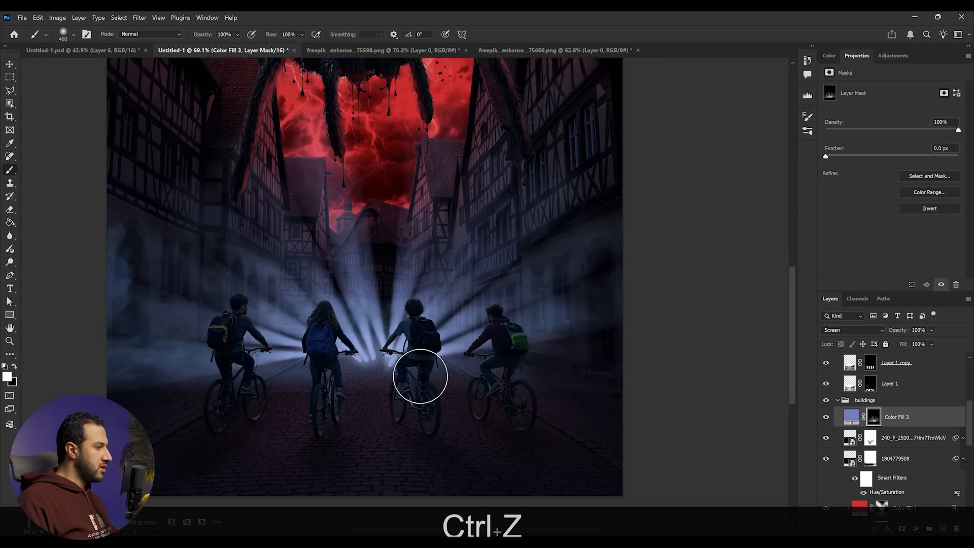
left_click_drag(419, 376, 327, 376)
key("ctrl+z")
key("x")
key("]")
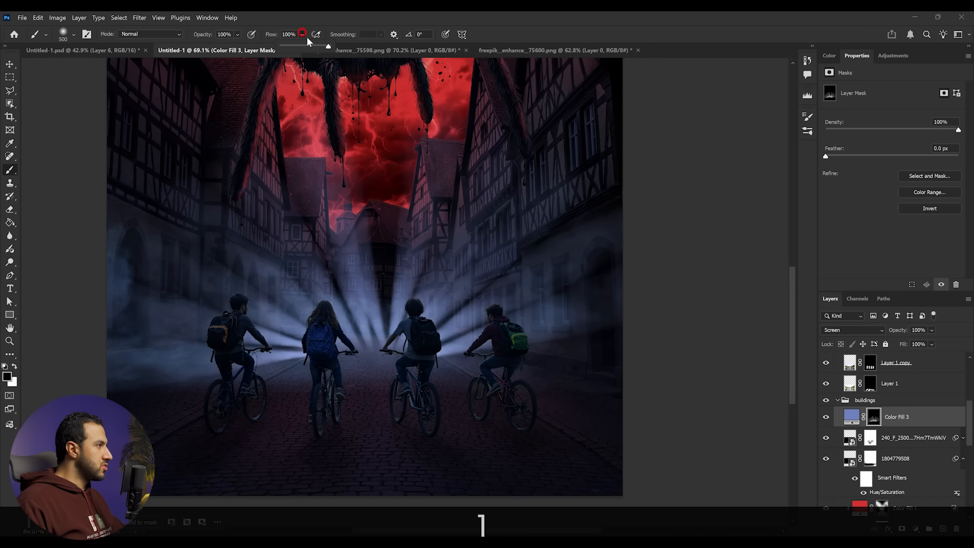
left_click_drag(302, 47, 298, 46)
- Place the 3-magnifics lightning image into the document and move it down over the street
scroll(462, 377, "down", 6)
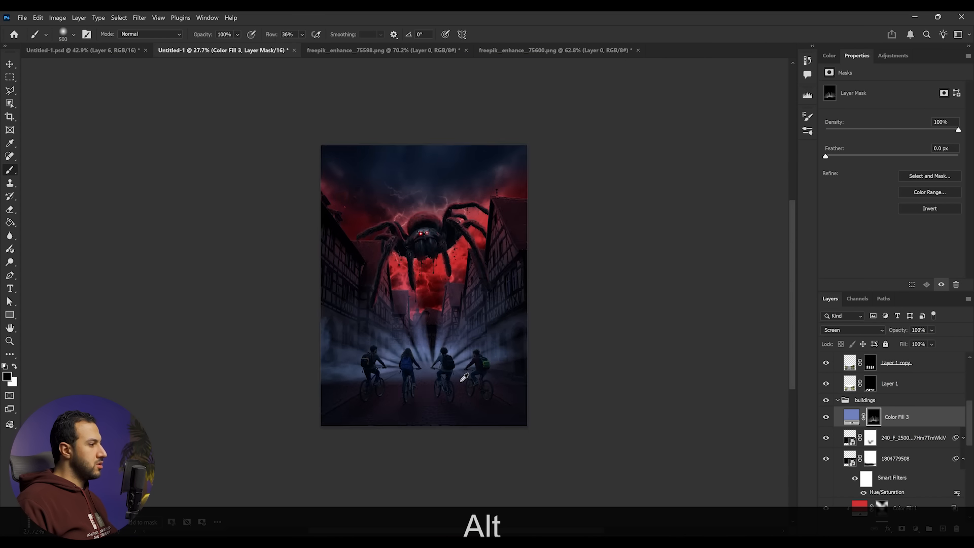
scroll(461, 378, "up", 3)
scroll(433, 373, "down", 2)
scroll(434, 378, "up", 3)
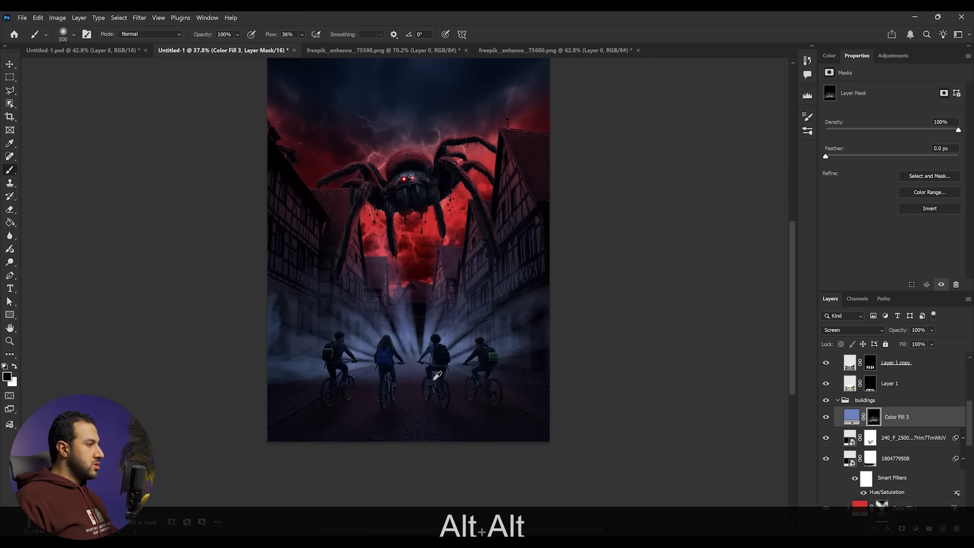
scroll(904, 447, "down", 5)
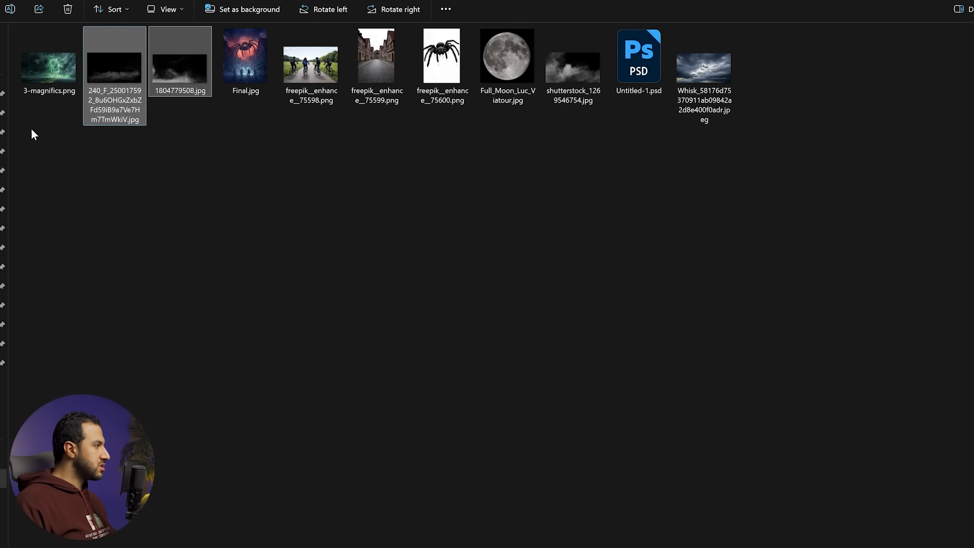
left_click_drag(55, 71, 17, 523)
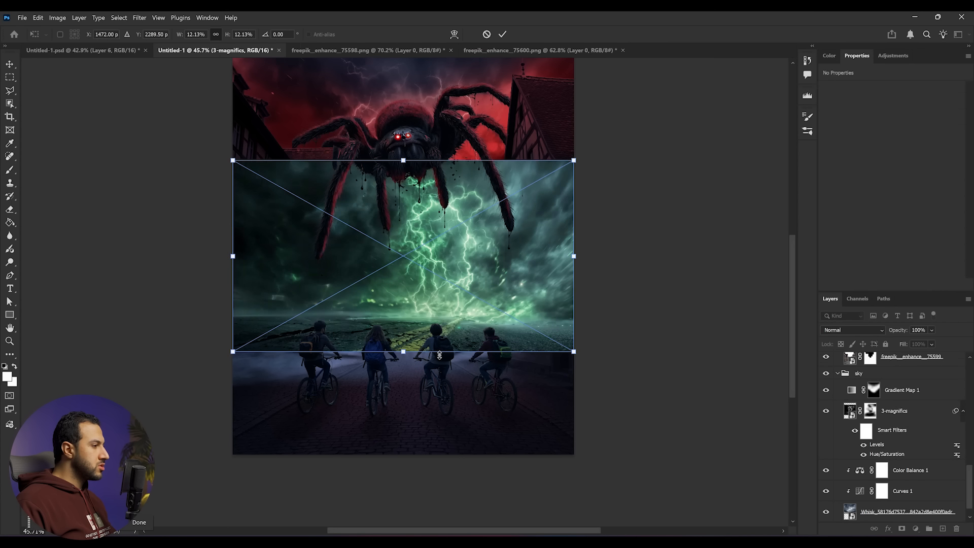
key("Return")
key("v")
left_click_drag(433, 253, 432, 298)
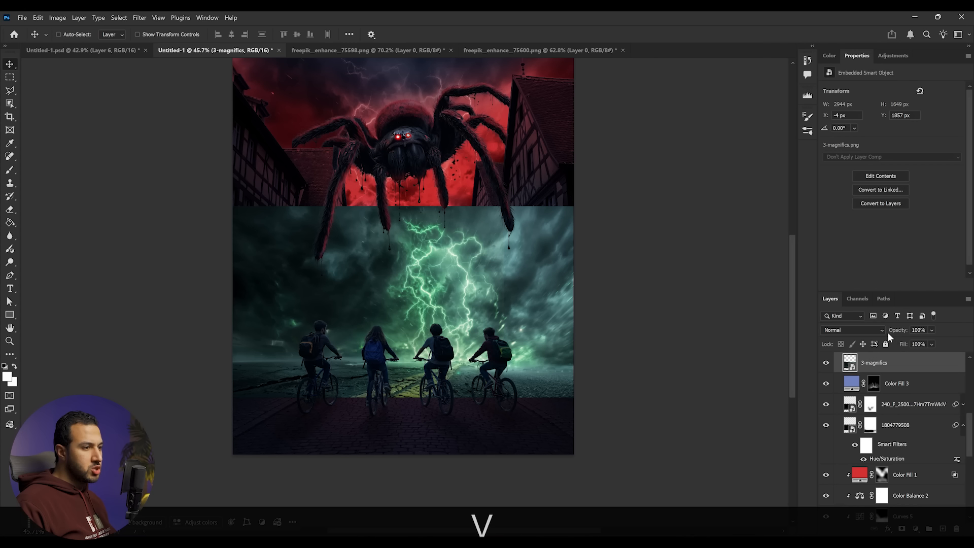
- Set the lightning layer's blend mode to Screen and apply a Levels adjustment to darken its background
left_click(863, 330)
left_click(858, 342)
key("ctrl+l")
left_click_drag(641, 232, 759, 231)
left_click(791, 141)
key("ctrl")
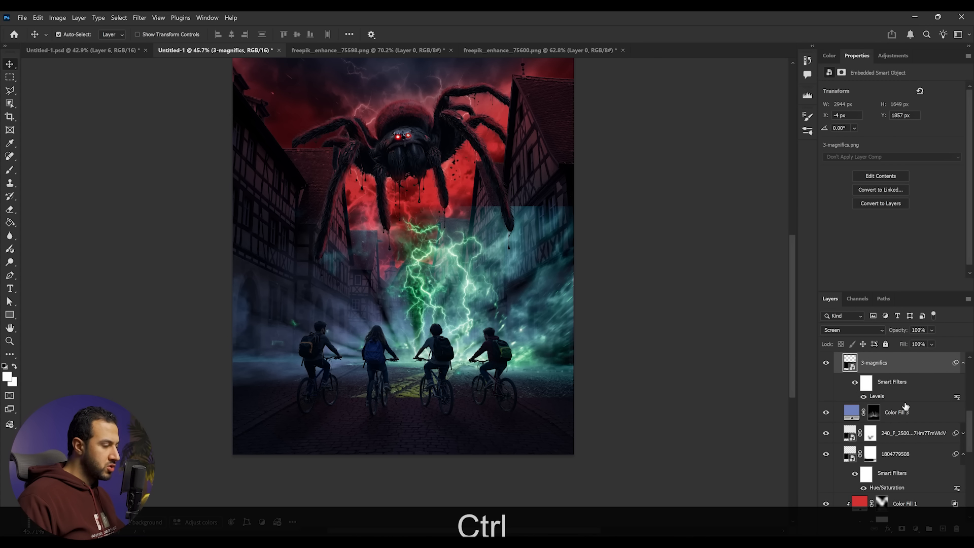
- Apply Hue/Saturation to the lightning layer with Hue +24 and Saturation -29
key("ctrl+u")
left_click_drag(725, 232, 737, 208)
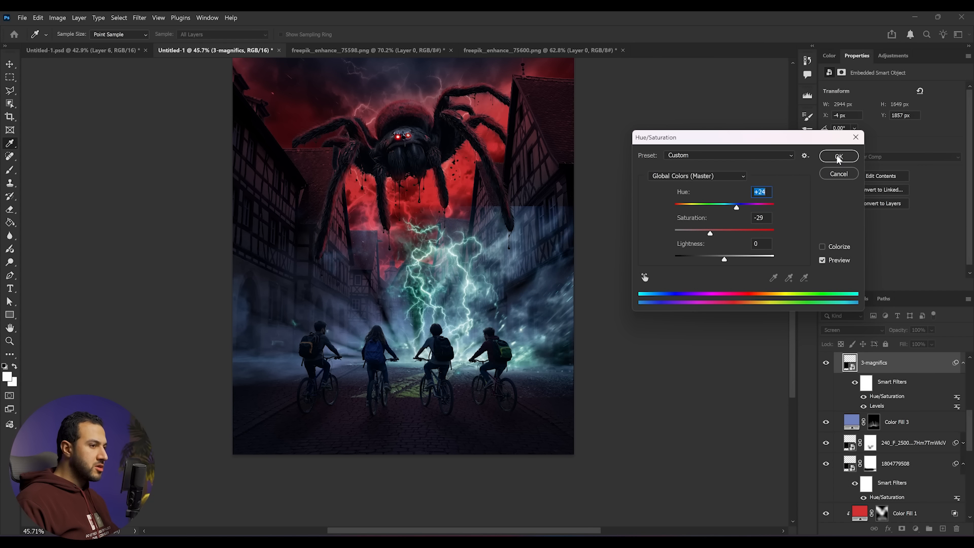
left_click(838, 157)
key("ctrl")
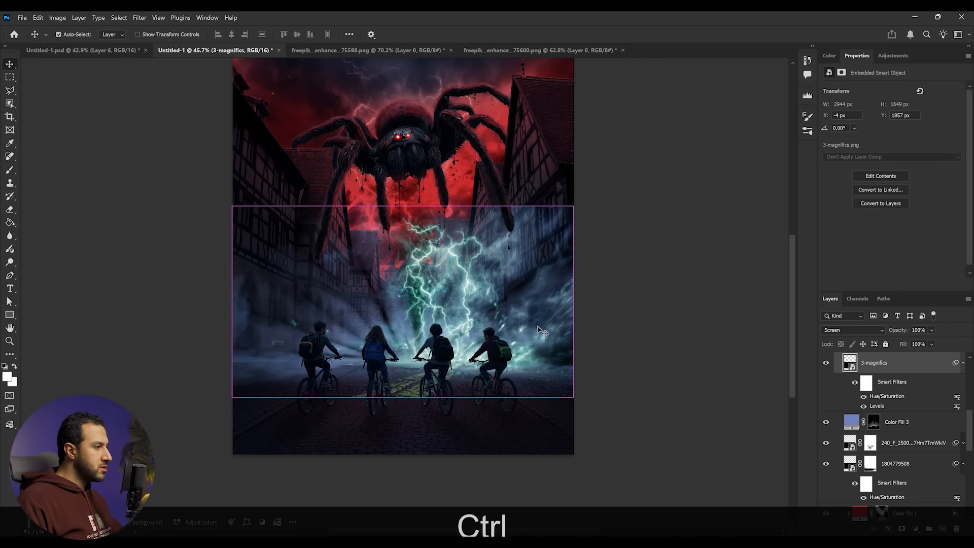
- Free-transform the lightning layer, enlarging it and shifting it slightly downward
key("ctrl+t")
mouse_move(487, 303)
left_mouse_down()
mouse_move(460, 318)
mouse_move(483, 318)
left_mouse_up()
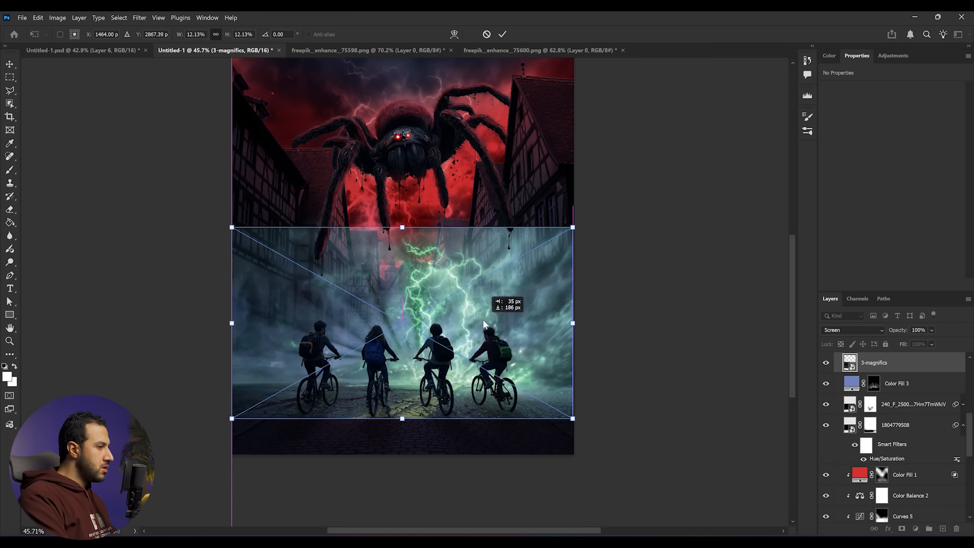
key("Return")
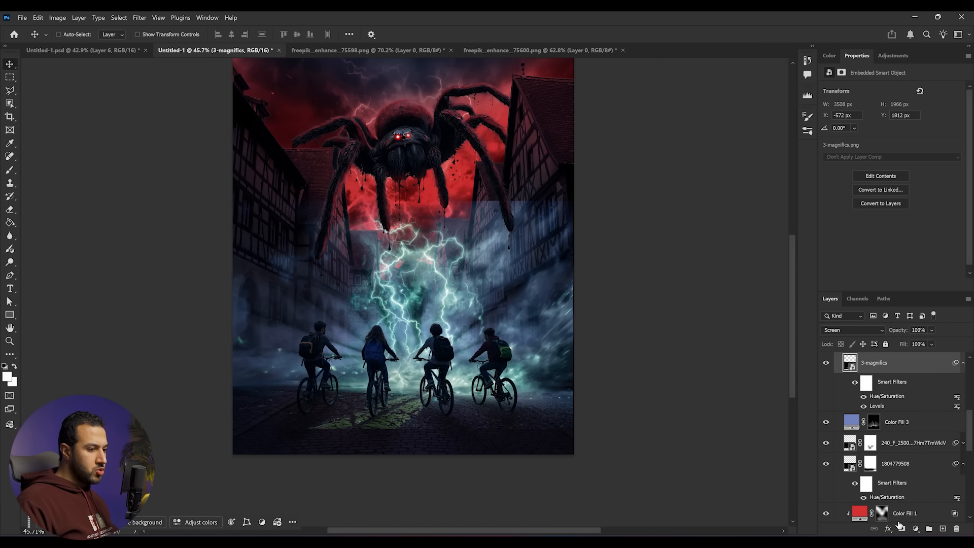
- Add a layer mask to the lightning layer and paint black to hide its hard edges around the street
left_click(903, 530)
key("b")
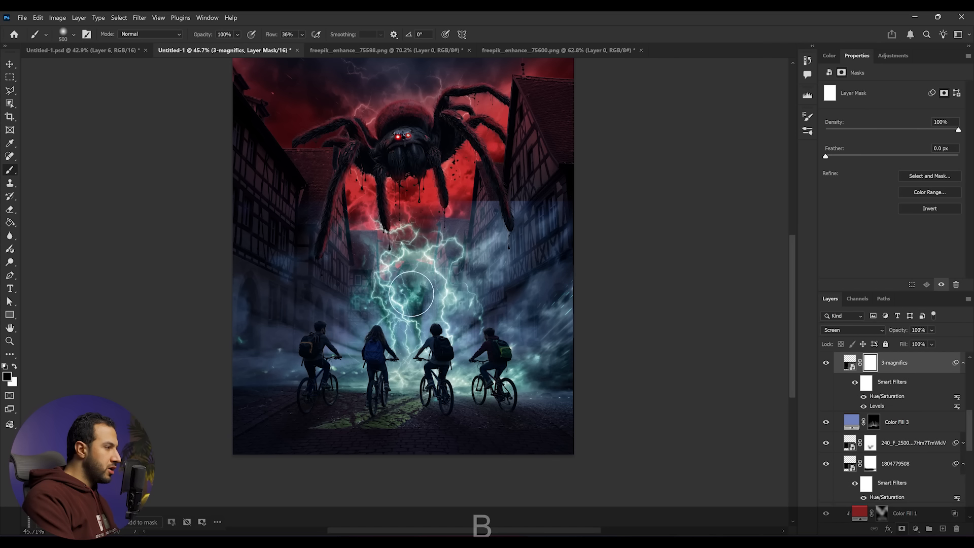
mouse_move(444, 280)
left_mouse_down()
mouse_move(444, 236)
mouse_move(417, 245)
mouse_move(426, 269)
mouse_move(519, 194)
mouse_move(519, 207)
mouse_move(545, 200)
mouse_move(573, 336)
mouse_move(565, 374)
mouse_move(522, 385)
mouse_move(513, 403)
mouse_move(296, 432)
mouse_move(374, 408)
mouse_move(338, 415)
left_mouse_up()
key("z")
left_click_drag(521, 287, 482, 287)
mouse_move(459, 369)
left_mouse_down()
mouse_move(509, 359)
mouse_move(577, 313)
left_mouse_up()
key("z")
left_click_drag(497, 347, 535, 348)
key("x")
mouse_move(429, 288)
left_mouse_down()
mouse_move(406, 271)
mouse_move(440, 272)
mouse_move(416, 252)
mouse_move(427, 267)
mouse_move(426, 232)
left_mouse_up()
key("x")
key("z")
mouse_move(475, 290)
left_mouse_down()
mouse_move(454, 294)
mouse_move(469, 295)
left_mouse_up()
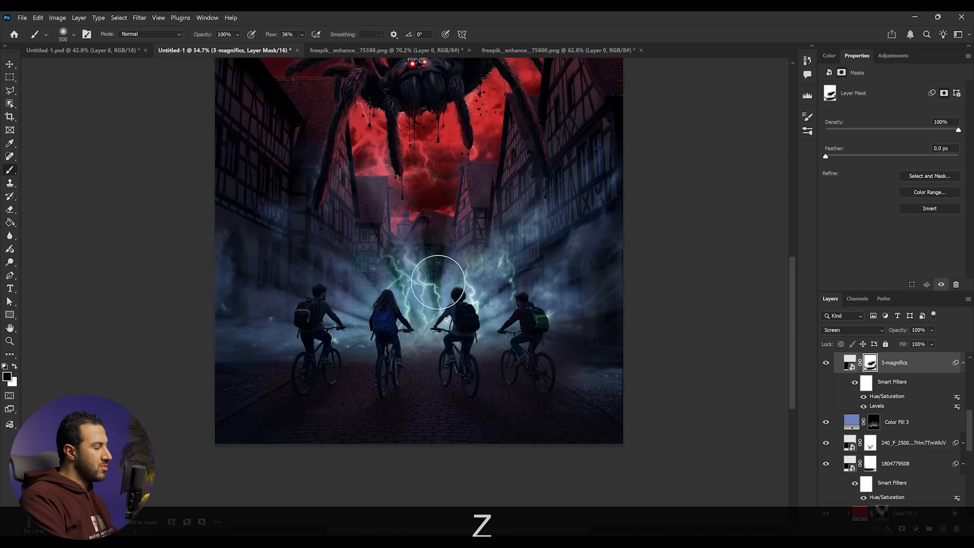
- Reopen the lightning's Hue/Saturation filter and colorize it with Hue 209 and Saturation 25
double_click(903, 395)
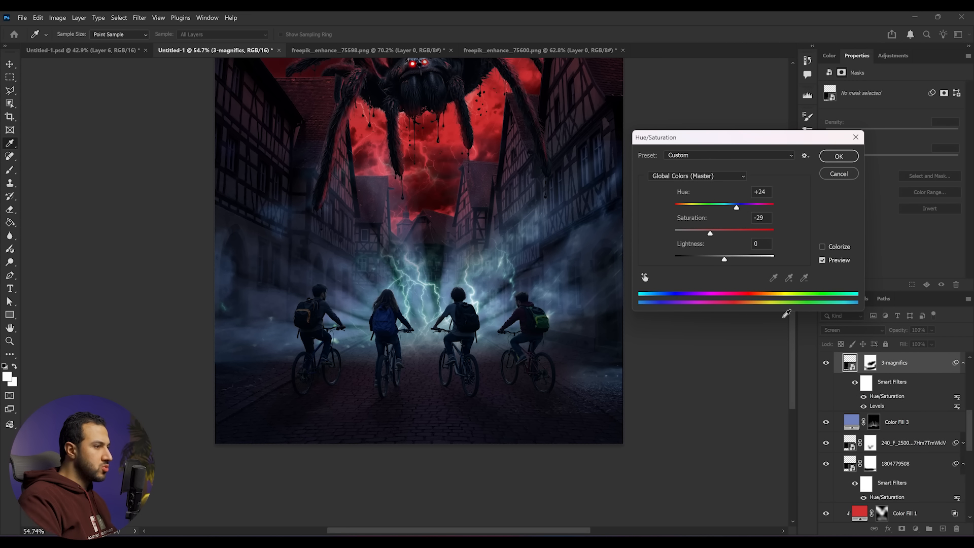
left_click(734, 208)
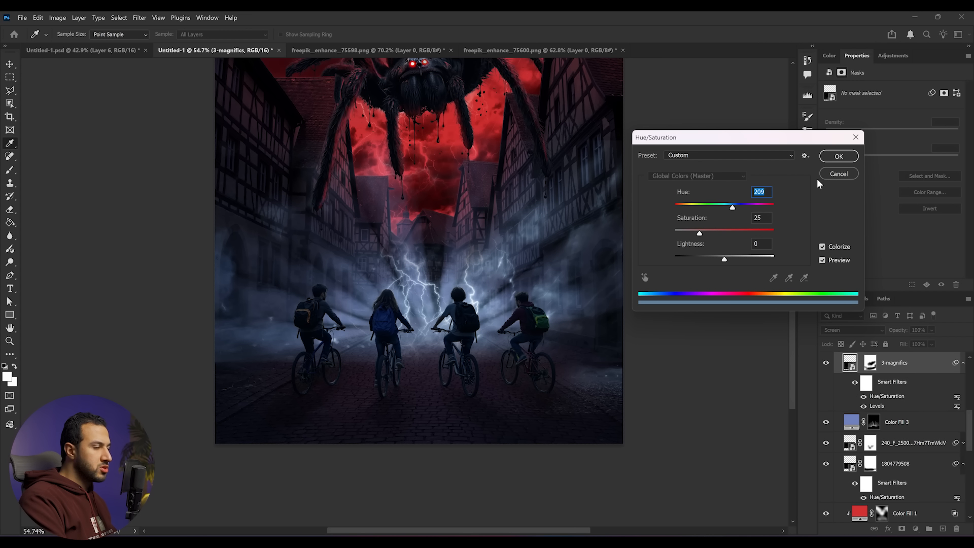
left_click(839, 157)
- Paint on the lightning layer's mask to refine which bolts show above the cyclists
left_click(871, 363)
key("z")
left_click_drag(531, 299, 479, 297)
key("x")
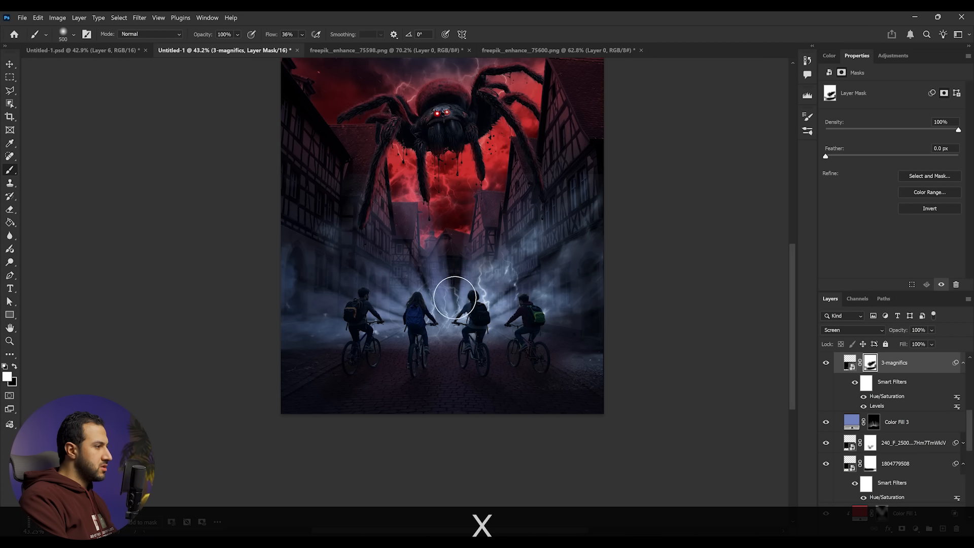
left_click_drag(456, 298, 456, 257)
key("x")
key("z")
left_click_drag(522, 280, 480, 269)
key("x")
key("x")
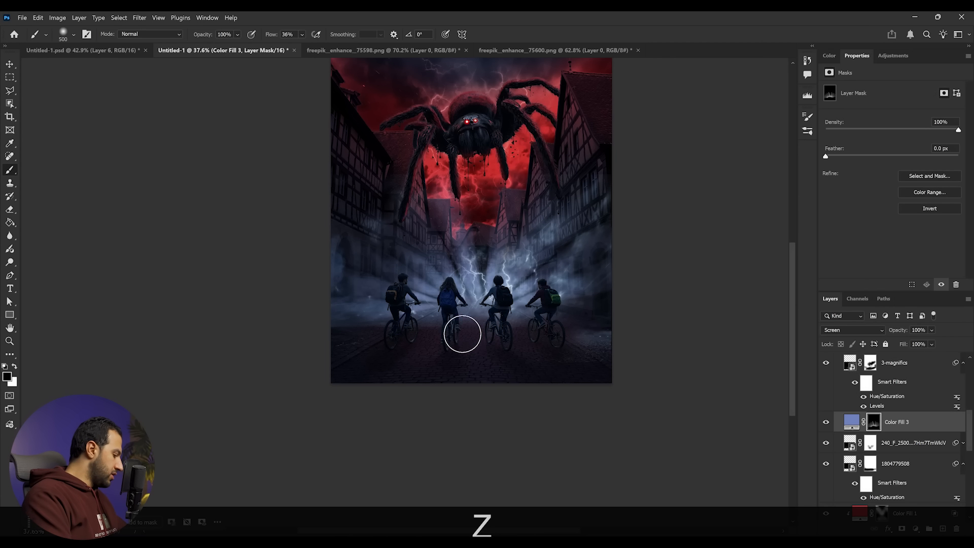
- Enlarge the brush to 700 px and set its flow to 33%
key("bracketright")
key("bracketright")
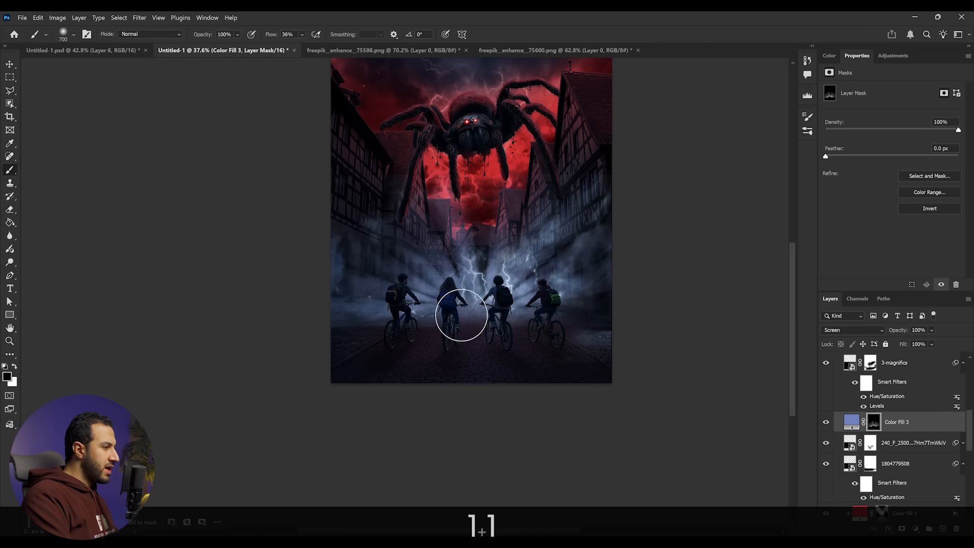
key("x")
mouse_move(437, 321)
left_mouse_down()
mouse_move(459, 315)
mouse_move(433, 326)
left_mouse_up()
key("ctrl+z")
key("ctrl+z")
left_click(303, 37)
left_click_drag(307, 46, 302, 46)
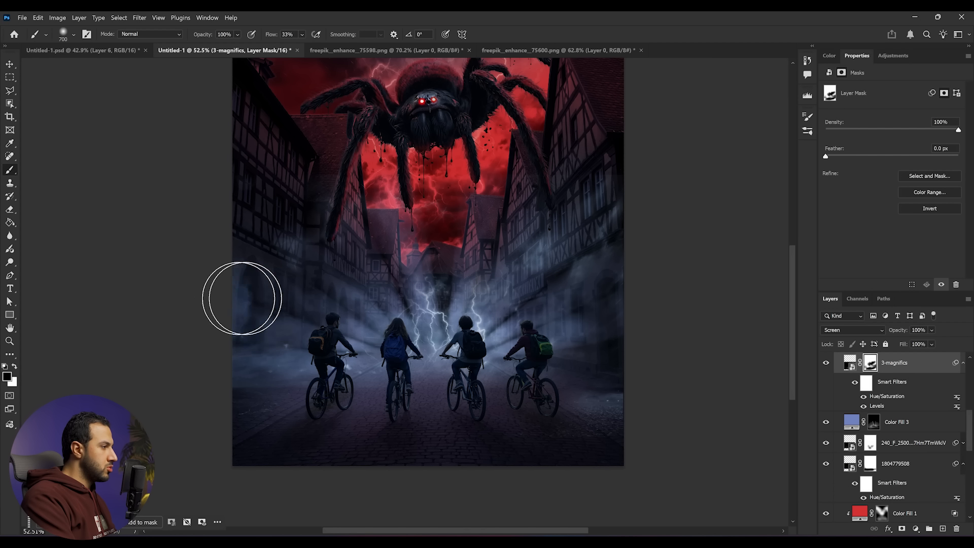
- Zoom in on the cyclists and browse the layer list up to the spider and guys groups
key("z")
key("z")
left_click_drag(486, 346, 514, 344)
key("z")
left_click_drag(475, 305, 503, 278)
key("space")
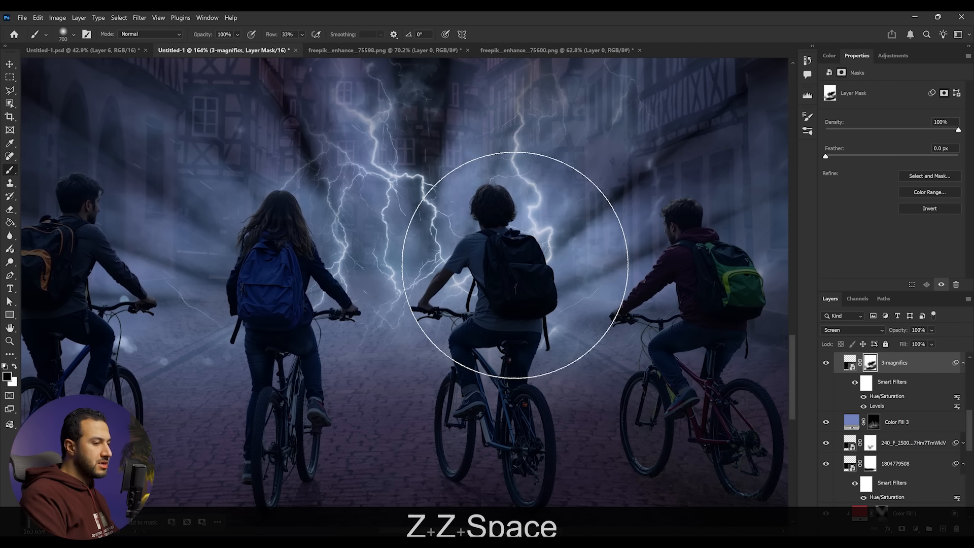
scroll(900, 453, "up", 5)
scroll(899, 454, "up", 3)
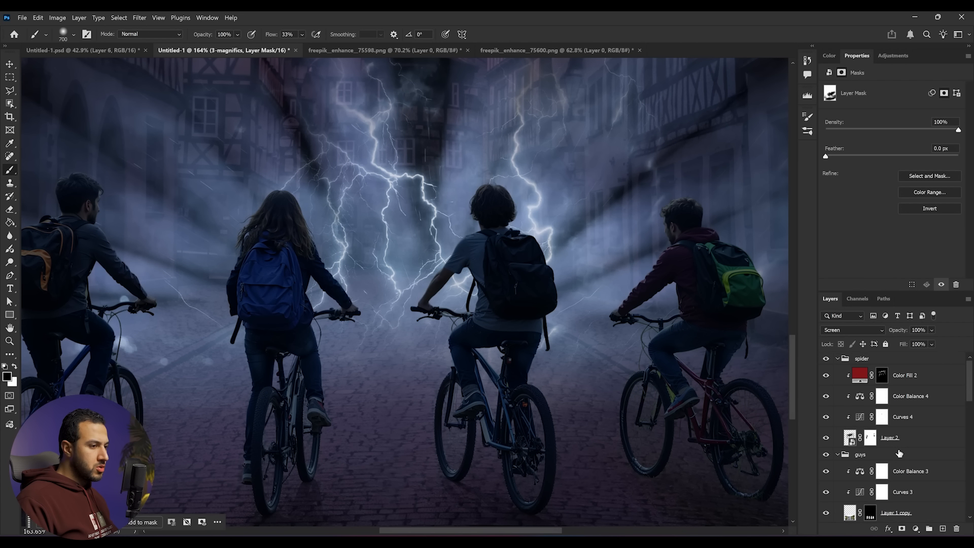
- Add a Solid Color fill layer above Color Balance 3 in the guys group, colored 6d8ca2
scroll(913, 437, "down", 3)
left_click(933, 405)
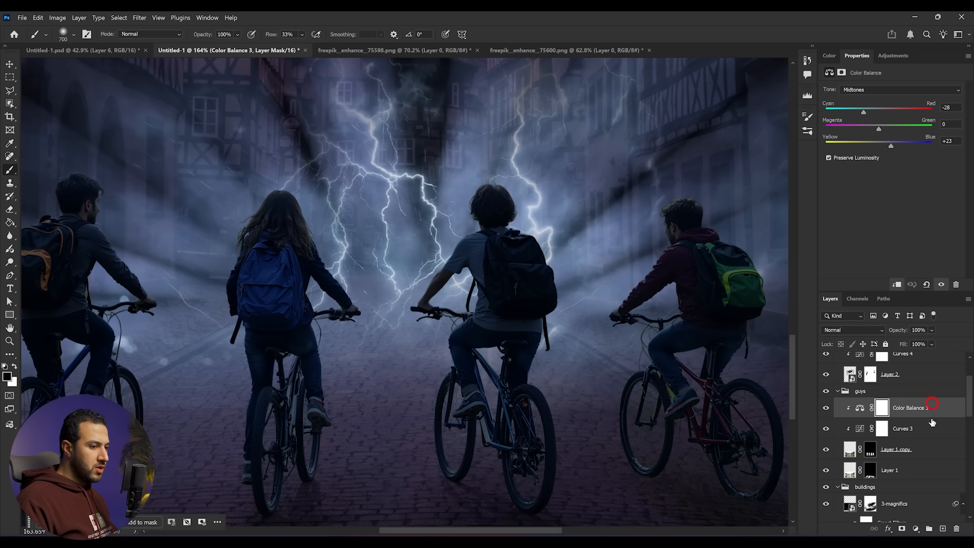
left_click(916, 531)
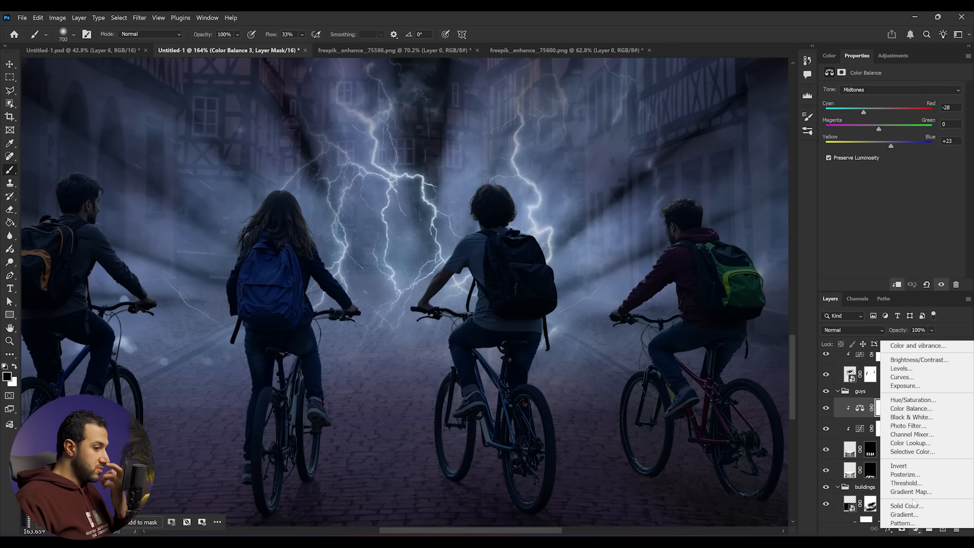
left_click(914, 506)
left_click_drag(749, 242, 750, 235)
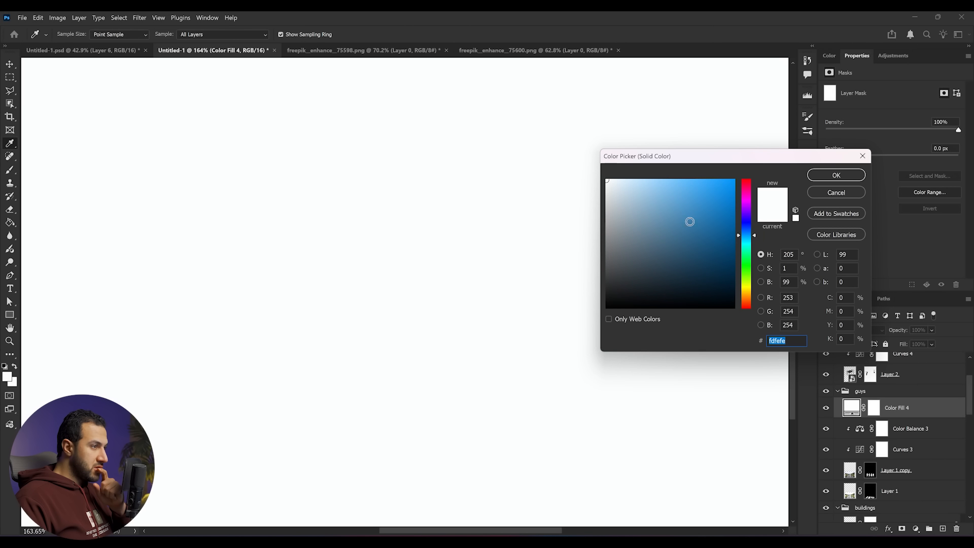
left_click(657, 226)
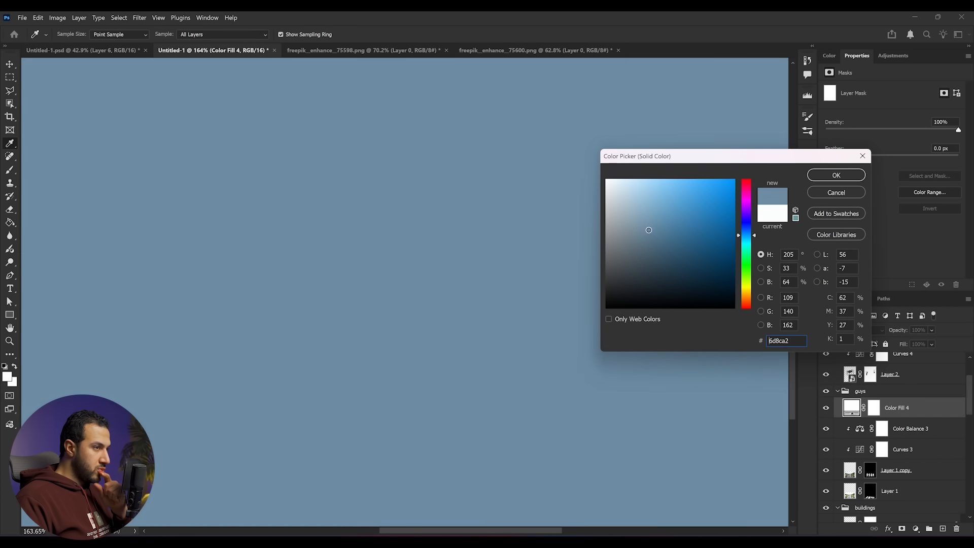
key("space")
- Set the new fill layer's blend mode to Screen and invert its mask to hide it
left_click(933, 415, "alt")
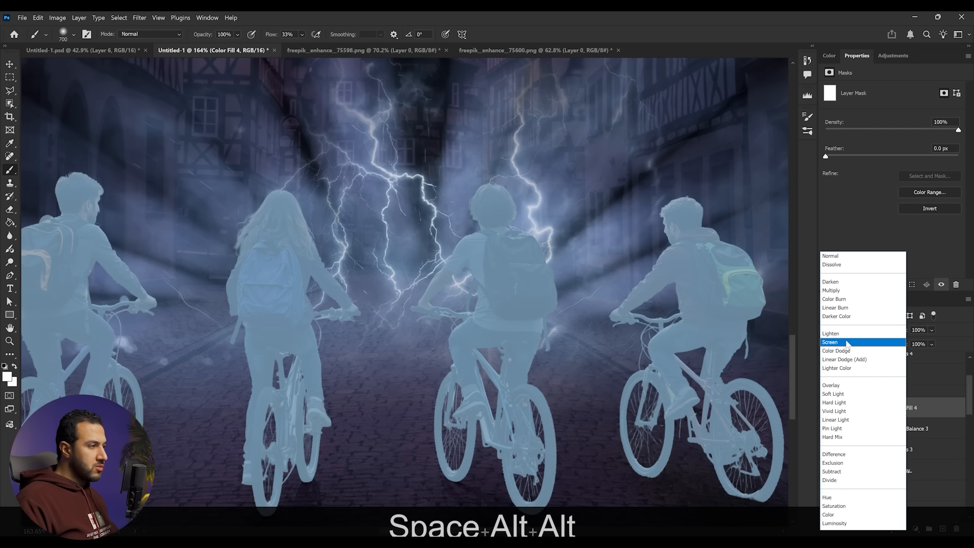
left_click(847, 342)
scroll(380, 272, "down", 8)
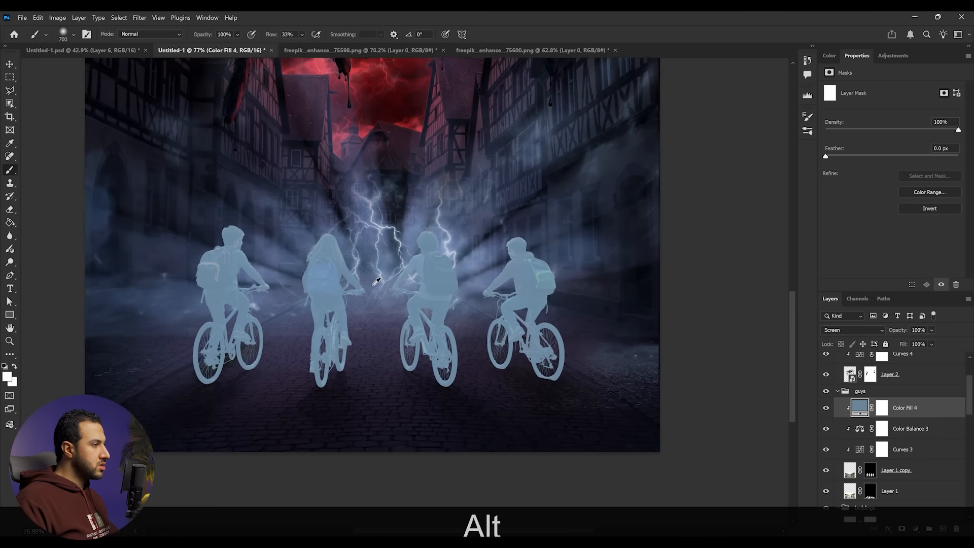
scroll(377, 279, "up", 5)
left_click(881, 406)
key("ctrl+i")
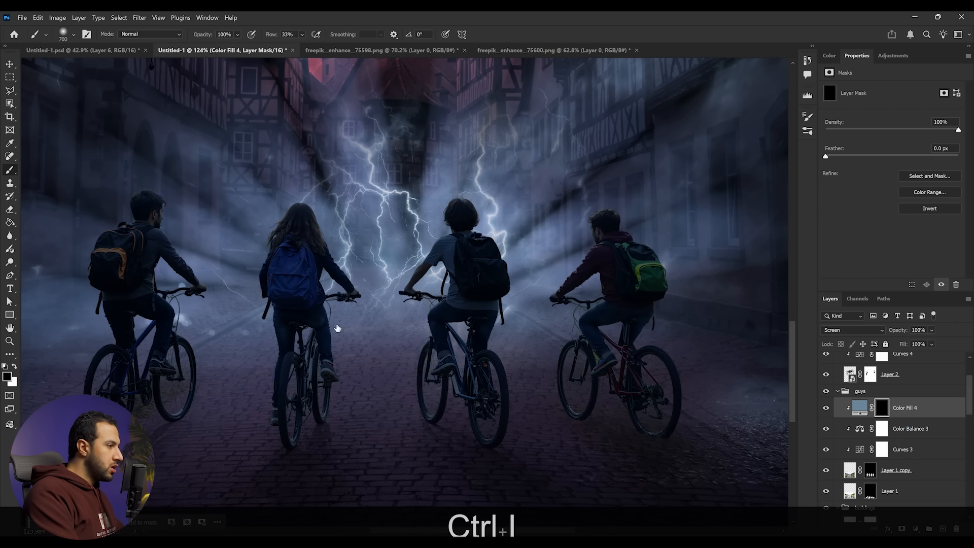
- Search the brushes for "au" and pick the Aufgenommener Pinsel 1 1 brush at 37 px
key("z")
left_click_drag(435, 271, 457, 273)
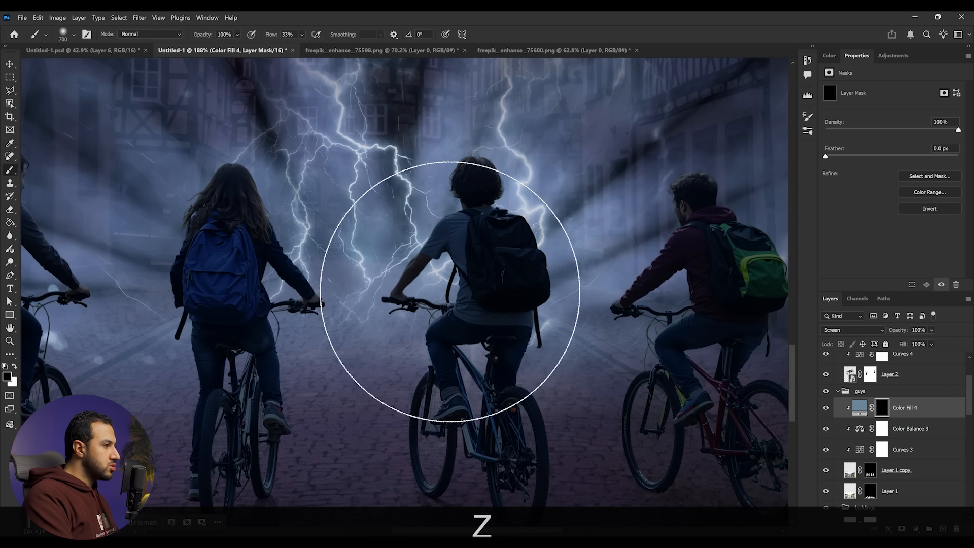
right_click(588, 307)
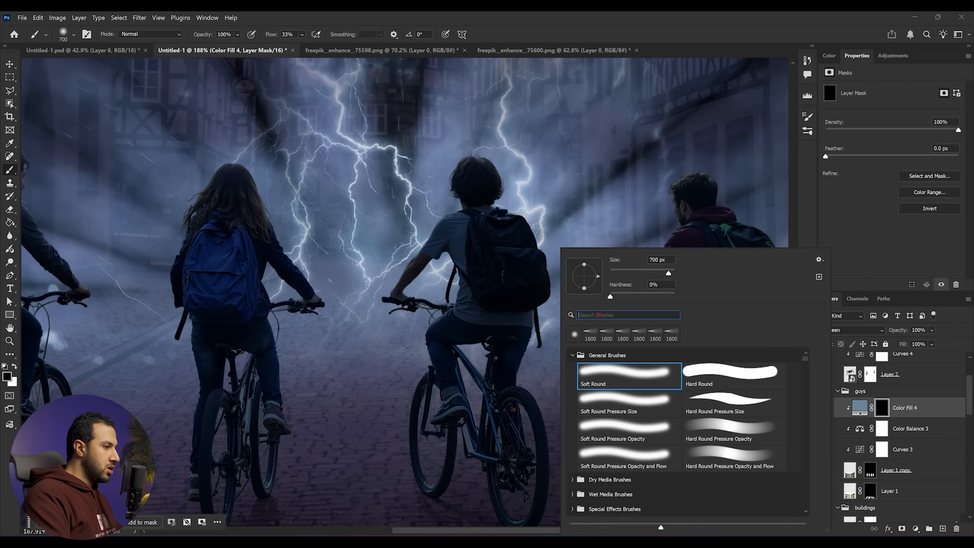
type("au")
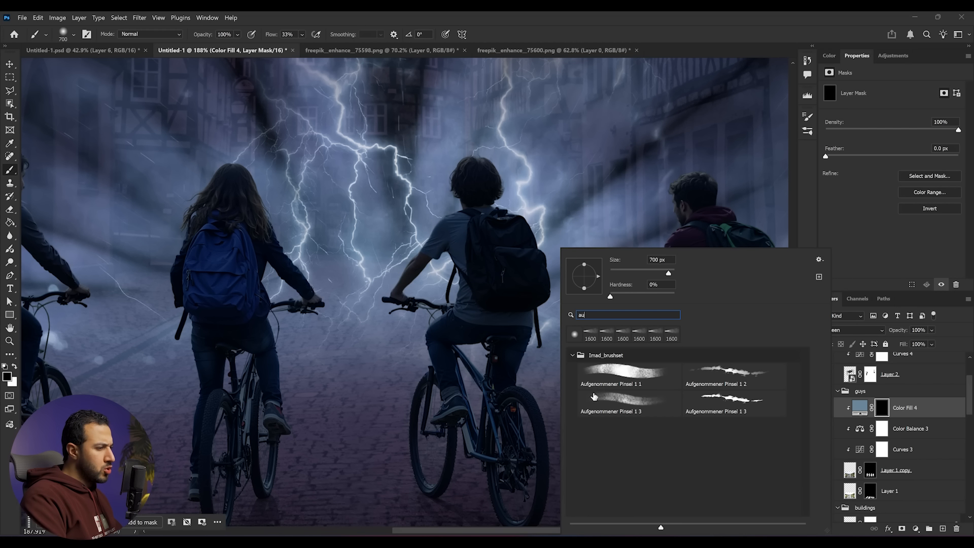
left_click(604, 381)
left_click(622, 273)
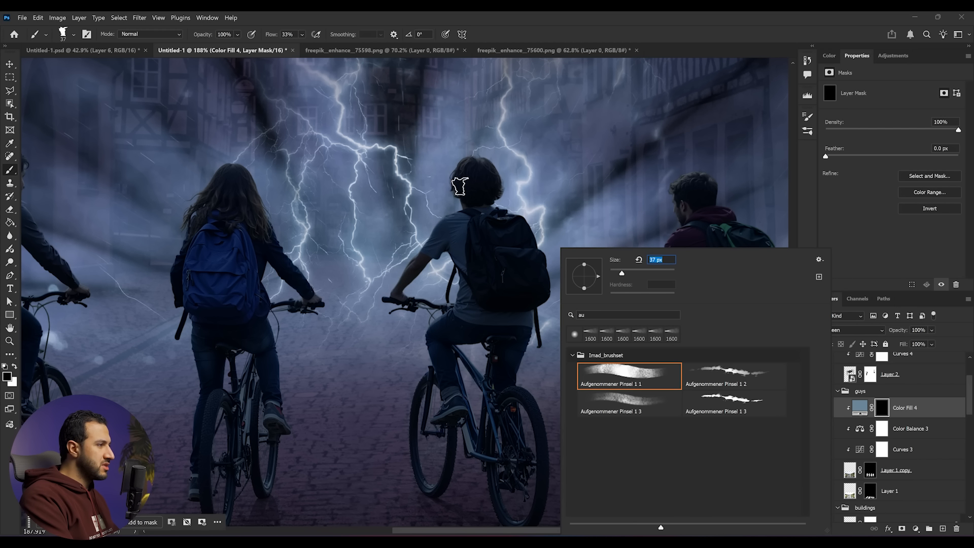
- Shrink the brush, set flow to 72%, and paint white rim light on the middle boy's hair and arm in the fill mask
key("z")
left_click_drag(457, 179, 472, 182)
key("[")
key("[")
key("[")
key("[")
key("[")
key("[")
key("[")
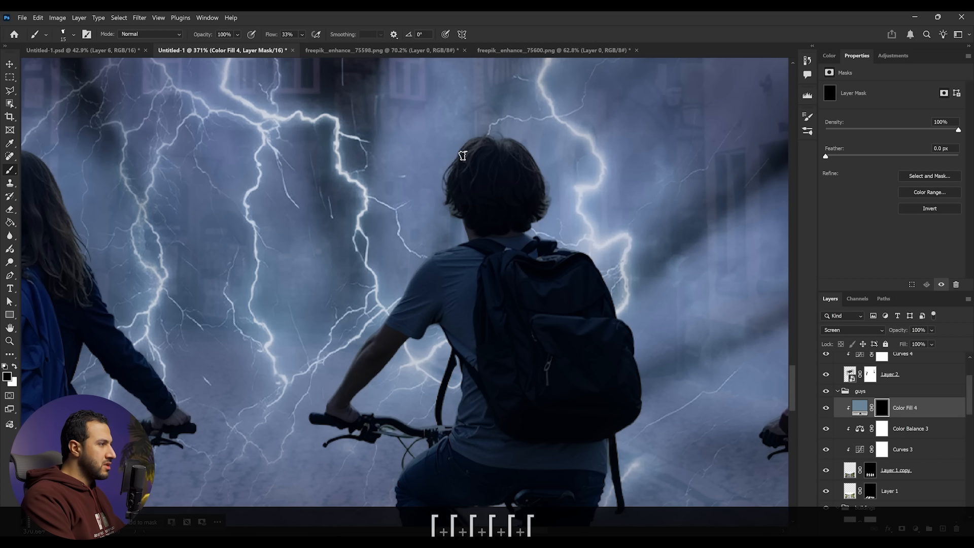
key("x")
left_click(302, 35)
left_click_drag(313, 46, 332, 48)
left_click(469, 147)
mouse_move(458, 170)
left_mouse_down()
mouse_move(444, 192)
mouse_move(453, 205)
left_mouse_up()
mouse_move(460, 247)
left_mouse_down()
mouse_move(382, 315)
mouse_move(384, 330)
mouse_move(337, 386)
left_mouse_up()
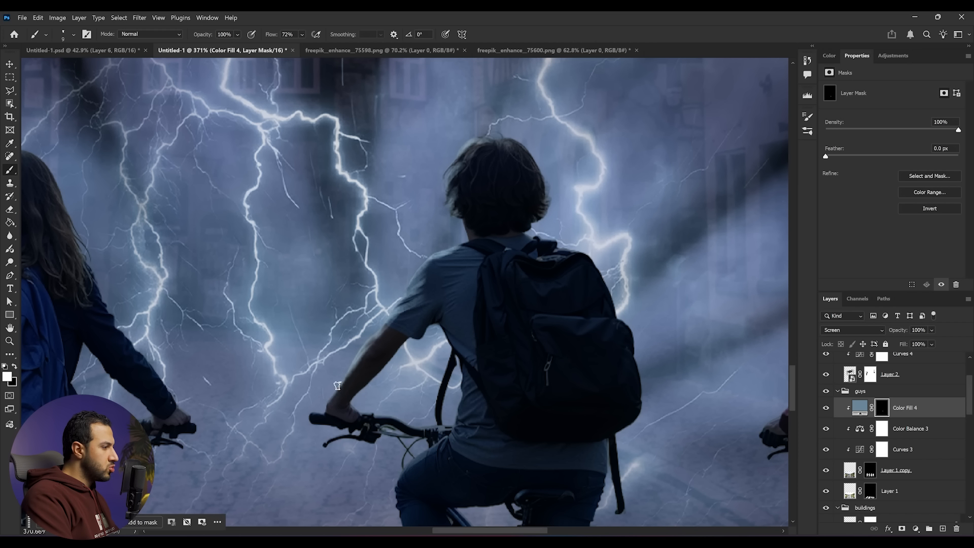
- Paint rim light along the middle boy's back, legs and head edges, erasing overspill with black
key("space")
left_click_drag(468, 371, 465, 318)
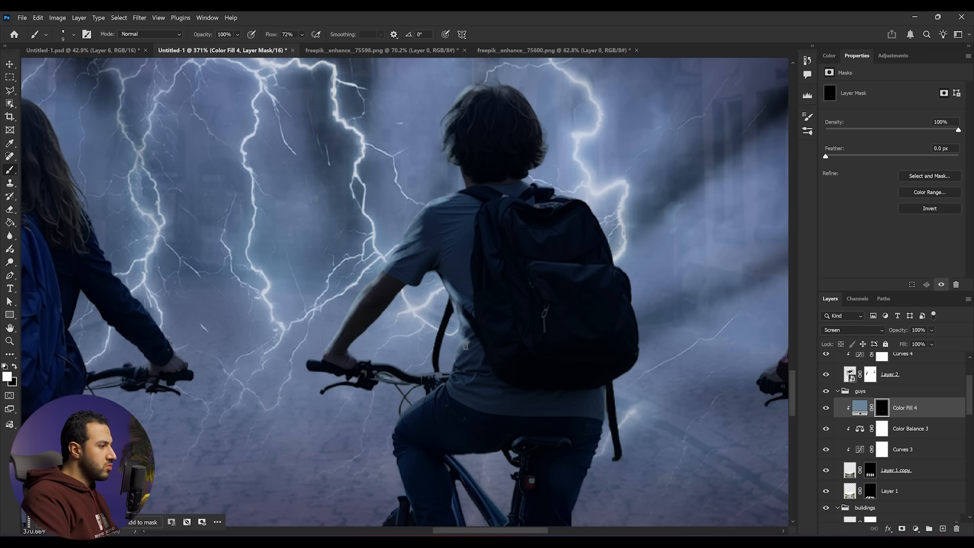
left_click_drag(451, 378, 432, 417)
key("x")
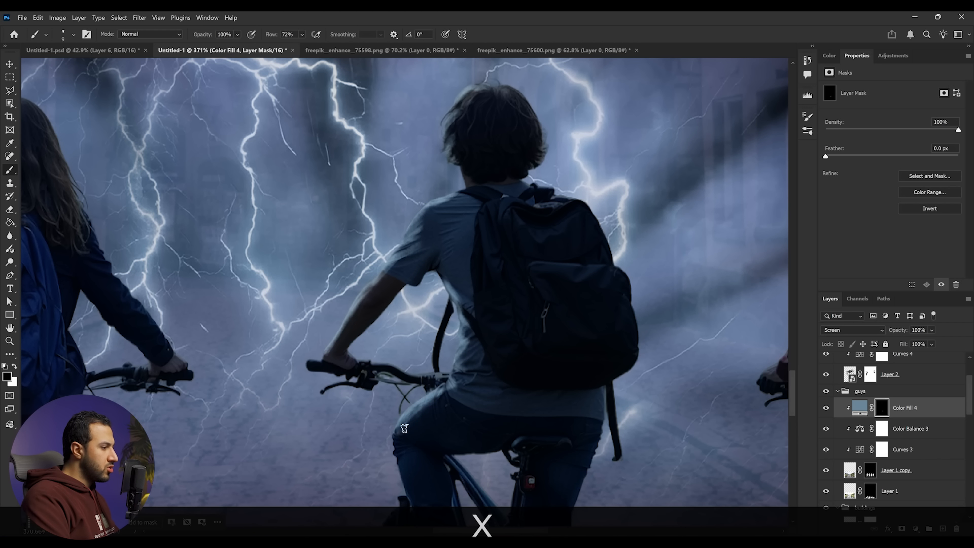
mouse_move(397, 436)
left_mouse_down()
mouse_move(385, 293)
mouse_move(391, 339)
left_mouse_up()
key("x")
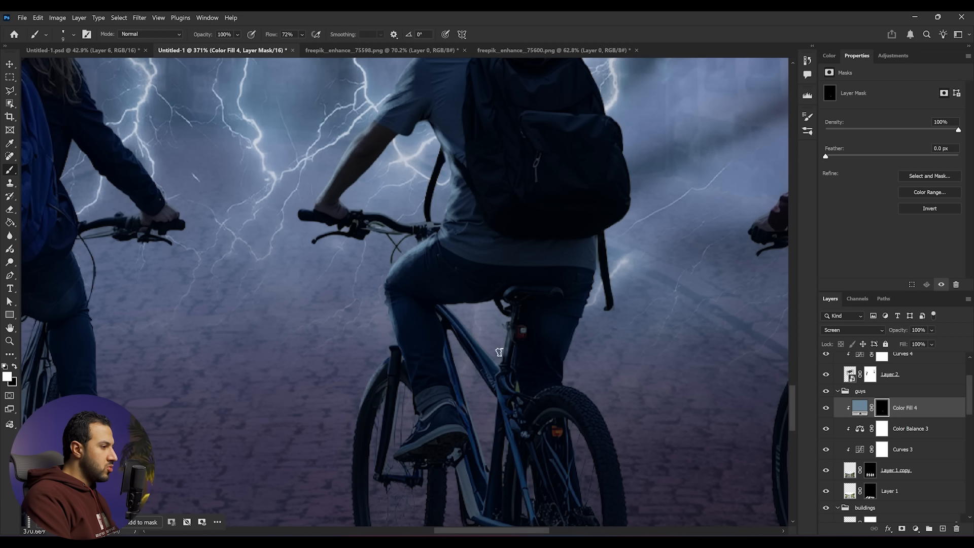
key("z")
left_click_drag(499, 352, 458, 359)
left_click_drag(495, 272, 539, 269)
key("x")
key("x")
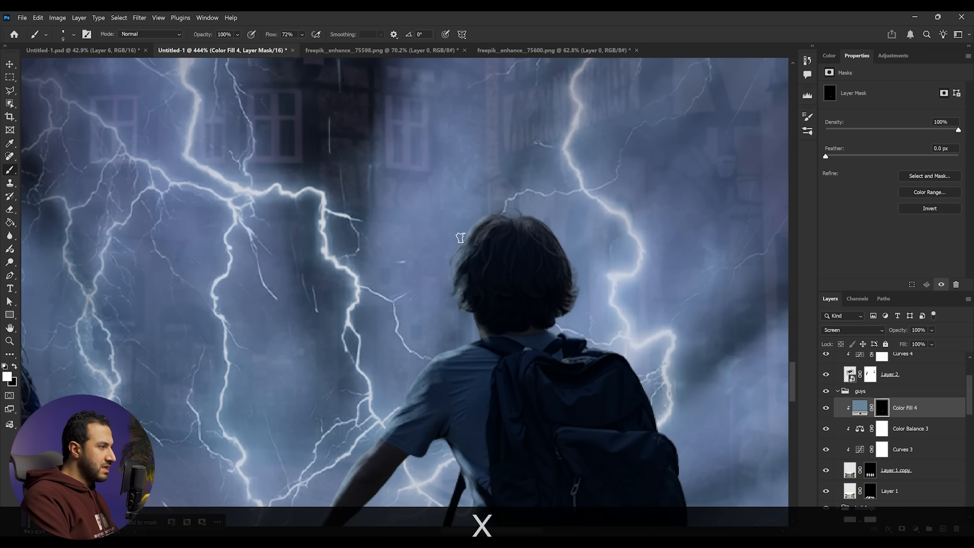
key("z")
mouse_move(524, 220)
left_mouse_down()
mouse_move(525, 366)
mouse_move(543, 367)
left_mouse_up()
key("x")
key("z")
left_click_drag(447, 192, 482, 193)
key("x")
key("b")
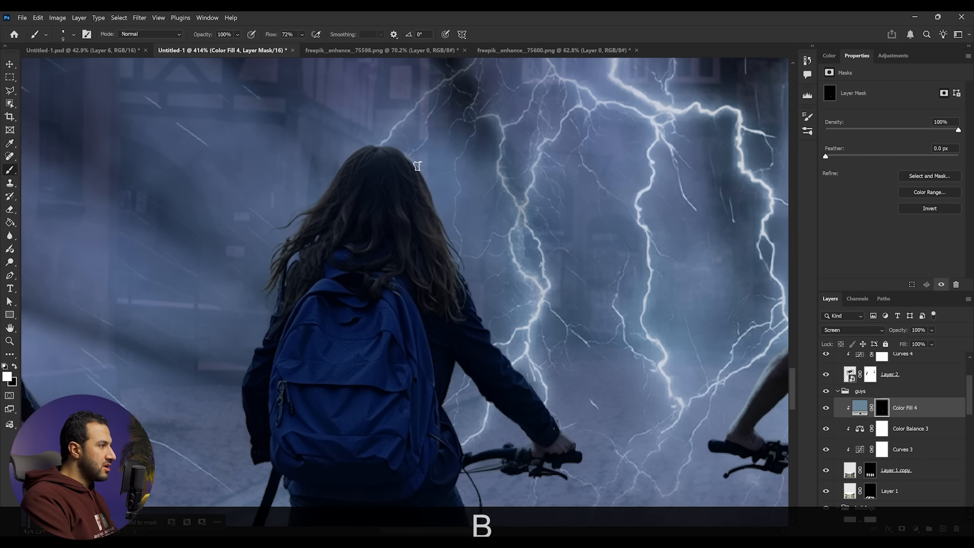
- Paint rim light along the girl's hair and arm and the left cyclist's edges on the fill mask
key("x")
key("x")
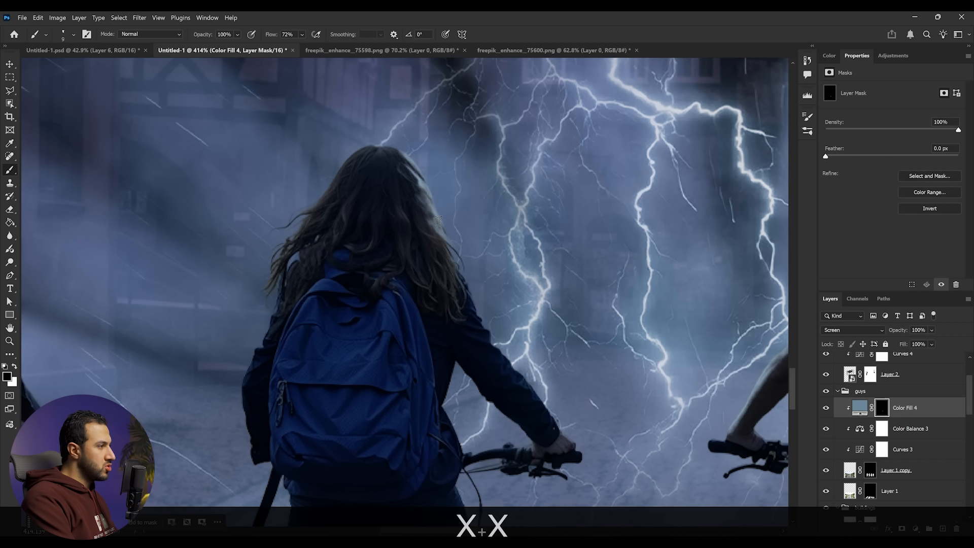
key("x")
key("x")
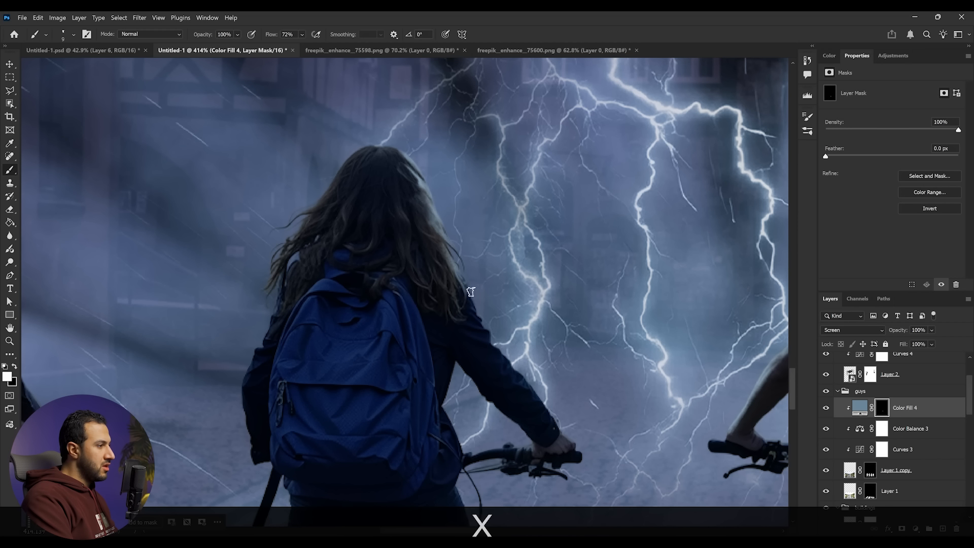
left_click_drag(488, 328, 560, 434)
mouse_move(455, 362)
left_mouse_down()
mouse_move(445, 392)
mouse_move(452, 429)
left_mouse_up()
key("space")
mouse_move(456, 477)
left_mouse_down()
mouse_move(478, 341)
mouse_move(503, 459)
left_mouse_up()
mouse_move(511, 474)
left_mouse_down()
mouse_move(528, 303)
mouse_move(529, 359)
left_mouse_up()
left_click_drag(405, 269, 397, 337)
key("space")
left_click_drag(569, 147, 578, 469)
key("z")
mouse_move(414, 290)
left_mouse_down()
mouse_move(270, 290)
mouse_move(425, 196)
left_mouse_up()
key("z")
mouse_move(356, 160)
left_mouse_down()
mouse_move(401, 194)
mouse_move(407, 223)
mouse_move(390, 292)
mouse_move(519, 454)
mouse_move(559, 320)
left_mouse_up()
key("x")
key("x")
key("x")
key("x")
key("space")
mouse_move(432, 269)
left_mouse_down()
mouse_move(409, 311)
mouse_move(462, 375)
mouse_move(526, 366)
left_mouse_up()
left_click_drag(421, 394, 479, 436)
key("space")
left_click_drag(536, 441, 562, 331)
left_click_drag(492, 305, 483, 463)
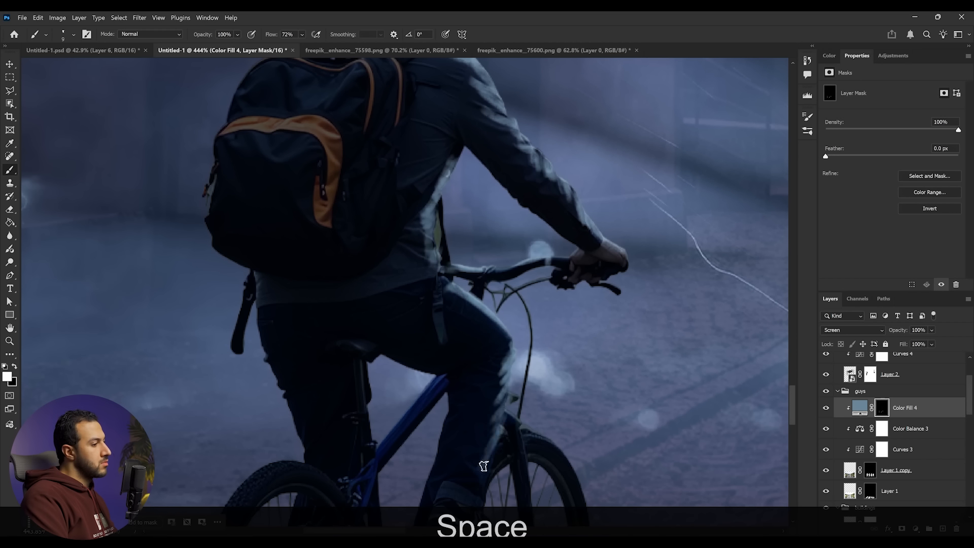
- Paint rim light along the right cyclist's edges on the fill mask
key("z")
left_click_drag(555, 404, 446, 404)
key("space")
left_click_drag(553, 431, 556, 339)
key("z")
mouse_move(431, 342)
left_mouse_down()
mouse_move(534, 342)
mouse_move(510, 378)
mouse_move(406, 373)
left_mouse_up()
key("z")
key("space")
key("z")
left_click_drag(569, 336, 675, 336)
key("space")
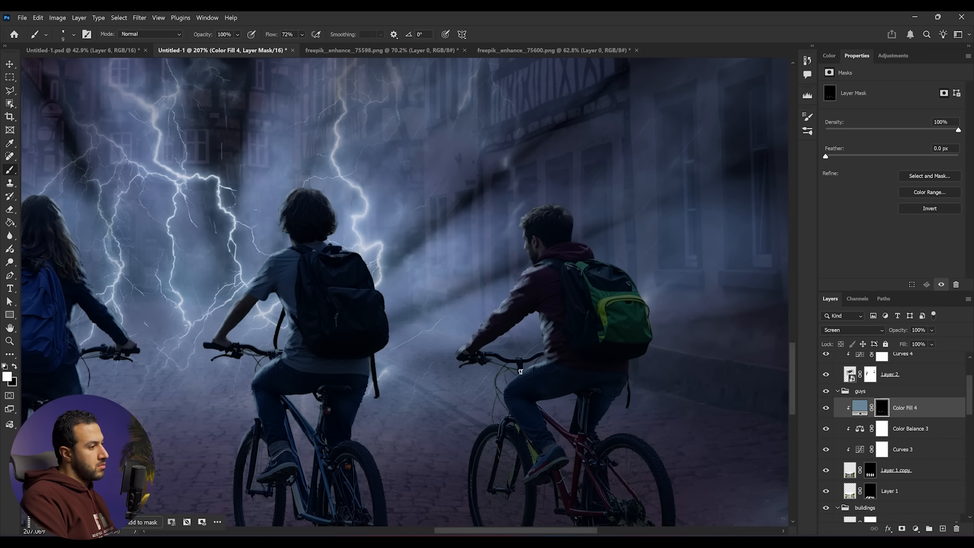
key("z")
left_click_drag(563, 419, 503, 418)
key("space")
left_click_drag(502, 419, 479, 430)
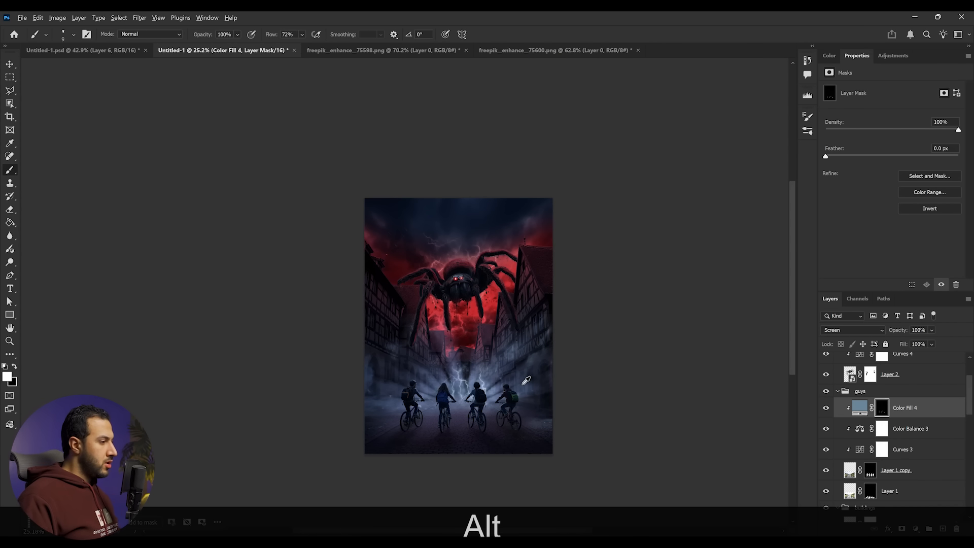
- Toggle the blue fill layer on and off to compare the rim lighting
scroll(480, 416, "up", 9)
scroll(457, 422, "up", 5)
left_click(827, 408)
left_click(827, 409)
left_click(826, 409)
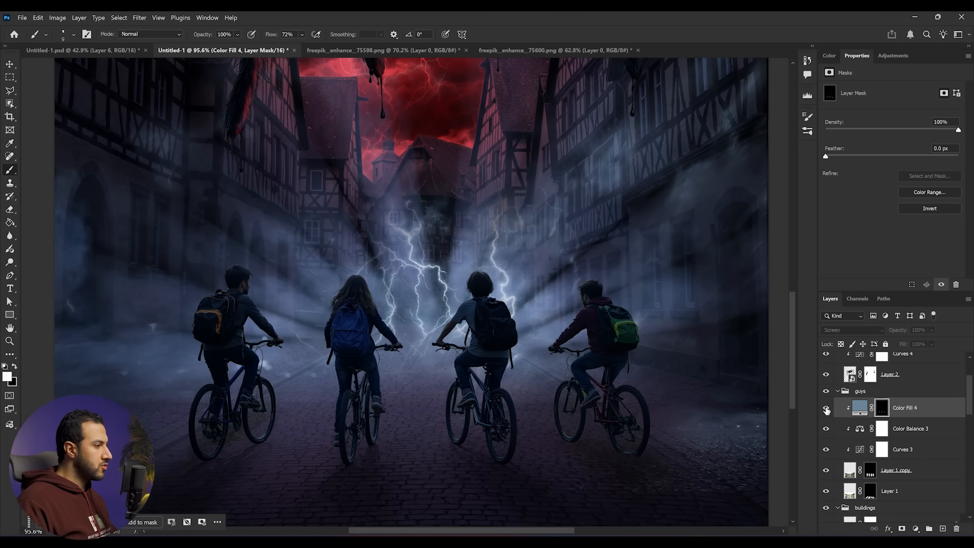
left_click(827, 408)
- Set the 3-magnifics layer in the sky group to 70% opacity
scroll(507, 325, "down", 9)
left_click_drag(507, 325, 520, 401)
scroll(852, 447, "down", 2)
scroll(852, 447, "down", 2)
scroll(489, 275, "up", 3)
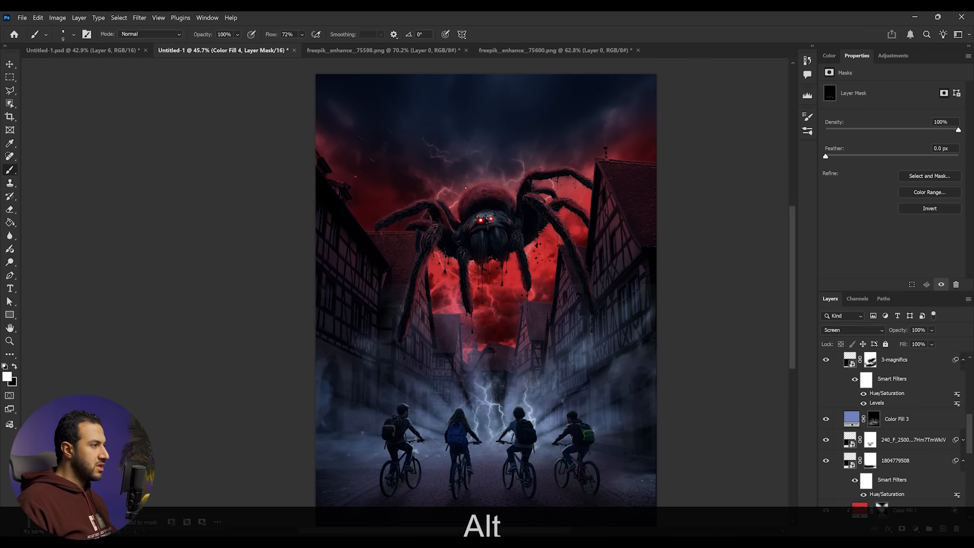
scroll(940, 454, "down", 3)
scroll(897, 496, "down", 2)
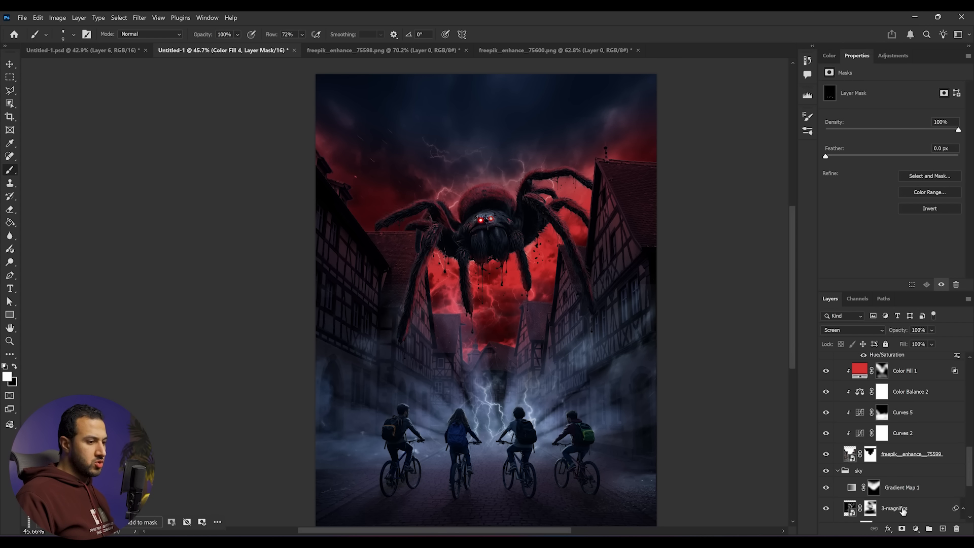
left_click(903, 511)
left_click(938, 343)
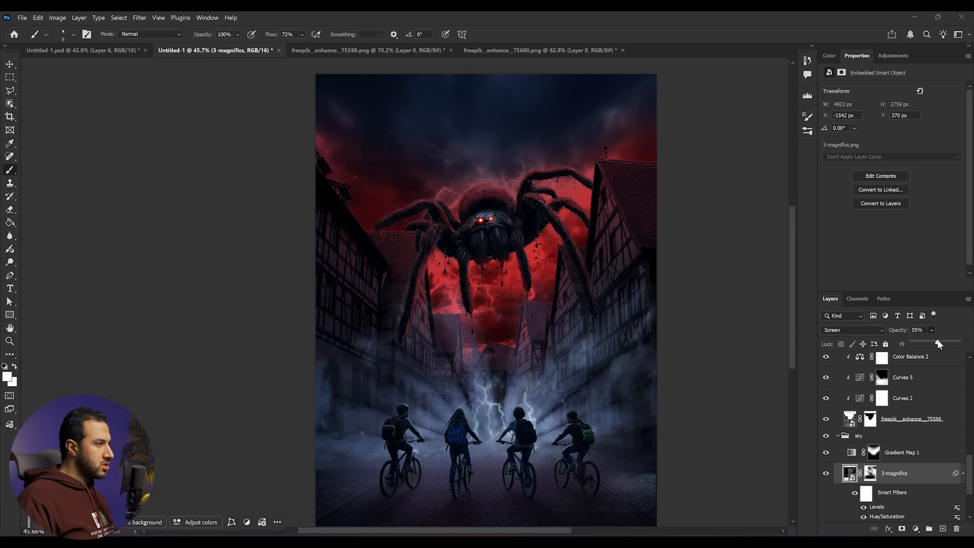
left_click_drag(936, 344, 945, 344)
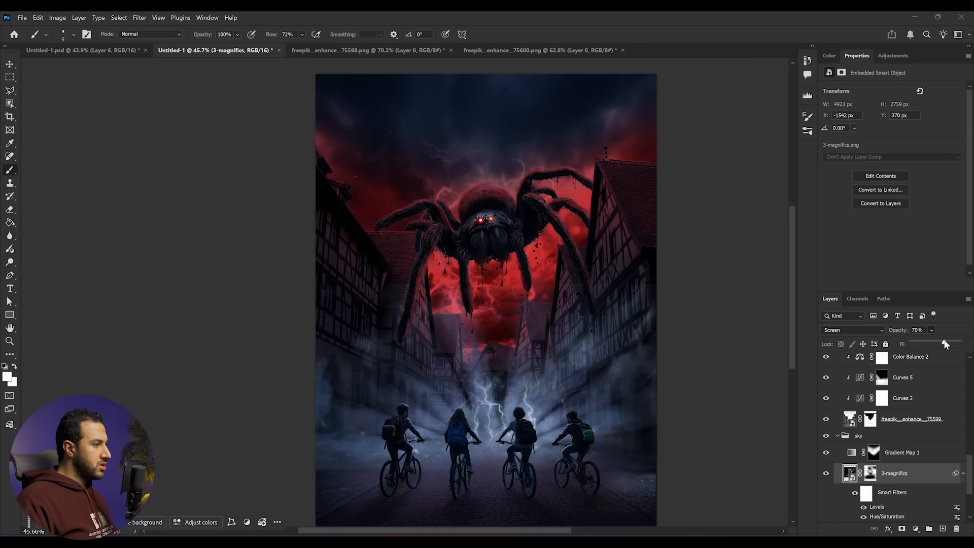
- Create a new layer at the top of the layer stack and stamp all visible layers into it
scroll(466, 373, "down", 3)
scroll(465, 374, "up", 2)
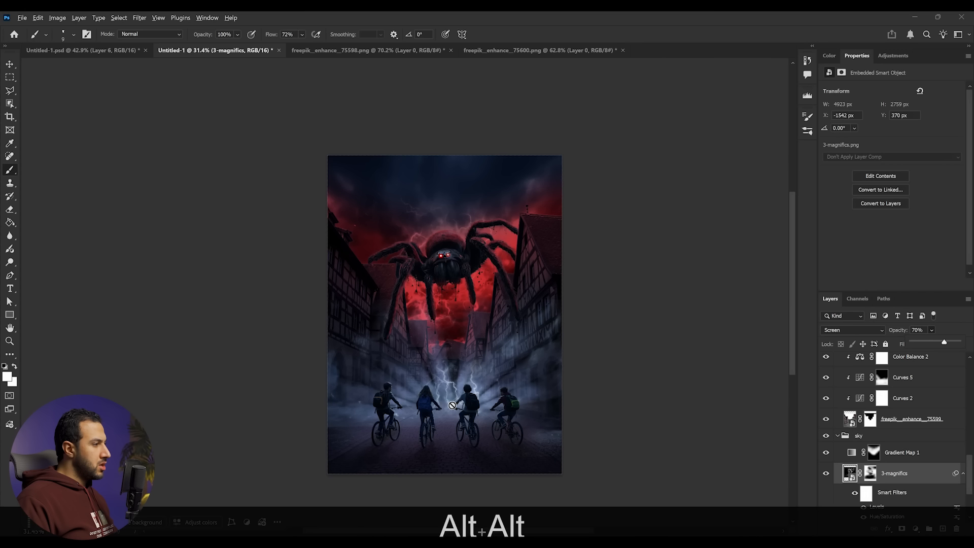
left_click_drag(466, 373, 464, 365)
scroll(894, 385, "up", 5)
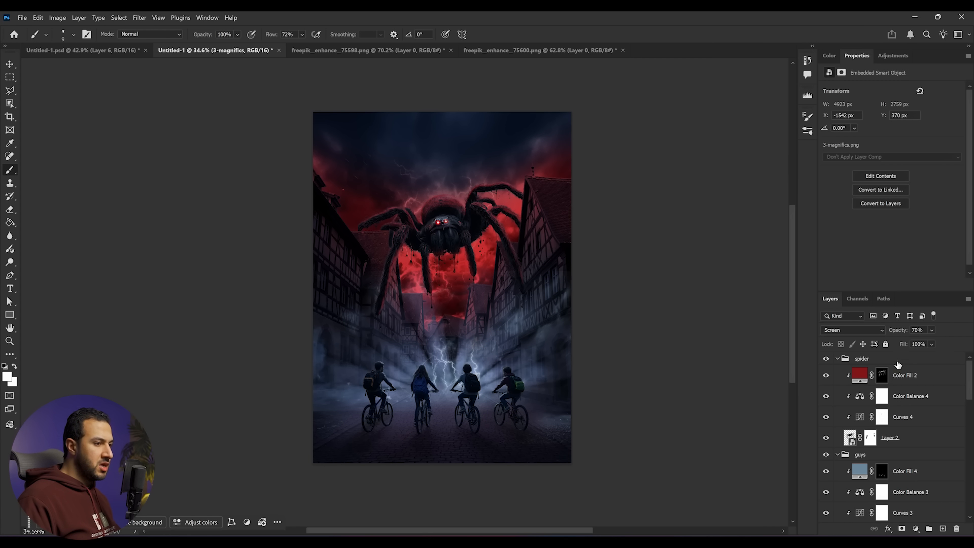
left_click(898, 362)
left_click(943, 529)
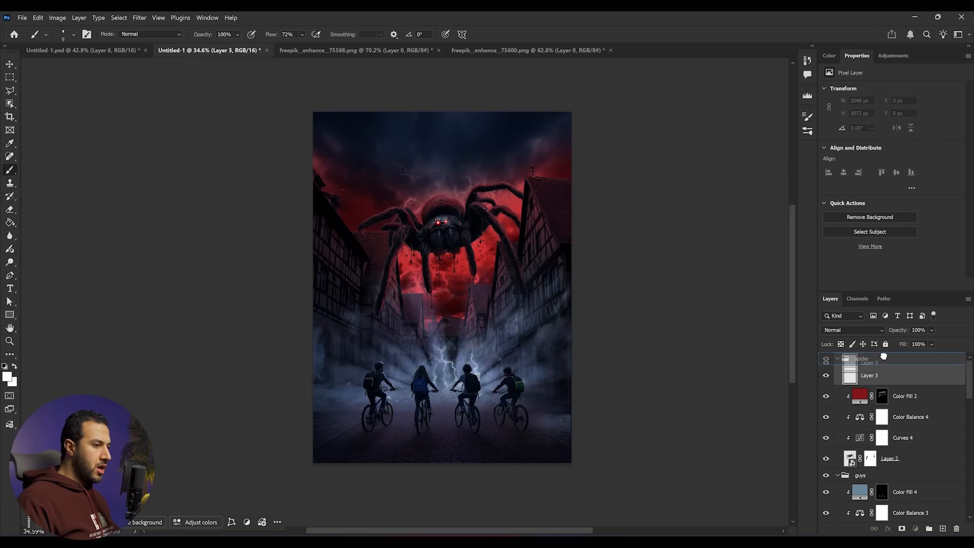
left_click_drag(863, 375, 883, 355)
key("shift+ctrl+alt+e")
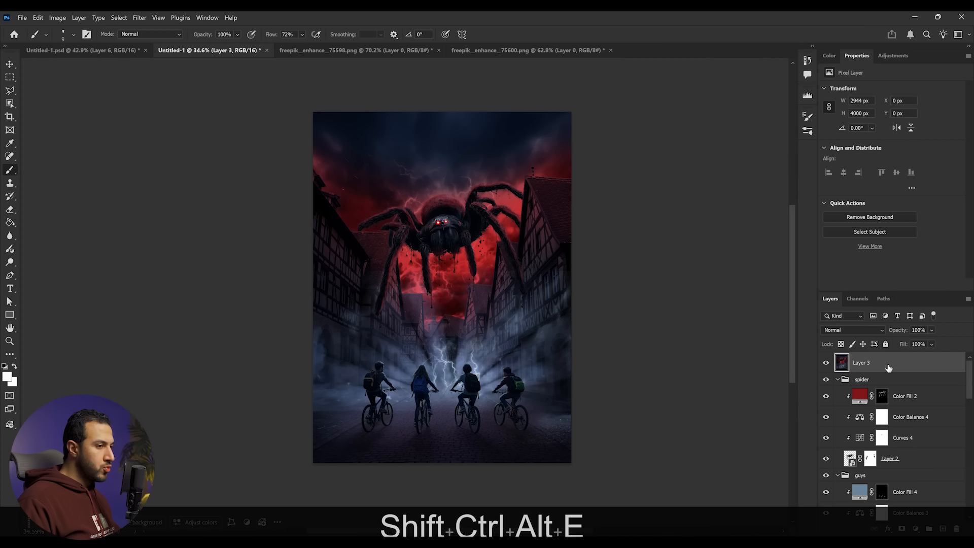
- Convert the stamped top layer to a smart object and open the Camera Raw Filter on it
right_click(889, 368)
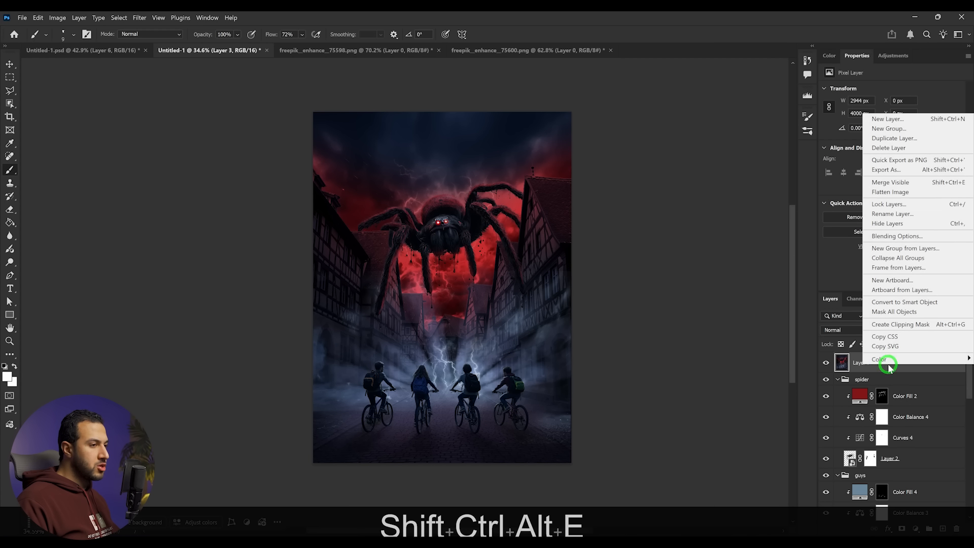
left_click(895, 304)
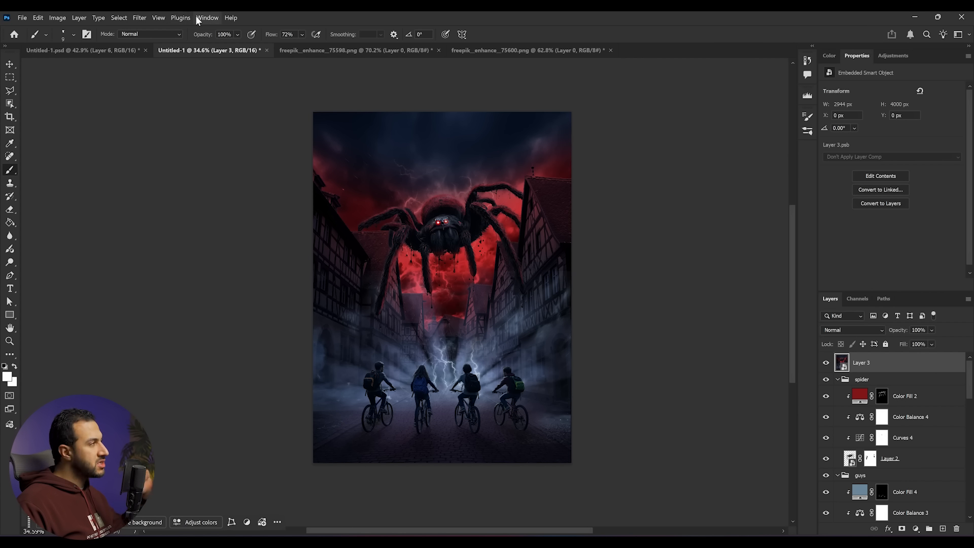
left_click(139, 19)
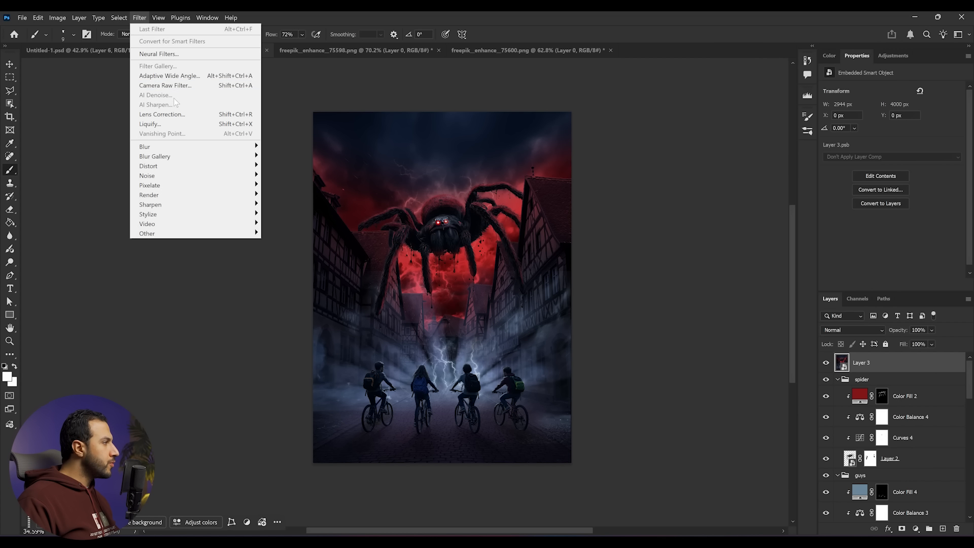
left_click(167, 86)
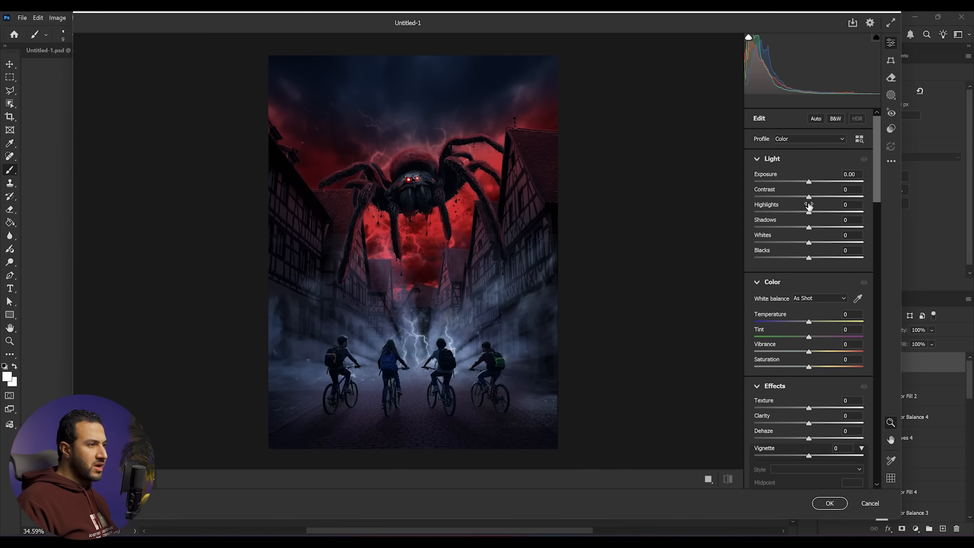
- Set exposure +0.85, contrast +26, highlights -41, shadows -18, whites +21, blacks +3, temperature -5 and tint -8
left_click_drag(810, 185, 813, 258)
left_click_drag(803, 214, 786, 214)
left_click_drag(809, 323, 806, 322)
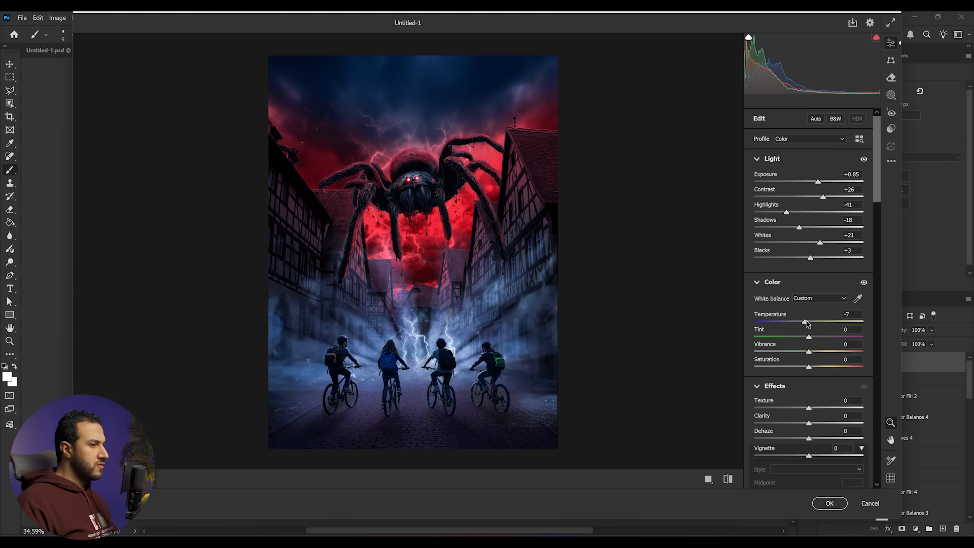
left_click_drag(809, 337, 804, 338)
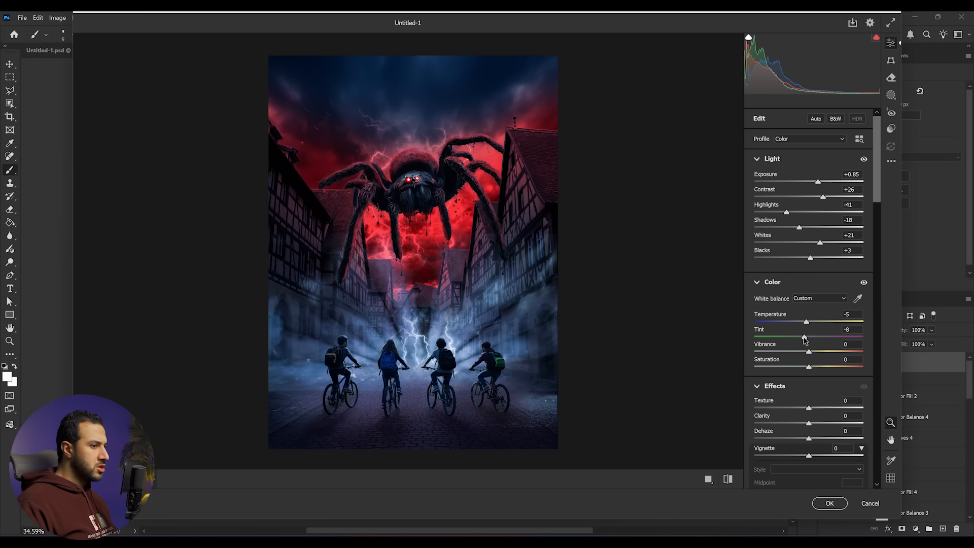
mouse_move(809, 351)
left_mouse_down()
mouse_move(824, 351)
mouse_move(810, 353)
left_mouse_up()
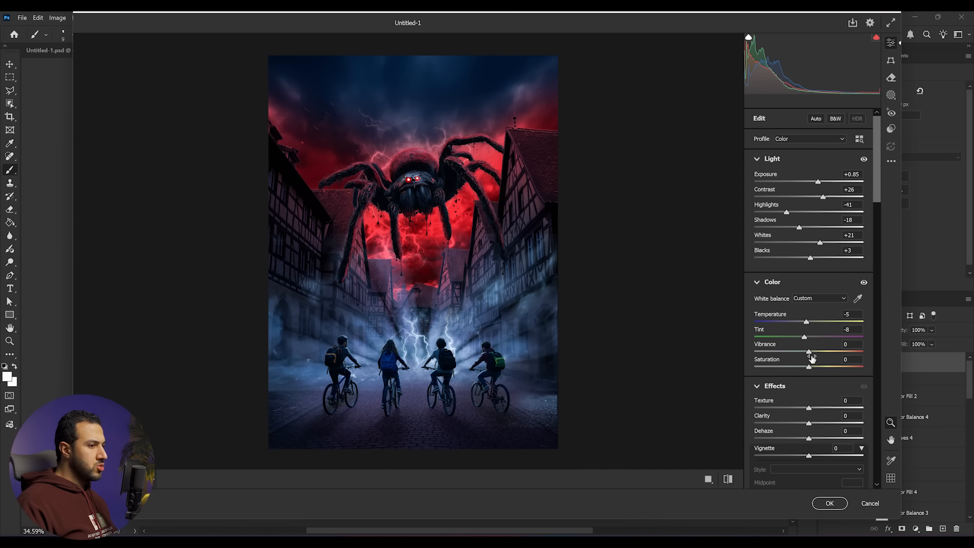
- Set texture +8, clarity +16, vignette -18 with feather 69, and grain 13
scroll(819, 391, "down", 2)
mouse_move(809, 347)
left_mouse_down()
mouse_move(818, 348)
mouse_move(811, 365)
left_mouse_up()
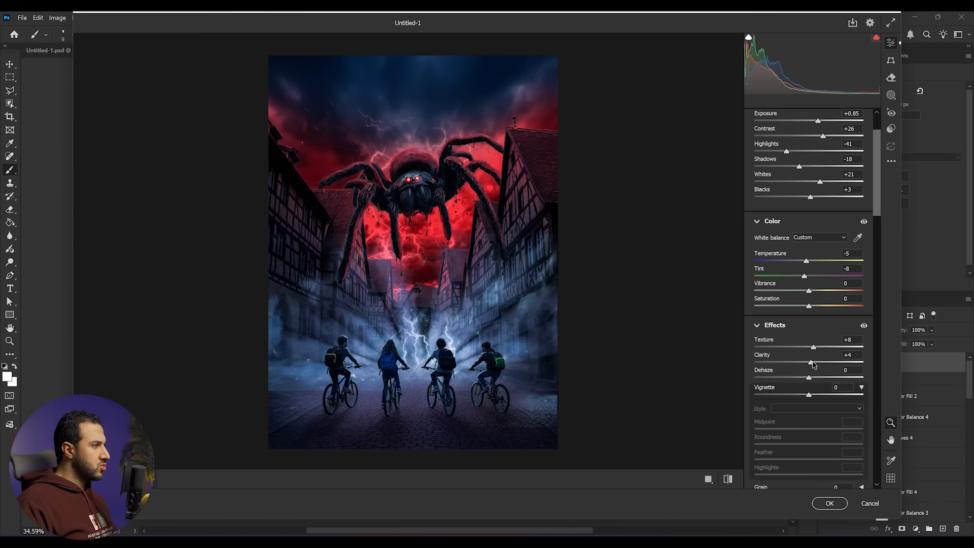
left_click_drag(820, 365, 818, 363)
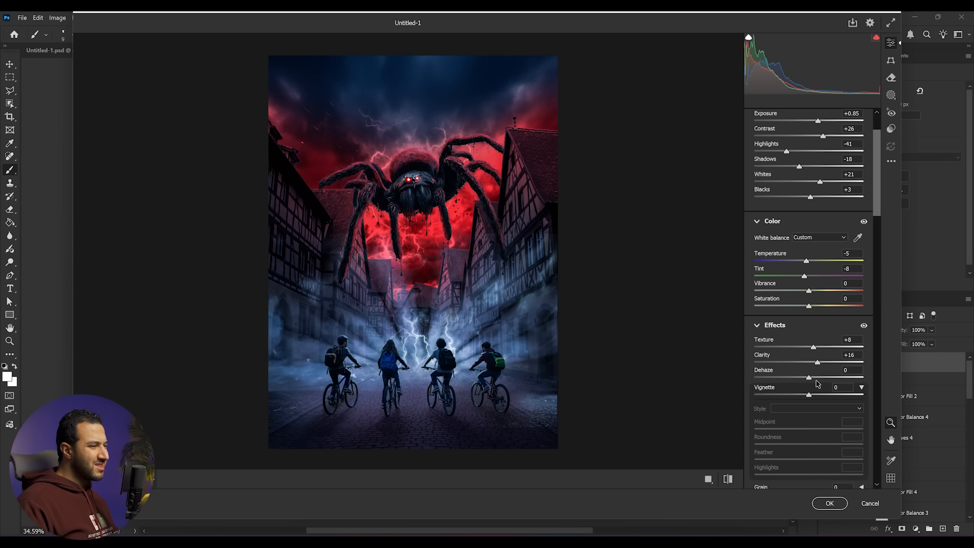
left_click_drag(808, 397, 797, 394)
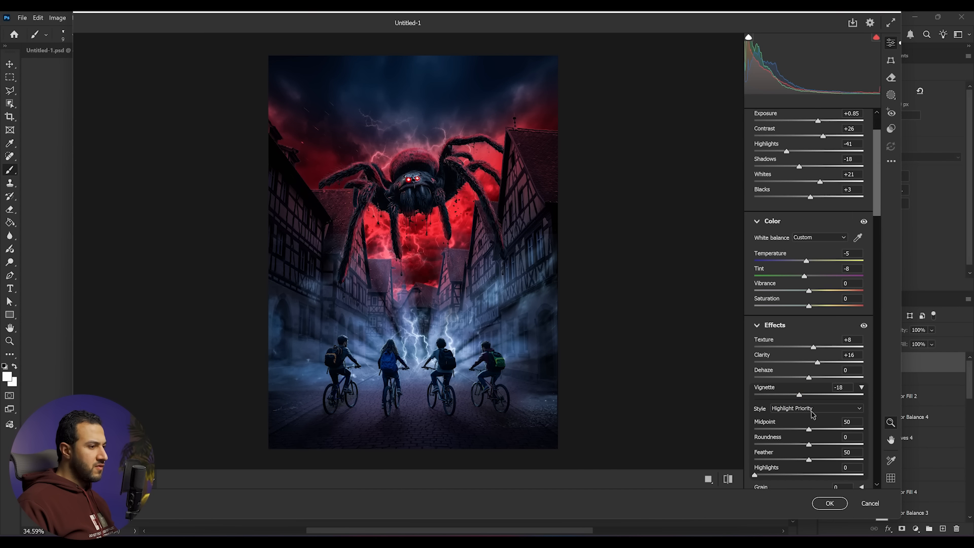
scroll(811, 414, "down", 3)
left_click_drag(809, 338, 813, 340)
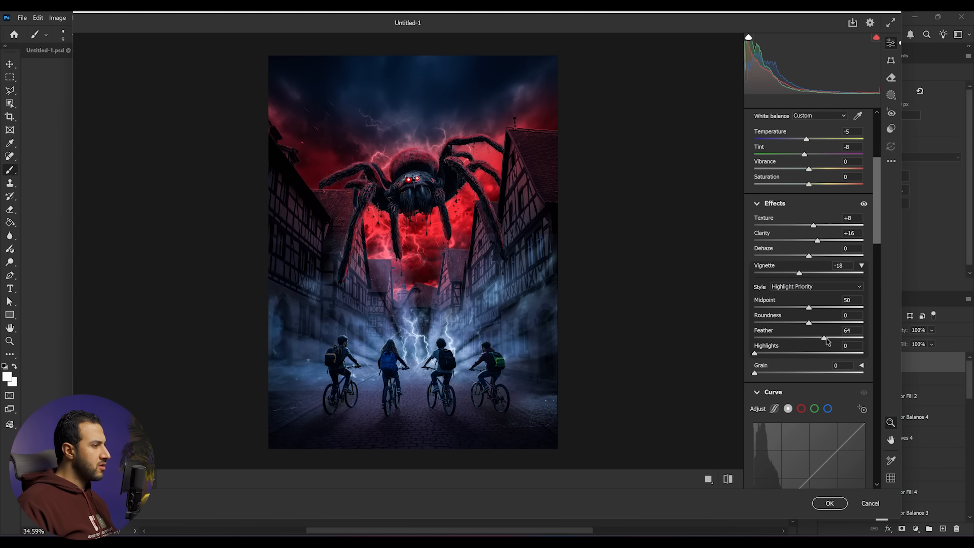
scroll(766, 251, "down", 3)
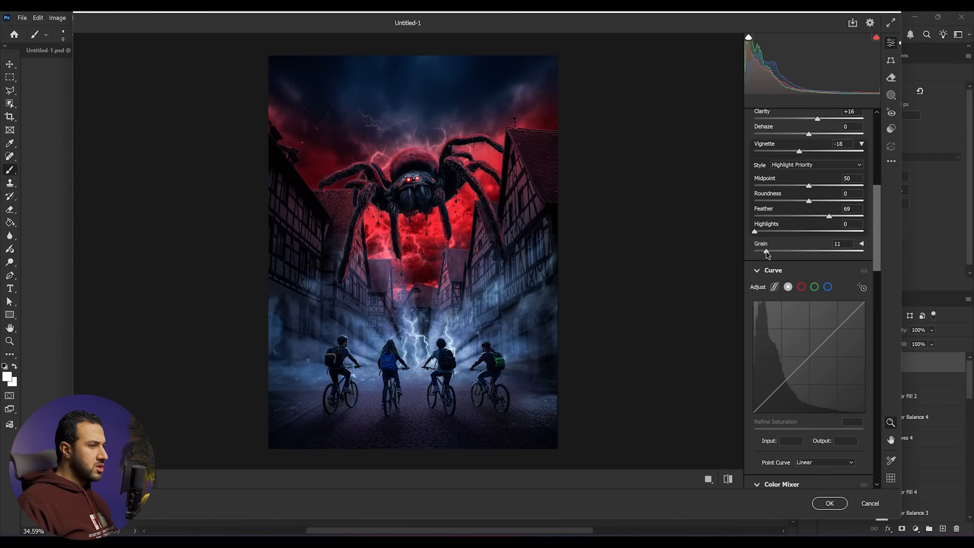
- Adjust the Color Mixer's red saturation to -6, red luminance to +32, and tweak the red hue
scroll(812, 269, "down", 6)
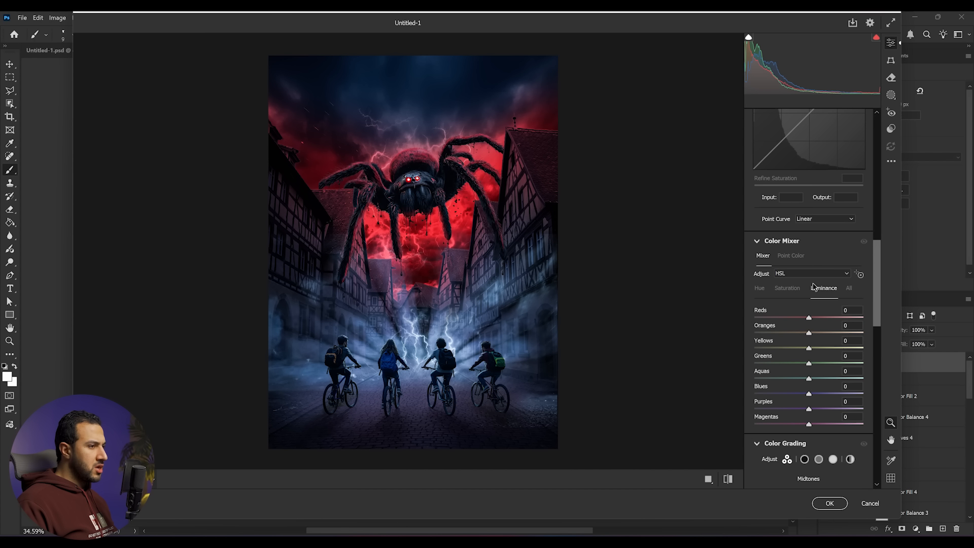
left_click(787, 288)
mouse_move(801, 317)
left_mouse_down()
mouse_move(823, 318)
mouse_move(807, 321)
left_mouse_up()
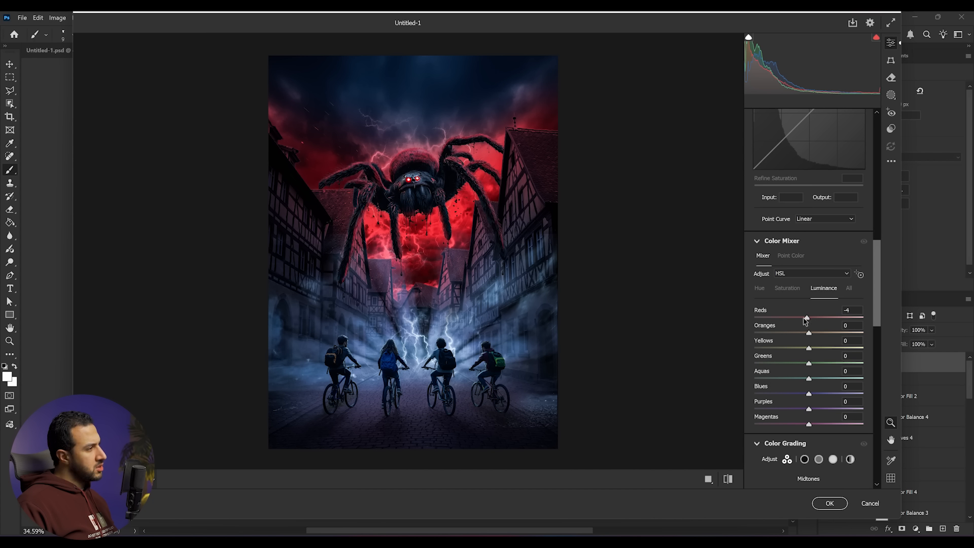
left_click_drag(806, 320, 830, 319)
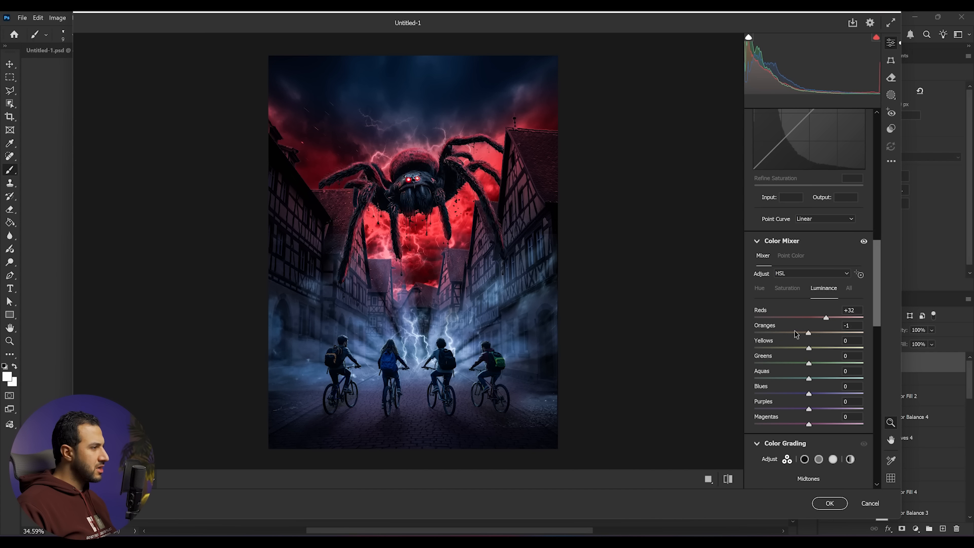
left_click_drag(816, 332, 818, 333)
mouse_move(813, 394)
left_mouse_down()
mouse_move(837, 394)
mouse_move(814, 395)
mouse_move(815, 409)
left_mouse_up()
left_click(760, 287)
left_click_drag(809, 318, 803, 320)
- Edit the blue channel curve, lowering the white point output to 235 and raising the black point output to 8
scroll(807, 315, "up", 5)
left_click(828, 287)
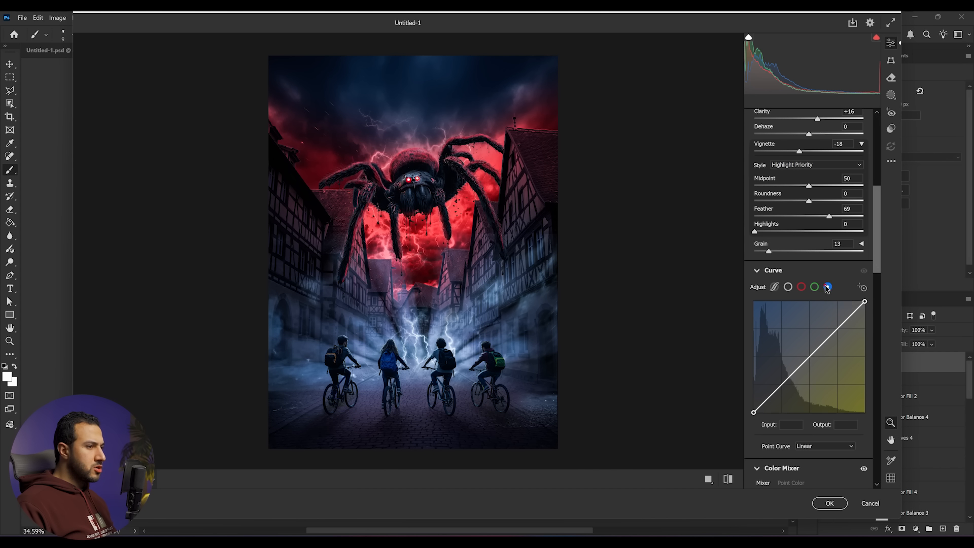
left_click_drag(864, 303, 865, 310)
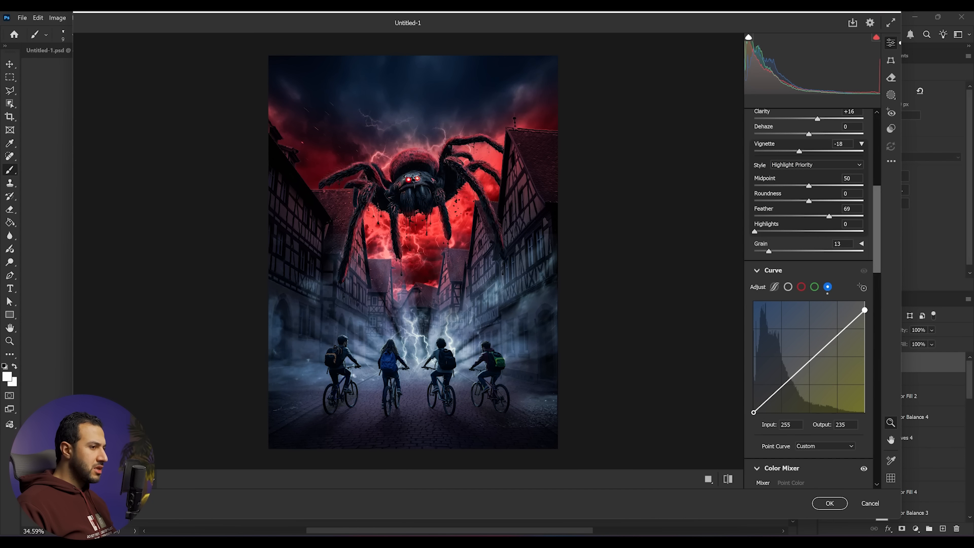
mouse_move(754, 412)
left_mouse_down()
mouse_move(762, 412)
mouse_move(754, 409)
left_mouse_up()
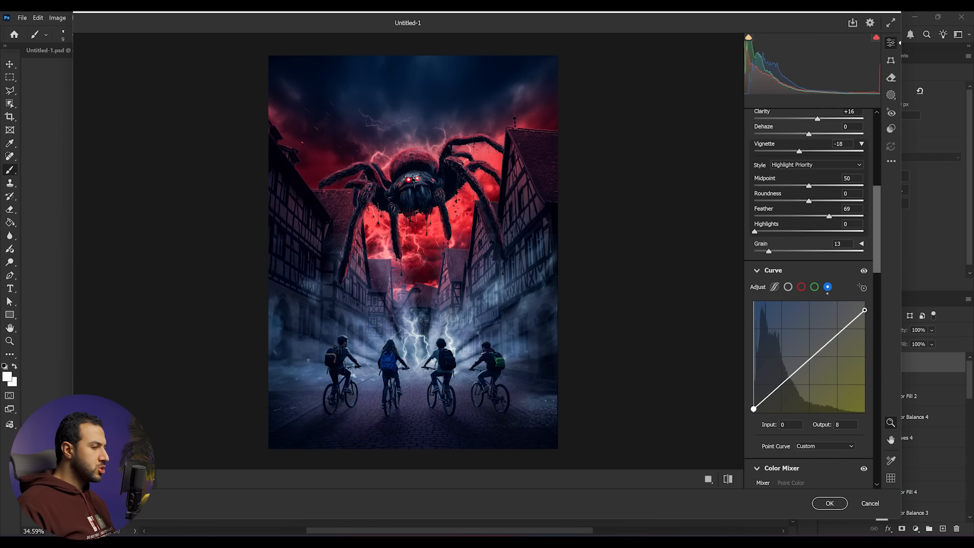
- Edit the red channel curve, lowering the white point output to 241 and raising the black point output to 3
left_click(801, 286)
left_click_drag(864, 302, 865, 311)
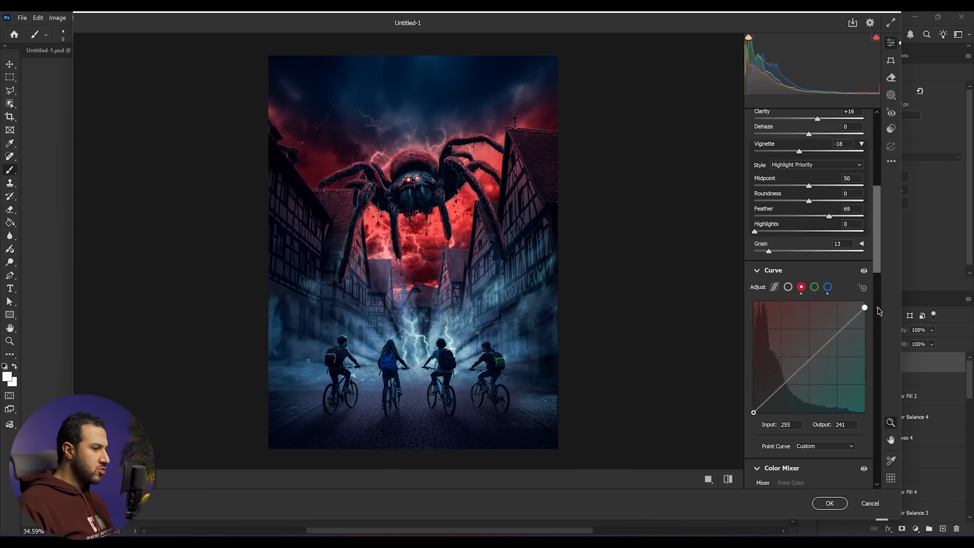
left_click_drag(753, 412, 753, 411)
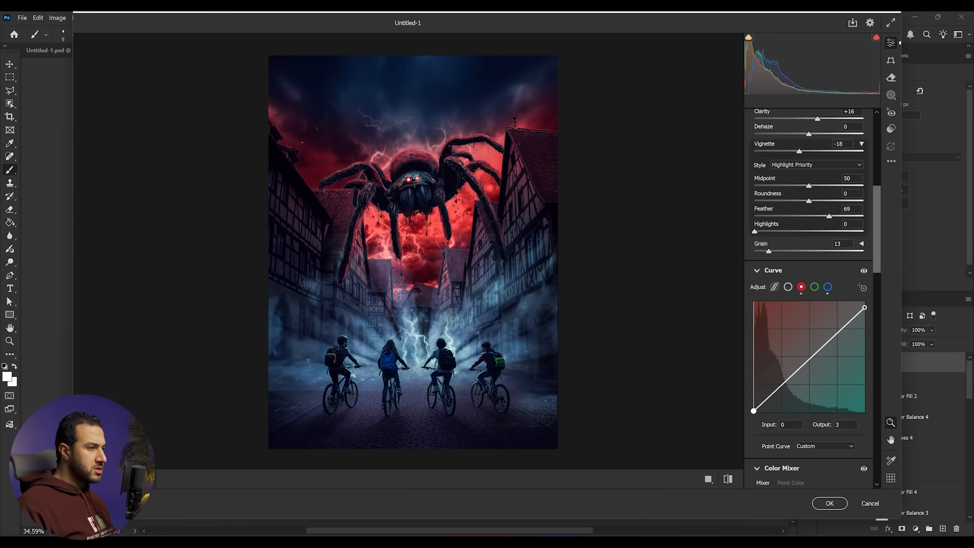
- Set the calibration blue primary hue to +9
mouse_move(518, 303)
left_mouse_down()
mouse_move(500, 300)
mouse_move(514, 302)
left_mouse_up()
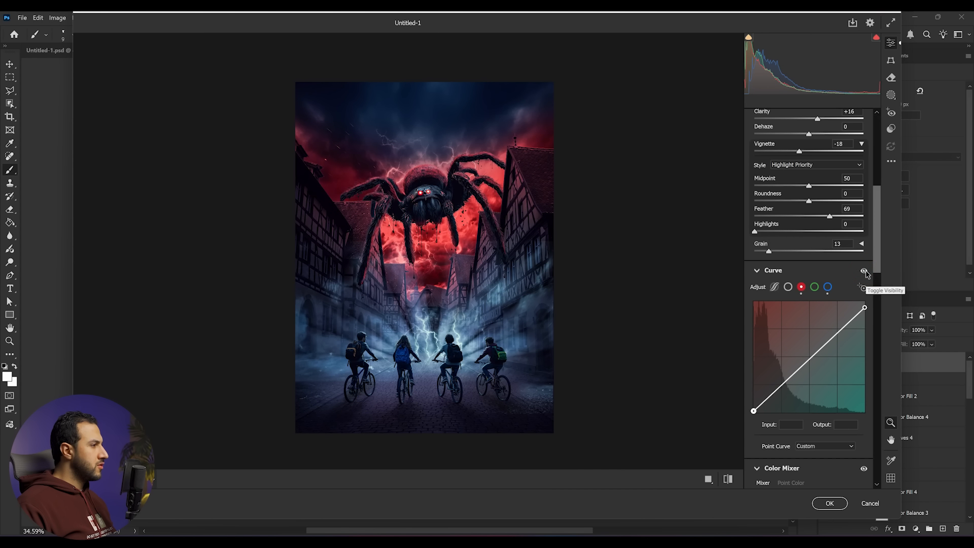
scroll(852, 294, "down", 10)
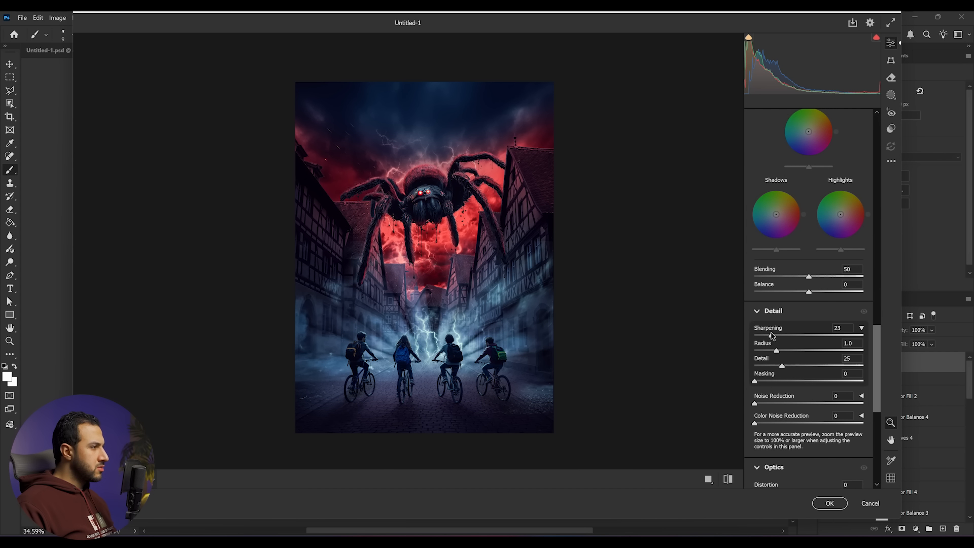
scroll(792, 396, "down", 6)
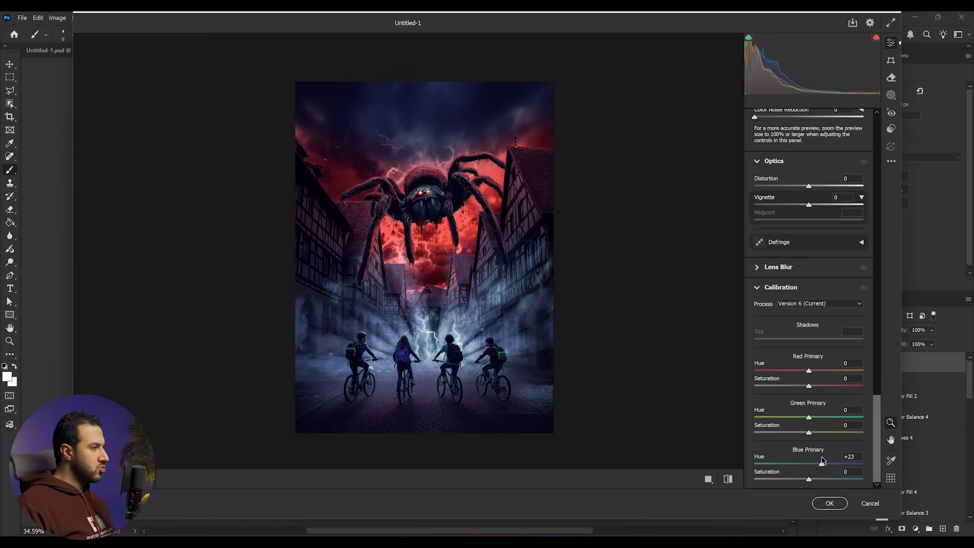
mouse_move(821, 458)
left_mouse_down()
mouse_move(780, 459)
mouse_move(814, 458)
left_mouse_up()
- Compare the graded result against the default settings, then apply the Camera Raw Filter
left_click(729, 479)
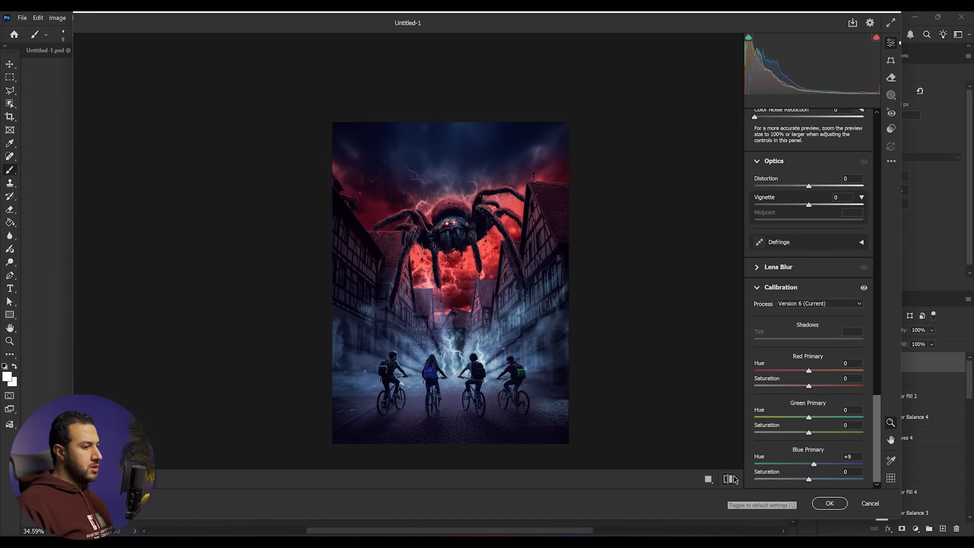
left_click(728, 479)
left_click(728, 479)
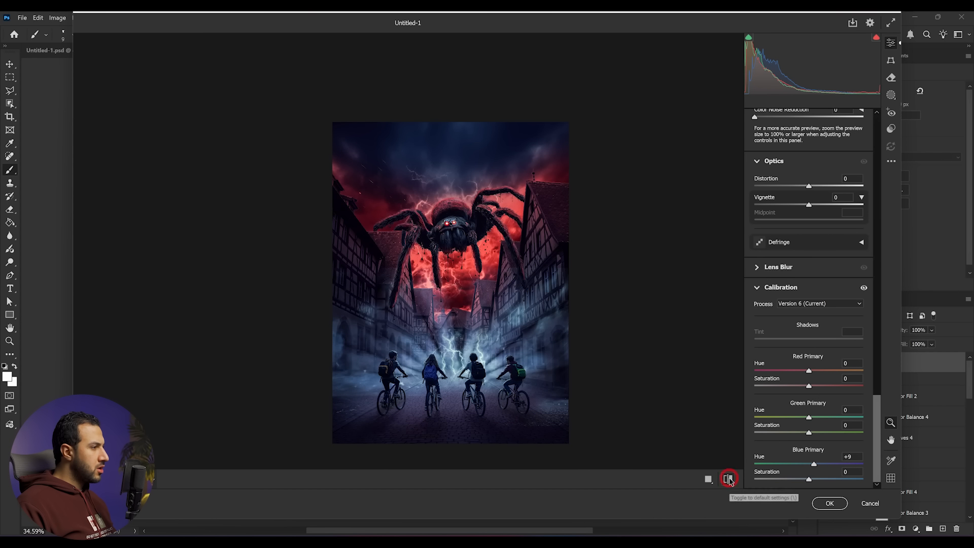
left_click(729, 479)
left_click(729, 479)
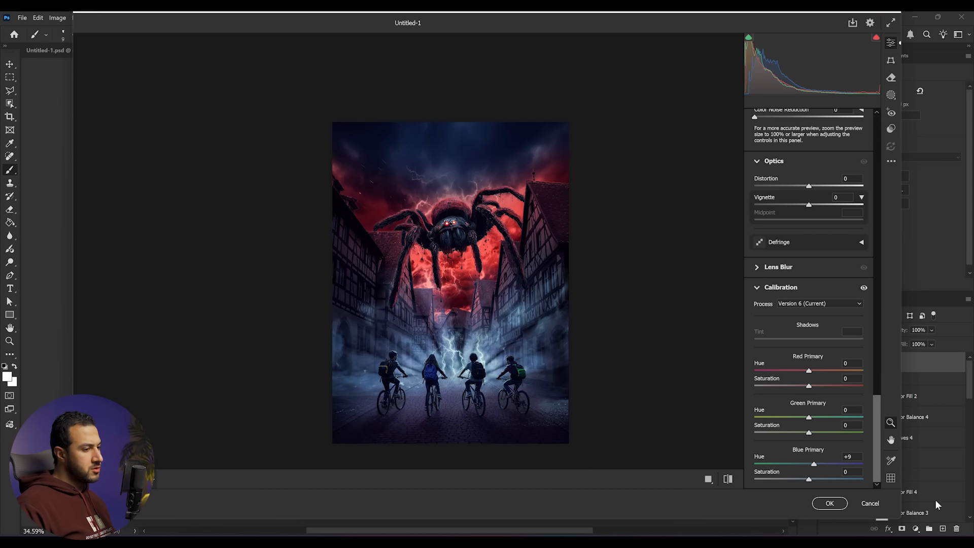
left_click(830, 504)
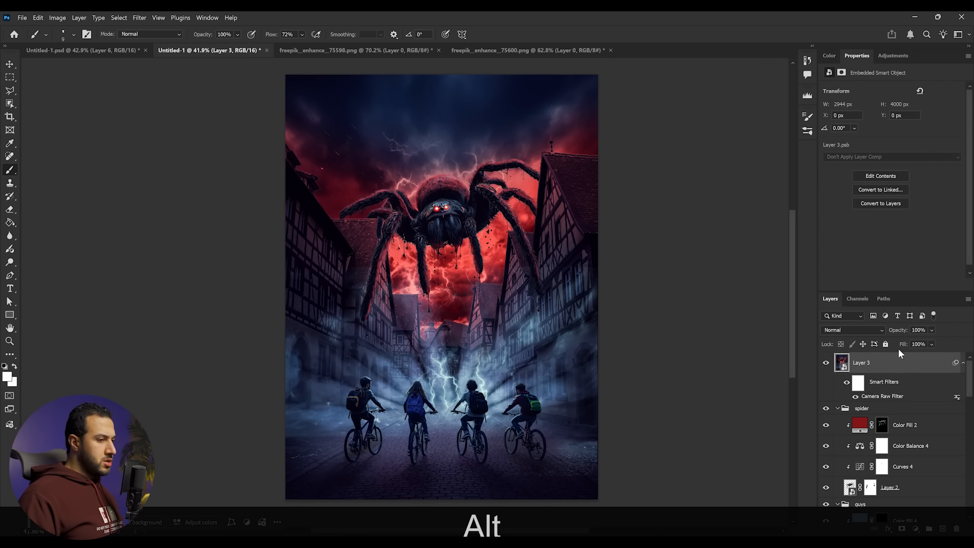
- Add a new layer in Screen blend mode and pick the Magic 2 brush at a large size
left_click(943, 529)
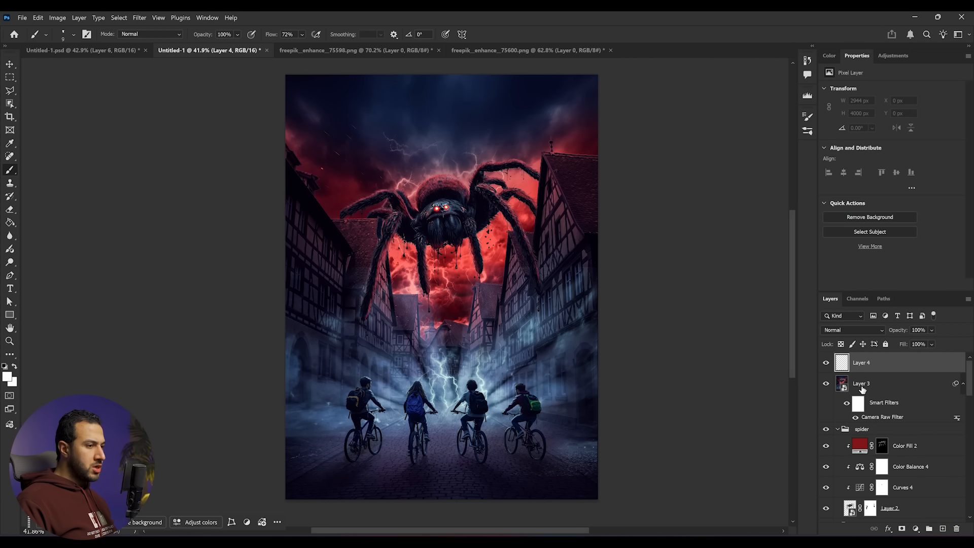
key("b")
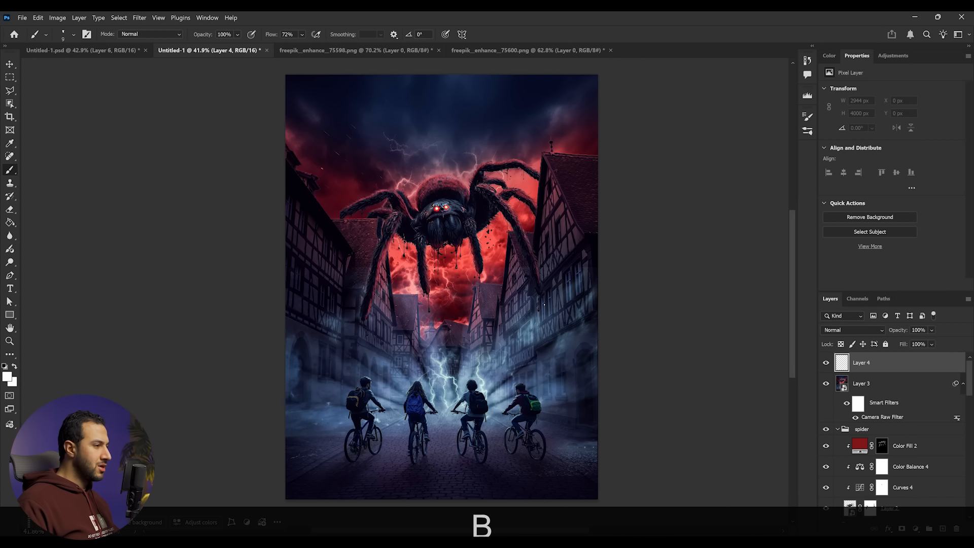
right_click(437, 249)
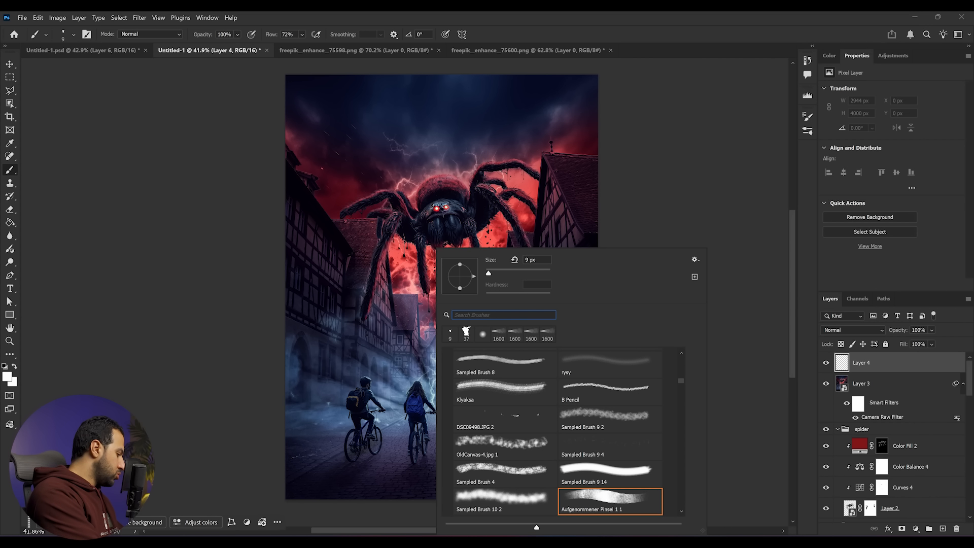
type("magi")
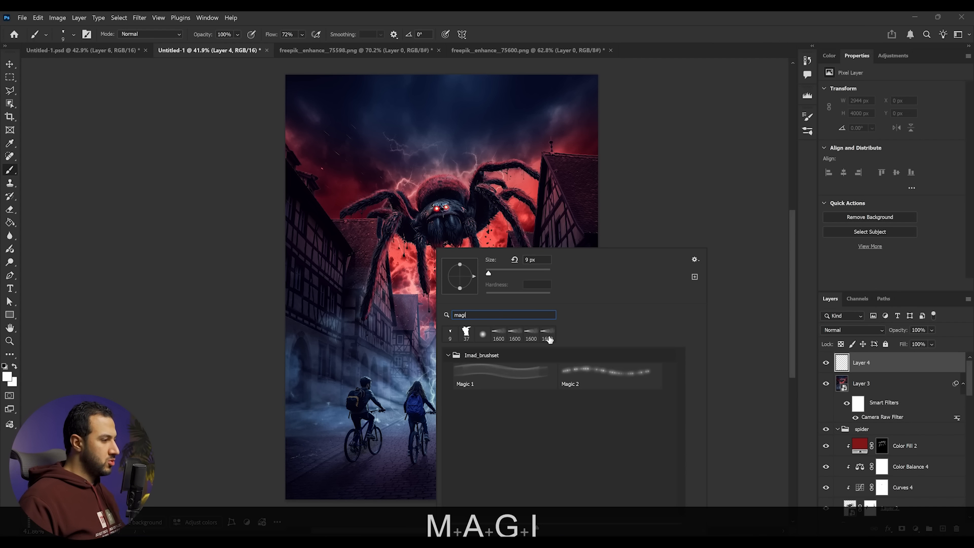
left_click(566, 378)
left_click(543, 272)
left_click(853, 330)
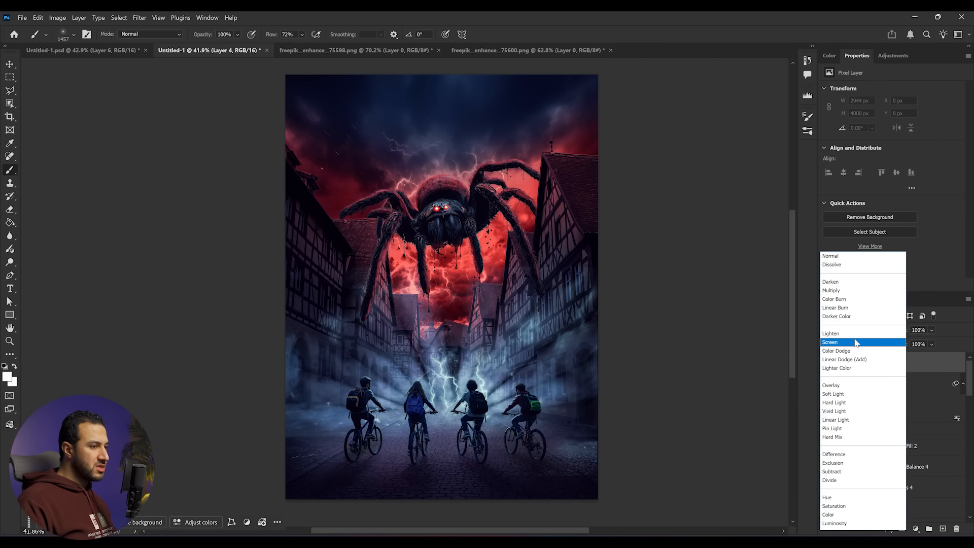
left_click(855, 343)
- Sample the red of the spider's eyes and dab a red glow over the eyes on the Screen layer, shrinking the brush
scroll(449, 200, "up", 5)
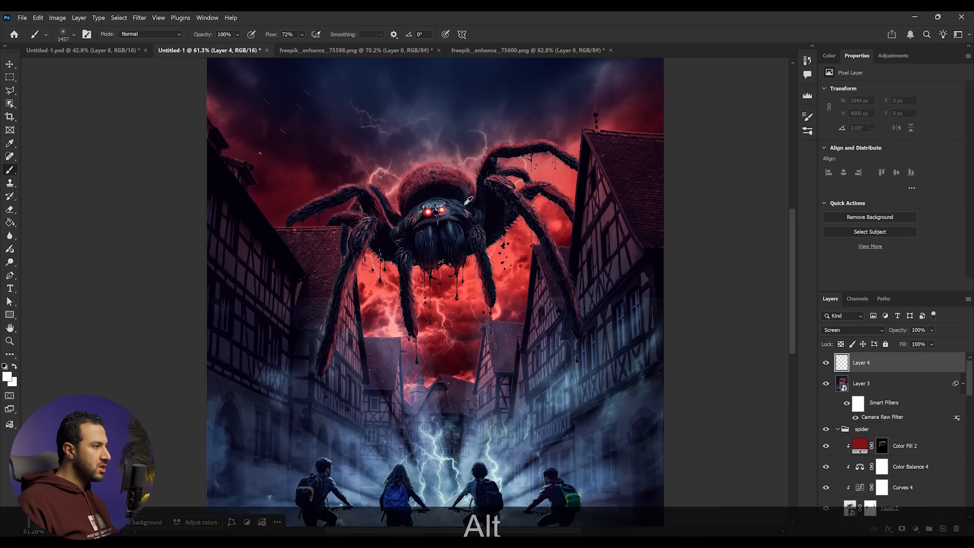
left_click(419, 217, "alt")
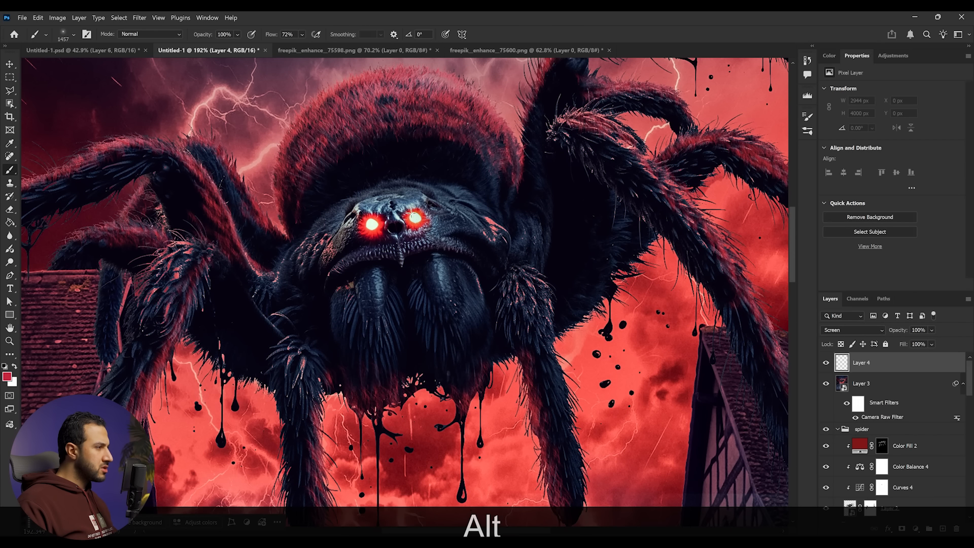
left_click(416, 215)
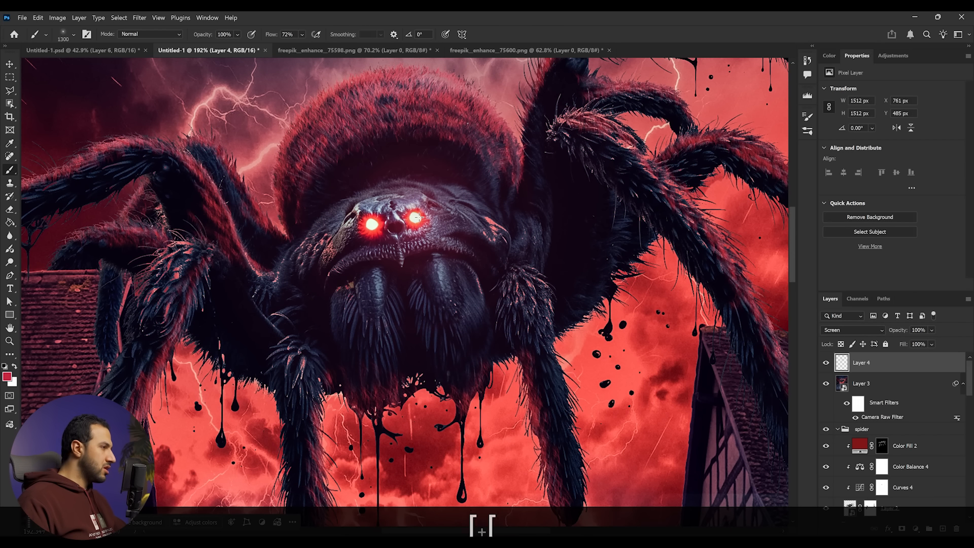
key("bracketleft")
key("bracketleft")
key("bracketleft")
key("bracketleft")
key("bracketleft")
key("bracketleft")
key("bracketleft")
key("bracketleft")
key("bracketleft")
key("bracketleft")
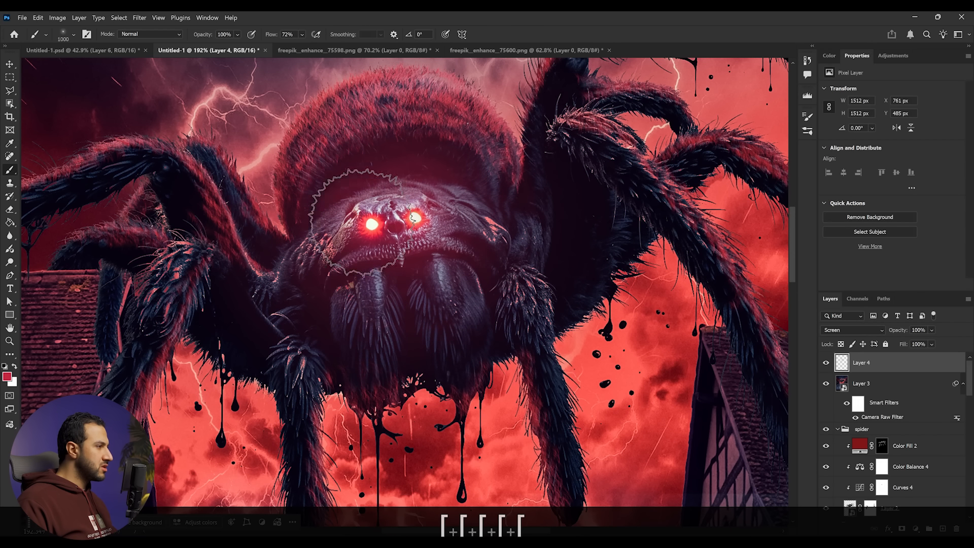
- Enlarge the brush and undo the last three glow strokes on the Screen layer
scroll(369, 223, "down", 8)
scroll(413, 280, "up", 4)
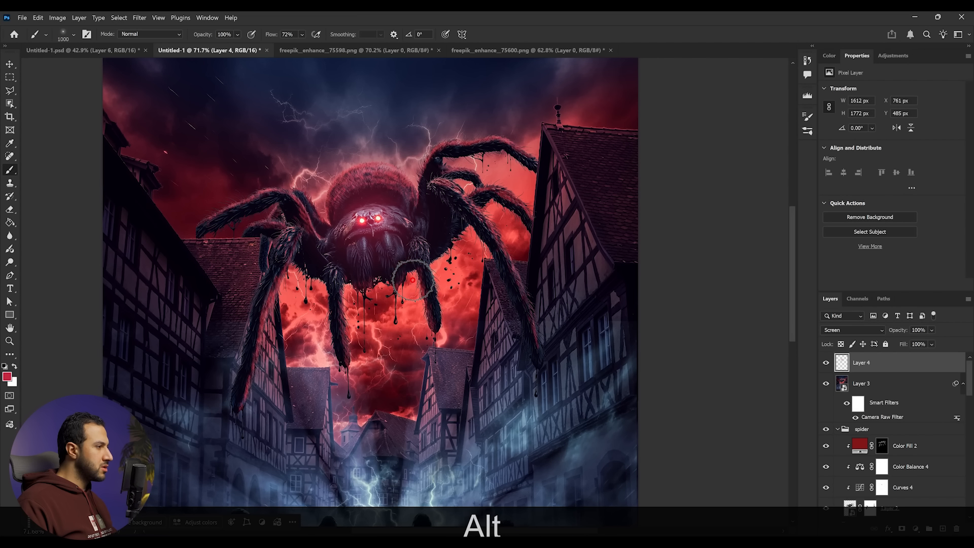
key("bracketright")
key("bracketright")
key("bracketright")
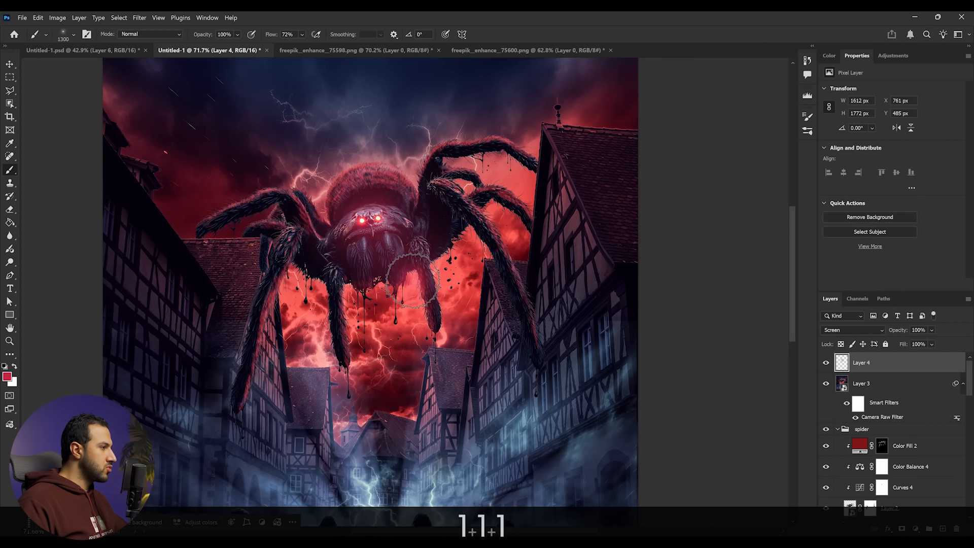
key("bracketright")
key("ctrl+z")
key("ctrl+z")
key("ctrl+z")
key("ctrl+z")
key("ctrl+z")
key("ctrl+z")
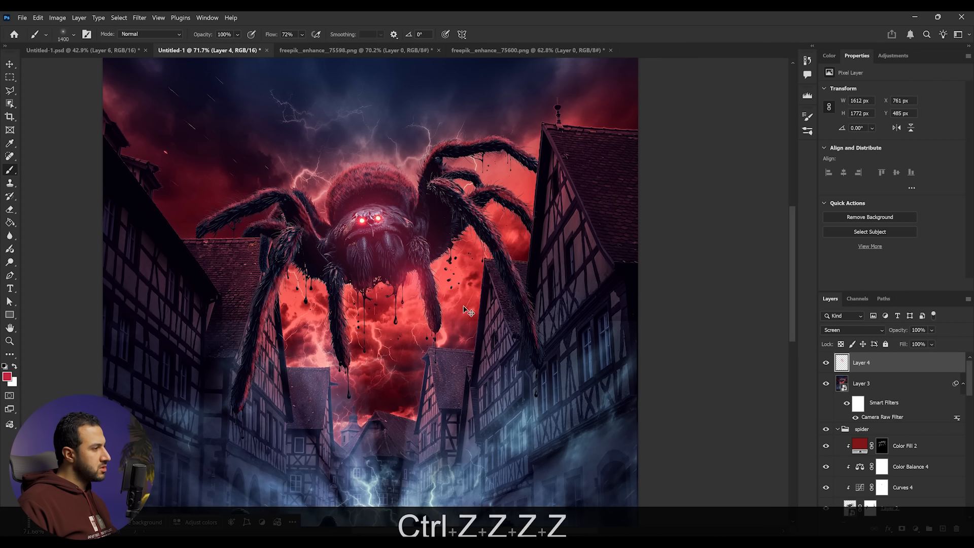
- Paint soft red glow dabs on the spider's legs beside its body
left_click(463, 251, "alt")
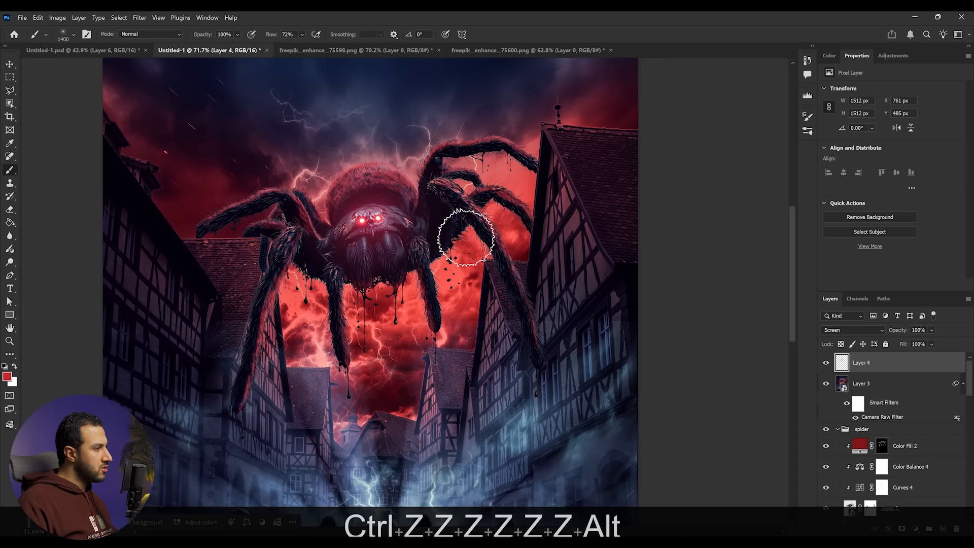
left_click(295, 275)
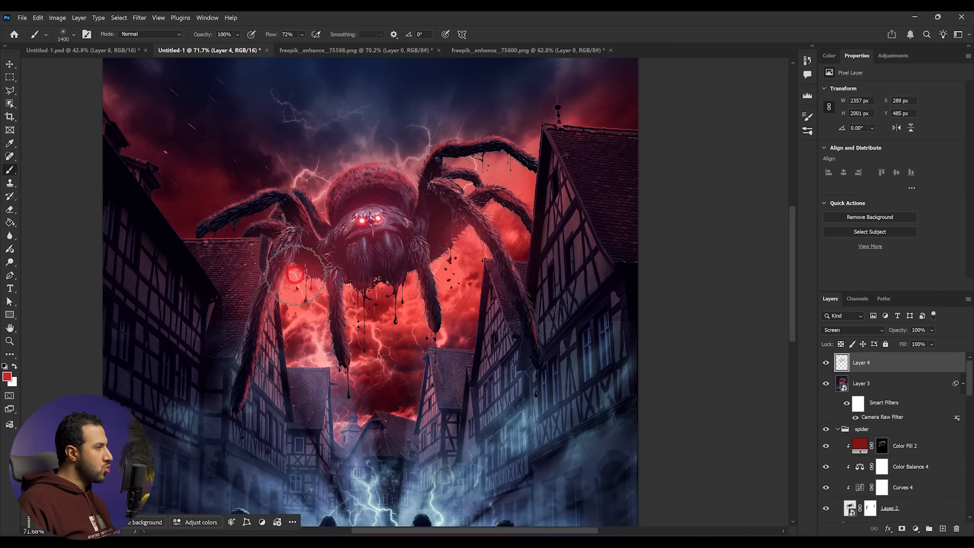
scroll(295, 275, "down", 5, "alt")
scroll(387, 203, "up", 5, "alt")
- Sample colours from the sky and paint a soft glow over the spider's back and legs, undoing the last stroke
left_click(387, 203, "alt")
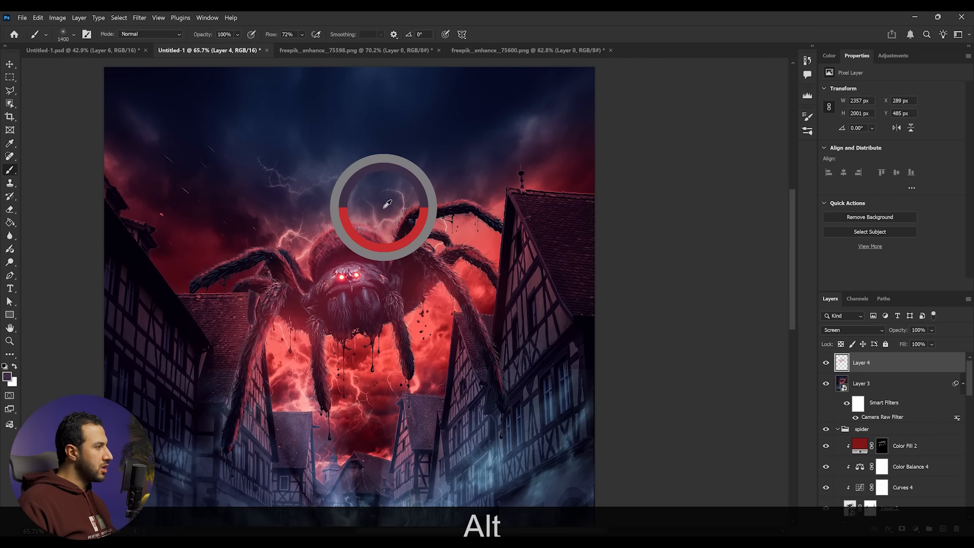
left_click(384, 213)
left_click_drag(288, 220, 294, 232, "alt")
left_click_drag(293, 232, 295, 232, "alt")
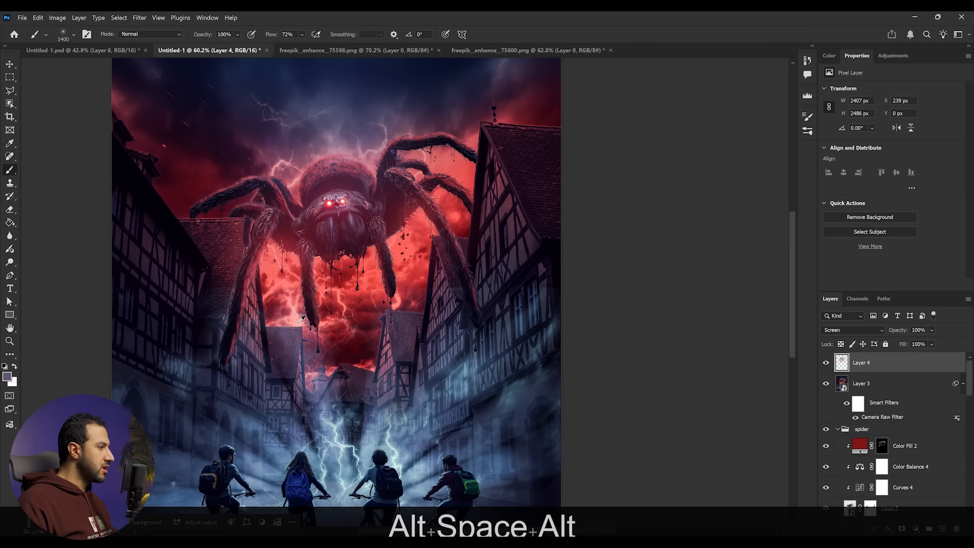
scroll(308, 329, "up", 4, "alt")
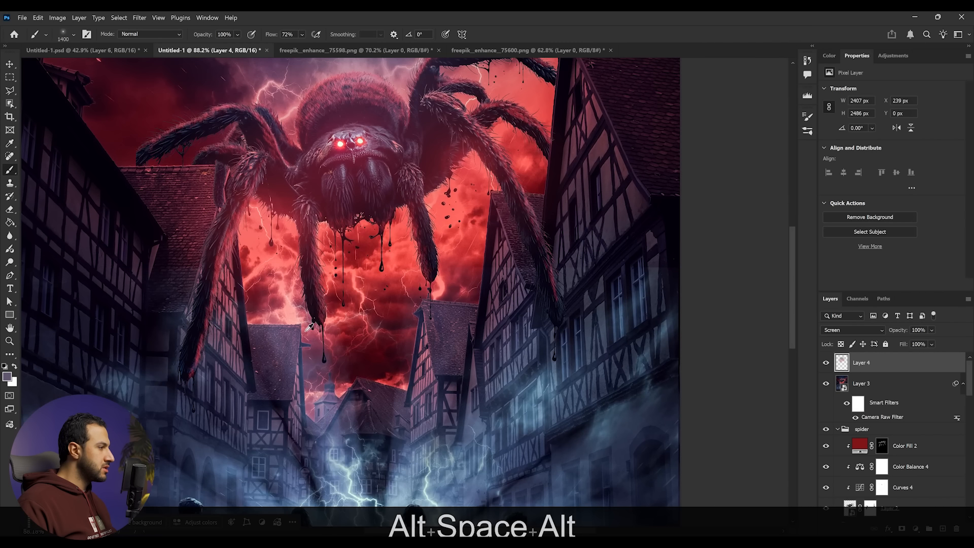
left_click(295, 319)
left_click(438, 293)
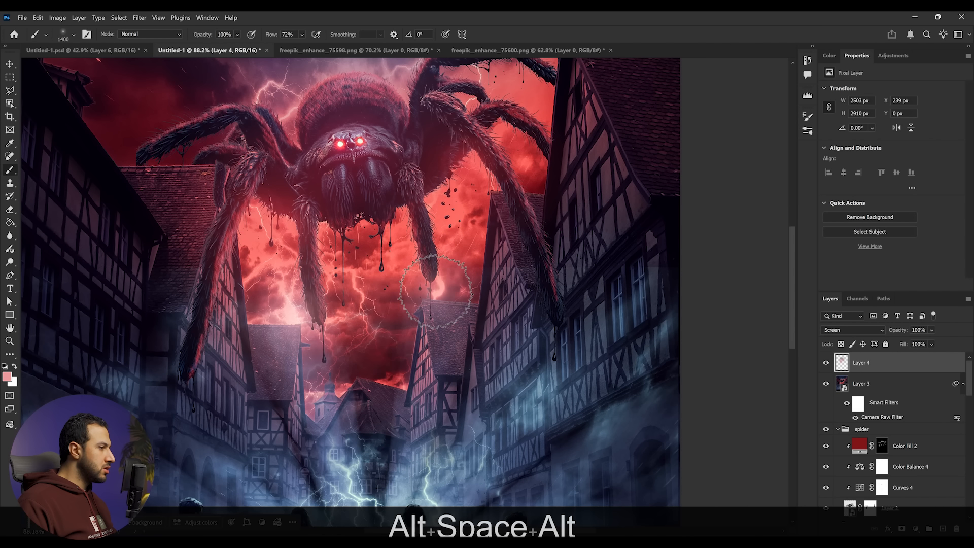
scroll(432, 307, "down", 5, "alt")
scroll(442, 310, "up", 3, "alt")
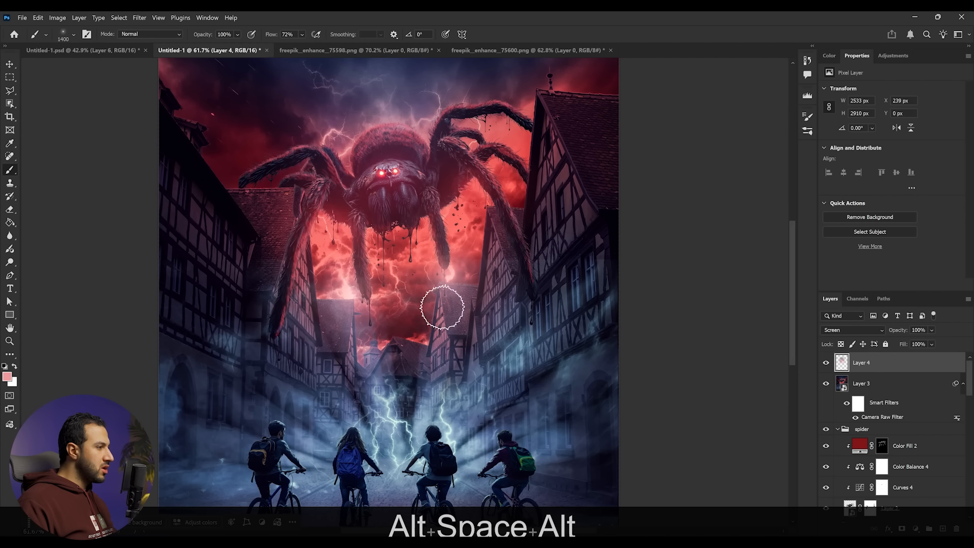
key("ctrl+z")
- Sample the blue lightning colour and paint a blue glow around the lightning behind the cyclists
scroll(447, 312, "down", 3, "alt")
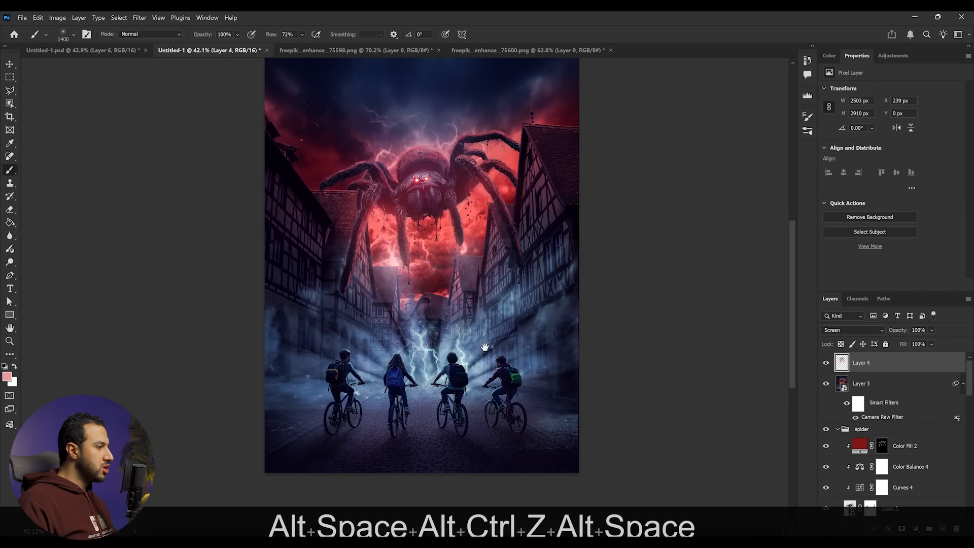
scroll(410, 380, "up", 2, "alt")
scroll(407, 383, "up", 3, "alt")
left_click(409, 379, "alt")
left_click(401, 358)
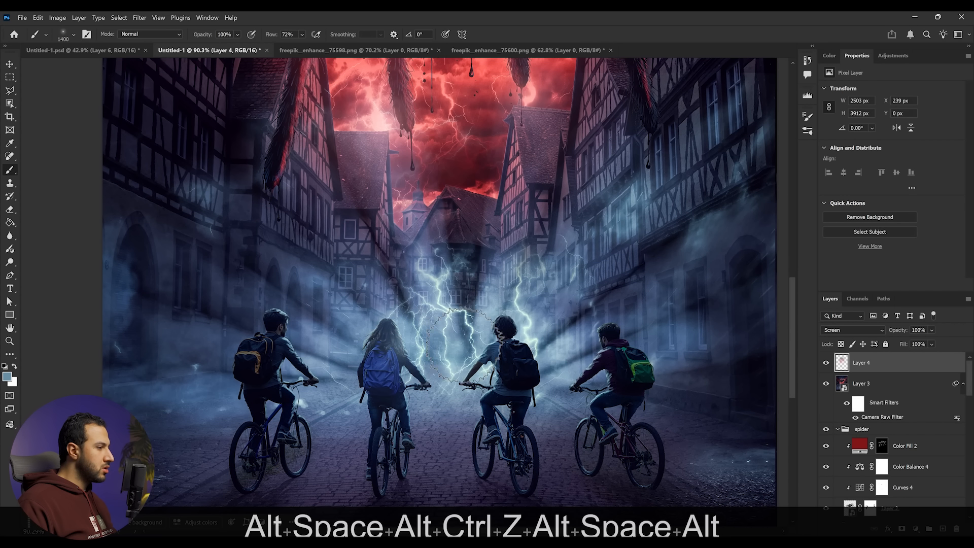
scroll(446, 360, "down", 5, "alt")
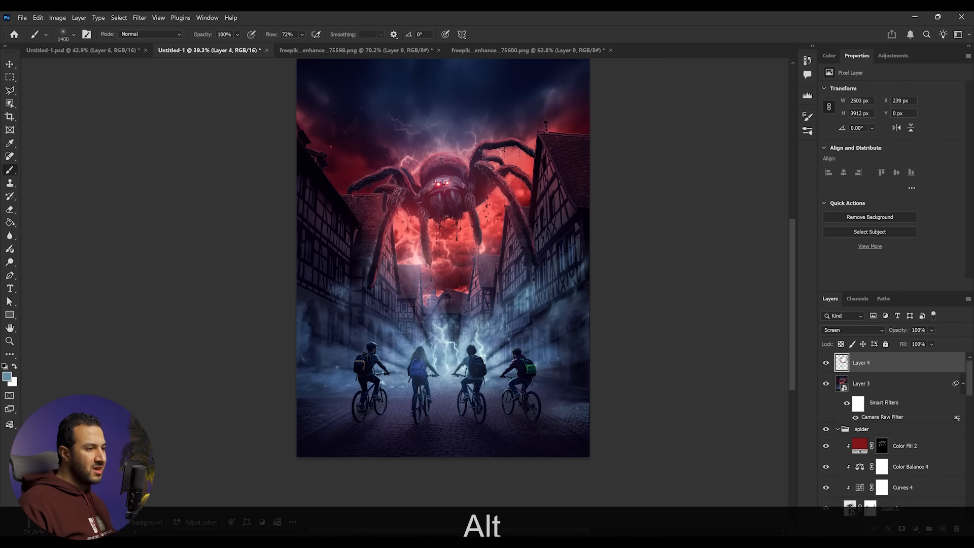
left_click_drag(579, 322, 569, 334)
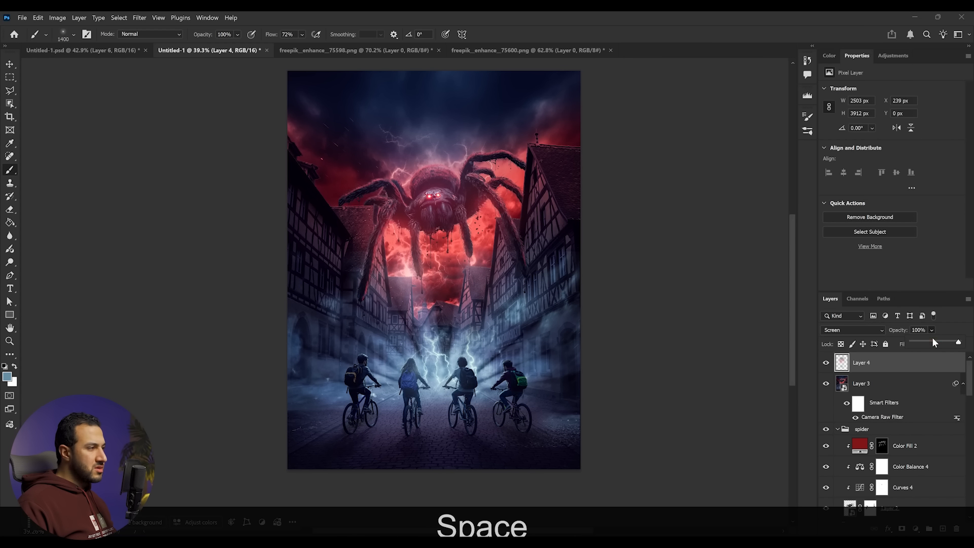
left_click(935, 343)
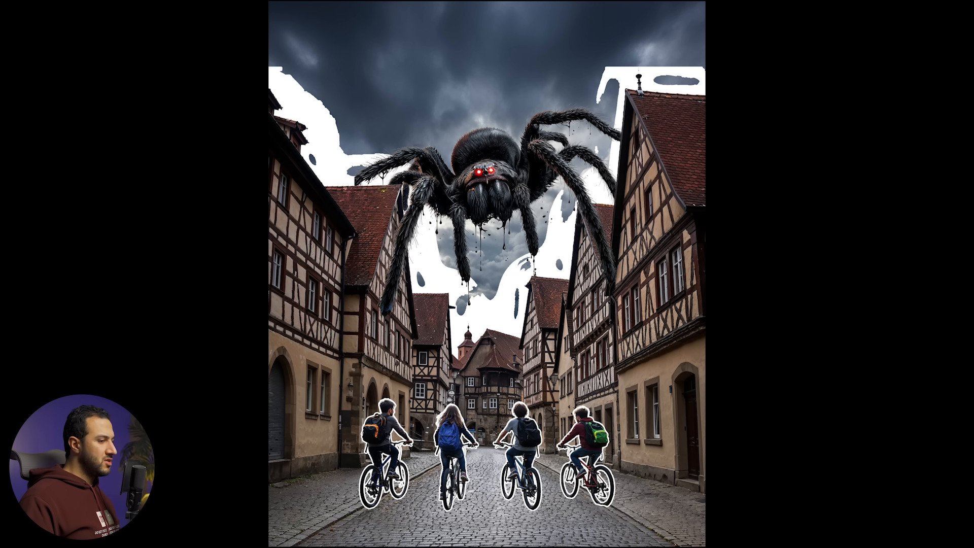